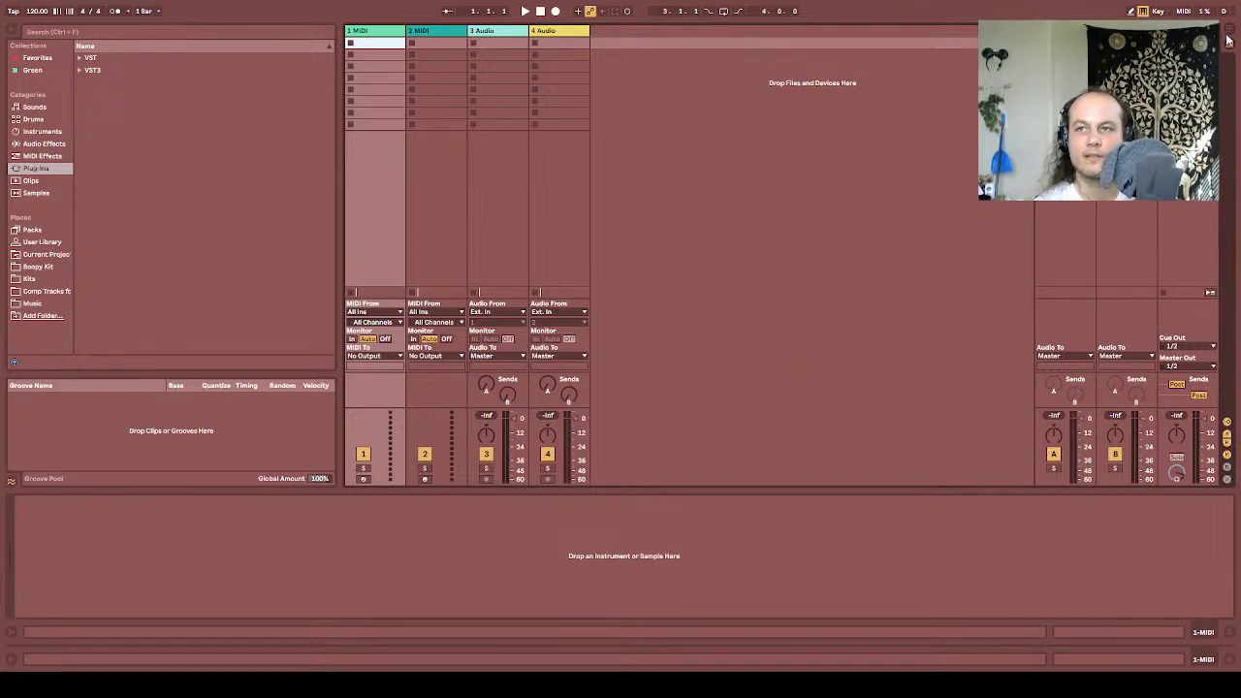
Step: In the arrangement, load the Tom-909-Hi.aif sample from the tom drum hits onto the first MIDI track
key("Tab")
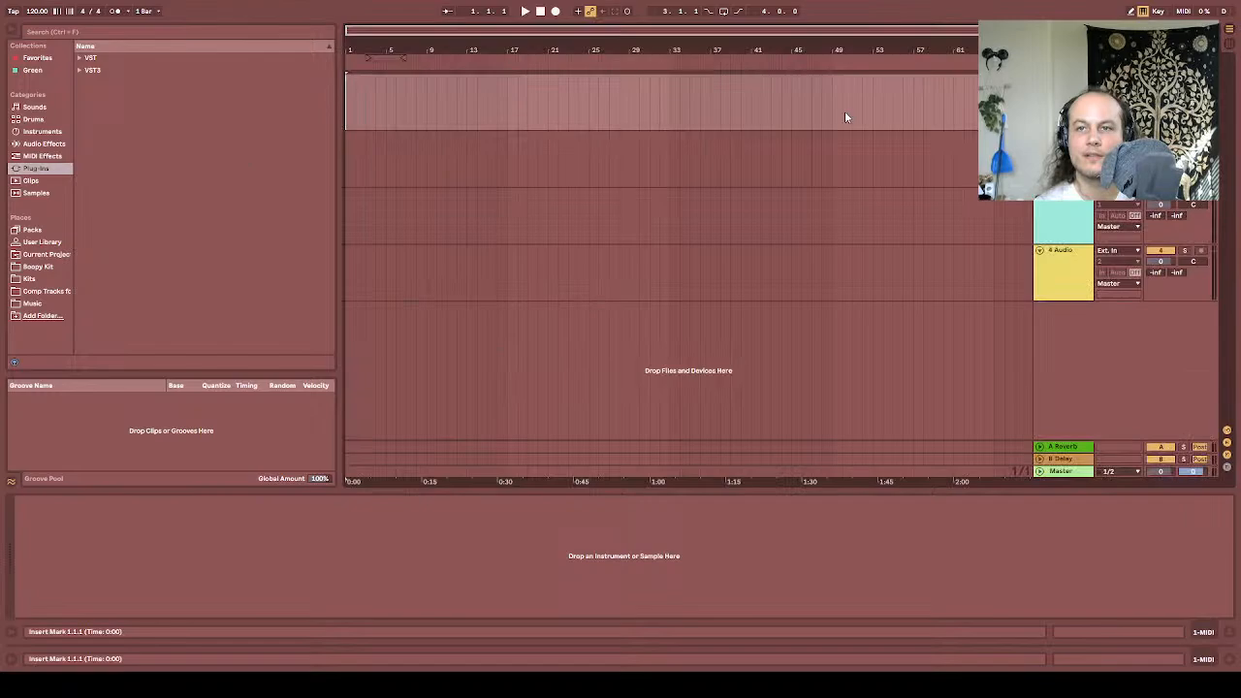
left_click(39, 120)
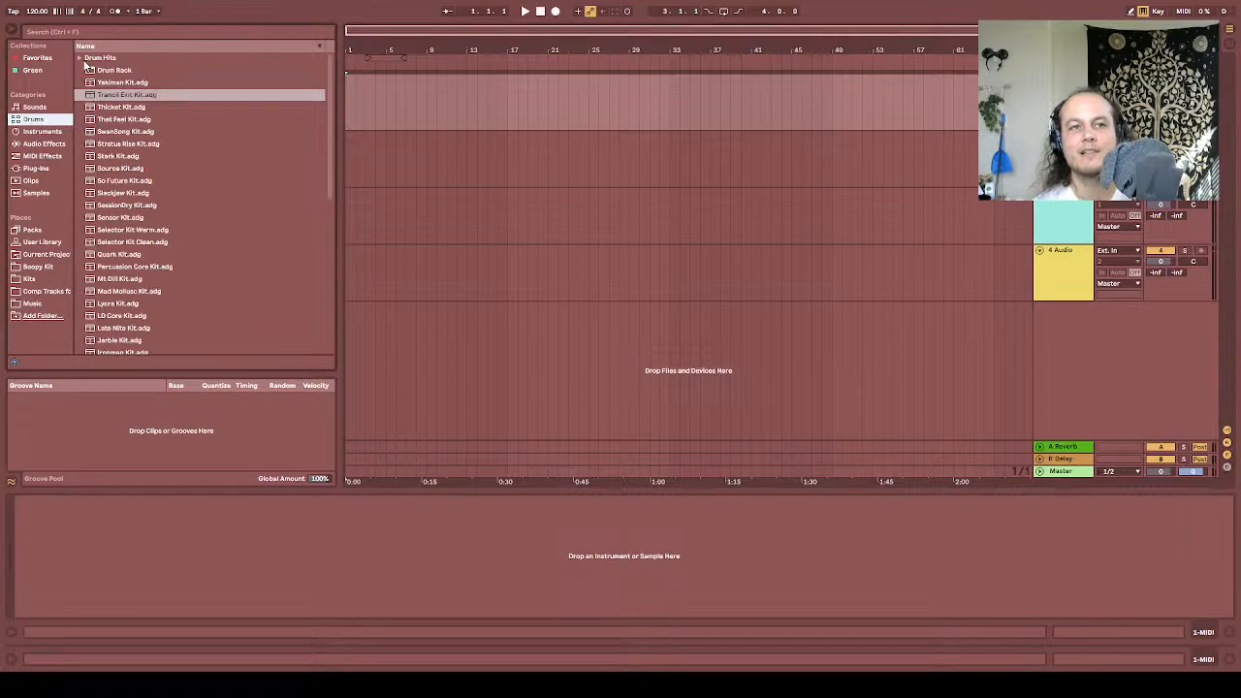
left_click(81, 60)
left_click(88, 84)
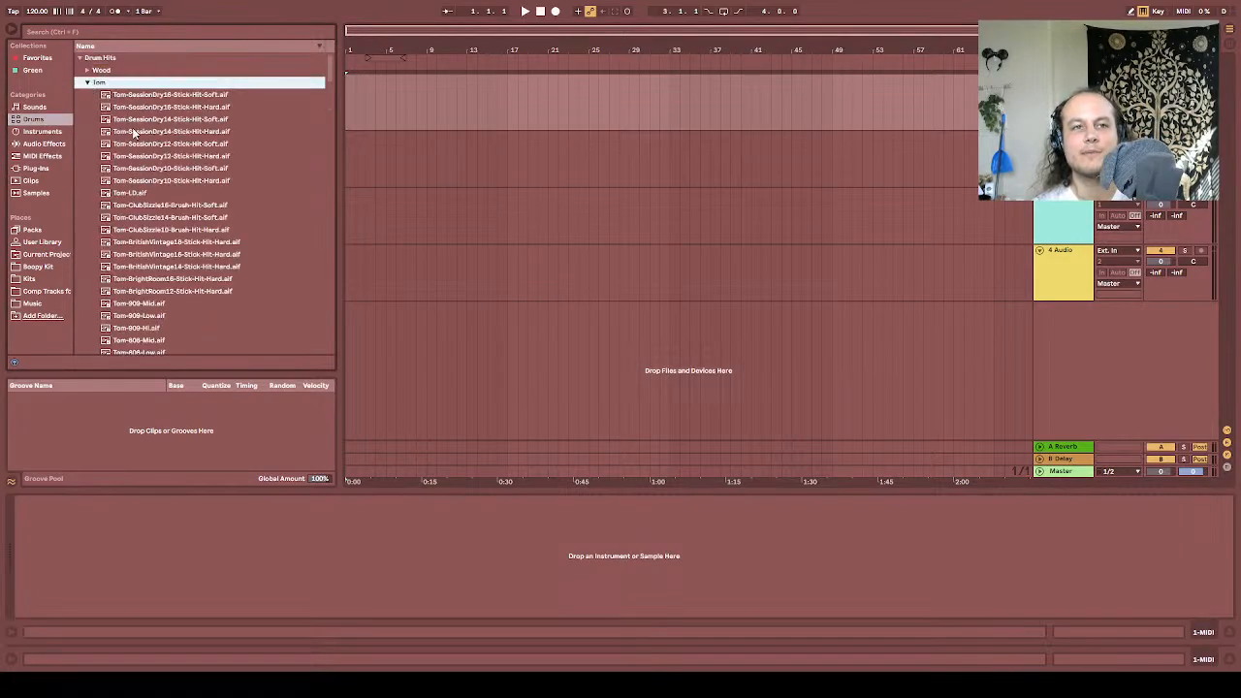
left_click(145, 221)
scroll(145, 221, "down", 3)
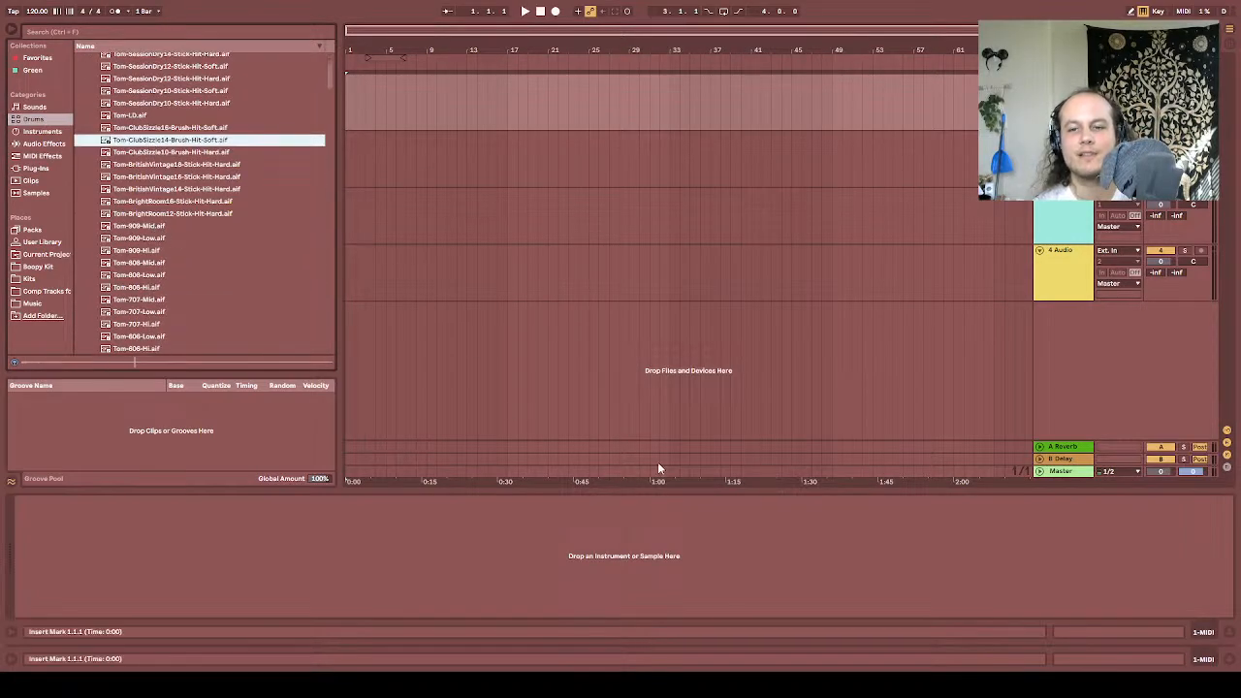
left_click(193, 251)
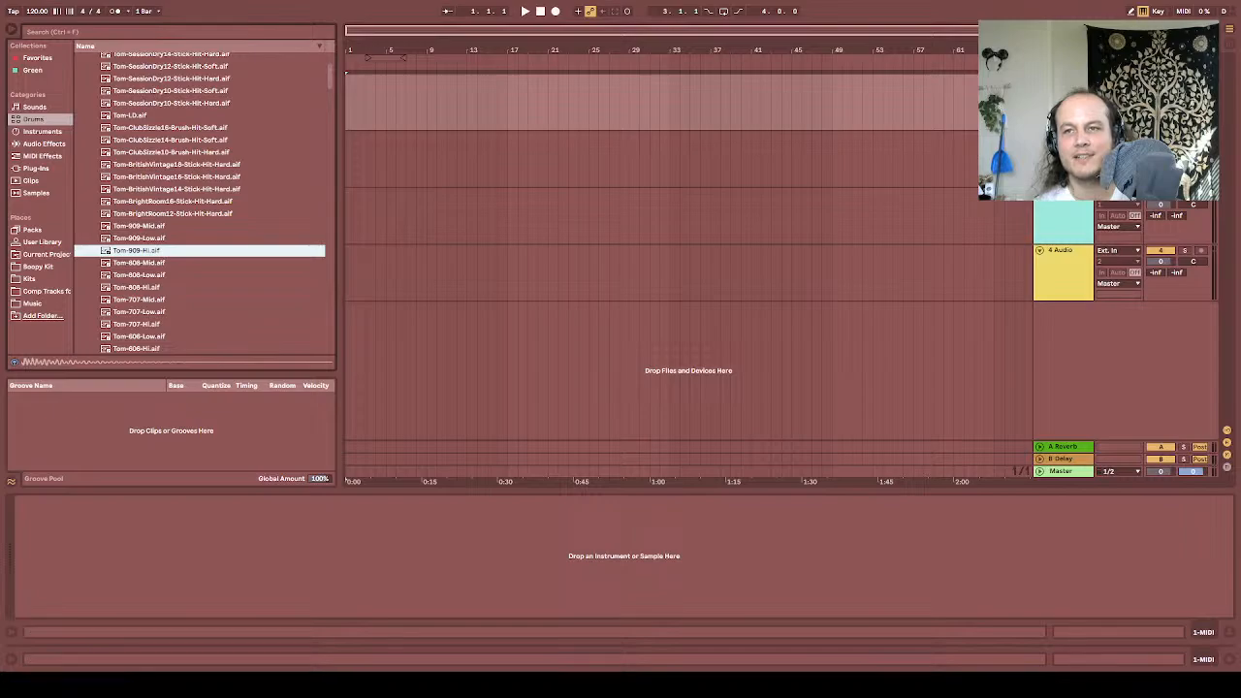
left_click(1064, 97)
left_click(147, 252)
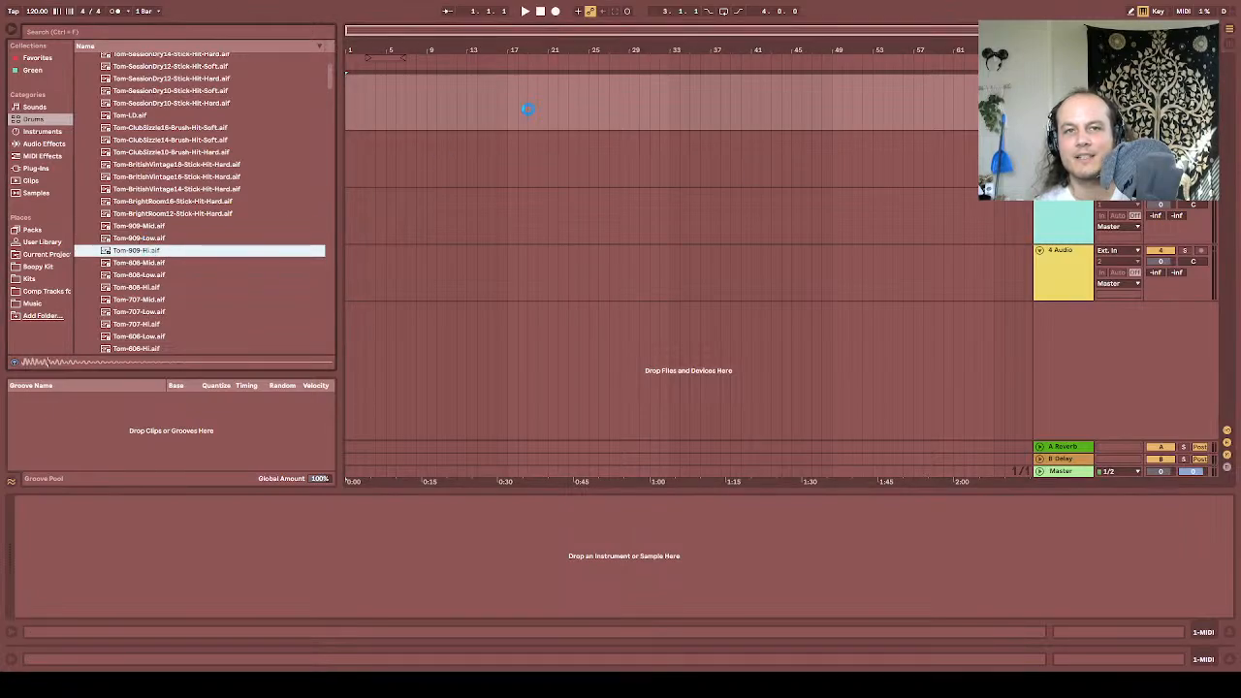
Step: Create an empty 16-bar MIDI clip from bar 1 to bar 17 on the tom track
left_click_drag(511, 104, 311, 85)
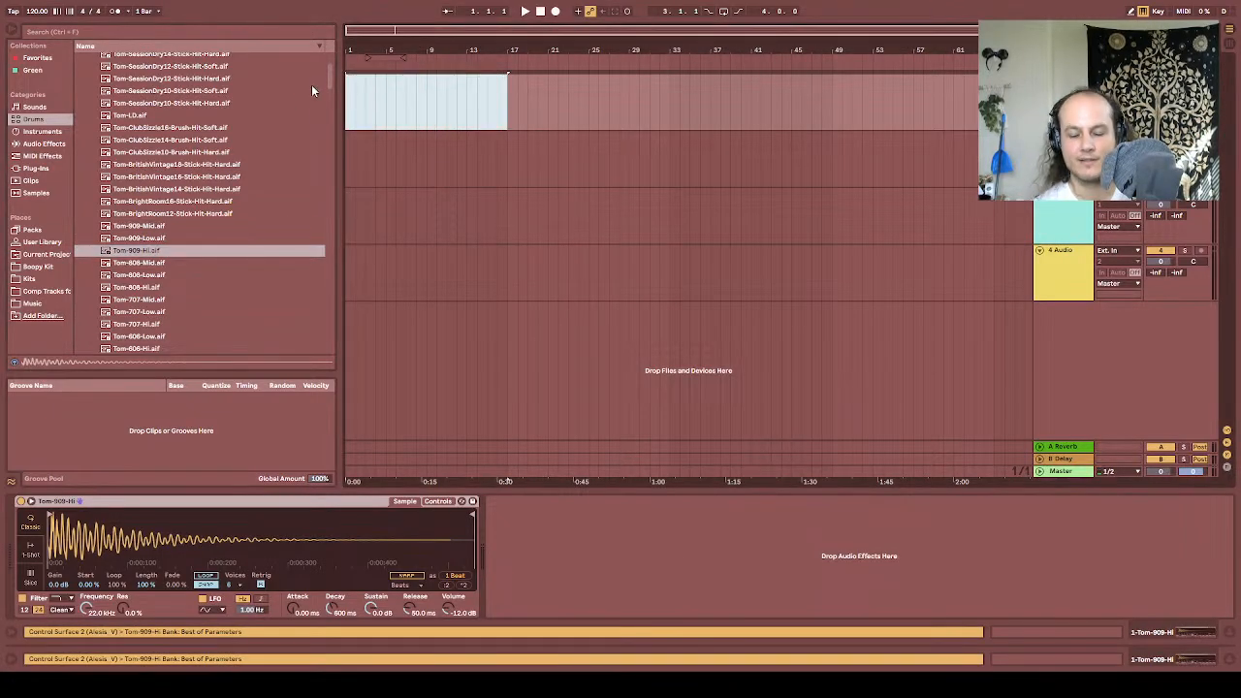
key("ctrl+shift+m")
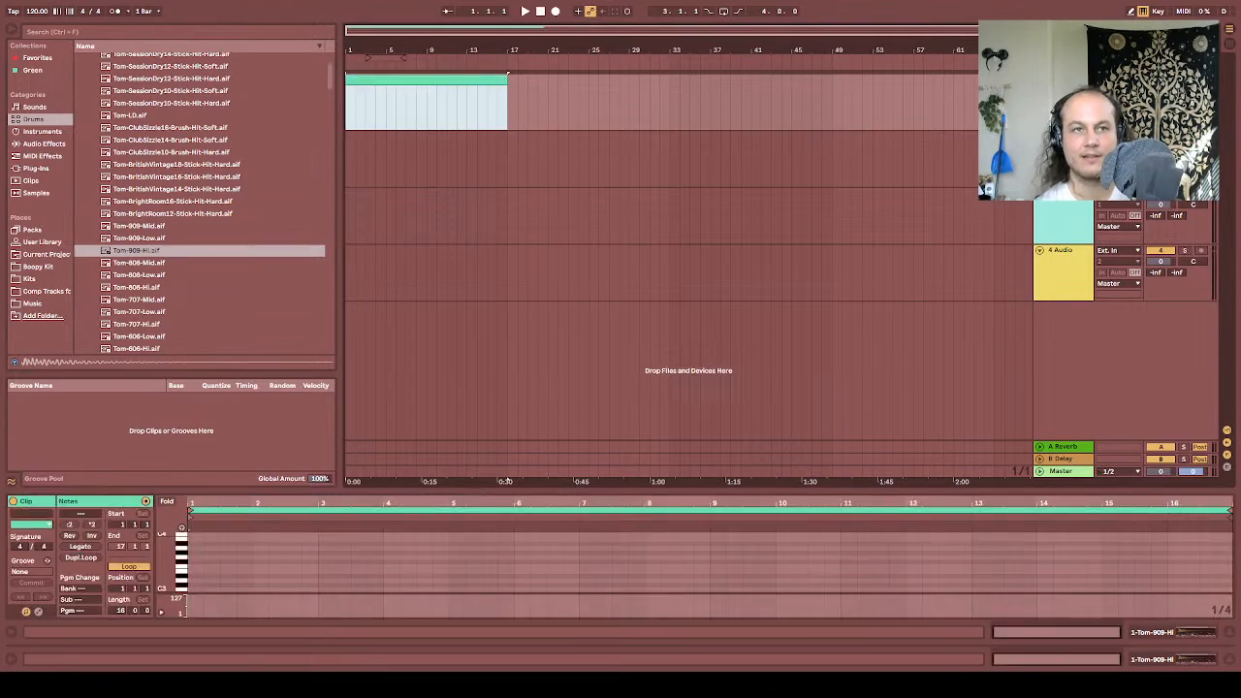
Step: Tap in a rough tempo for the song and set it to exactly 160 BPM
left_click(13, 10)
left_click(13, 11)
left_click(14, 11)
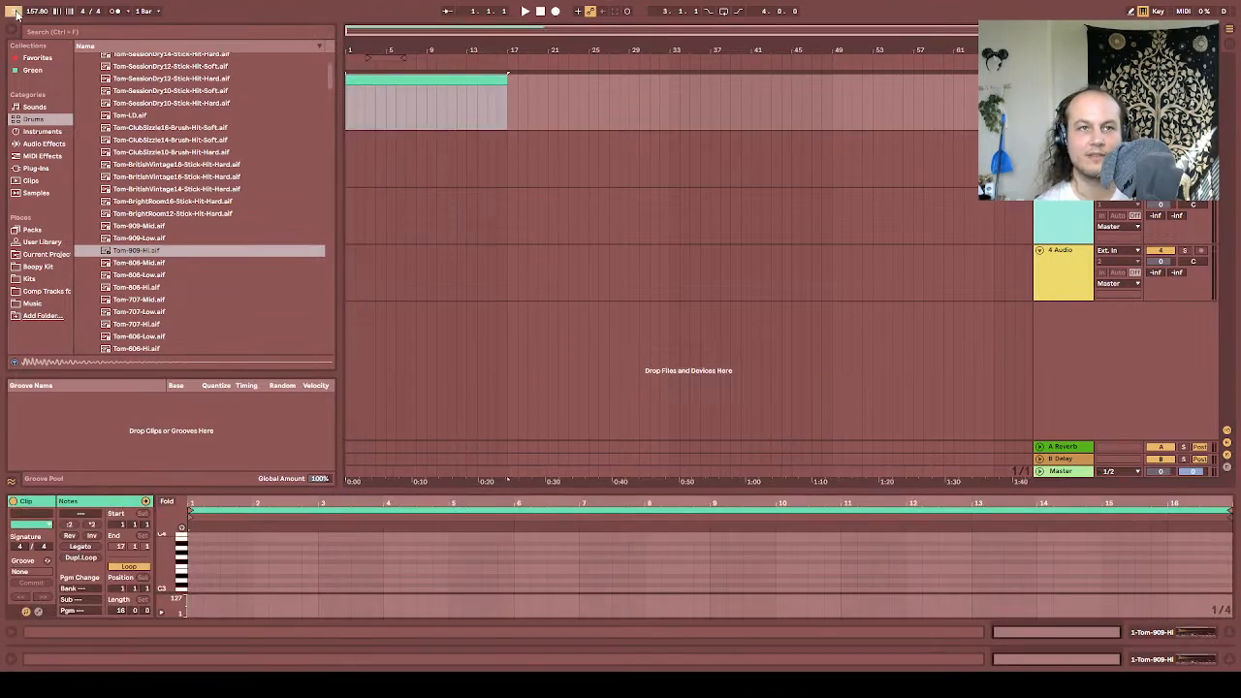
left_click(14, 11)
left_click(16, 13)
key("space")
left_click(37, 12)
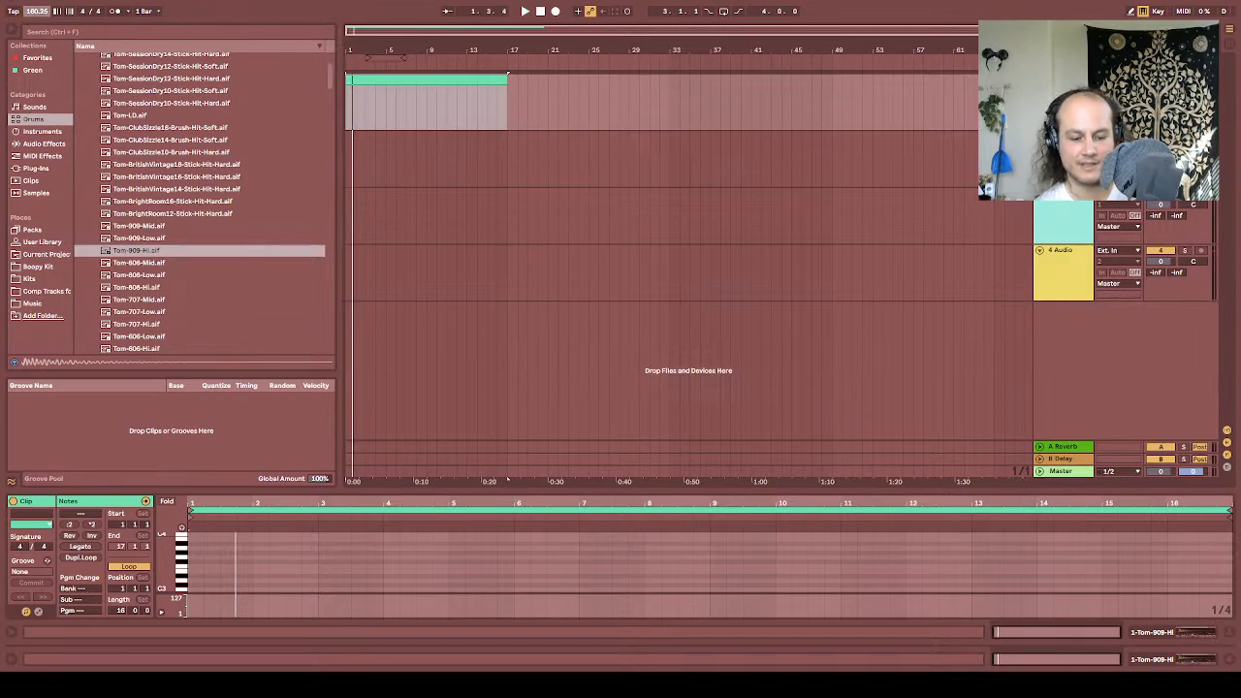
type("160")
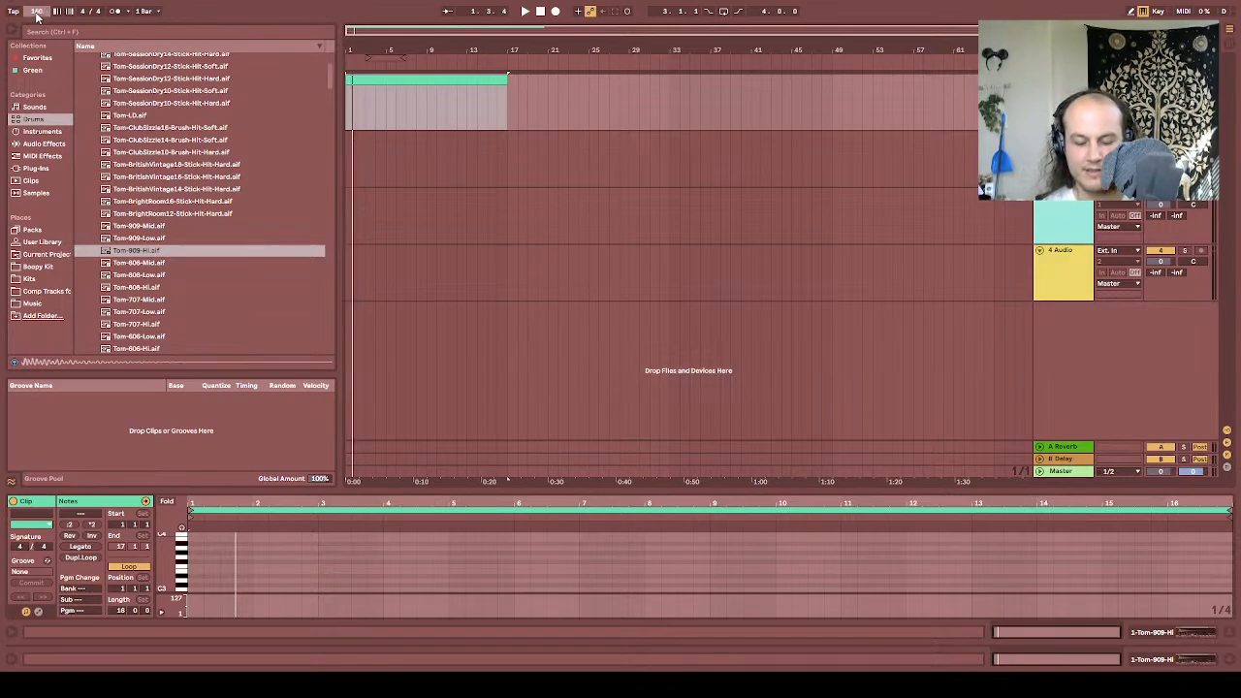
key("Return")
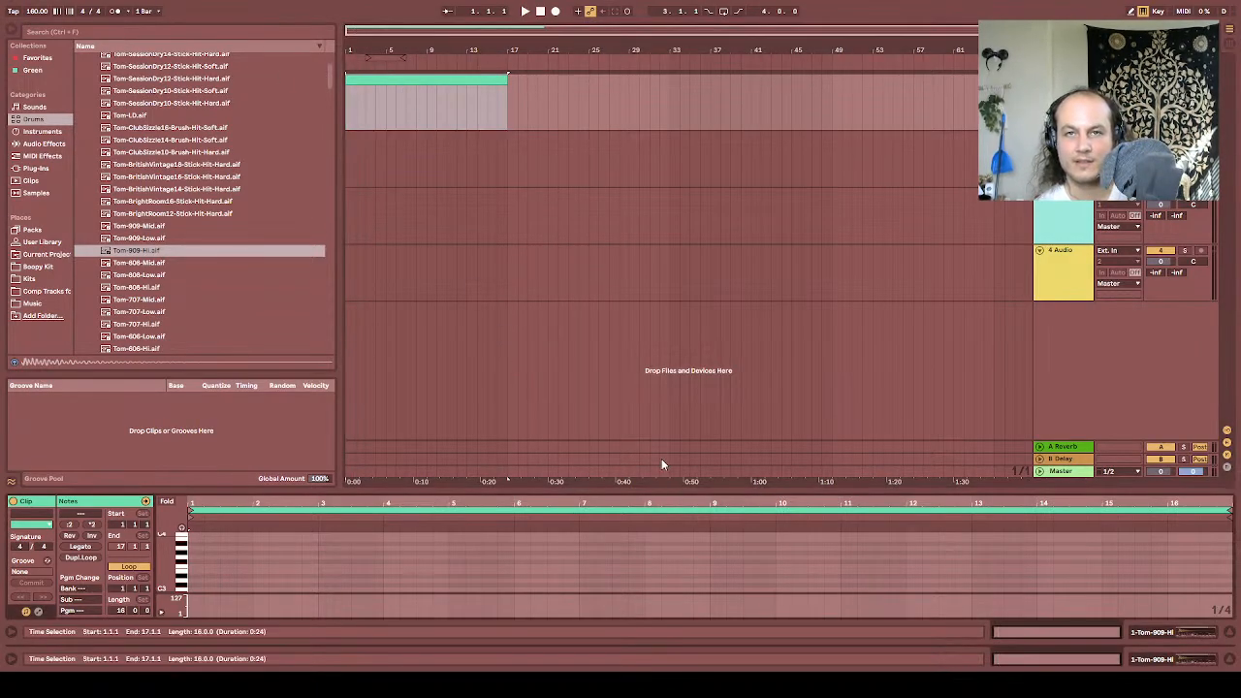
Step: Turn on arrangement looping, and enlarge the clip's note editor with note preview enabled
left_click(724, 14)
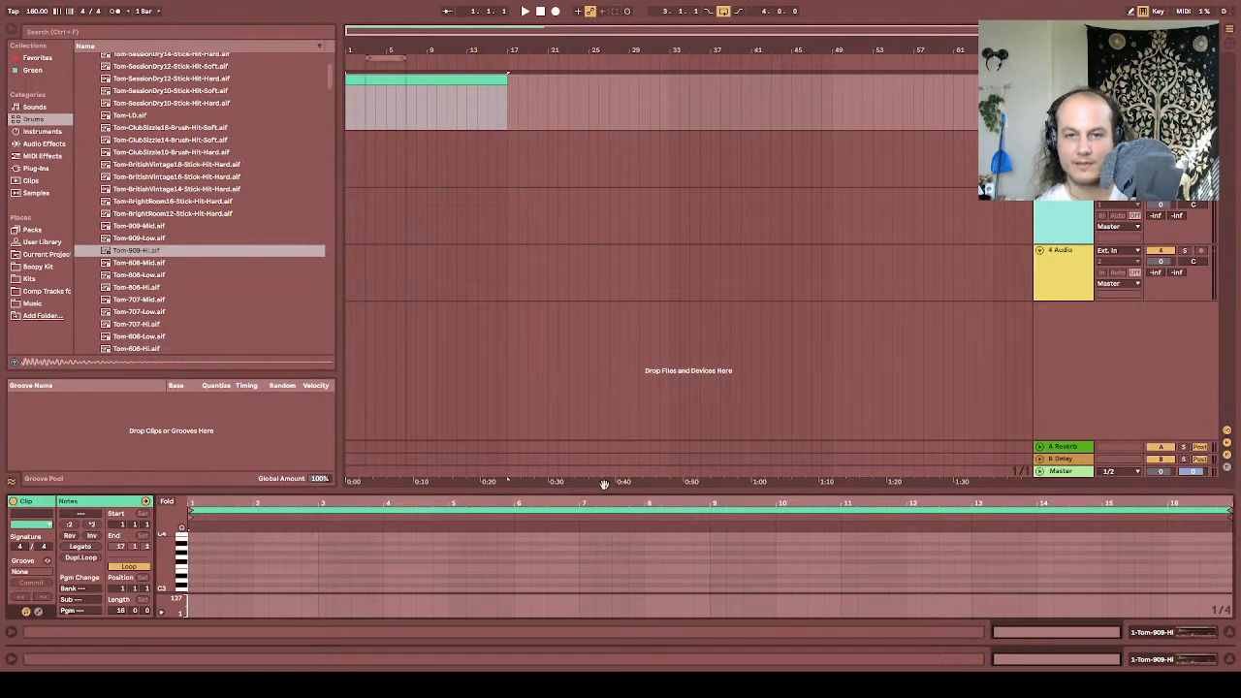
left_click_drag(610, 491, 607, 320)
key("space")
left_click(181, 356)
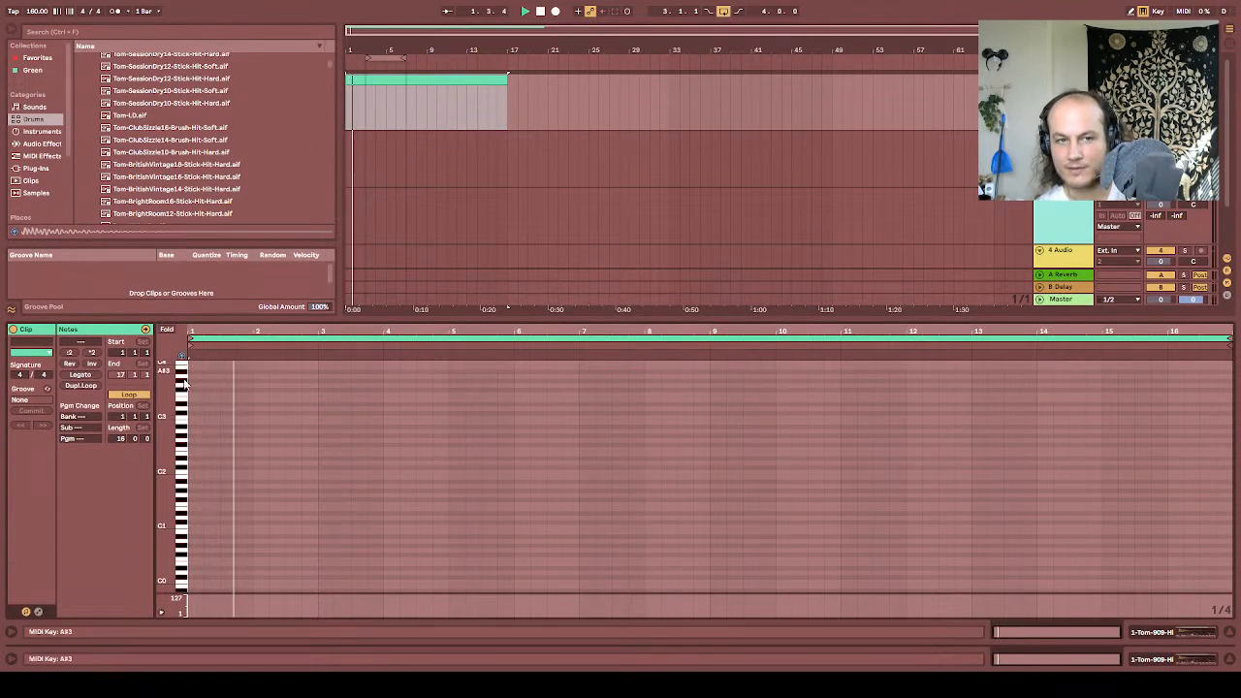
key("space")
key("space")
key("space")
Step: Draw a D#3 note one and a half beats long at the clip's start and duplicate it directly behind itself
double_click(195, 417)
mouse_move(195, 417)
left_mouse_down()
mouse_move(194, 391)
mouse_move(201, 419)
mouse_move(202, 404)
left_mouse_up()
left_click(233, 345)
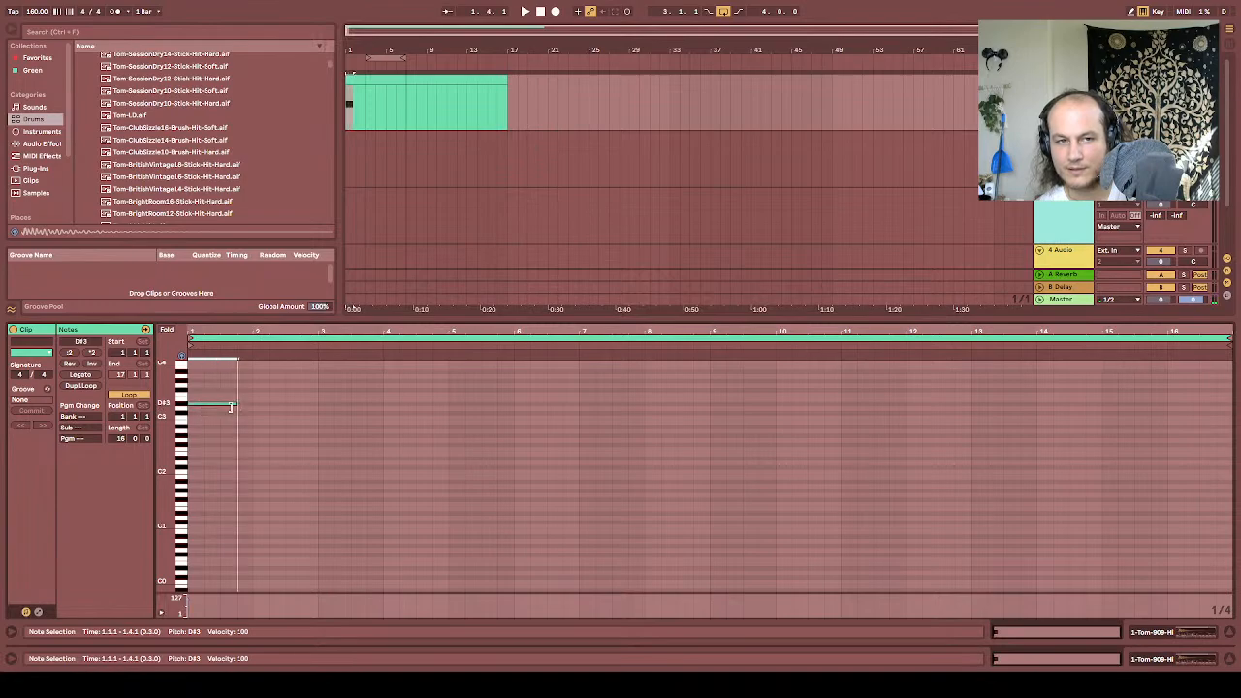
left_click_drag(234, 333, 254, 368)
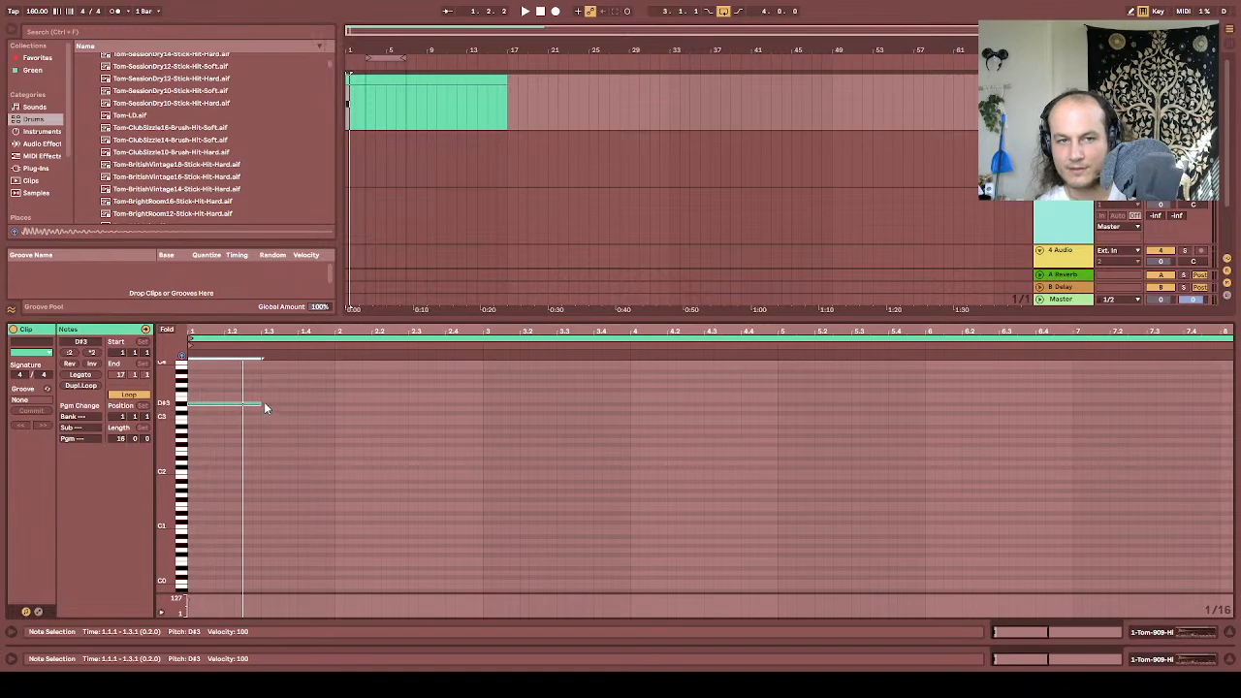
left_click_drag(262, 403, 243, 402)
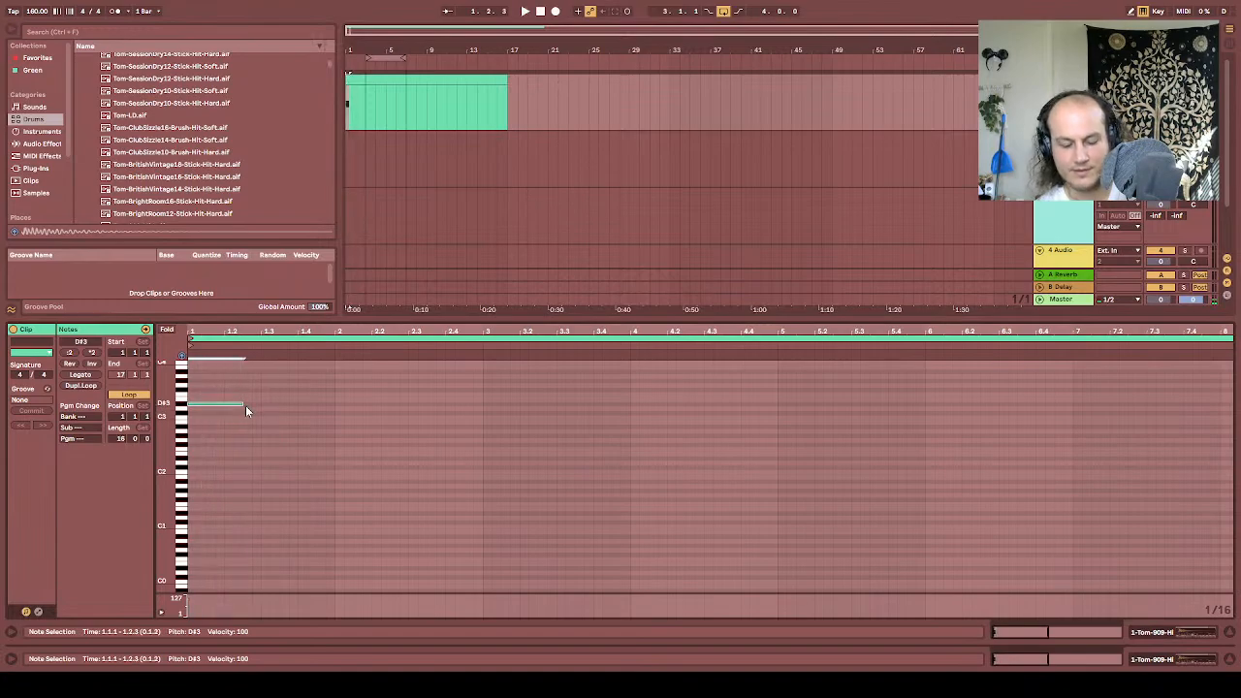
key("ctrl+d")
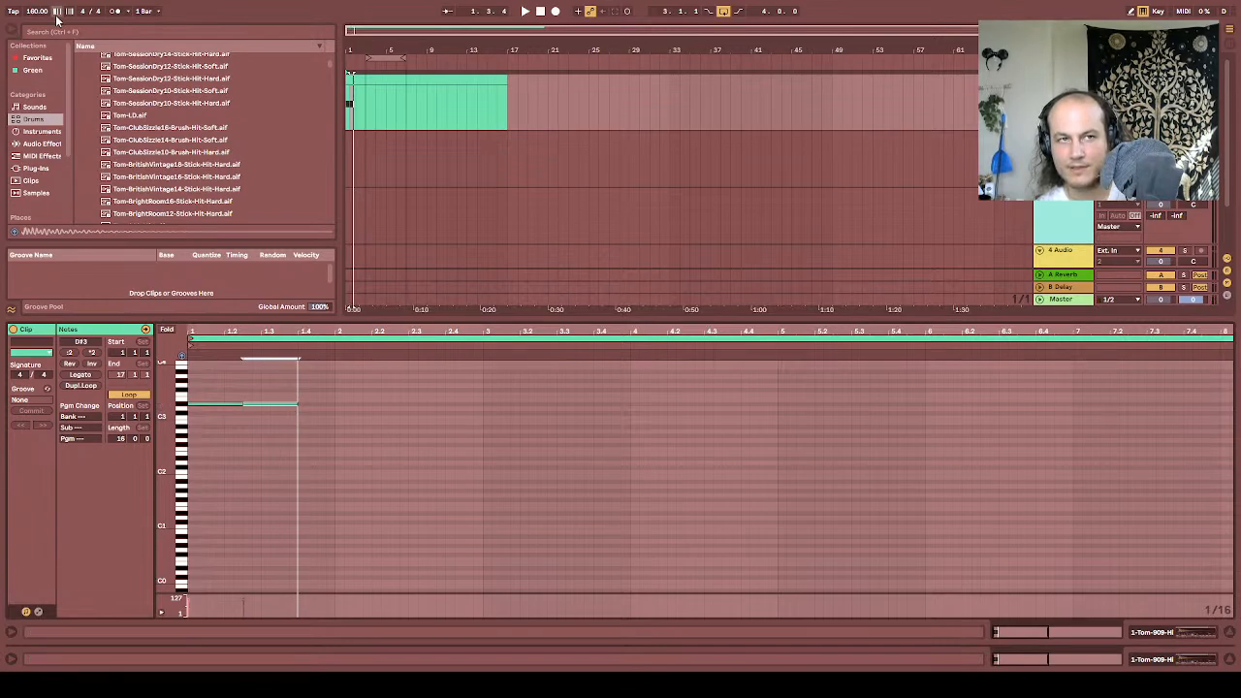
Step: Turn on the metronome and add a one-beat C3 note from 1.4.1 to 2.1.1
left_click(115, 11)
key("space")
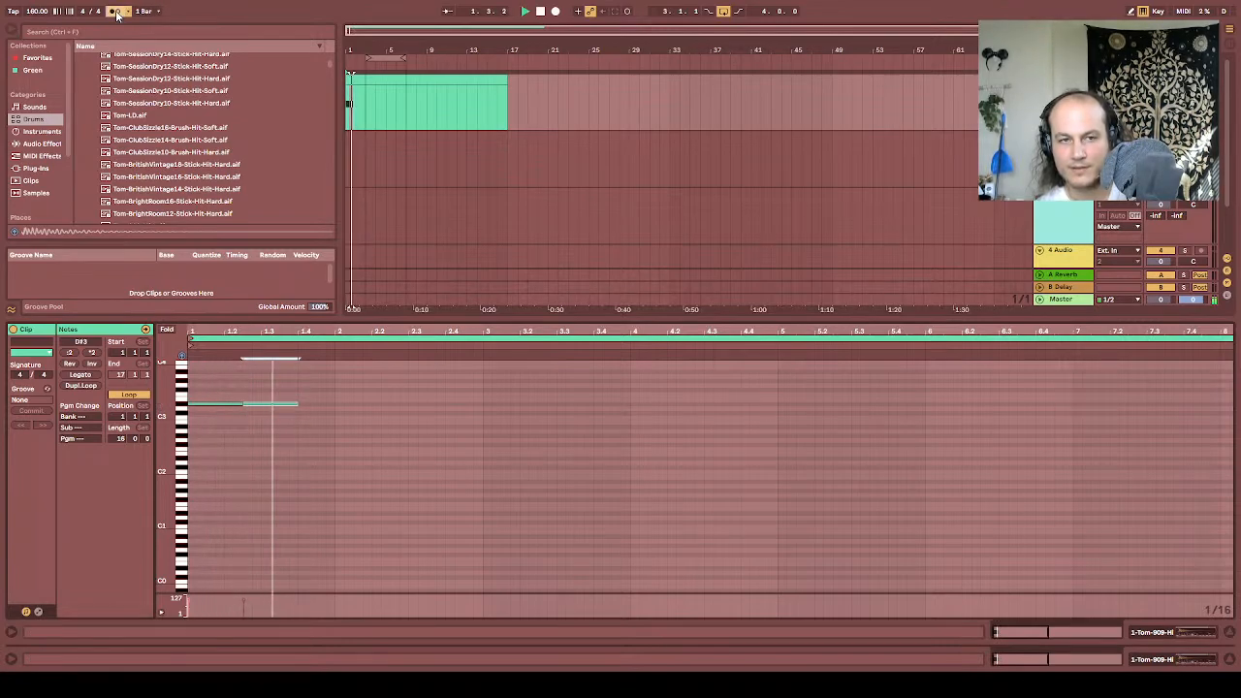
double_click(302, 419)
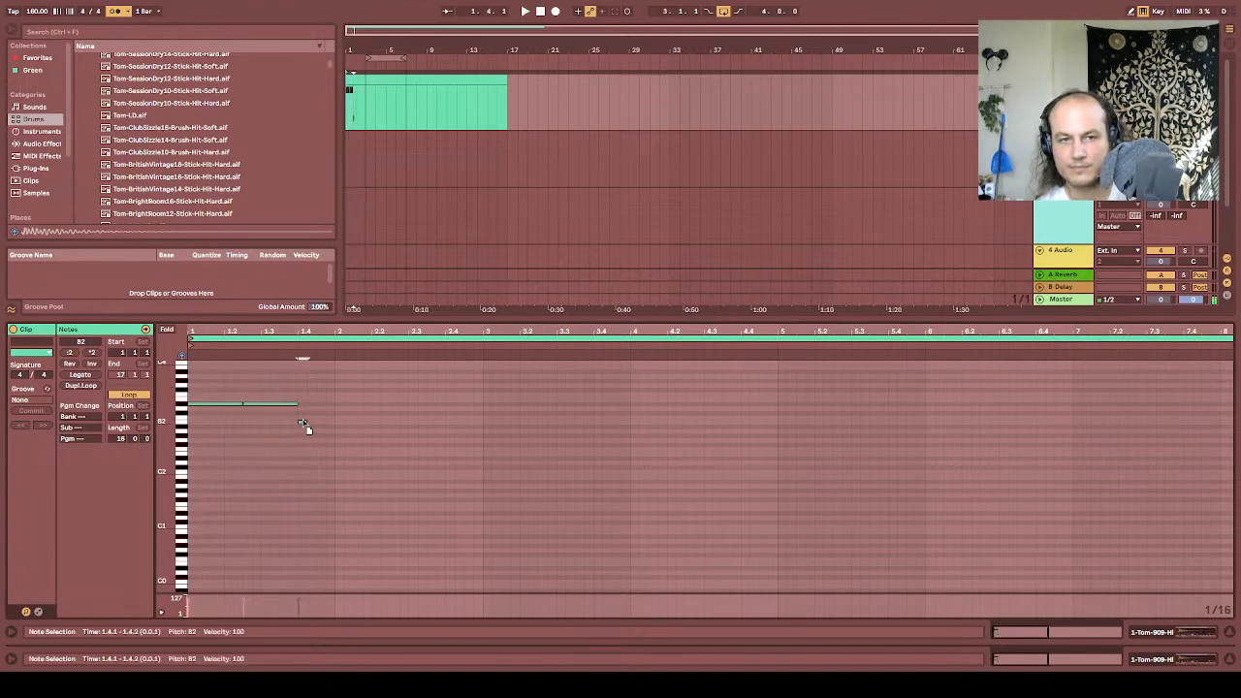
left_click_drag(303, 419, 335, 419)
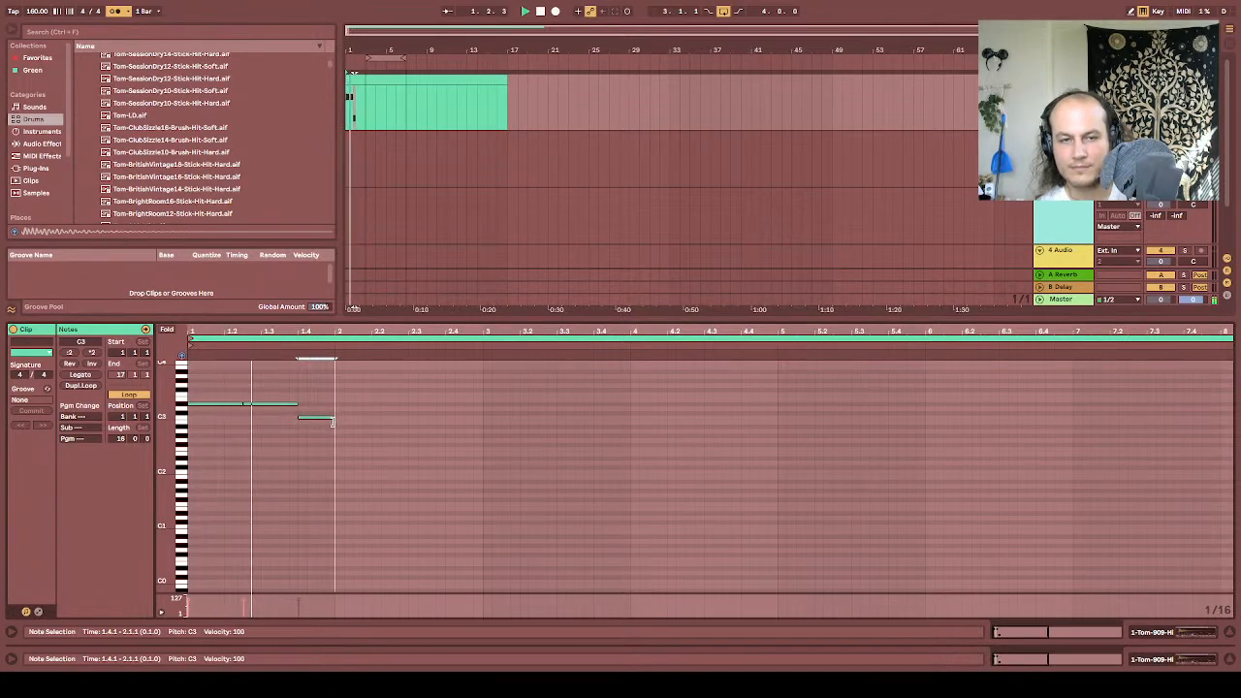
Step: Add two half-beat C3 notes back to back from 2.1.3 to 2.2.3 and play the pattern
double_click(358, 418)
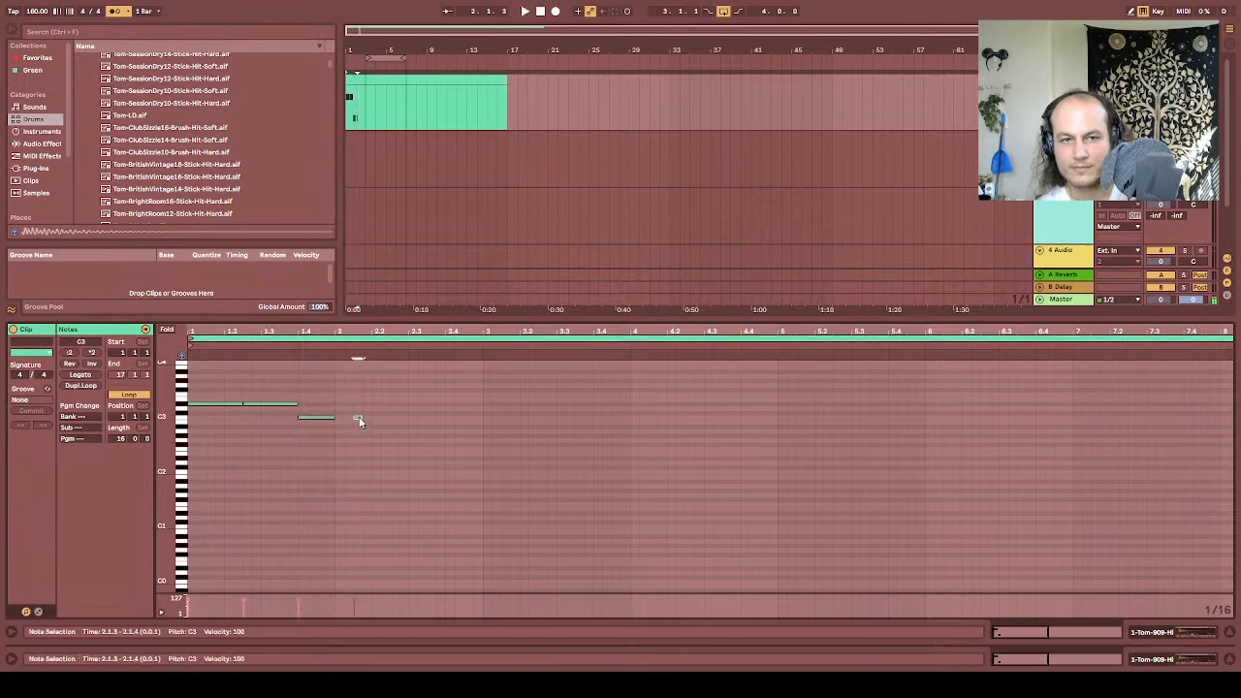
left_click_drag(358, 418, 390, 418)
key("space")
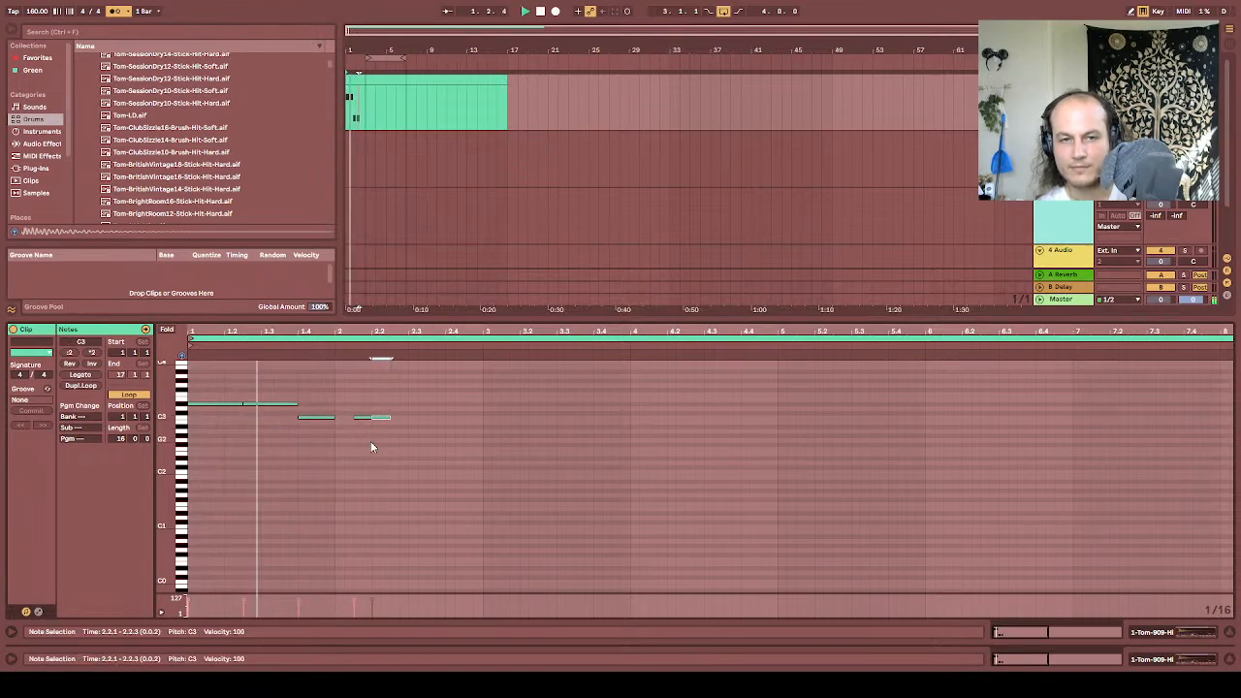
key("space")
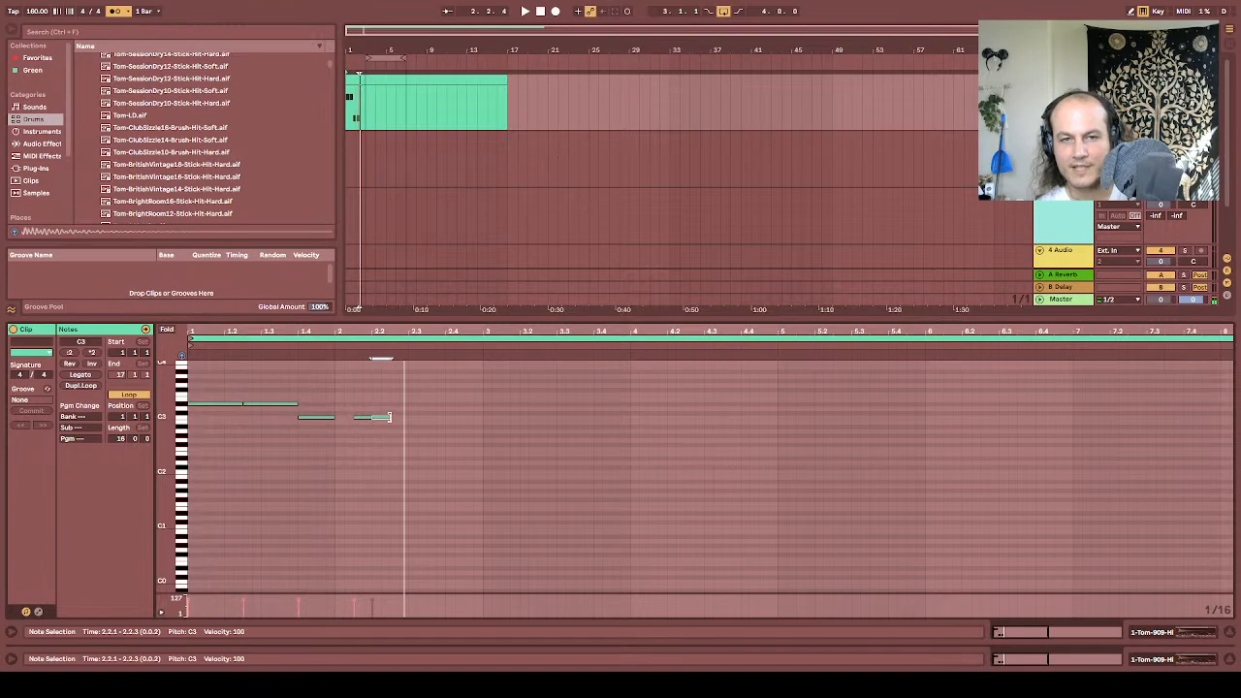
Step: Add a one-beat C3 note from 2.3.3 to 2.4.3 to complete the two-bar pattern
key("space")
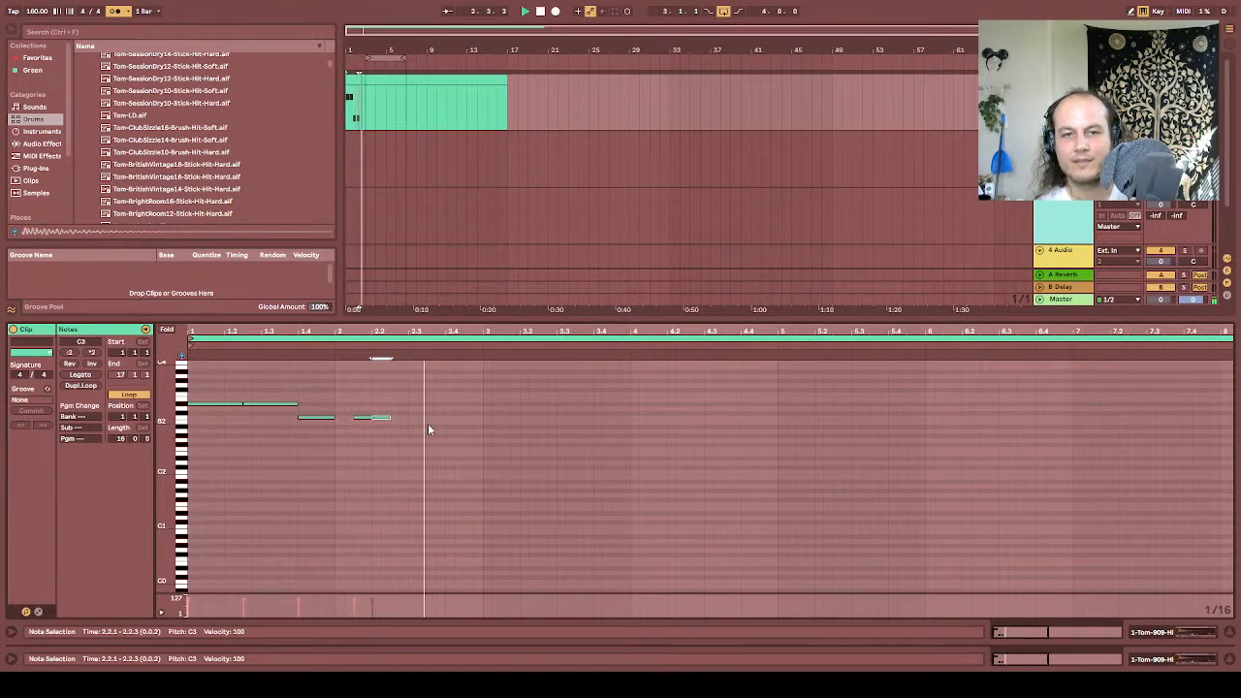
double_click(432, 418)
key("space")
key("space")
left_click_drag(435, 418, 467, 420)
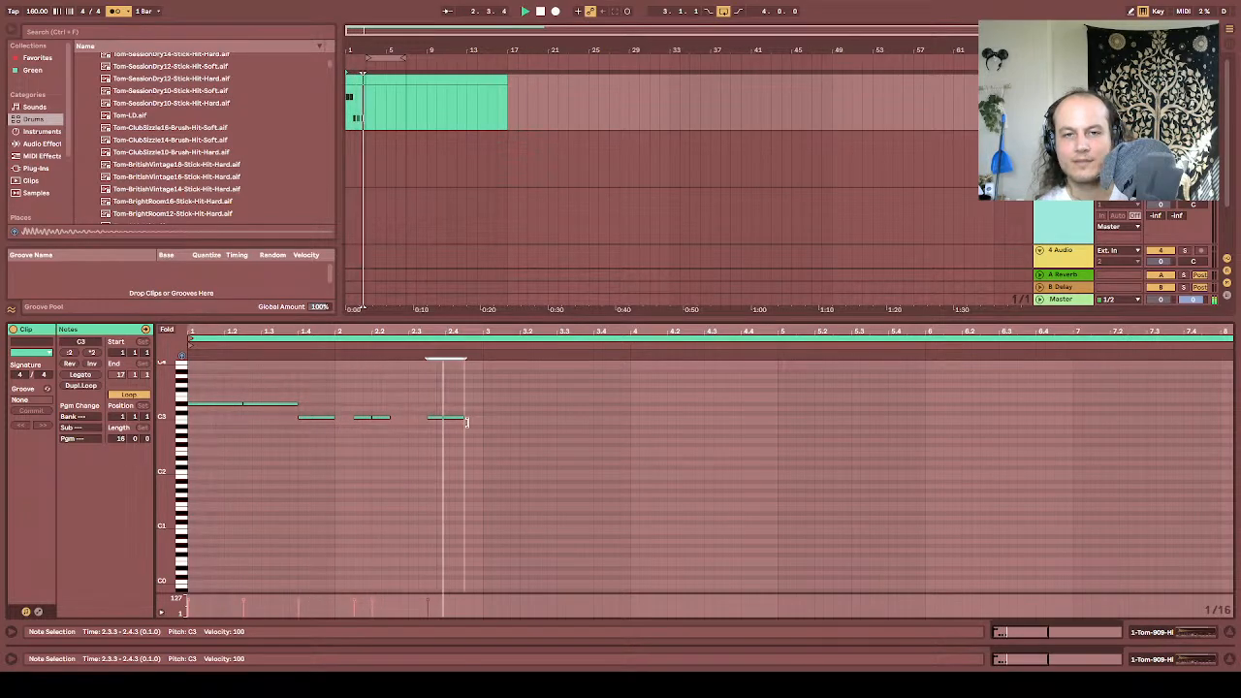
Step: Duplicate the two-bar note pattern, align the copy to start at bar 3, and play it
left_click_drag(475, 430, 201, 374)
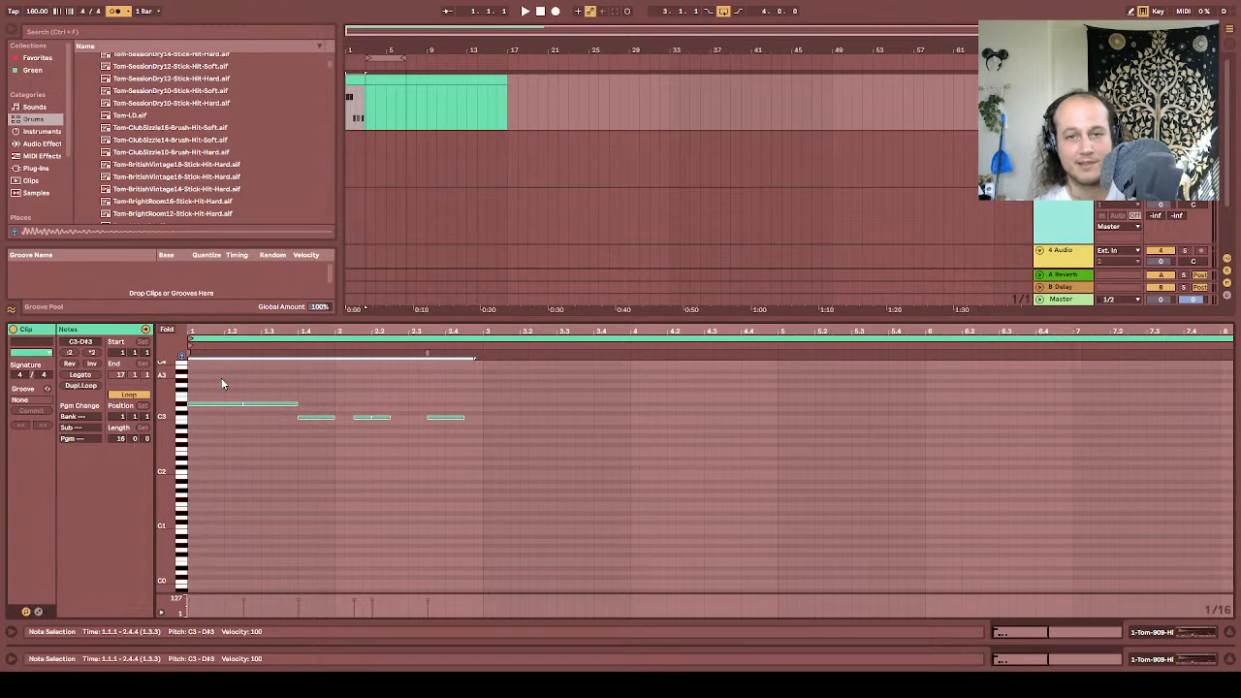
key("ctrl+d")
key("Right")
key("space")
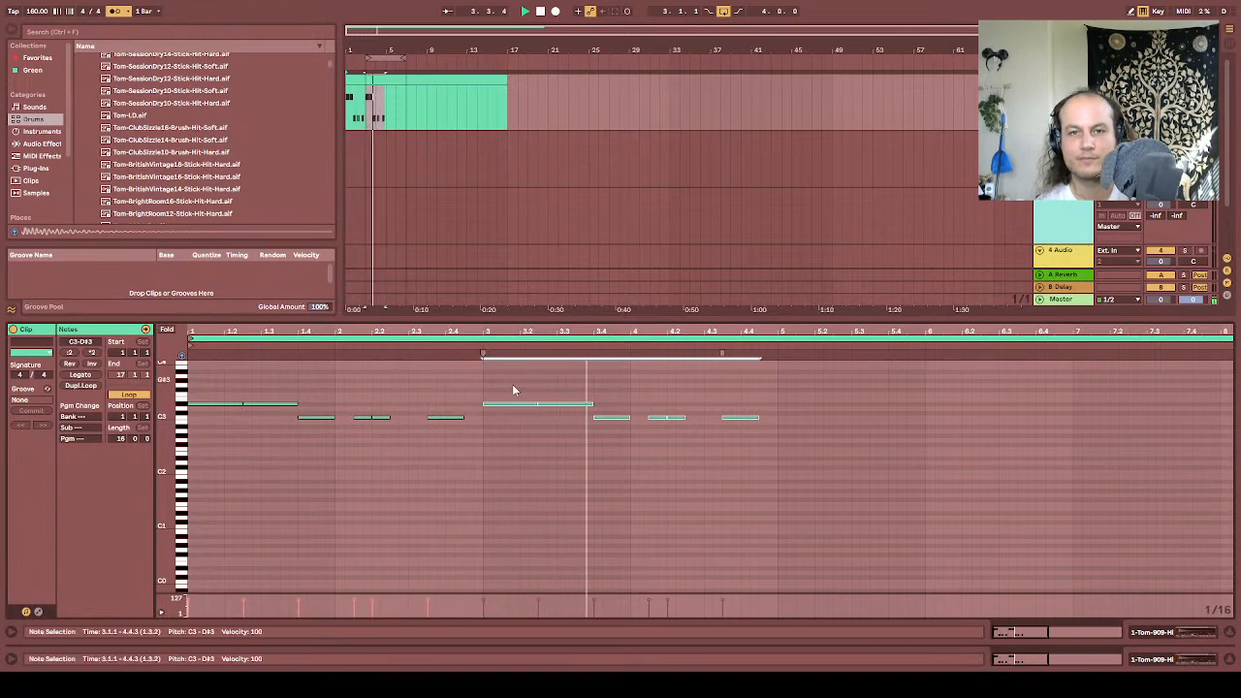
key("space")
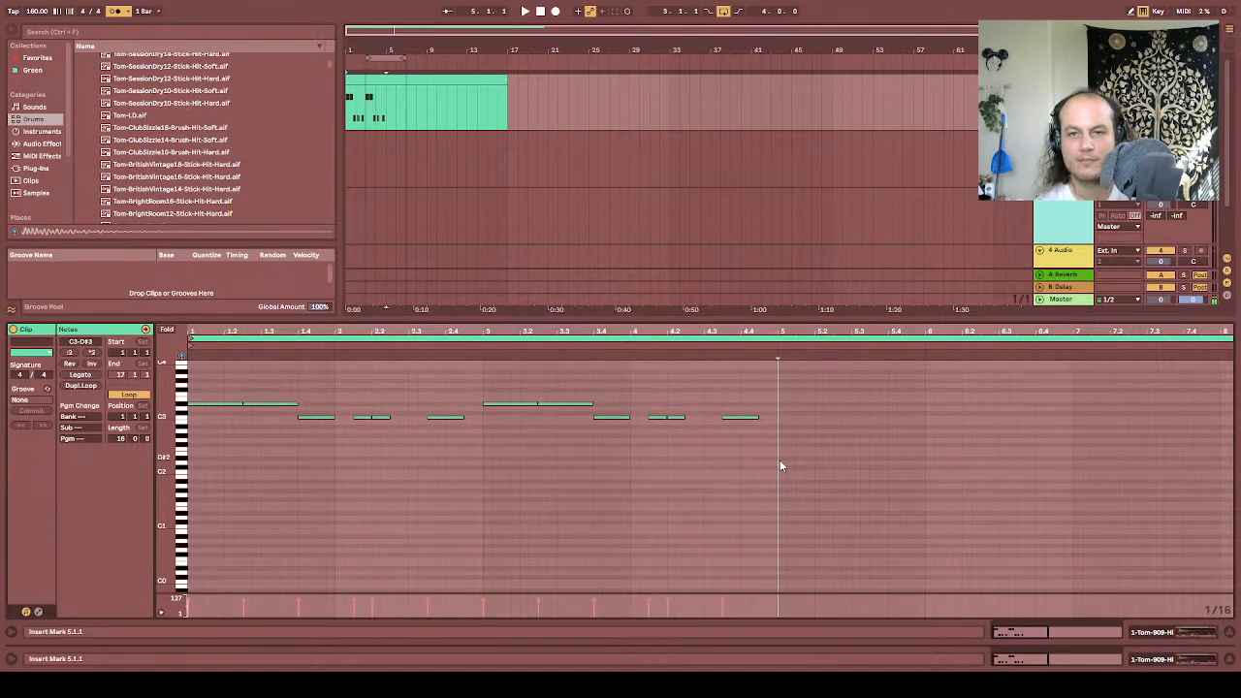
Step: Duplicate the four-bar pattern to fill all 16 bars and set the arrangement loop to bars 1 to 17 for playback
left_click_drag(777, 431, 195, 385)
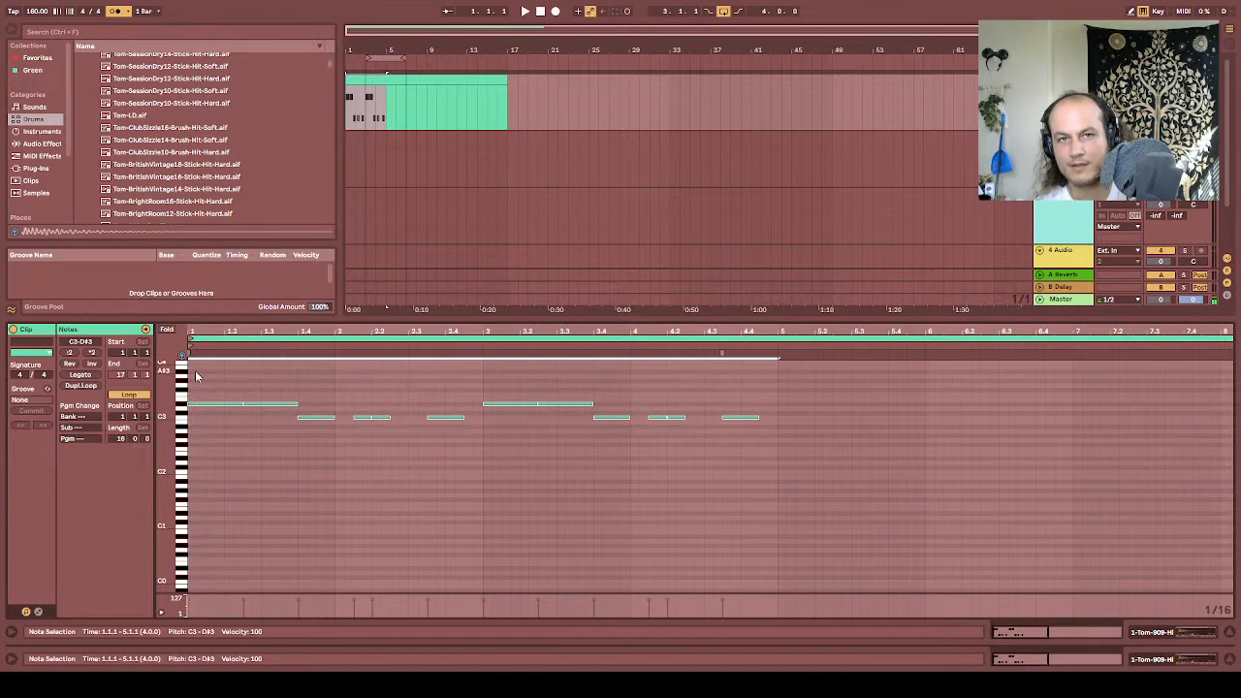
key("ctrl+d")
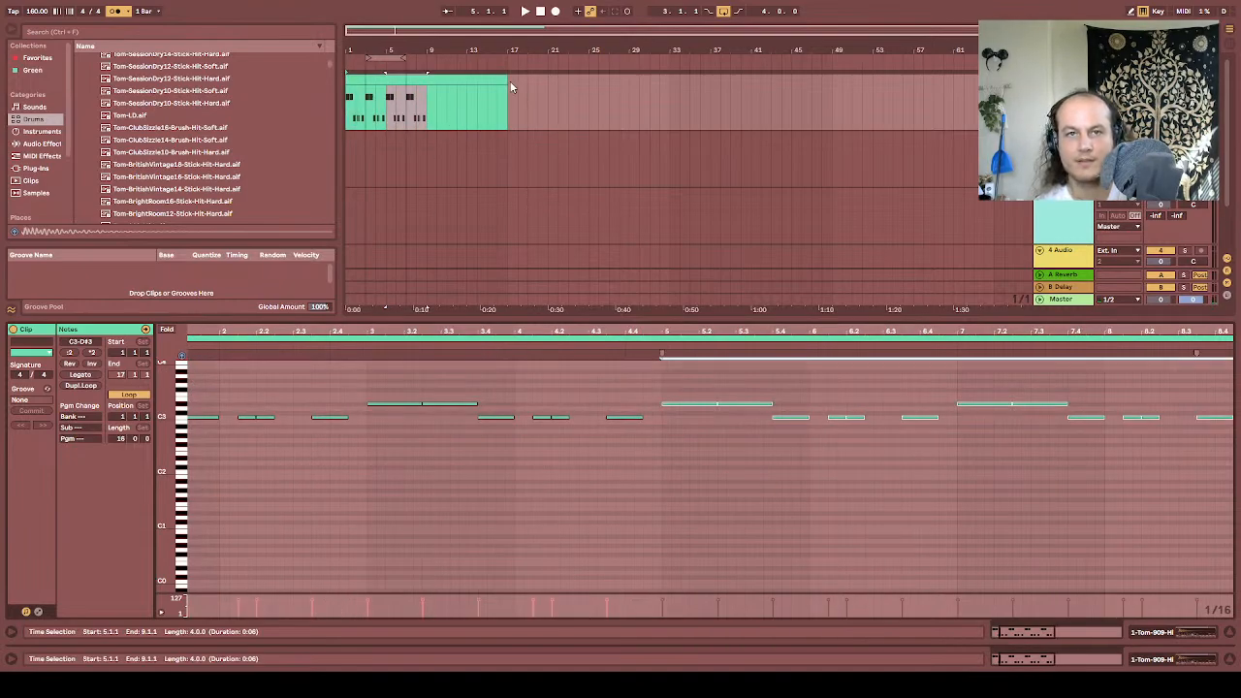
left_click_drag(401, 56, 506, 60)
key("space")
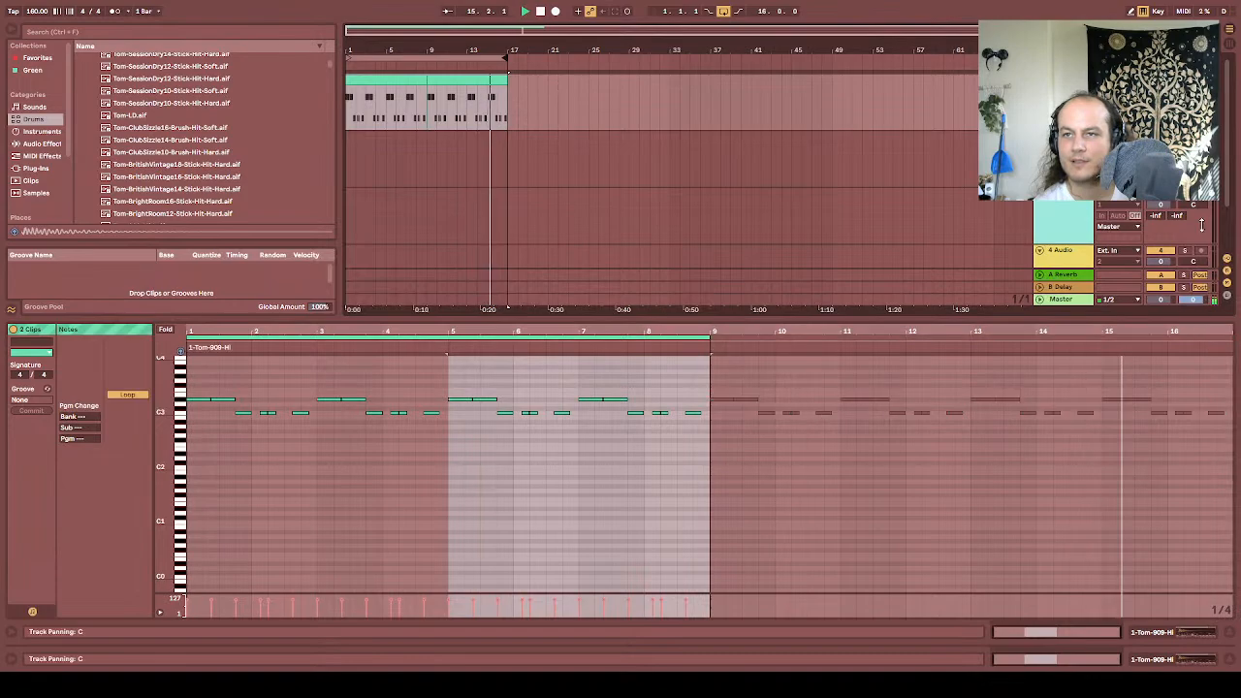
left_click(1231, 46)
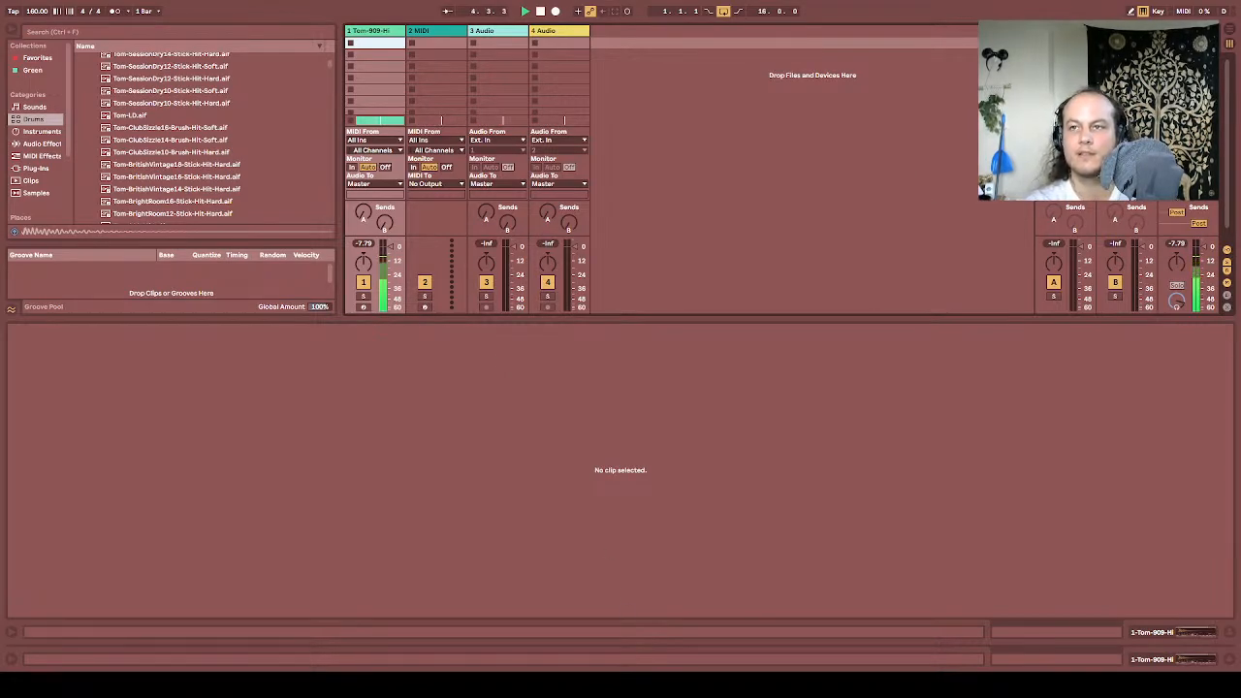
left_click(1230, 35)
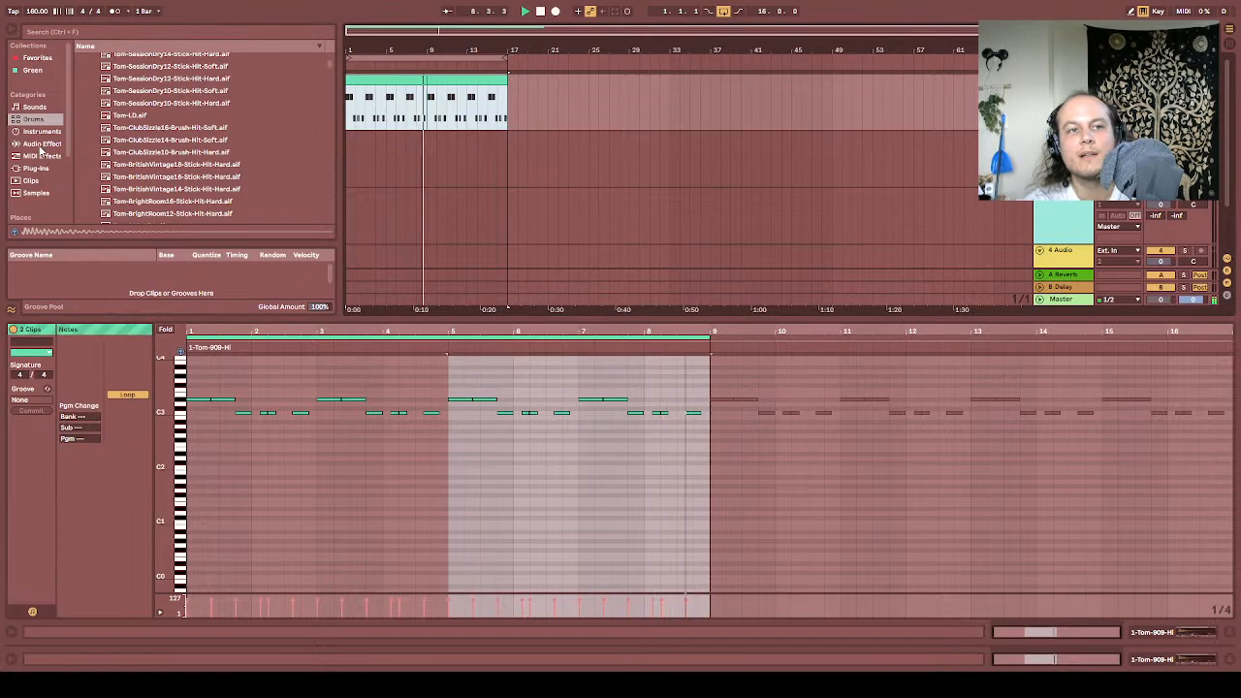
scroll(37, 163, "down", 2)
scroll(37, 165, "down", 2)
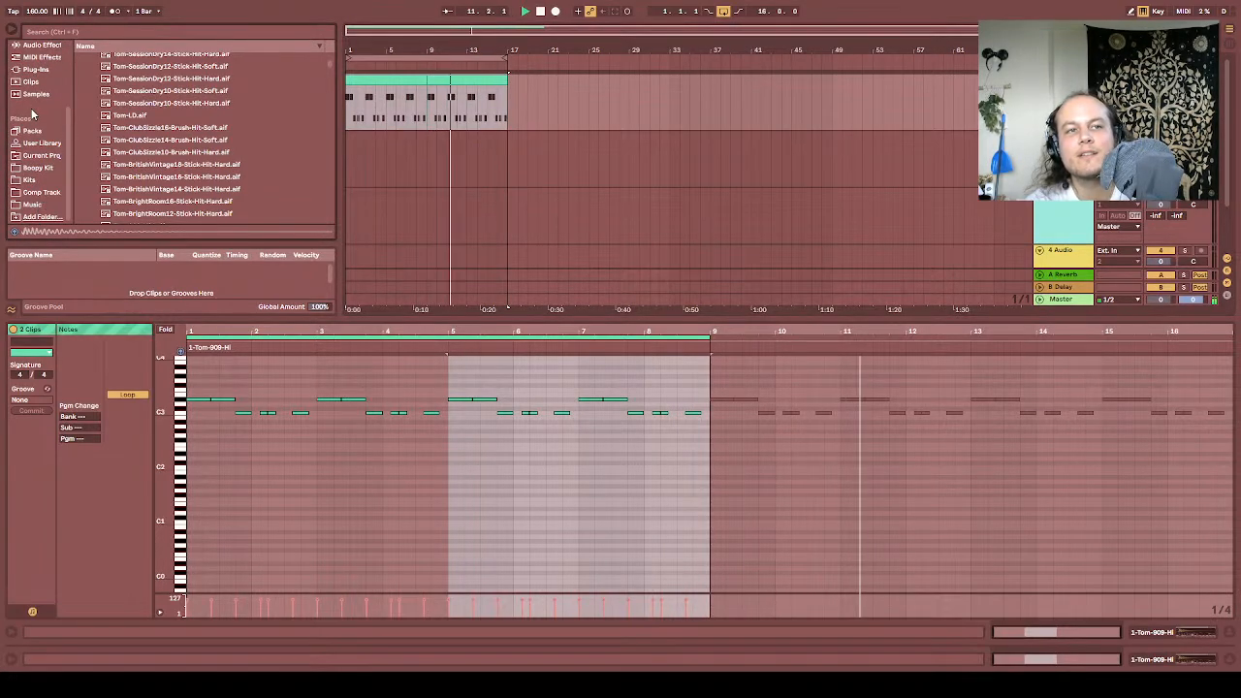
Step: Add the Reverb audio effect to the tom track with 8.19 s decay, size 35.88, predelay 2.31 ms and 35% dry/wet
left_click(37, 70)
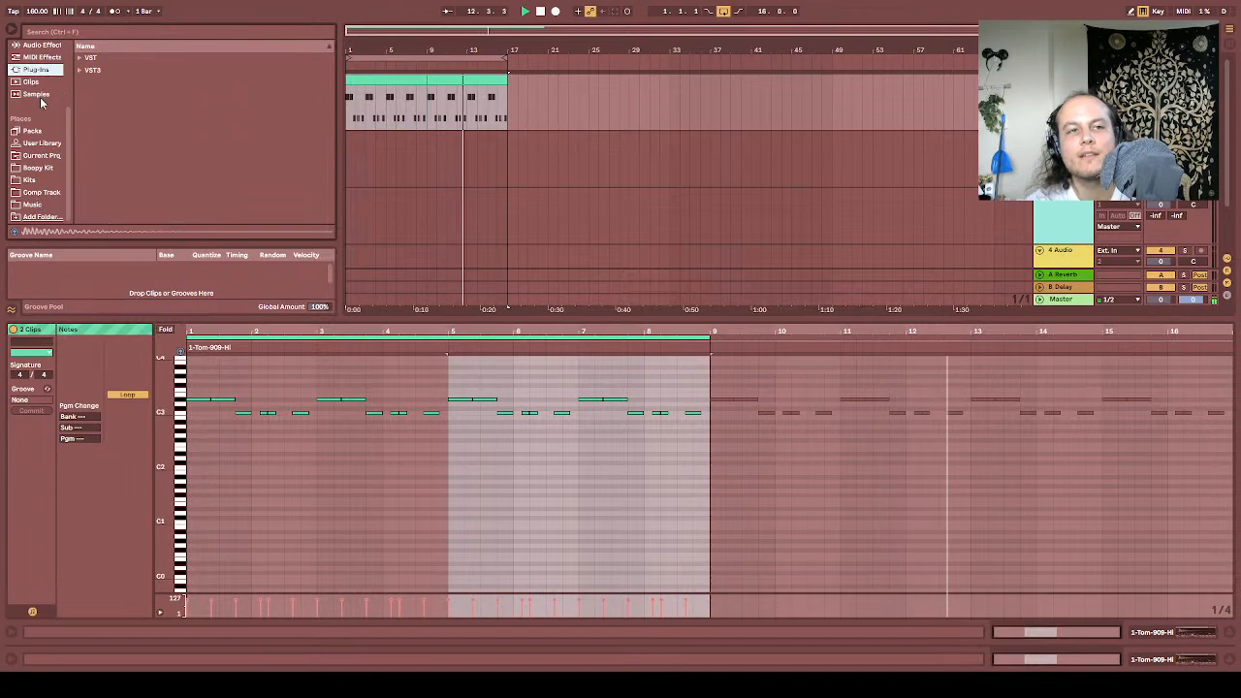
scroll(44, 107, "up", 2)
left_click(42, 110)
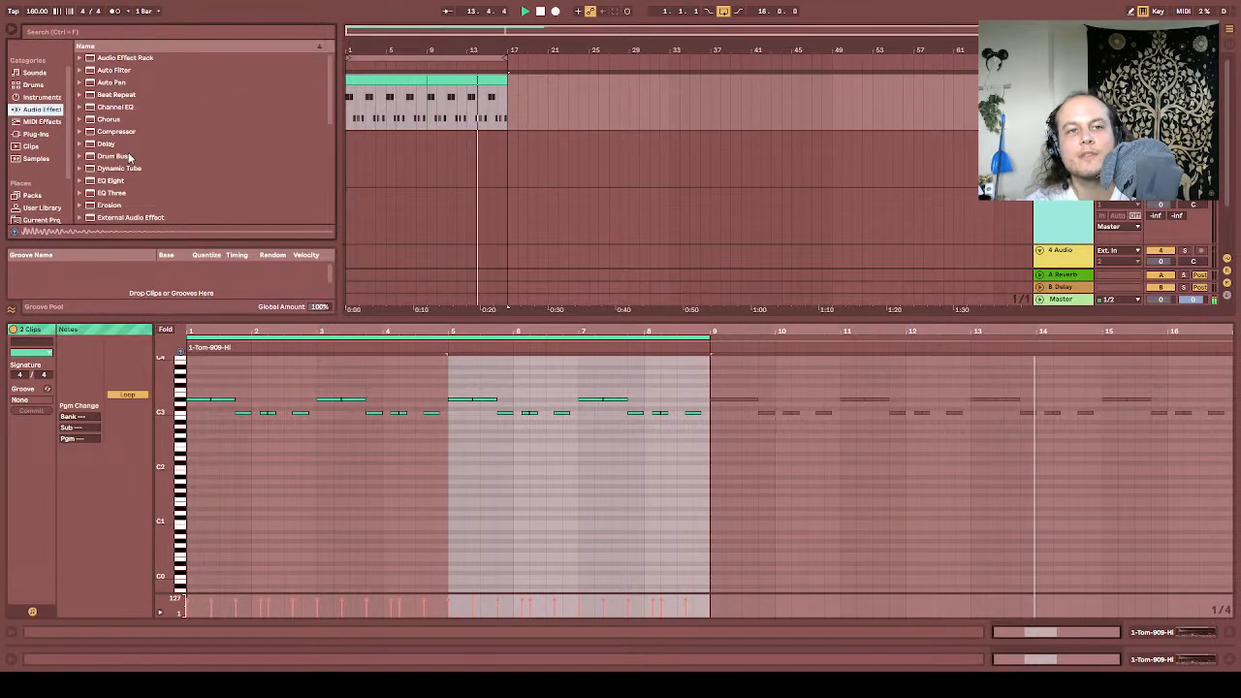
scroll(94, 184, "down", 7)
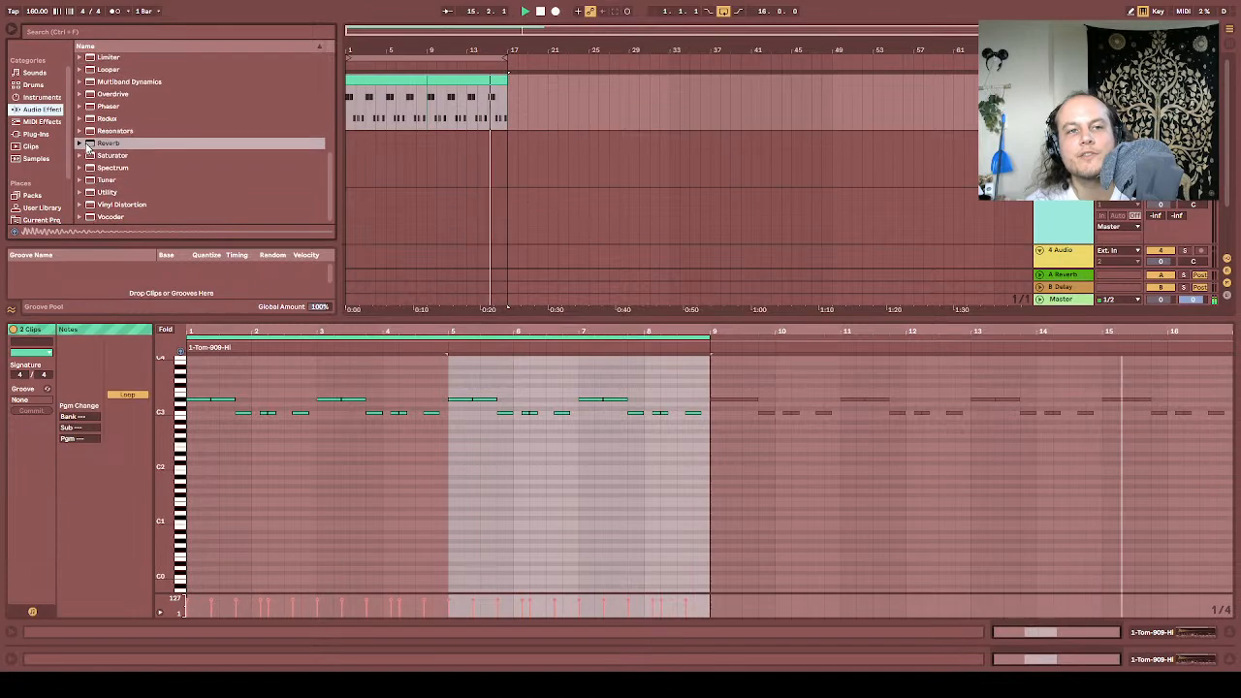
double_click(89, 145)
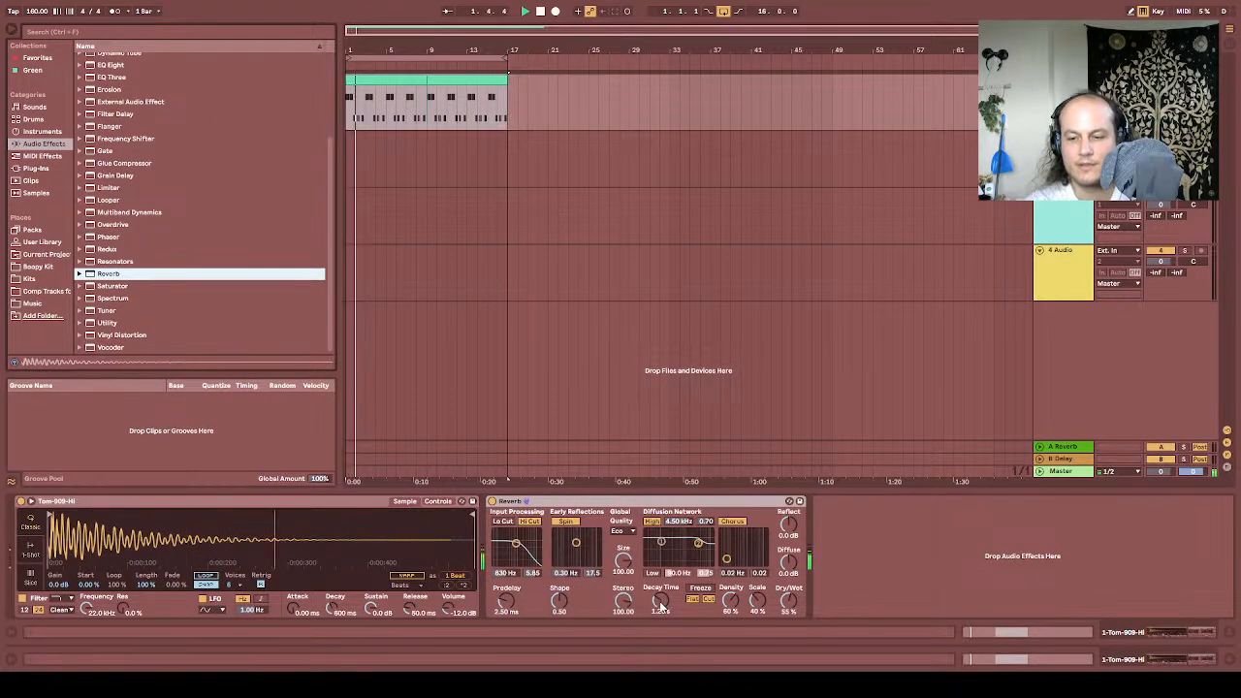
left_click_drag(660, 606, 660, 543)
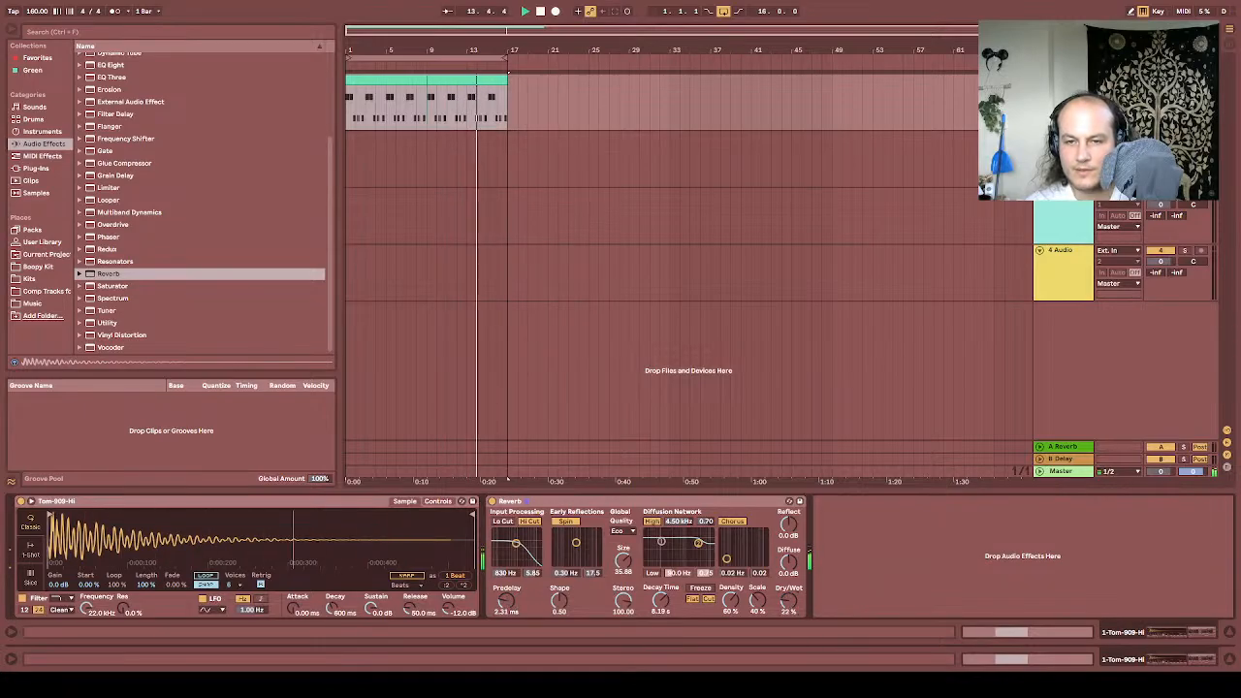
mouse_move(791, 603)
left_mouse_down()
mouse_move(791, 630)
mouse_move(789, 599)
left_mouse_up()
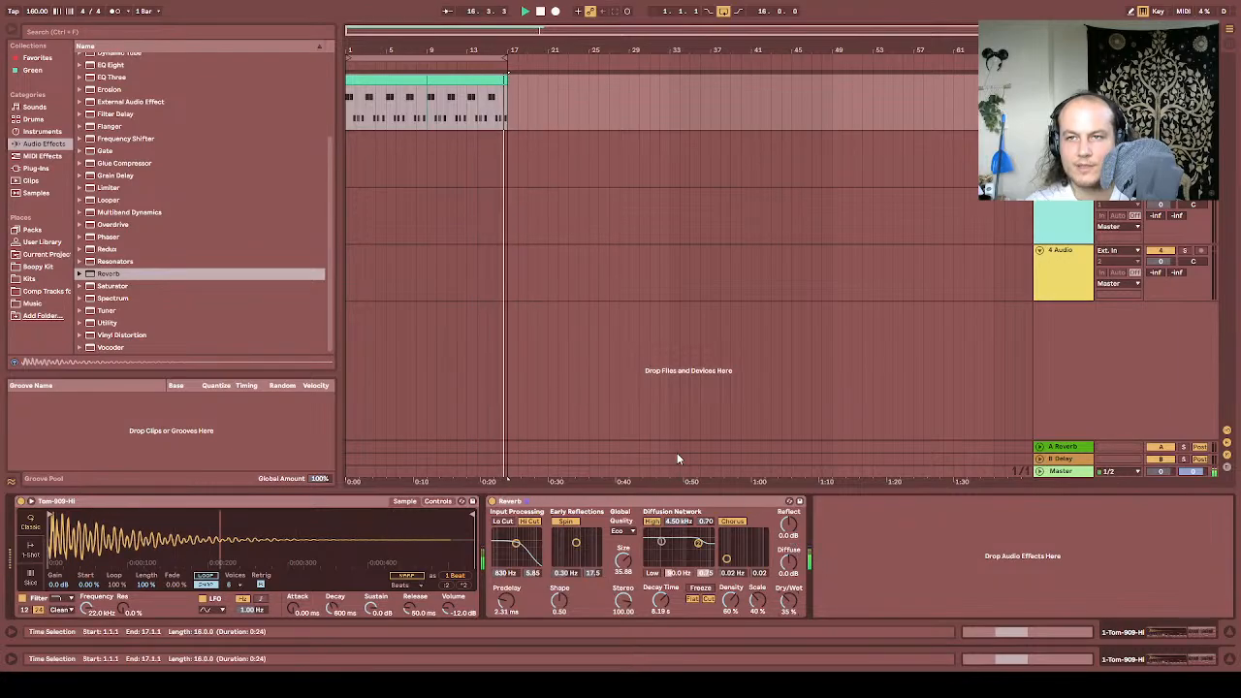
Step: Load Arturia's VST3 plug-in Tape MELLO-FI after the Reverb on the tom track
left_click(36, 168)
left_click(81, 70)
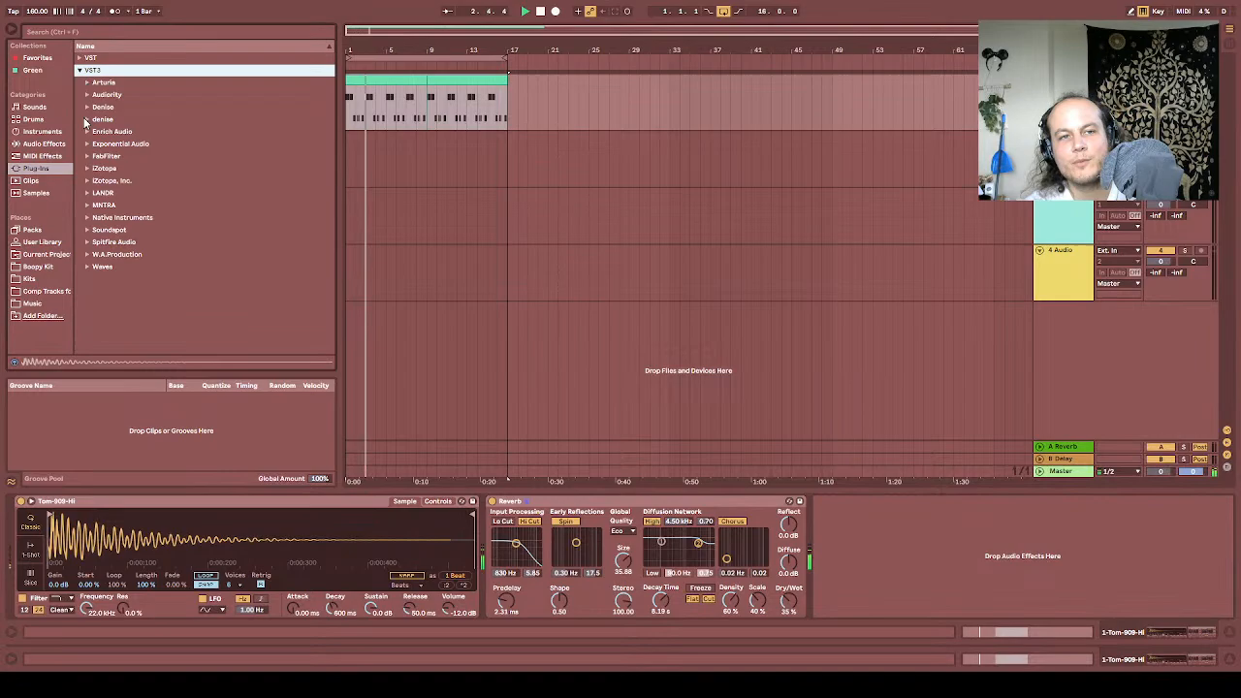
left_click(89, 267)
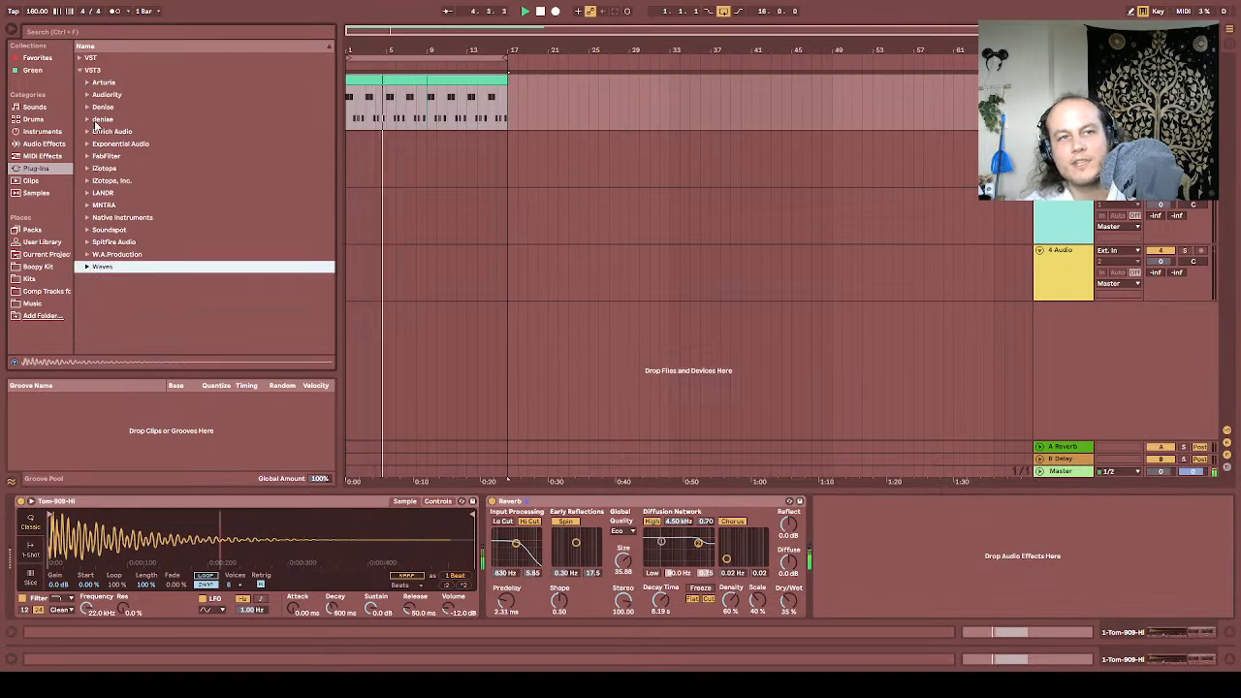
left_click(88, 83)
left_click(108, 94)
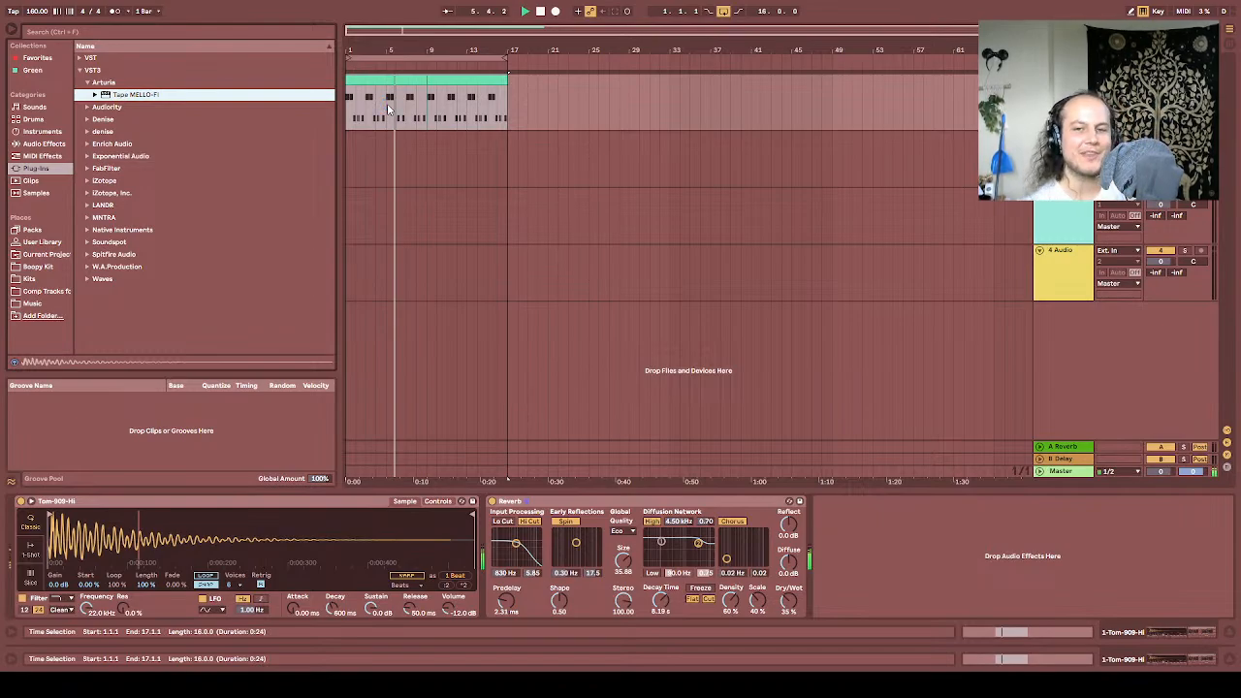
key("Return")
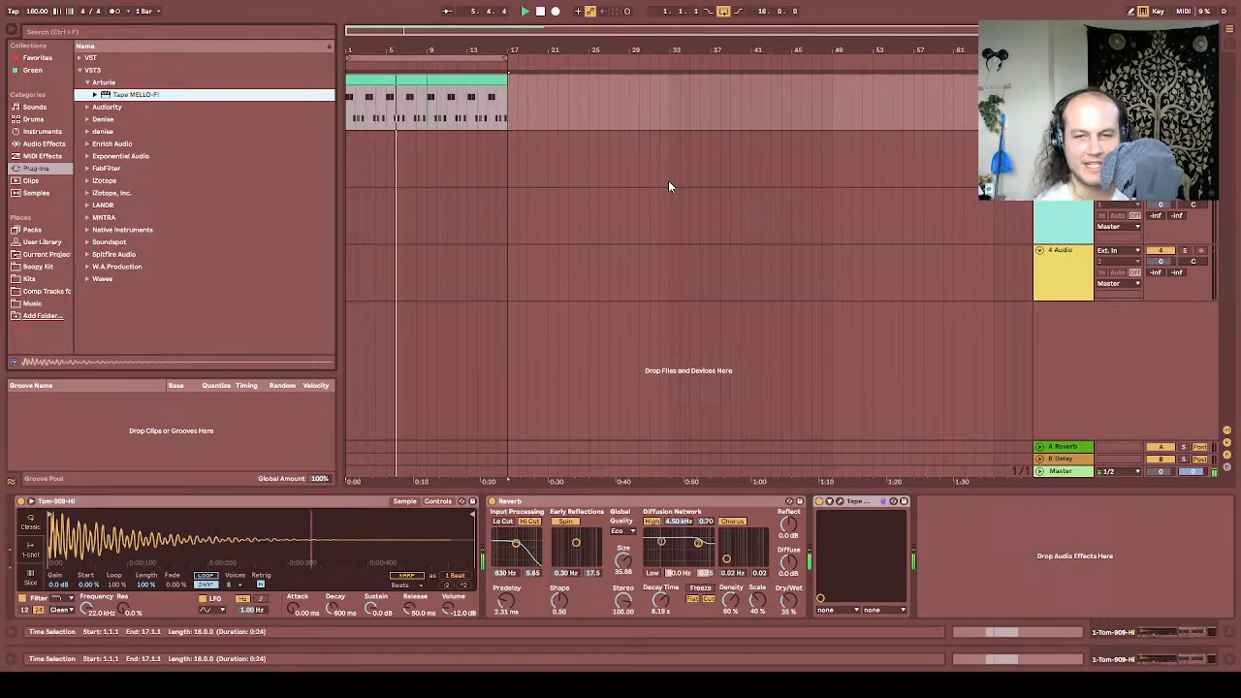
Step: Set the Reverb's dry/wet to 41% while listening, and stop playback
left_click_drag(789, 602, 789, 569)
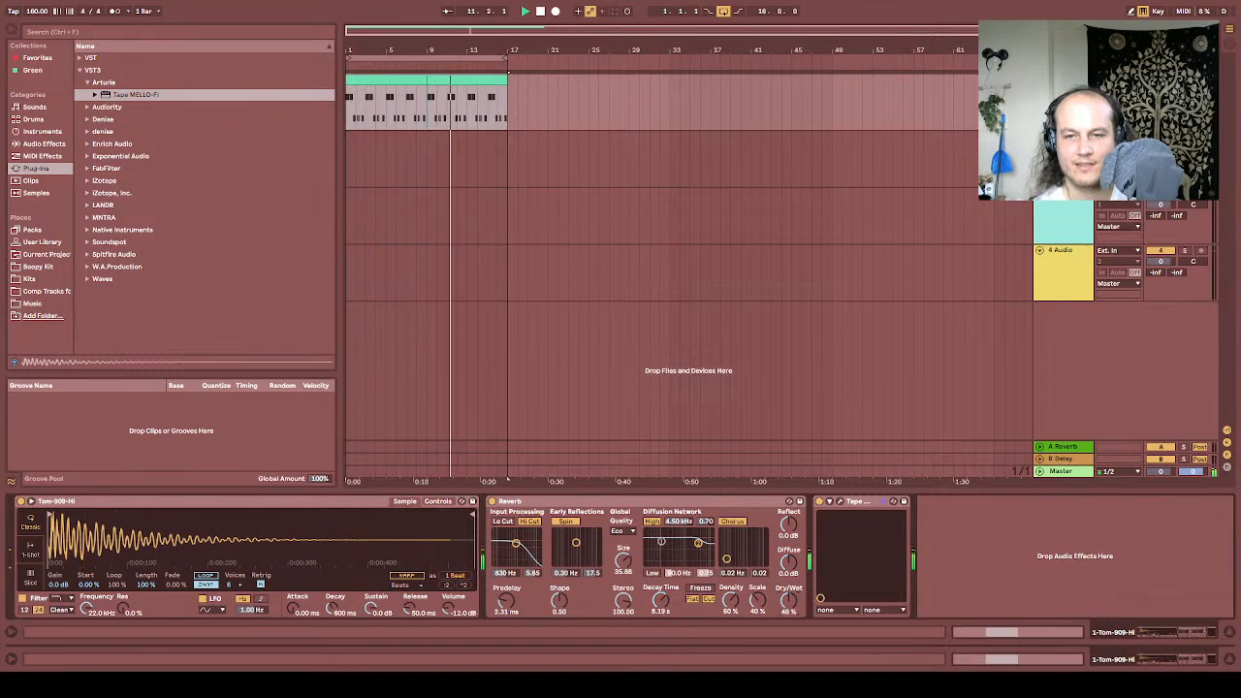
left_click_drag(789, 599, 789, 601)
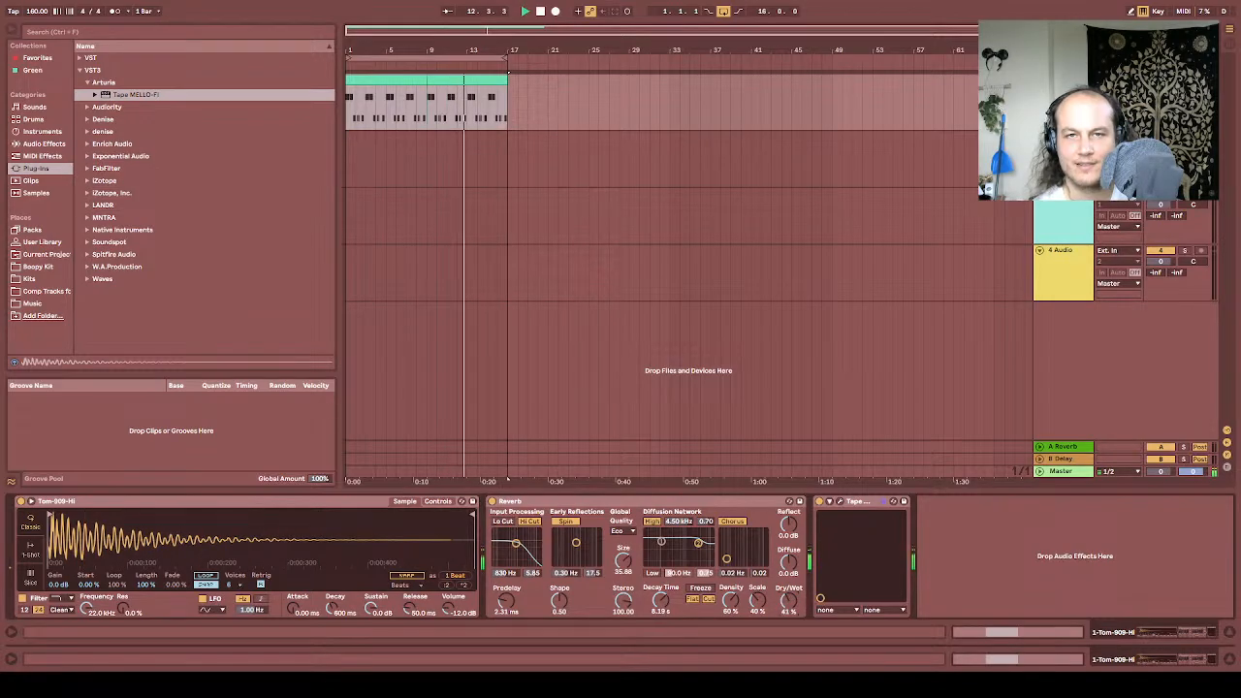
key("space")
Step: Freeze the tom track and flatten it to audio
right_click(441, 108)
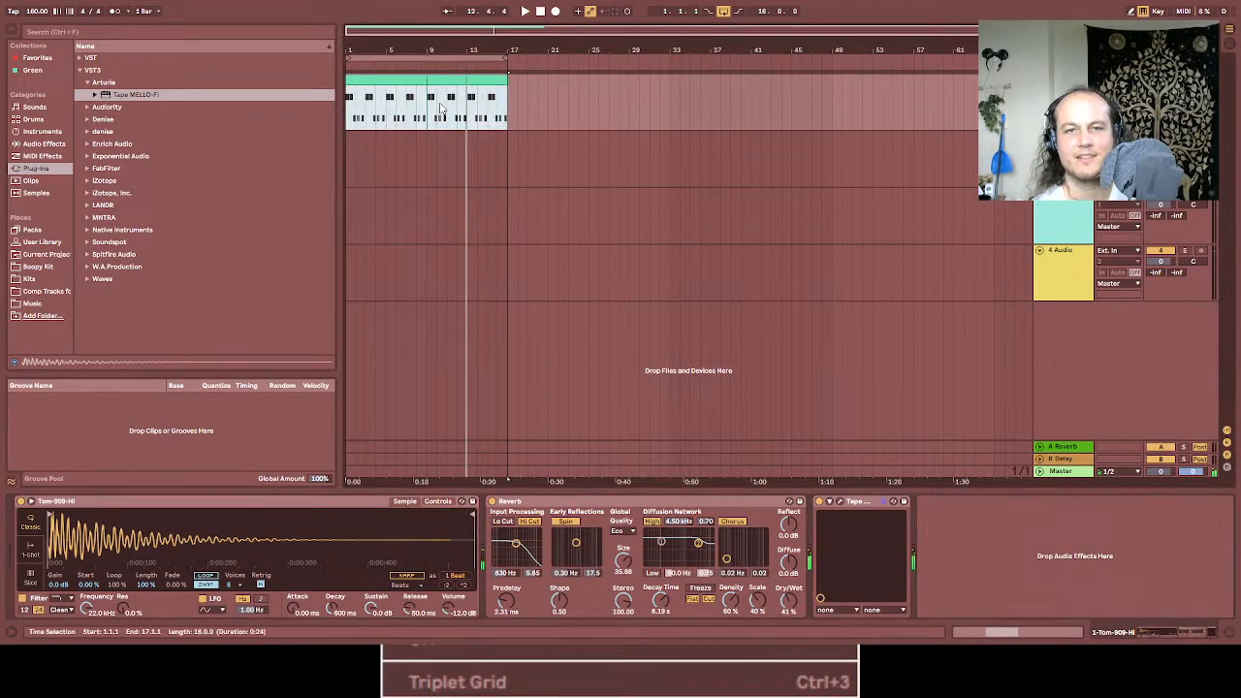
left_click(472, 237)
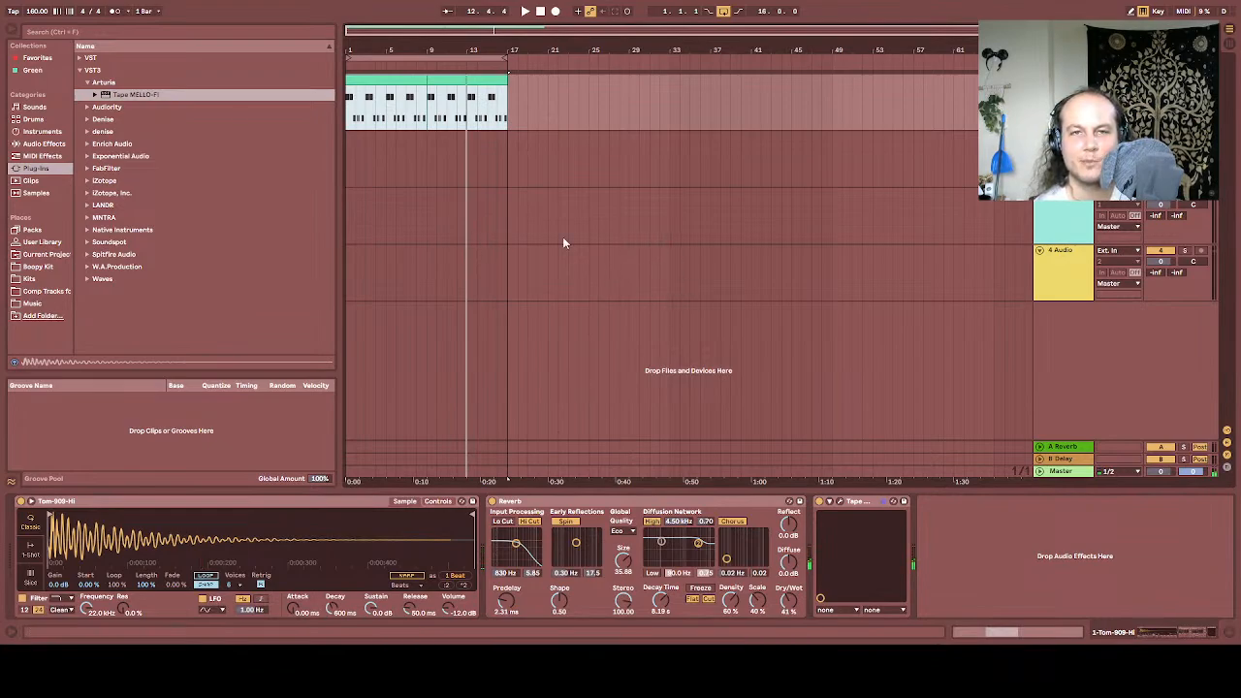
right_click(443, 117)
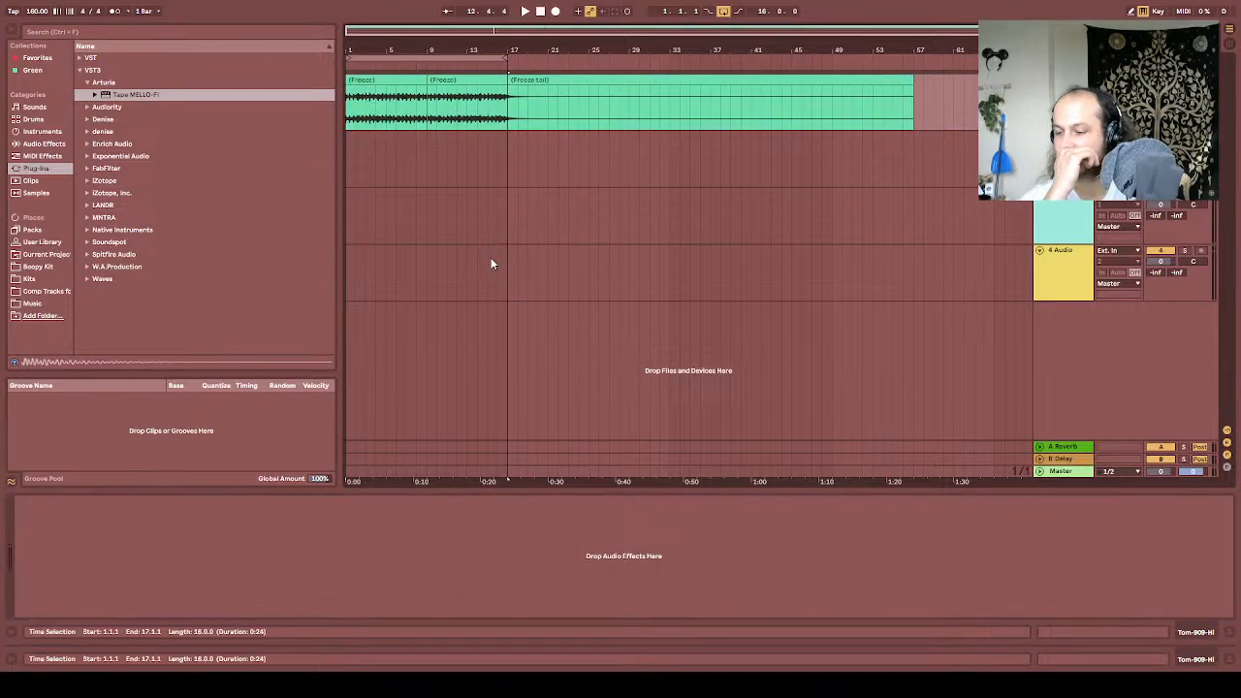
Step: Delete the freeze tail clip after bar 17 on the tom track and play the loop from the start
left_click(762, 84)
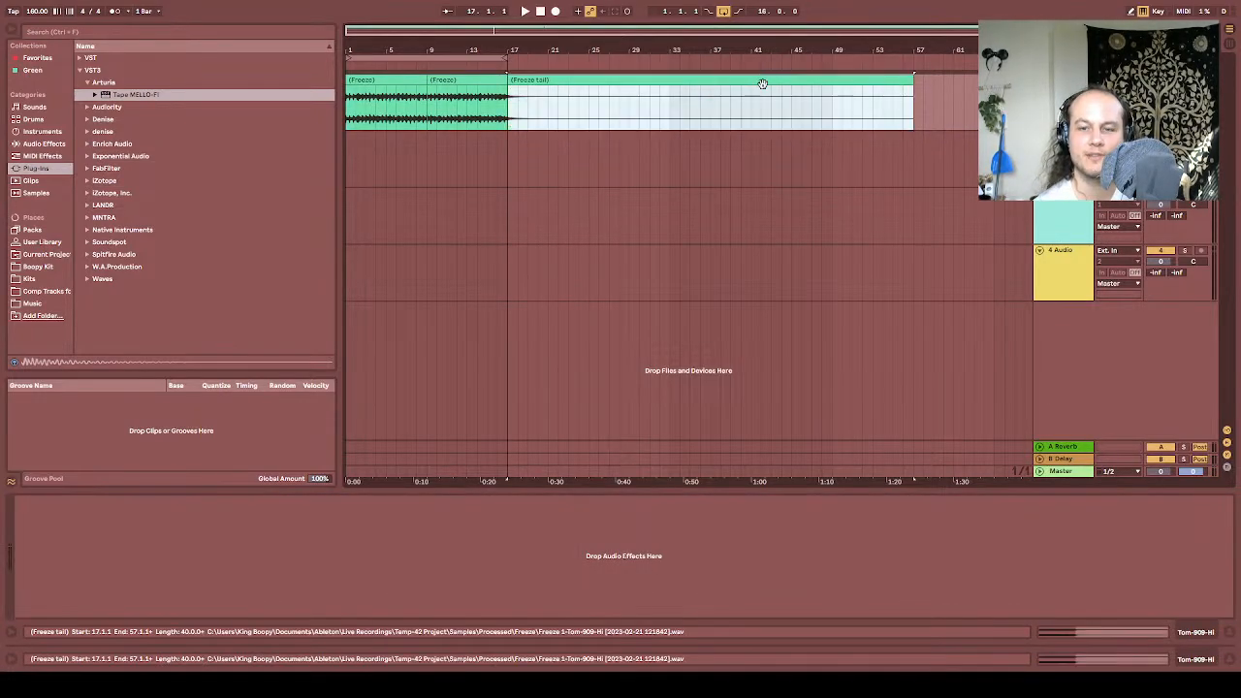
key("Delete")
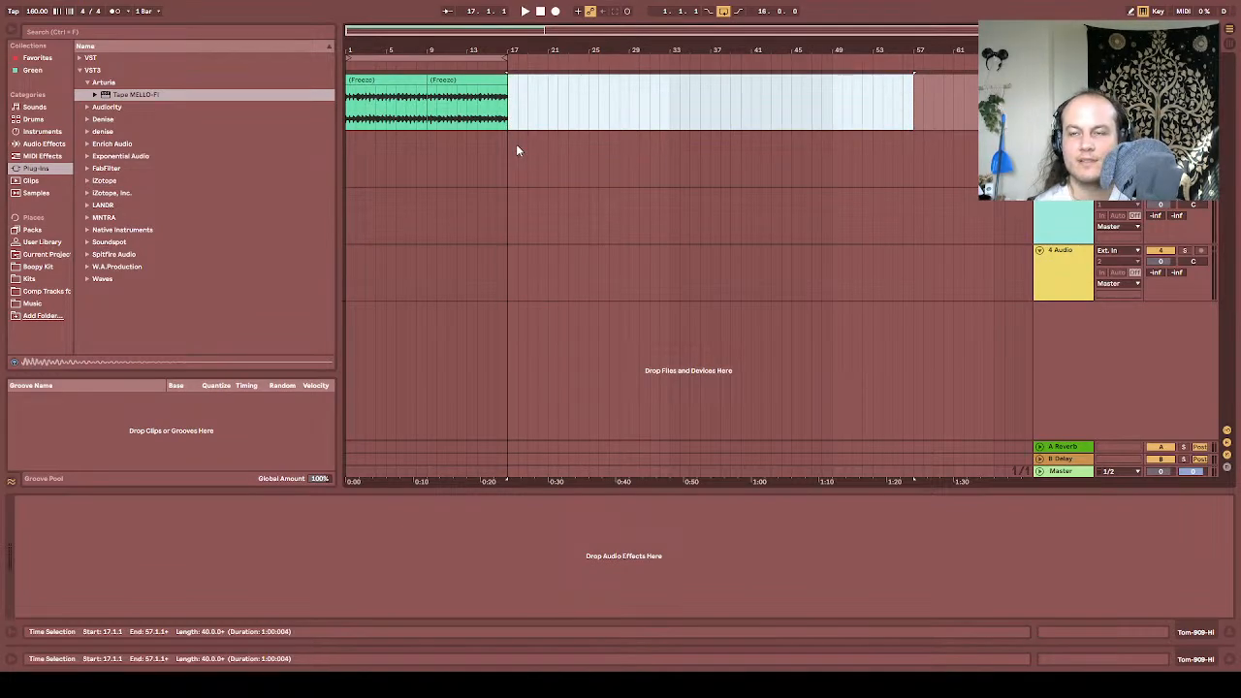
left_click(541, 11)
key("space")
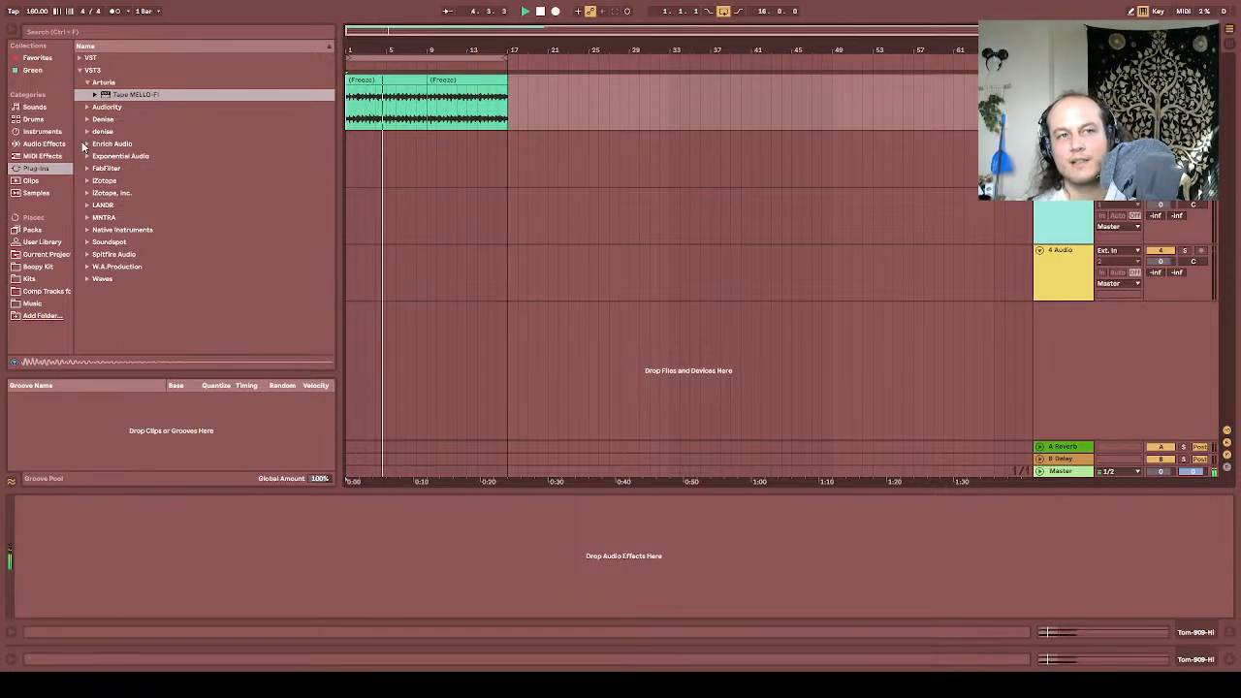
Step: Open the Kickz folder of 01_King Kit 3 in the Kits sample library
left_click(32, 278)
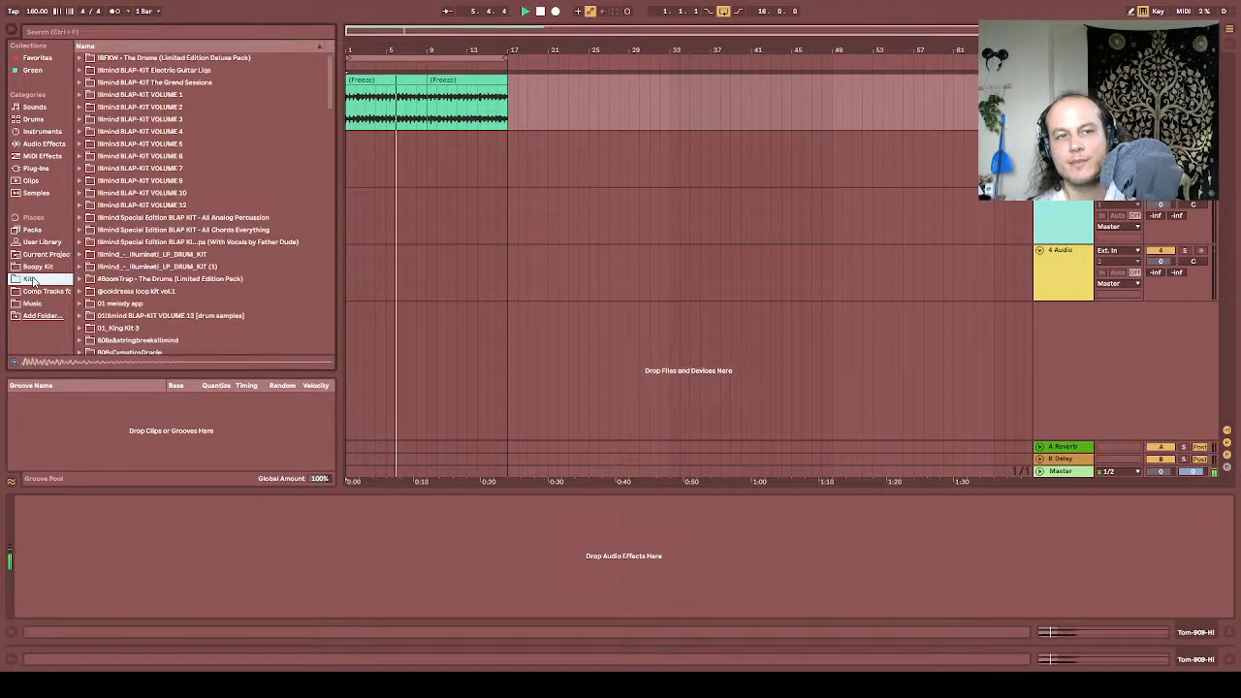
scroll(129, 218, "down", 1)
scroll(129, 218, "down", 2)
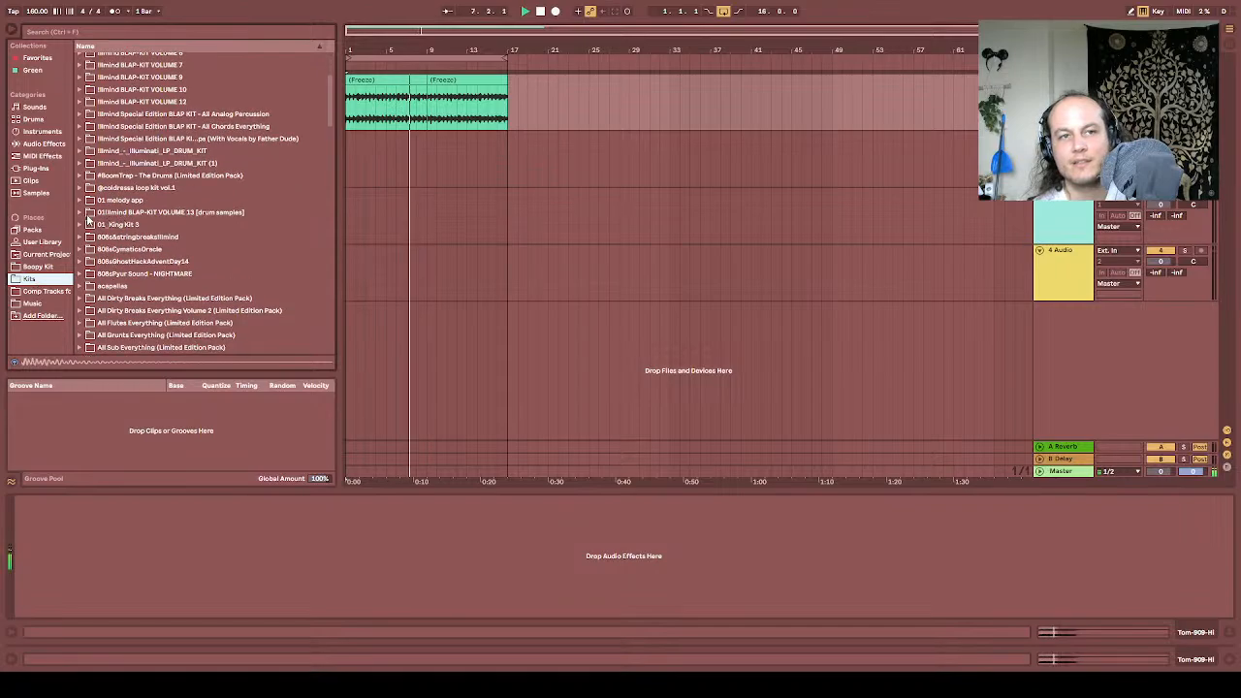
left_click(79, 225)
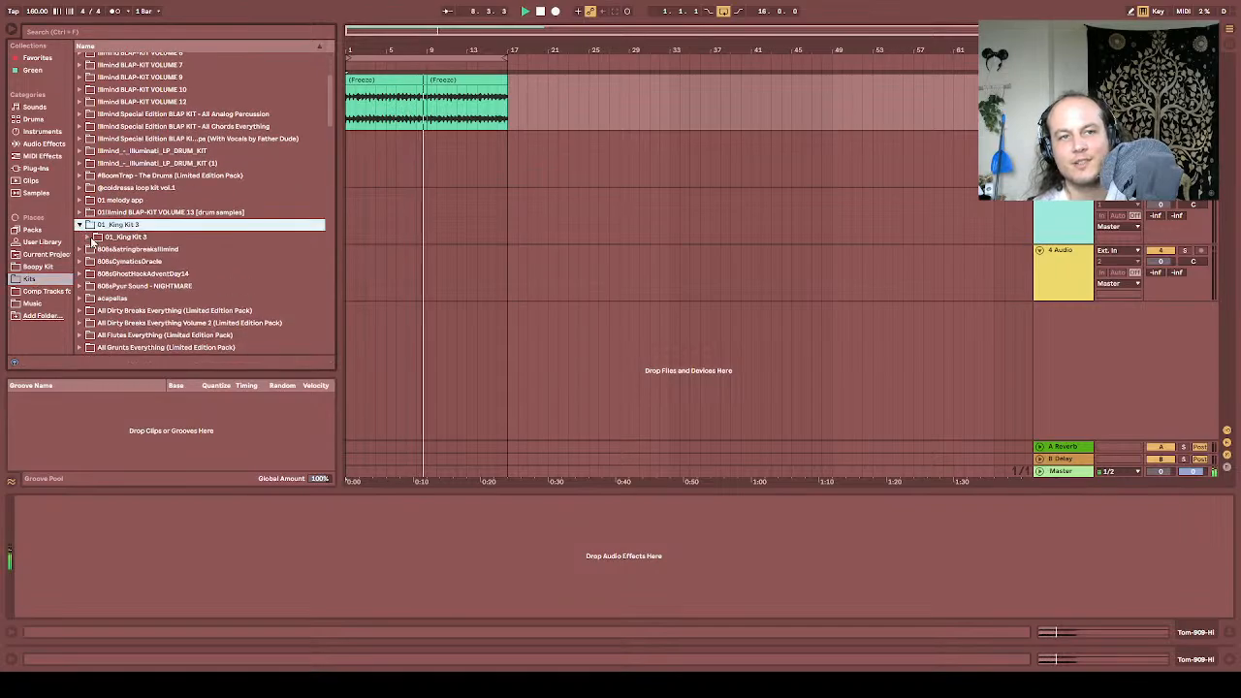
left_click(94, 237)
scroll(107, 259, "down", 3)
scroll(109, 254, "down", 2)
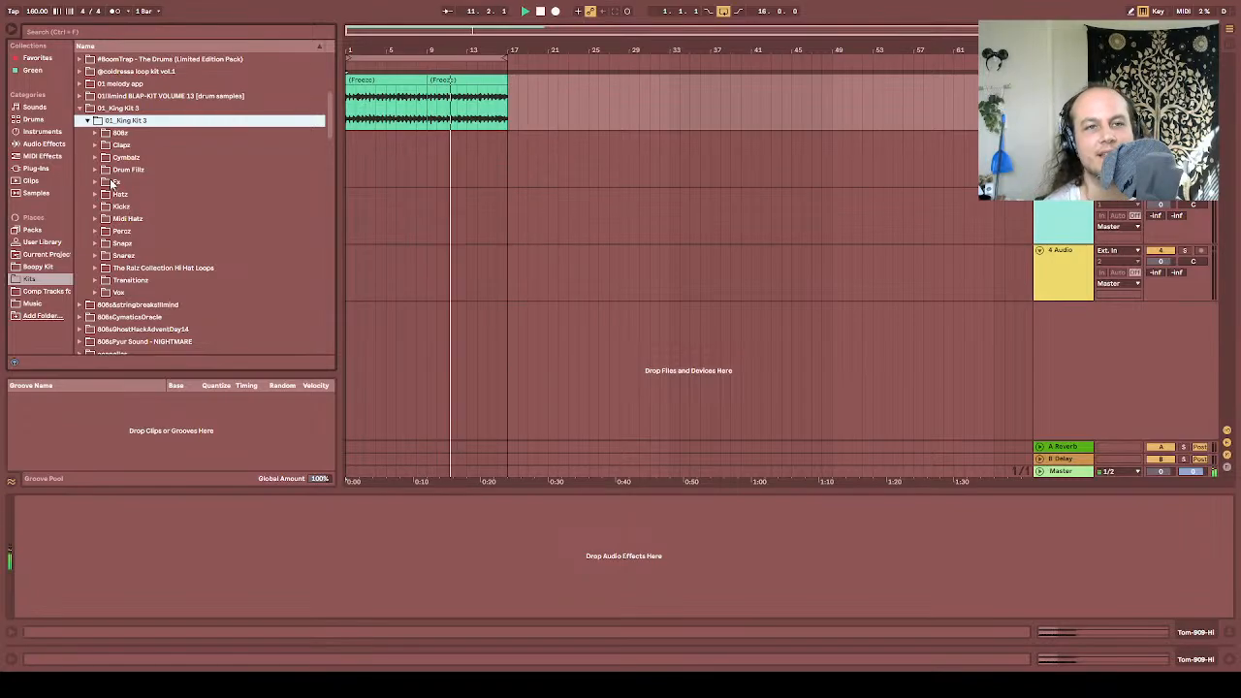
left_click(96, 207)
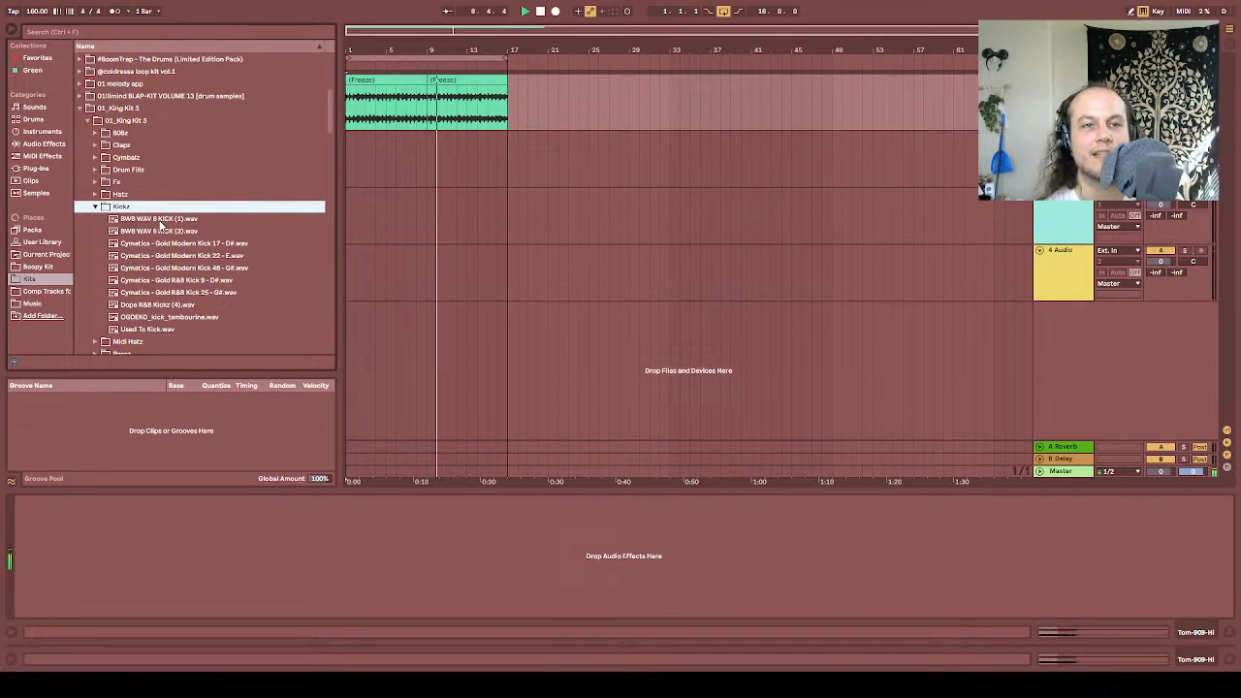
Step: Audition the two BWB WAV 6 KICK samples and load BWB WAV 6 KICK (1) onto the second MIDI track
left_click(161, 222)
left_click(162, 234)
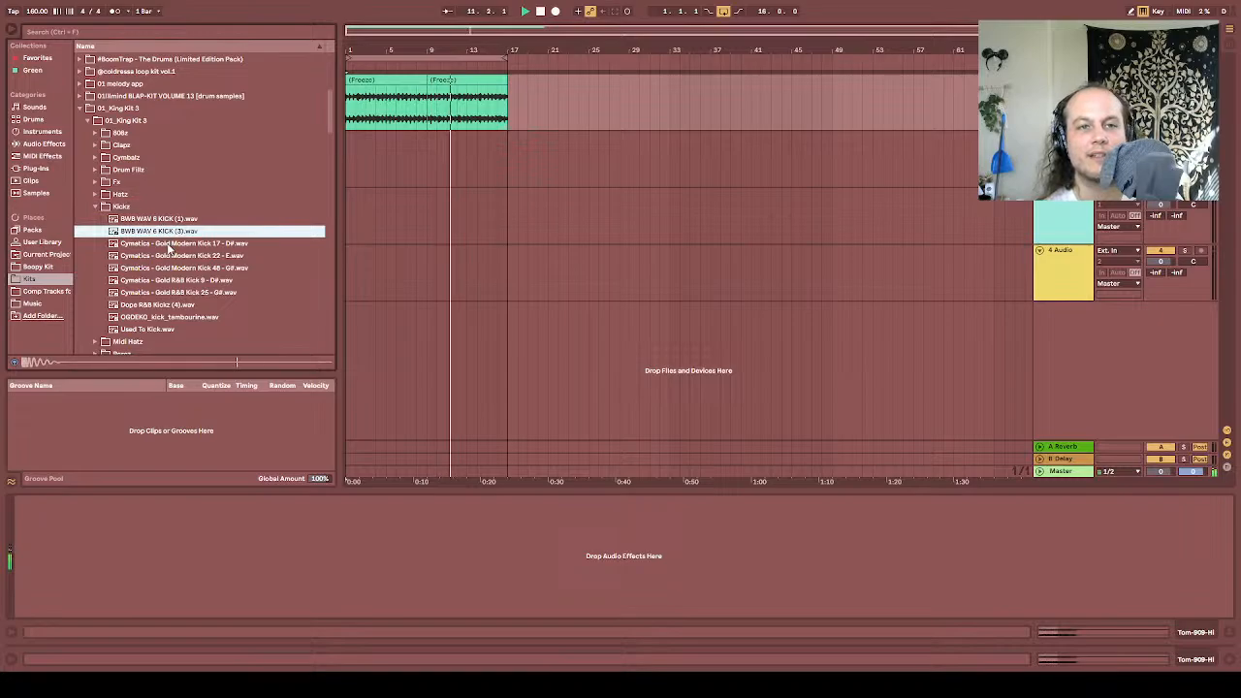
left_click(174, 221)
left_click(1064, 171)
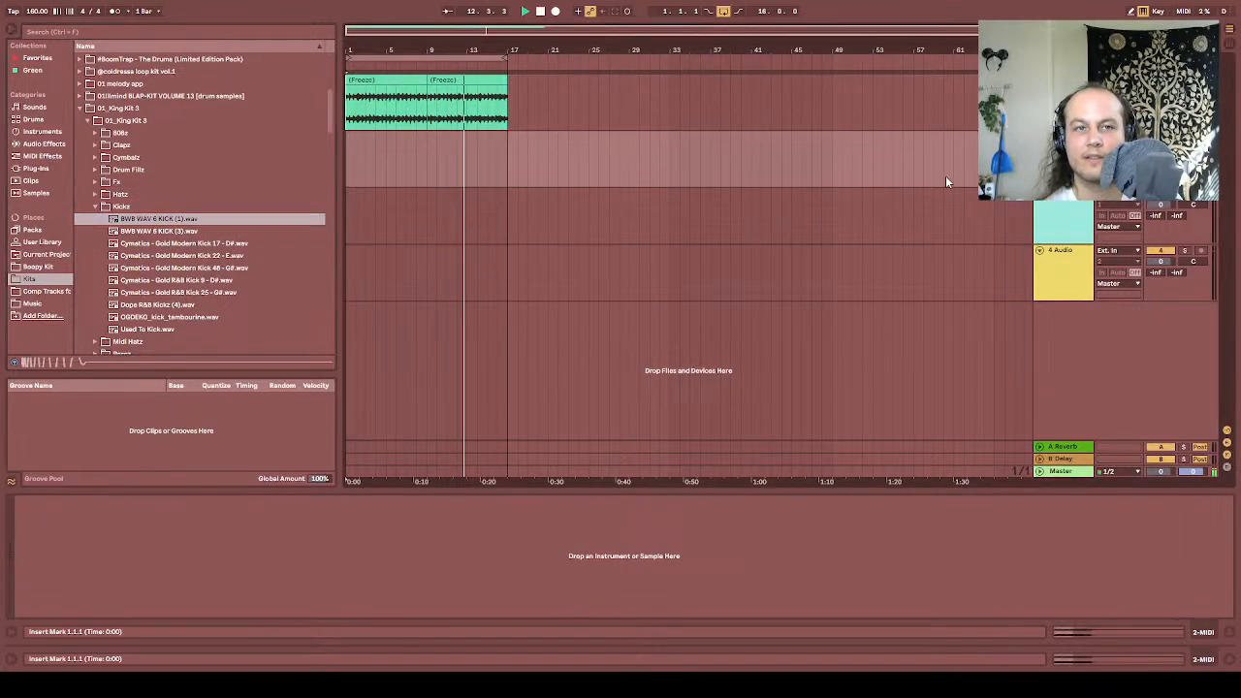
double_click(207, 219)
Step: Create an empty eight-bar MIDI clip on the kick track from bar 1 to bar 9
left_click_drag(431, 156, 298, 152)
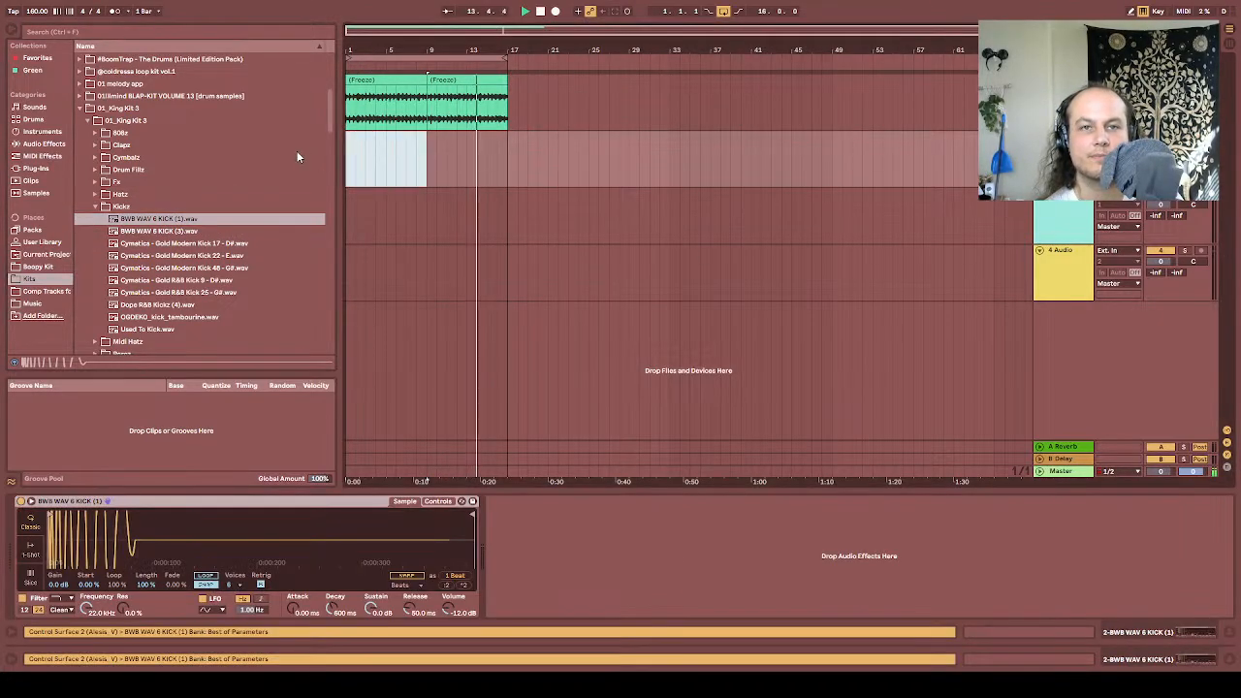
key("ctrl+shift+m")
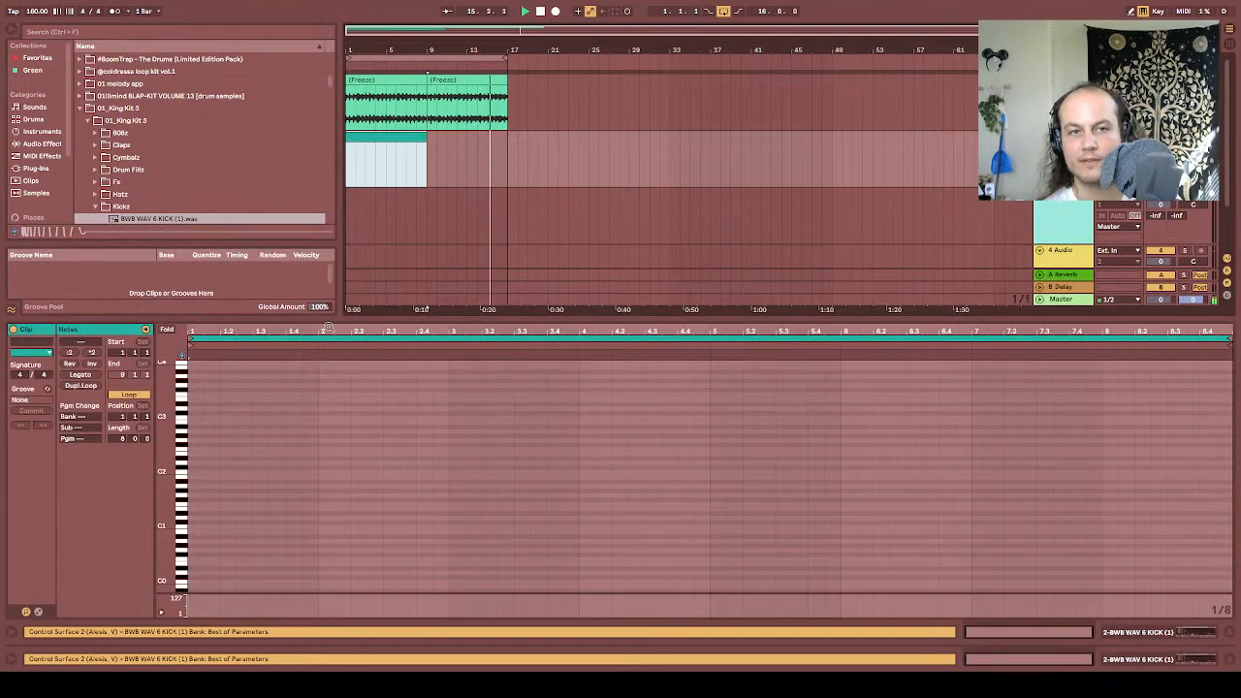
left_click(186, 422)
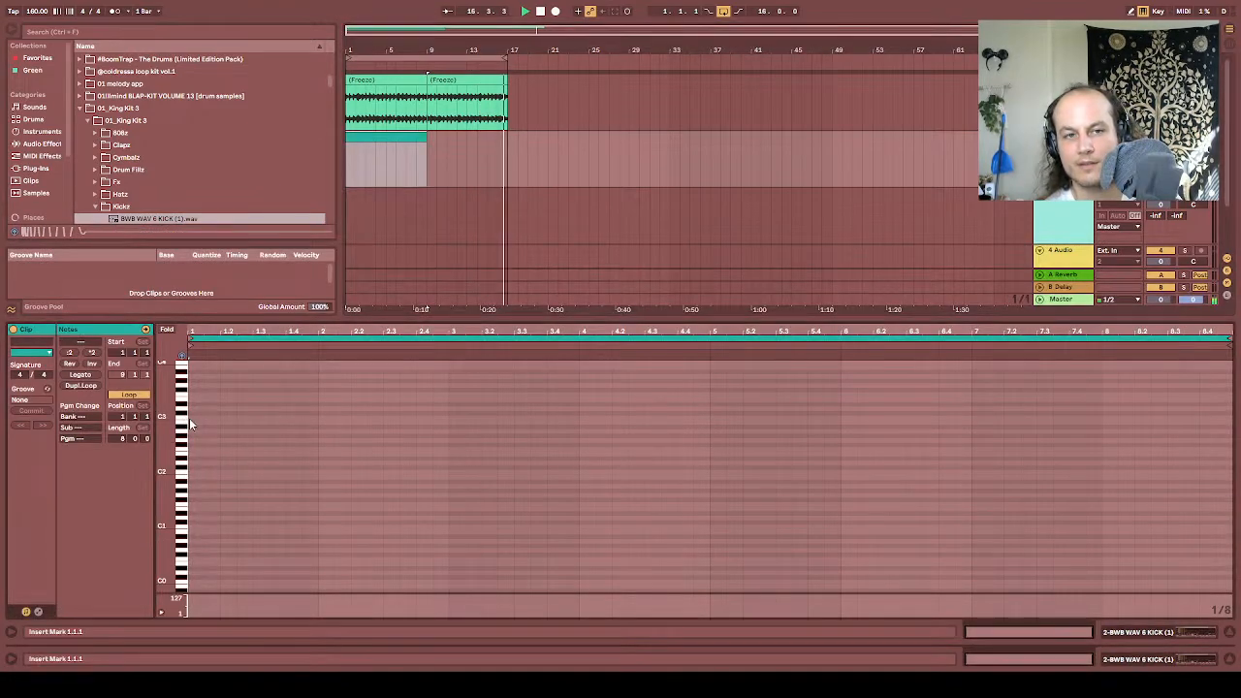
Step: Enter half-beat C3 kick notes at 1.1.1, 1.2.3, 1.4.3, 2.1.3 and 2.2.3 in the clip
double_click(194, 417)
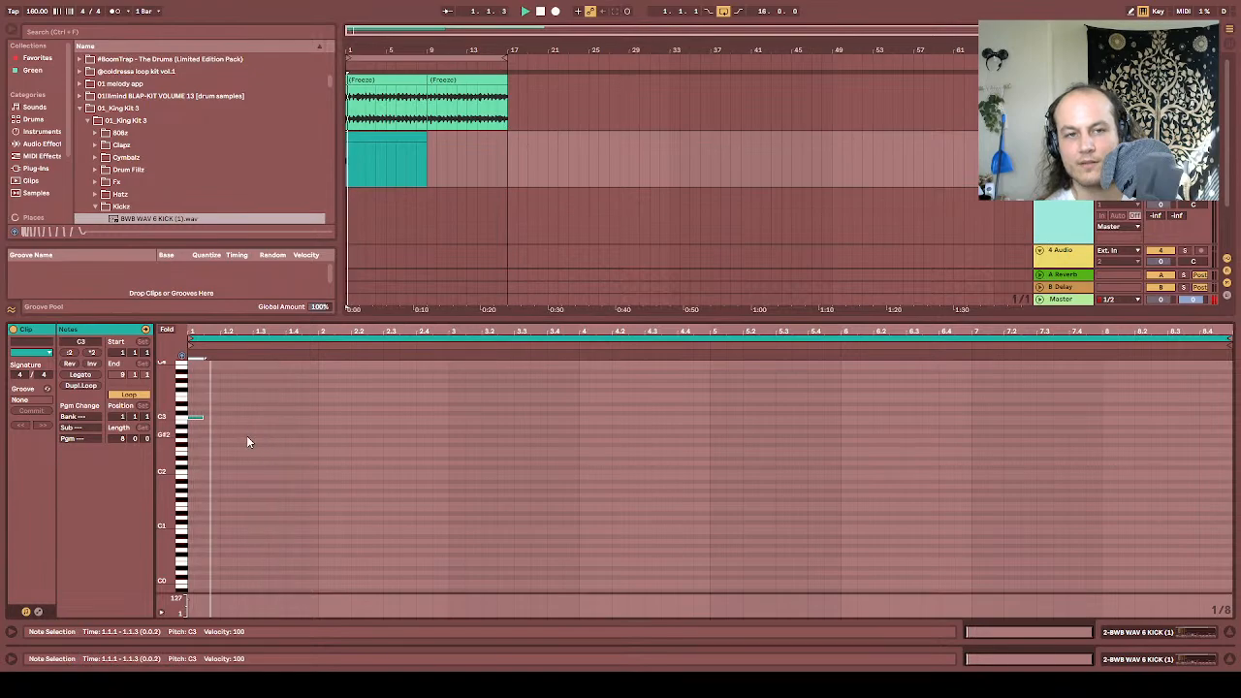
double_click(244, 416)
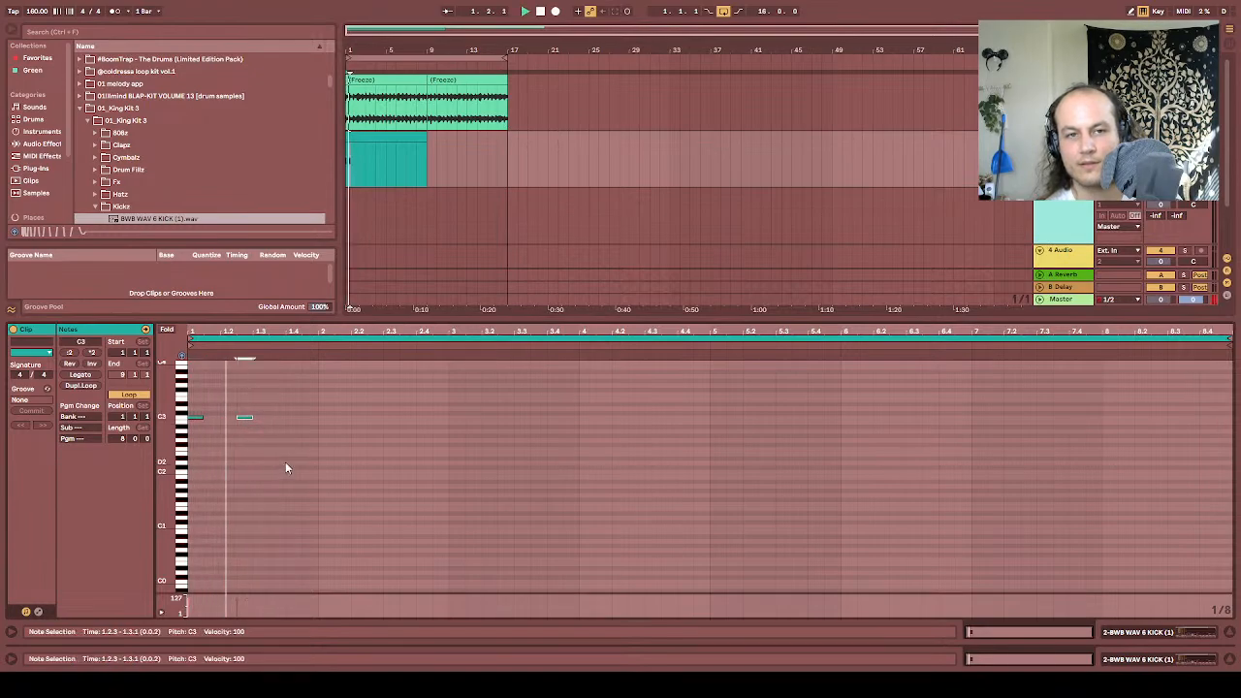
double_click(309, 417)
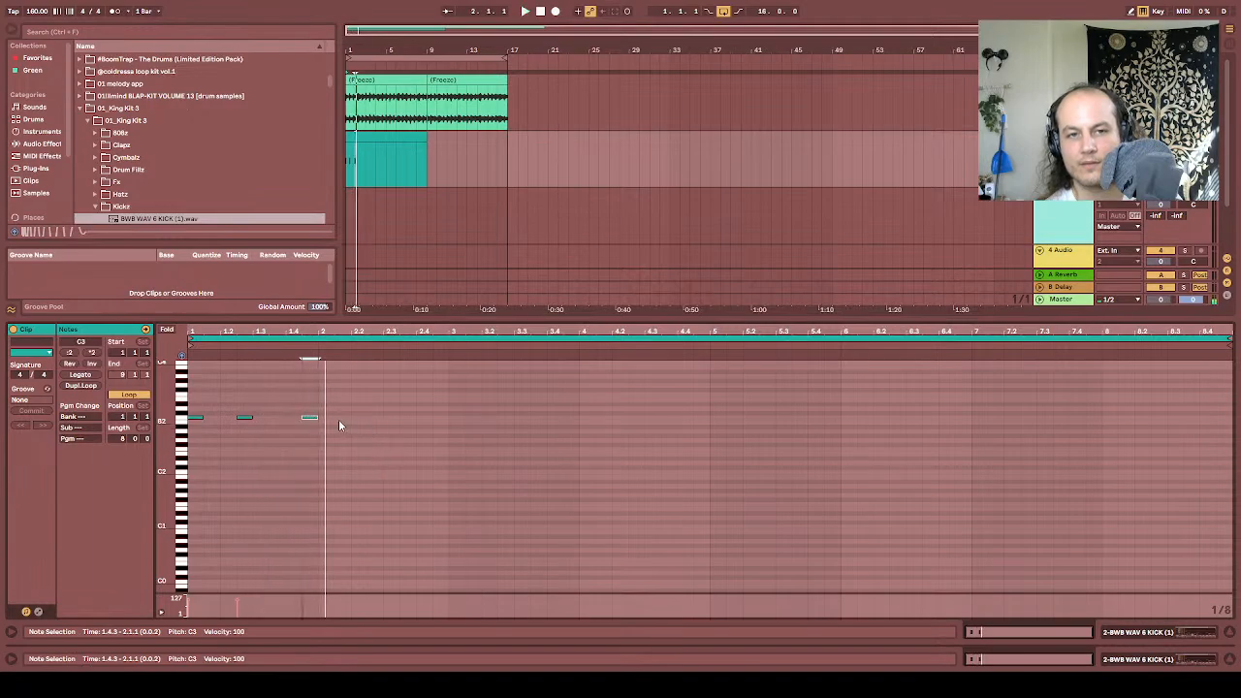
double_click(340, 416)
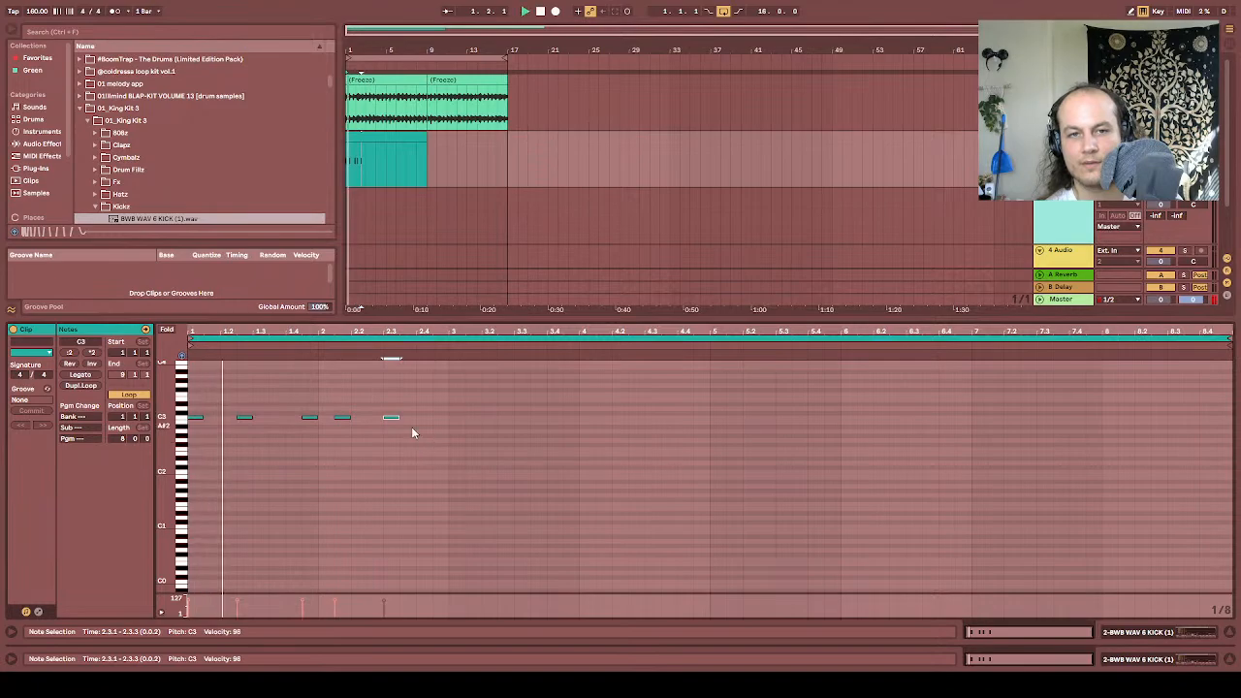
left_click_drag(393, 417, 380, 419)
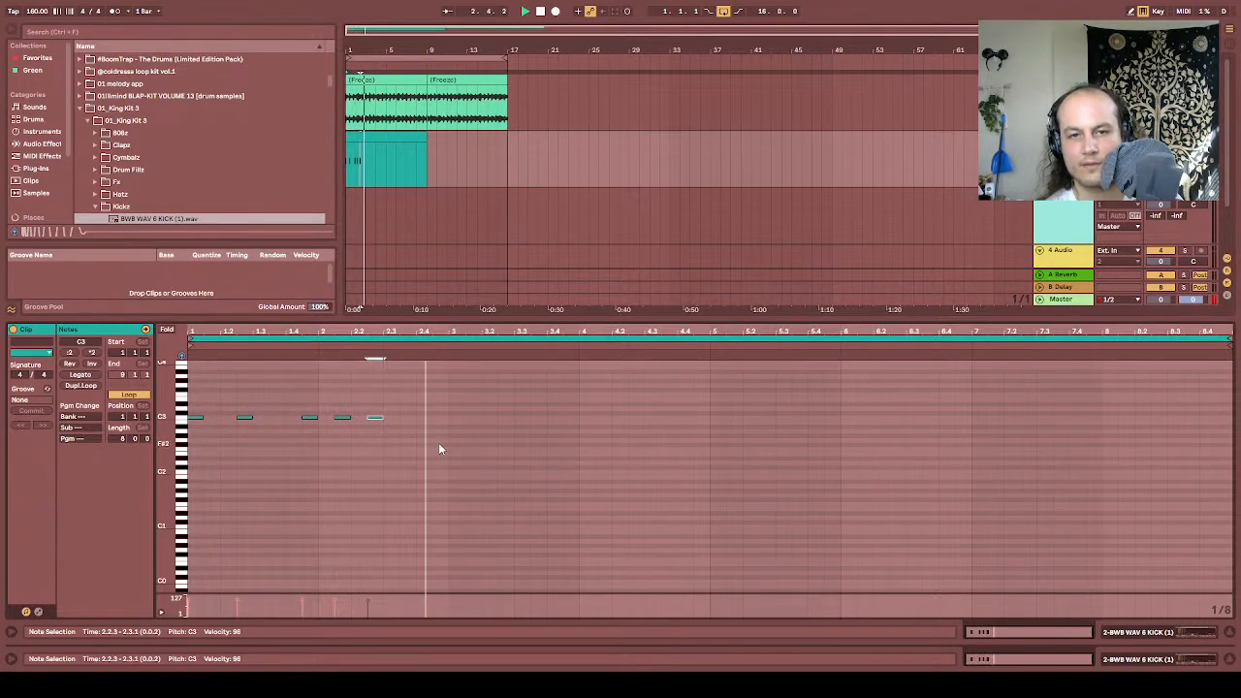
Step: Shorten the kick clip to two bars and duplicate it seven times to fill 16 bars
left_click_drag(426, 160, 365, 142)
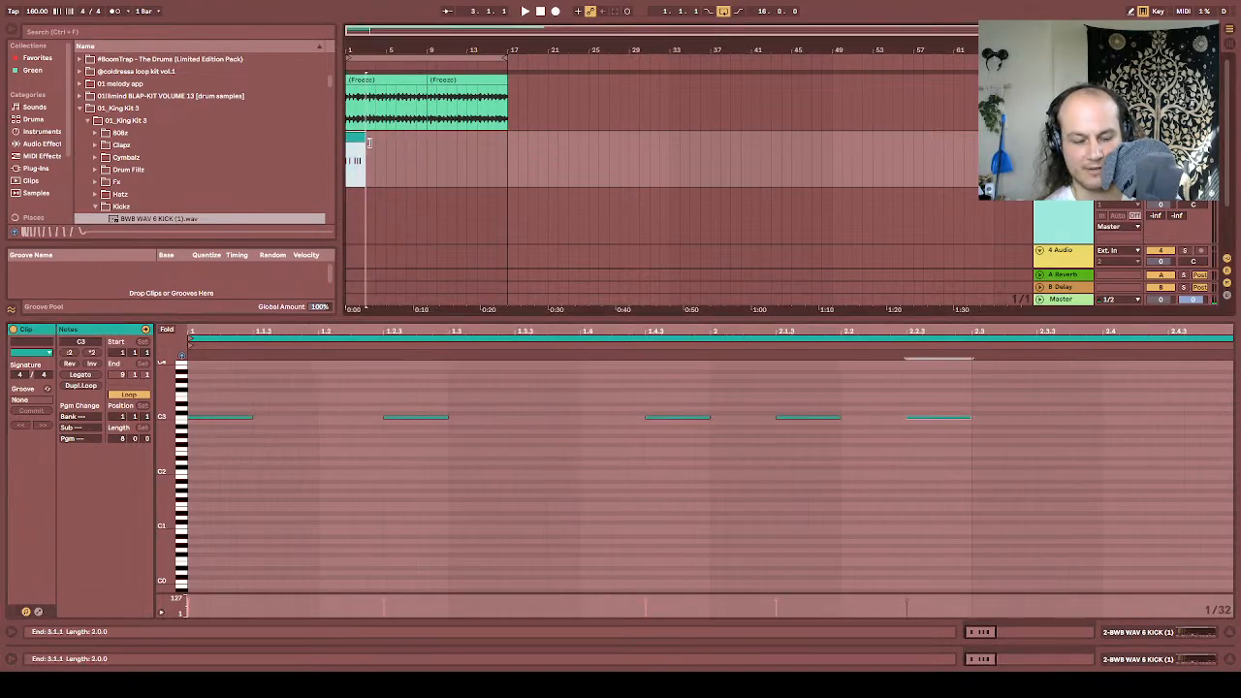
key("ctrl+d")
key("ctrl+d")
key("ctrl+d")
key("ctrl+d")
key("ctrl+d")
key("ctrl+d")
key("ctrl+d")
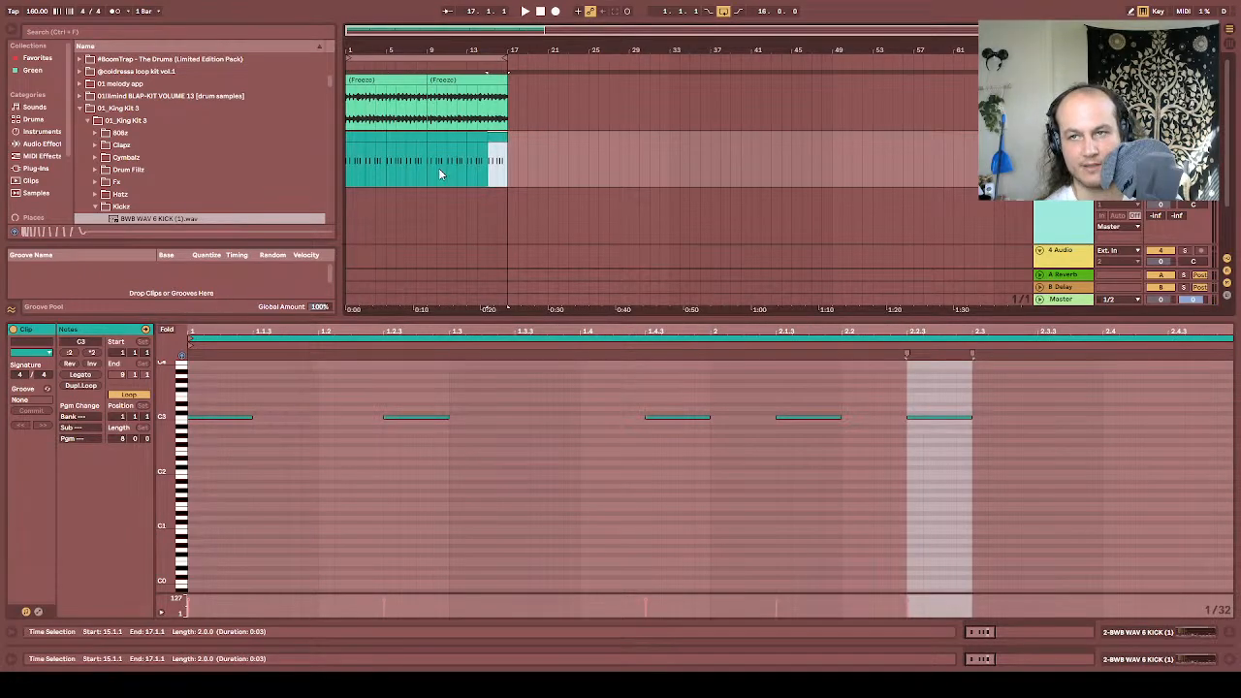
Step: Play the arrangement from the start and add EQ Eight to the kick track
left_click(540, 11)
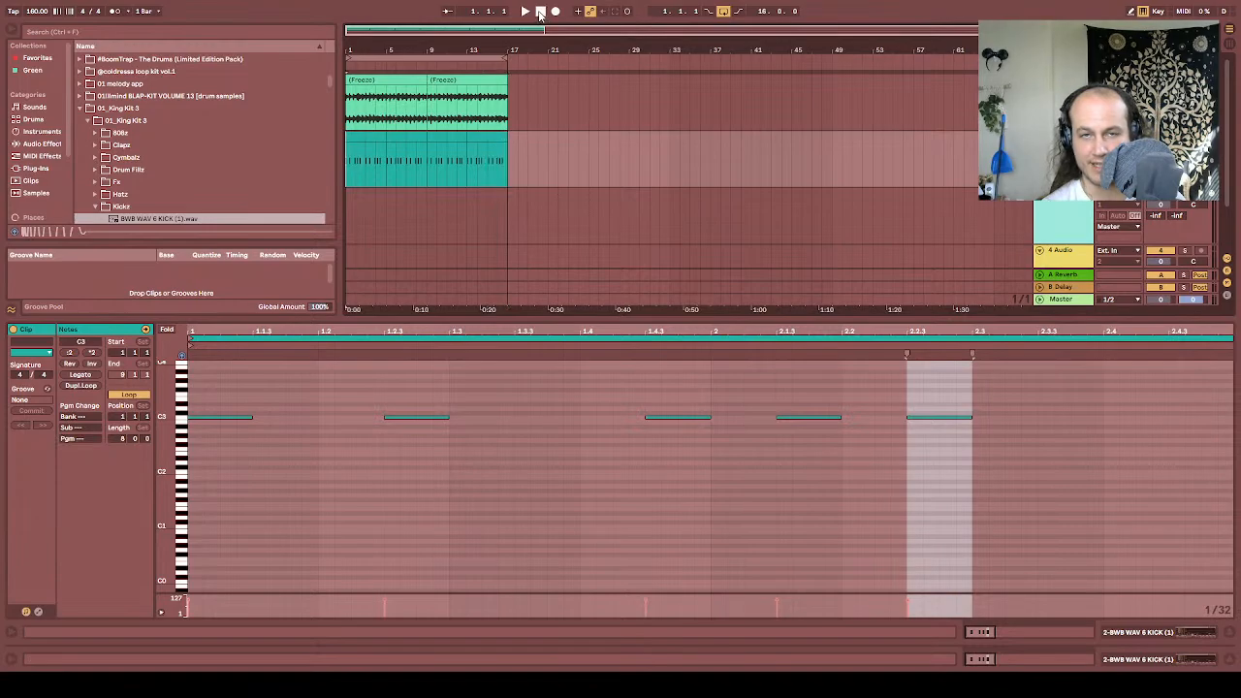
key("space")
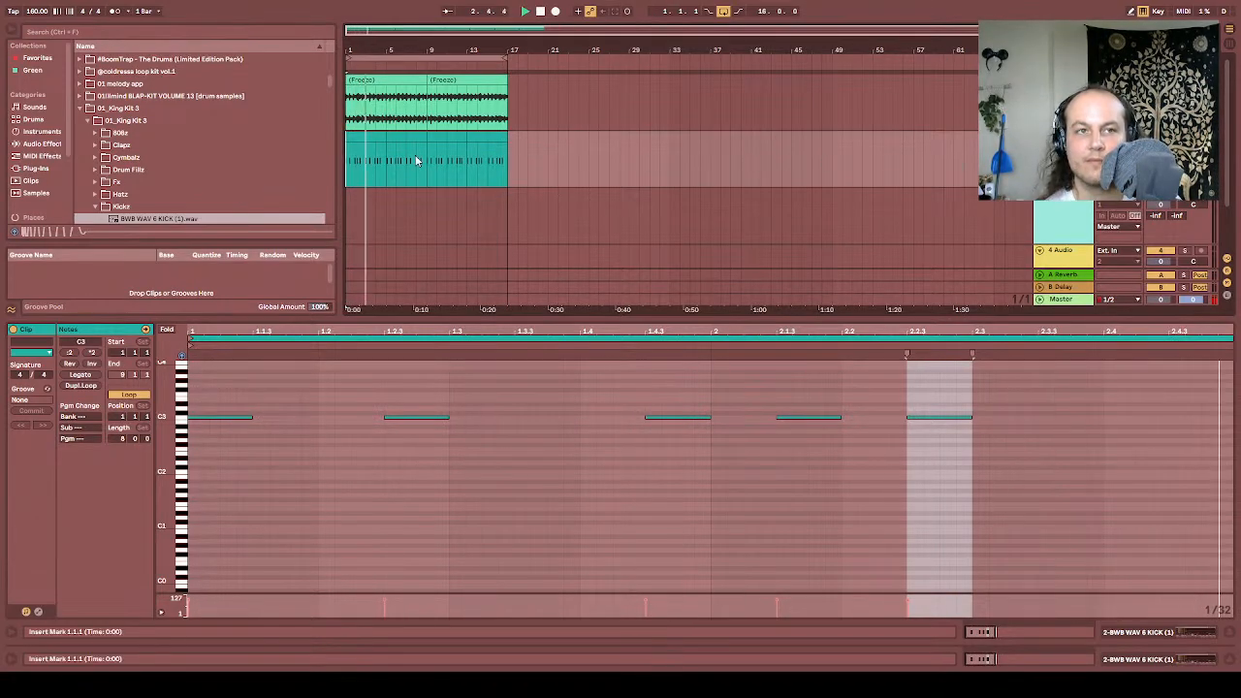
left_click(41, 144)
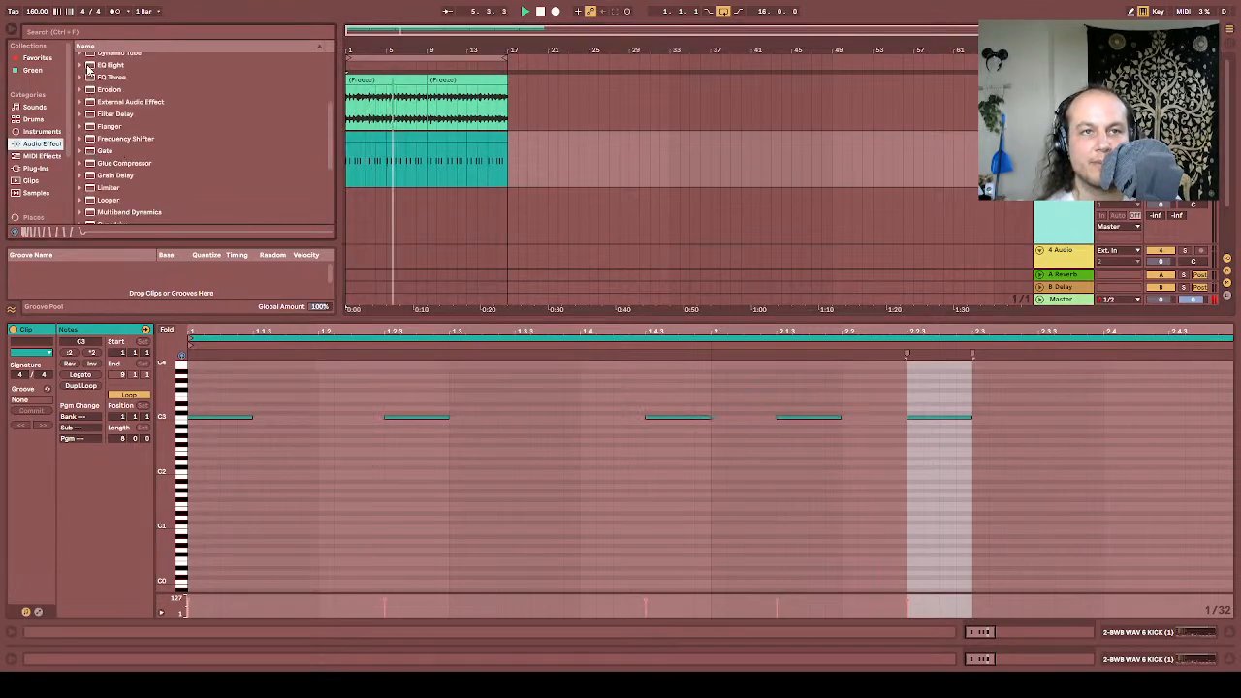
left_click_drag(89, 66, 387, 158)
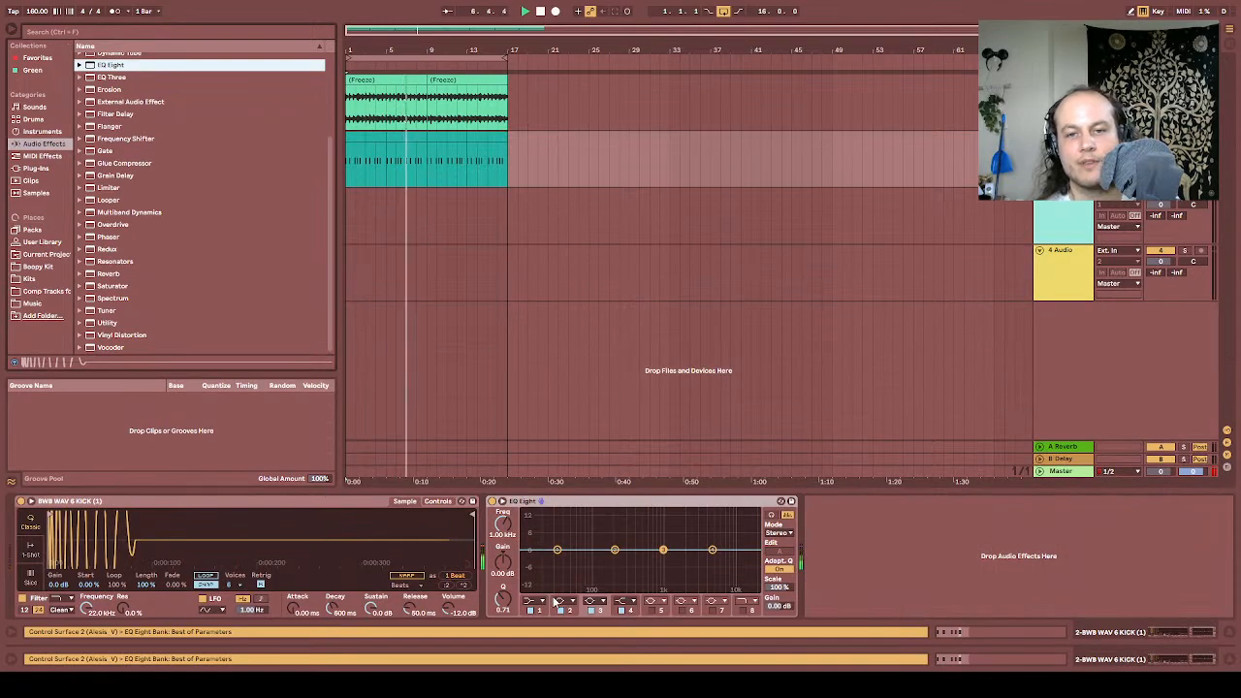
Step: Set the kick EQ's first band to a low cut at about 64 Hz and lower the kick track's volume
left_click(541, 601)
left_click(533, 524)
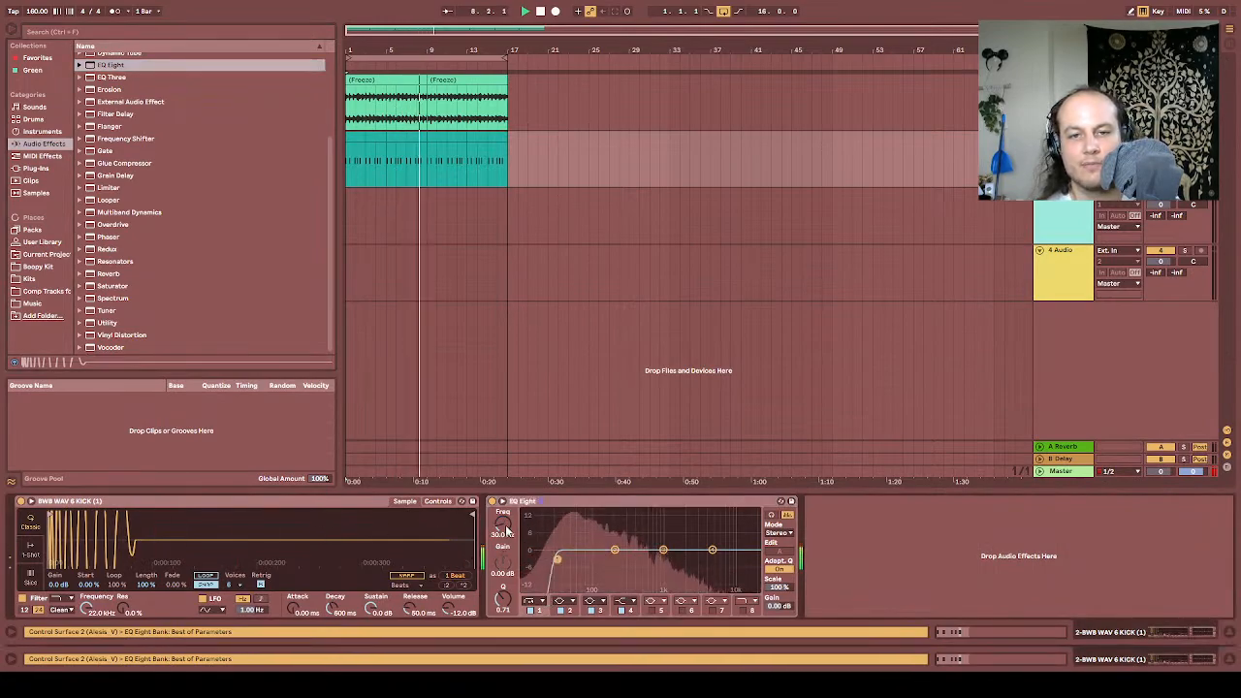
mouse_move(502, 525)
left_mouse_down()
mouse_move(502, 562)
mouse_move(503, 532)
left_mouse_up()
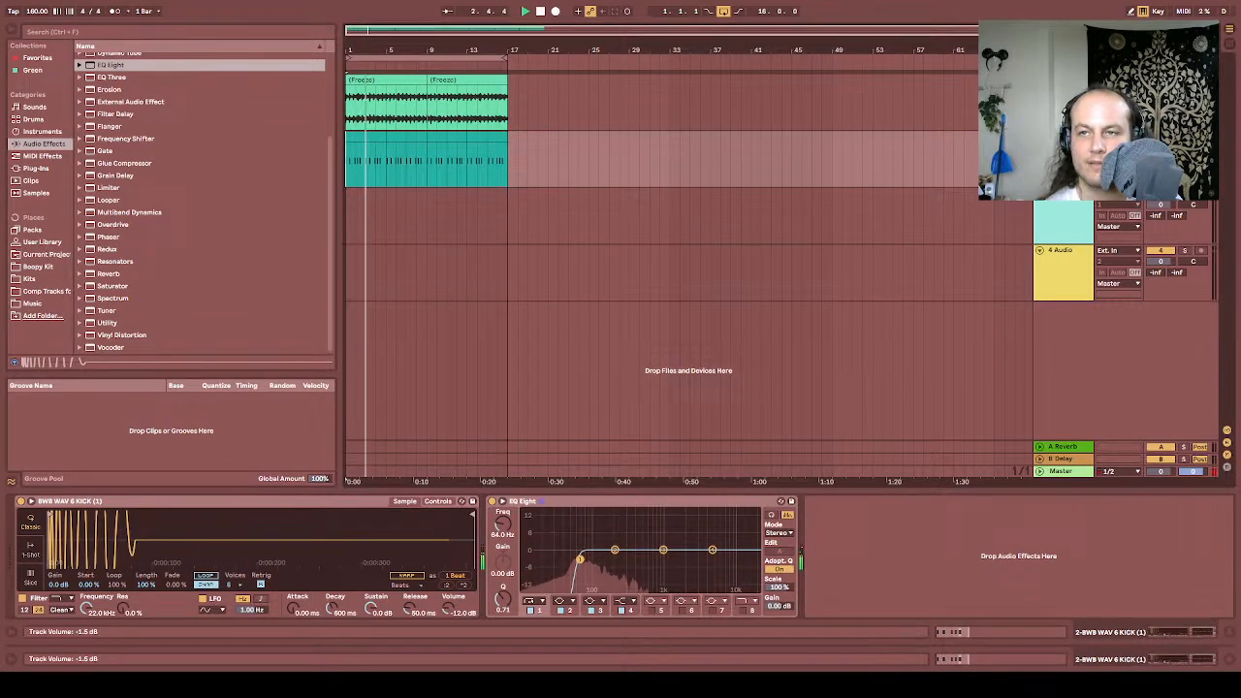
left_click_drag(1161, 148, 1160, 170)
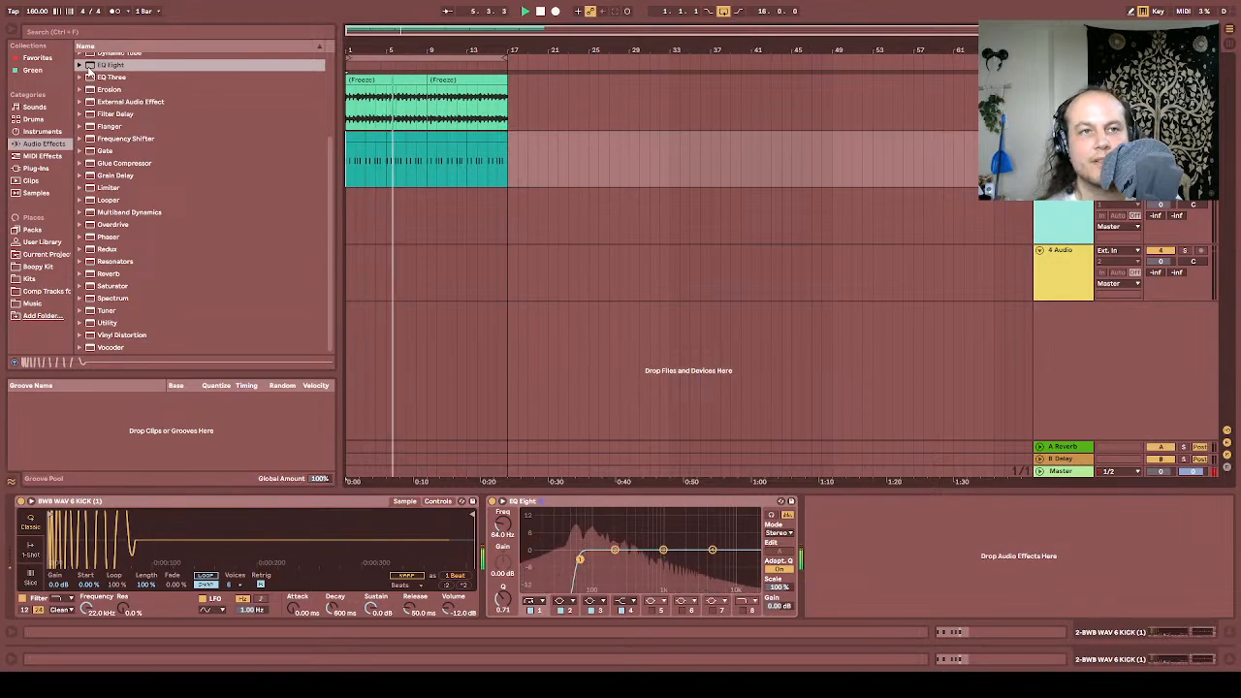
Step: Add EQ Eight to the 909 tom track and set its first band to a low cut at about 108 Hz
left_click_drag(90, 68, 427, 104)
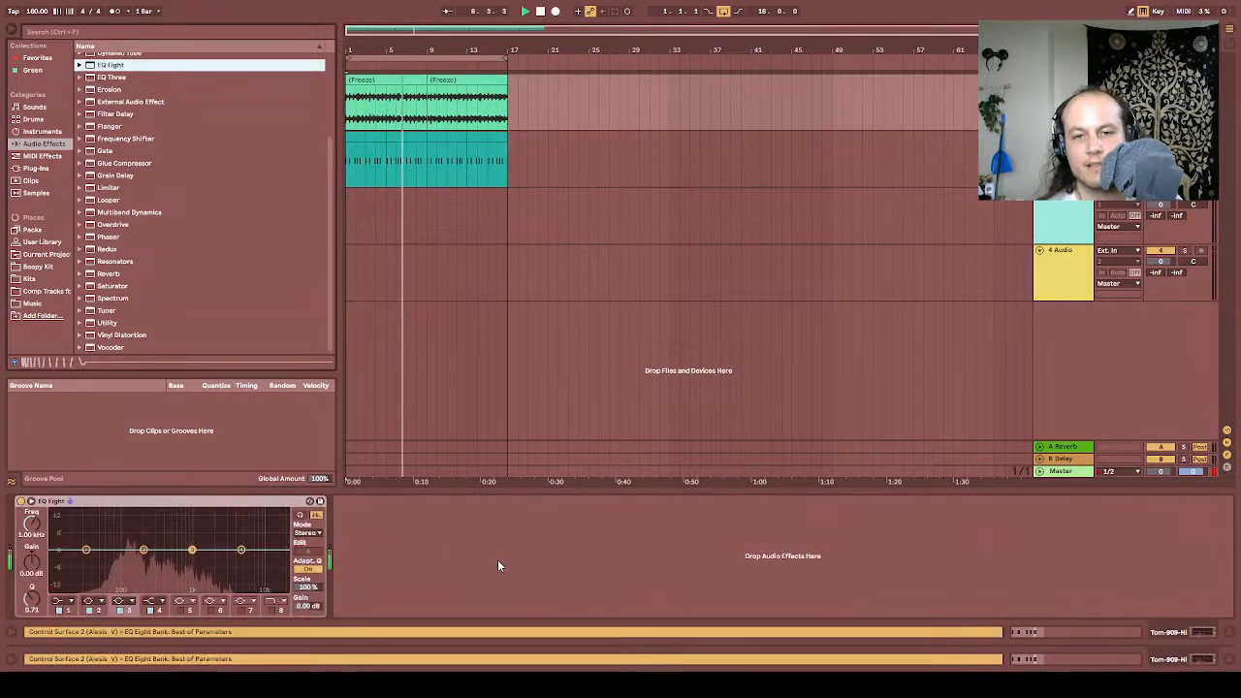
left_click(70, 601)
left_click(64, 537)
left_click_drag(33, 524, 33, 498)
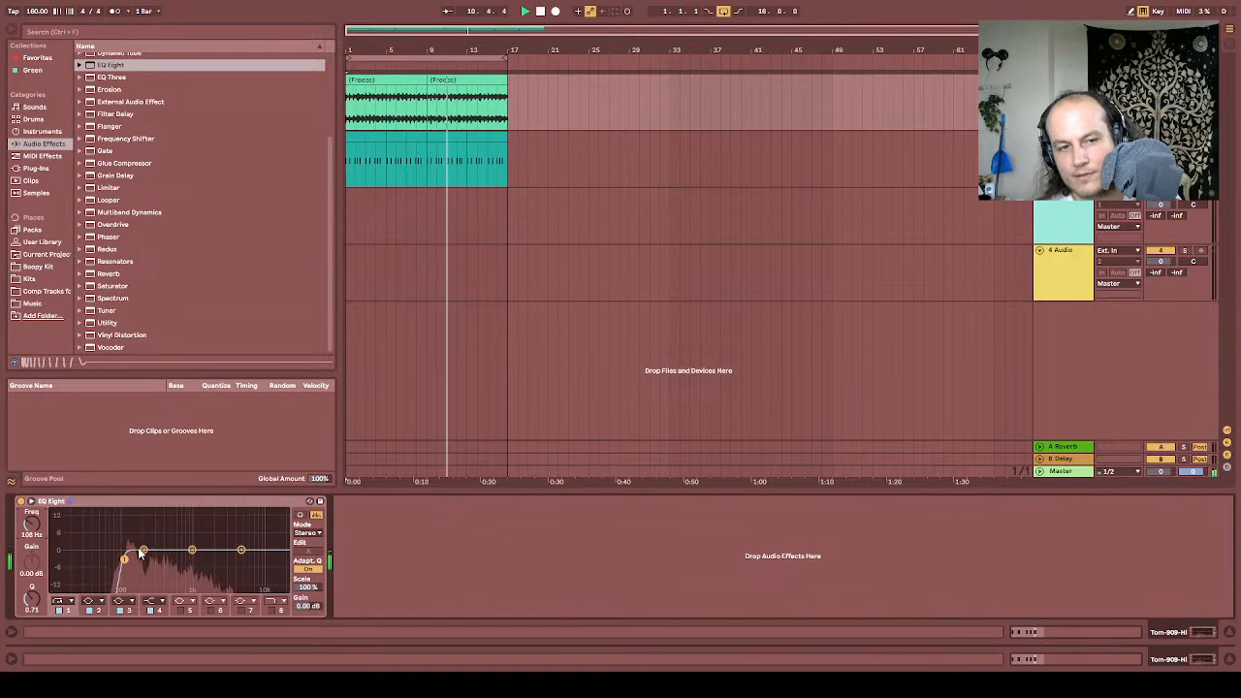
Step: Cut the tom EQ's second band at about 197 Hz by about -3.43 dB with a Q of about 2.46
left_click_drag(143, 551, 136, 571)
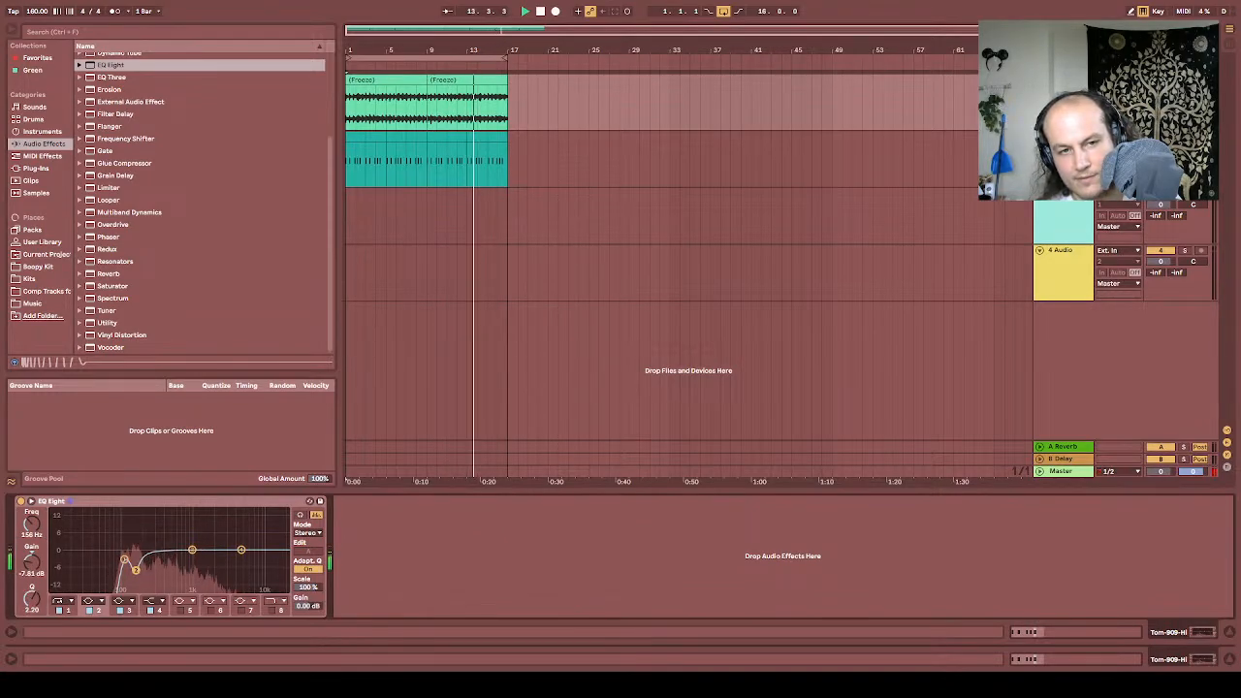
left_click_drag(136, 570, 143, 568)
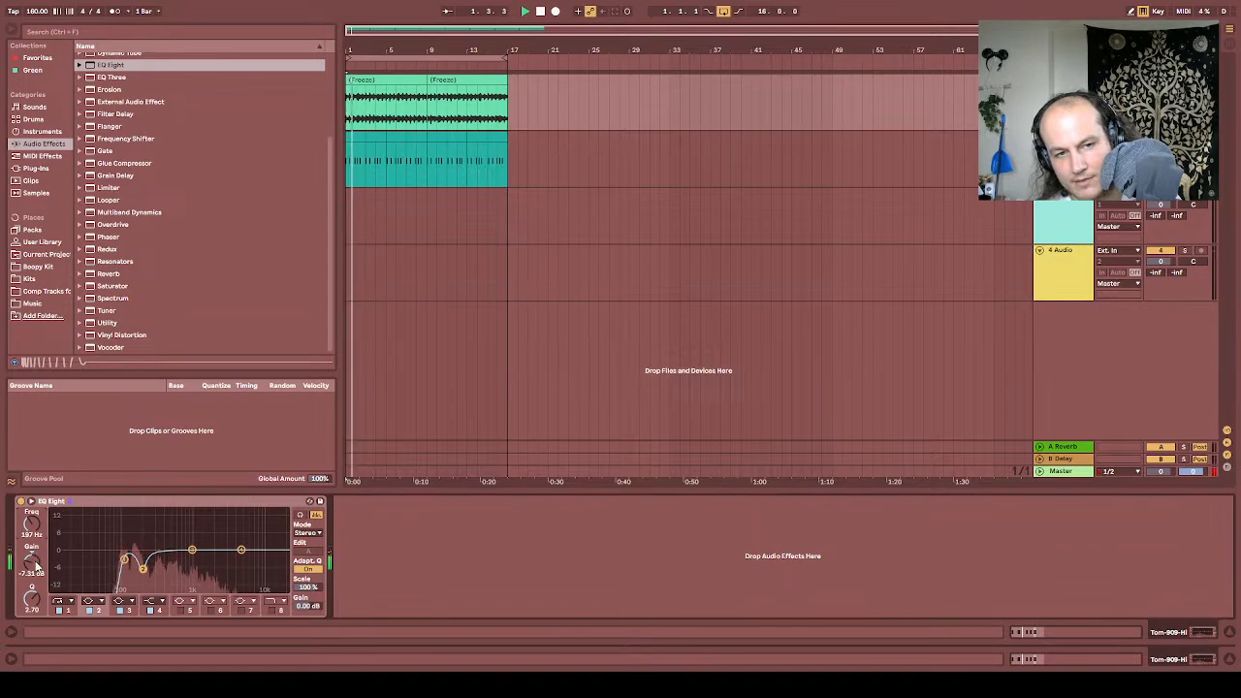
left_click_drag(143, 560, 143, 560)
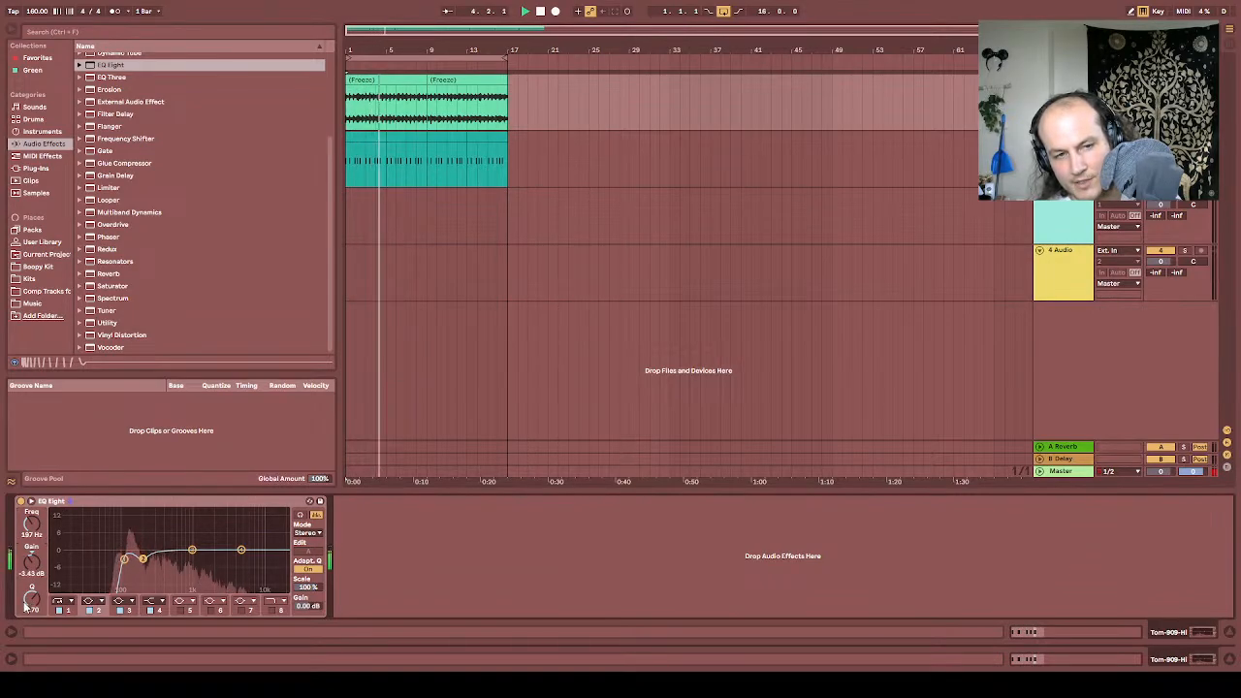
left_click_drag(26, 606, 27, 582)
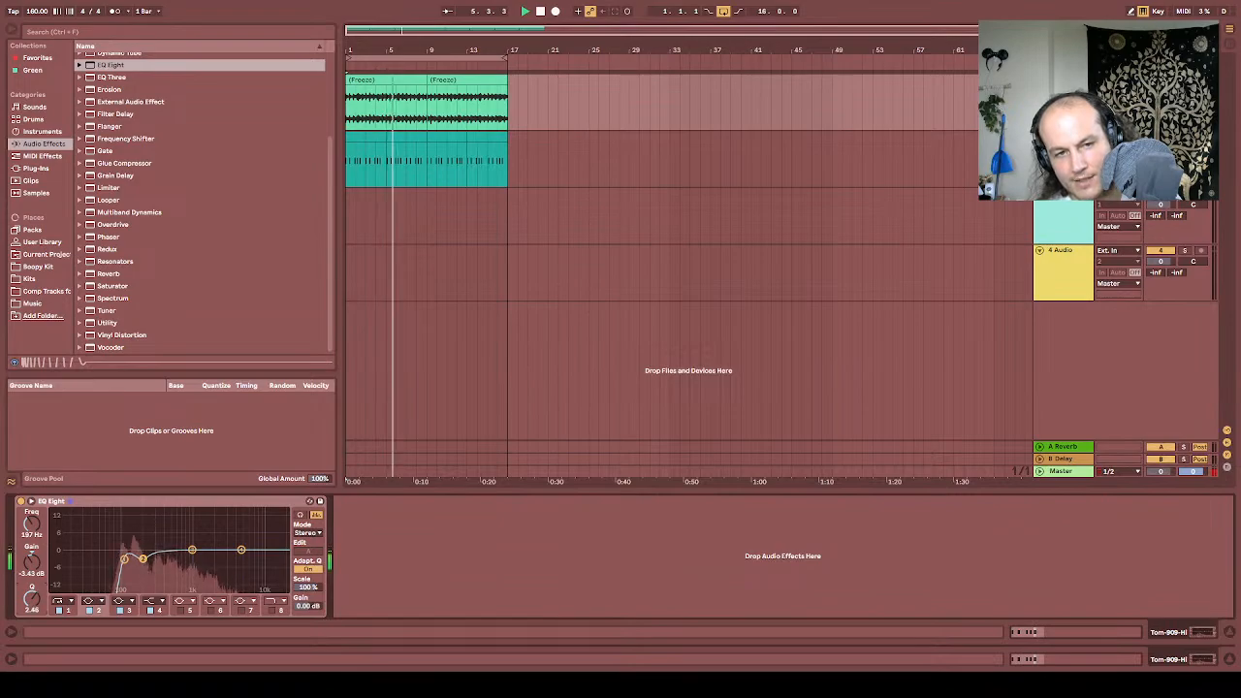
Step: Cut the tom EQ's third band at about 415 Hz by about -4.88 dB with a Q of about 3.97
left_click(192, 551)
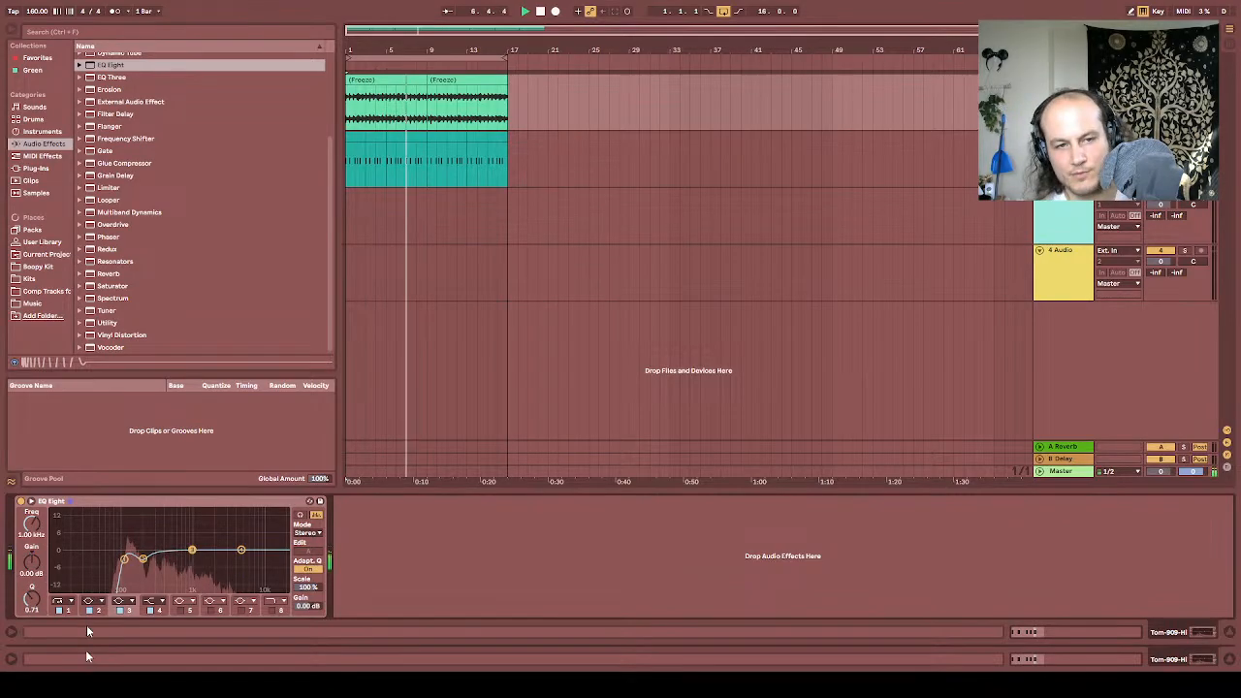
left_click_drag(192, 550, 187, 557)
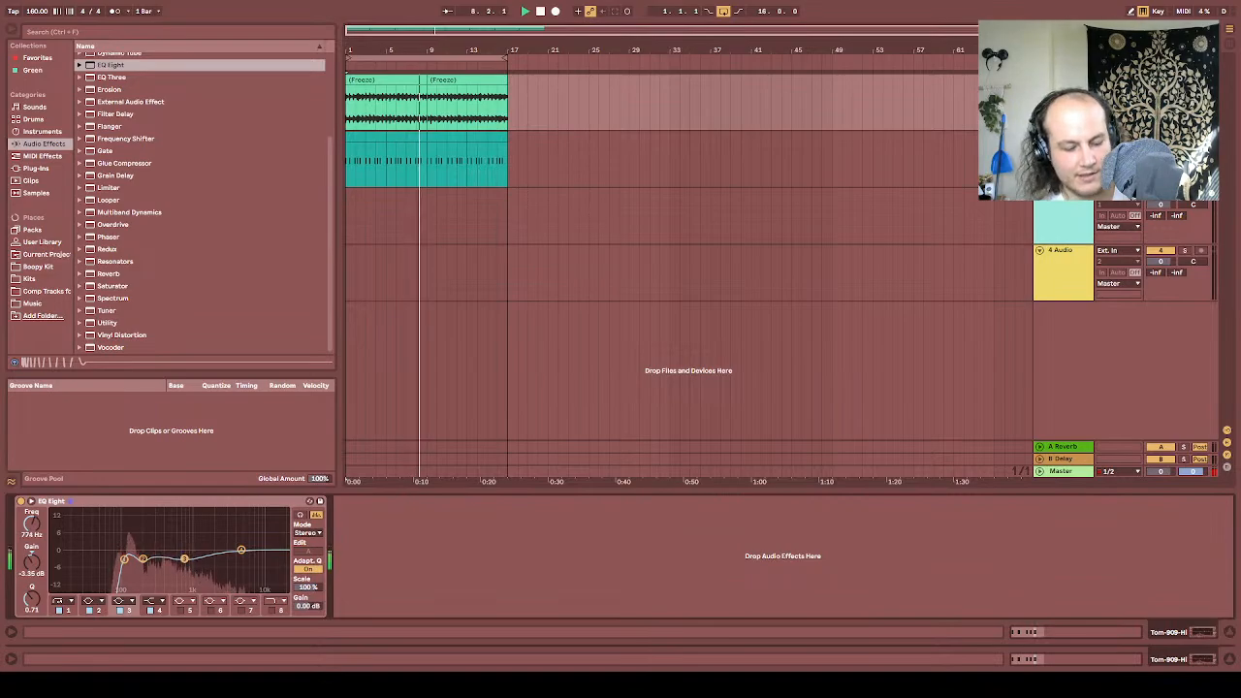
left_click_drag(32, 599, 32, 567)
left_click_drag(184, 559, 166, 561)
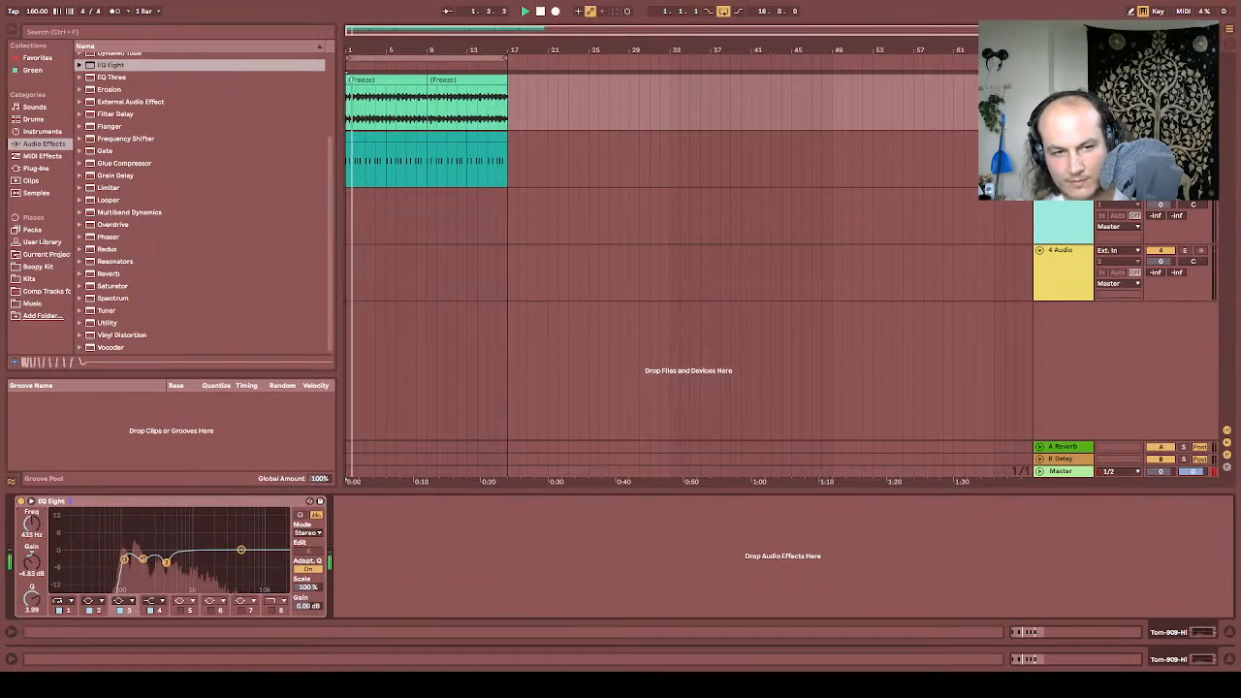
left_click_drag(32, 523, 32, 599)
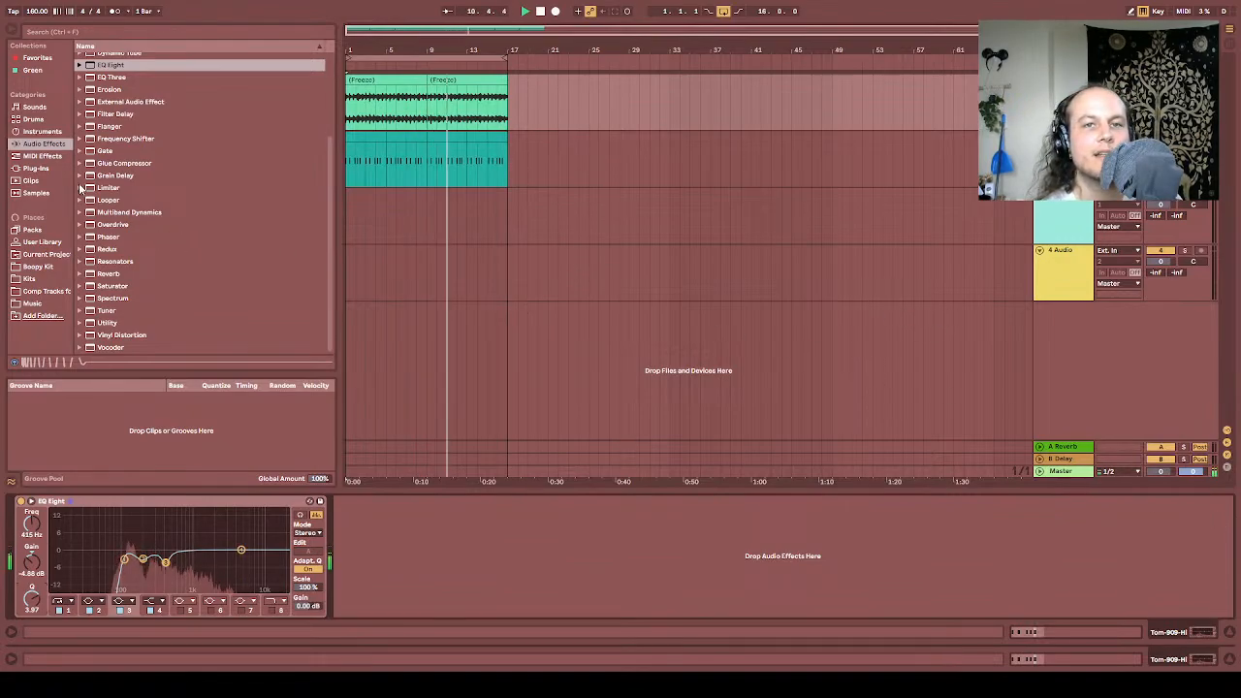
Step: Insert a MIDI track below the kick and load the Cymatics Gold Modern Snare sample in F# from King Kit 3
left_click(922, 184)
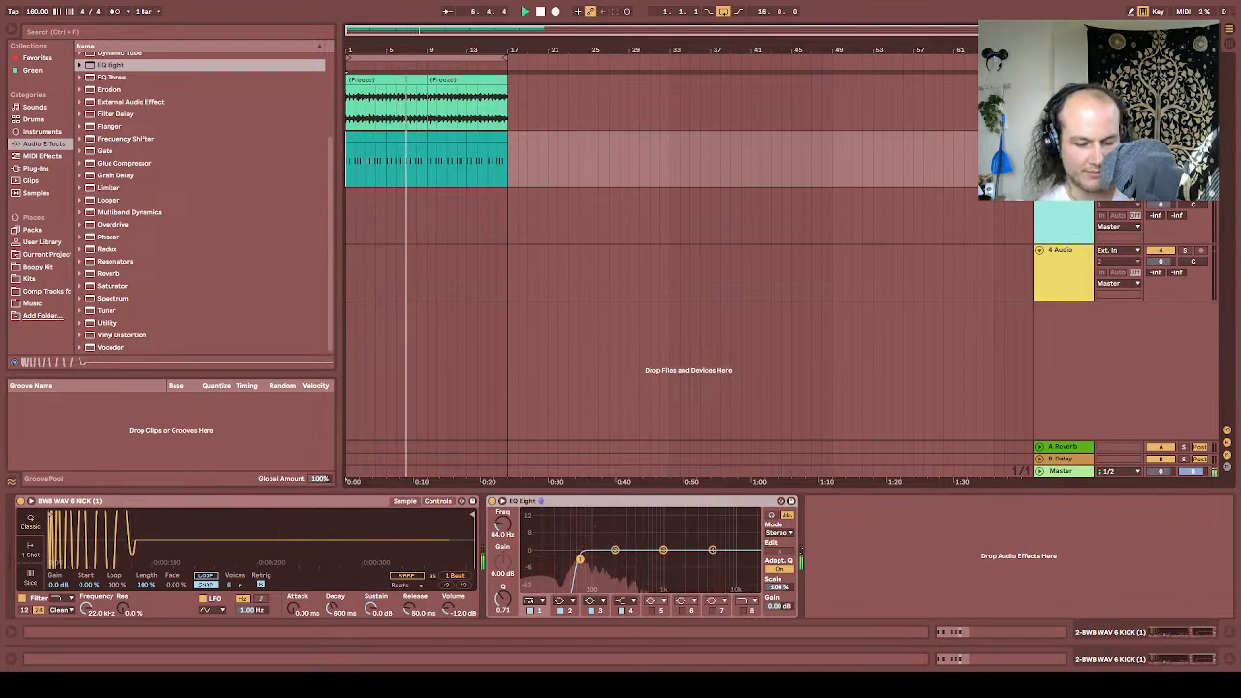
key("ctrl+shift+t")
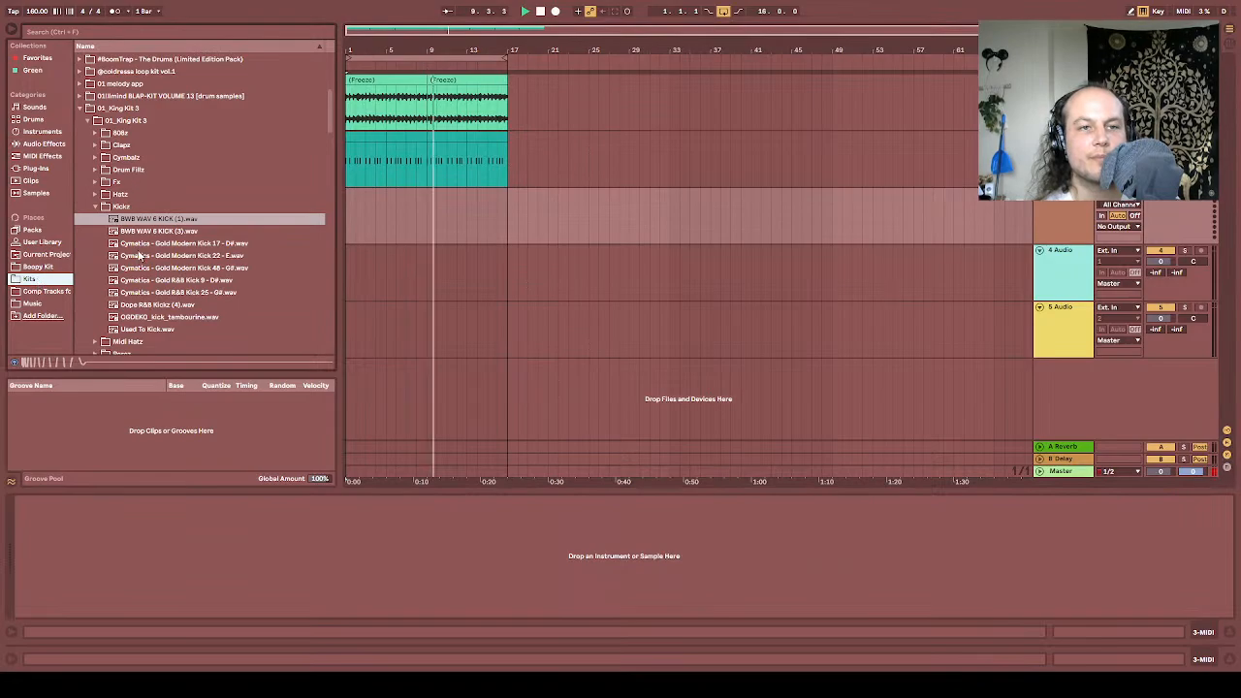
key("Left")
left_click(95, 255)
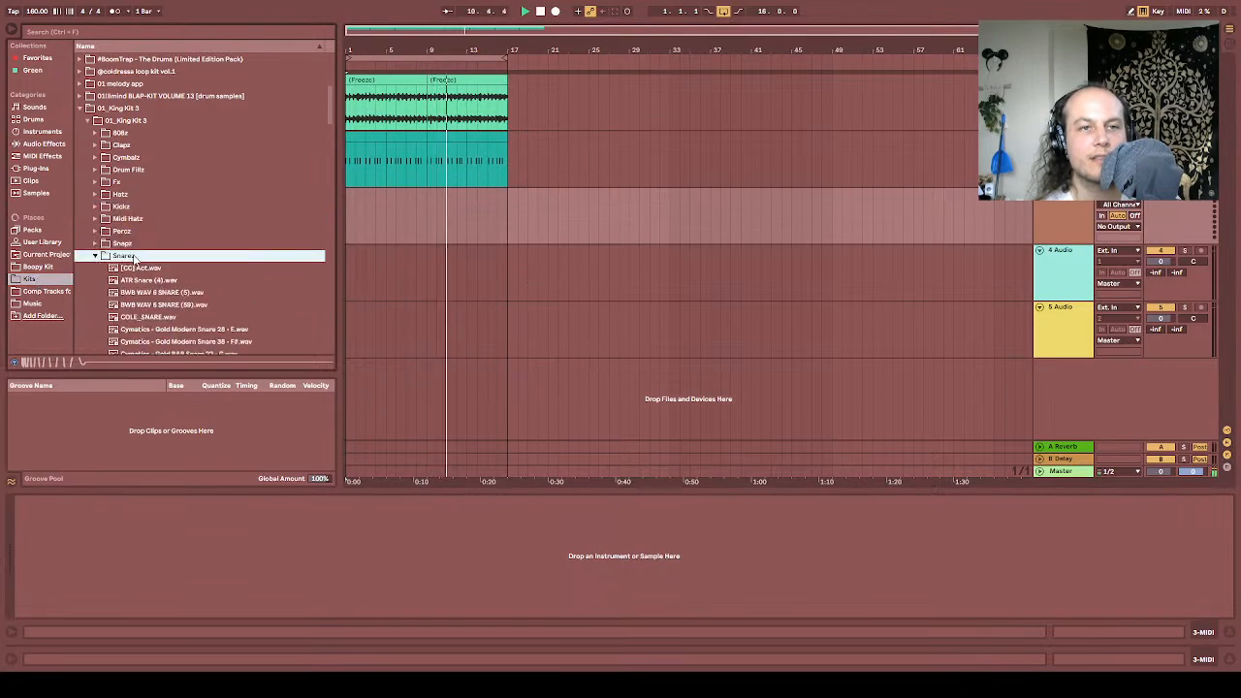
left_click(161, 264)
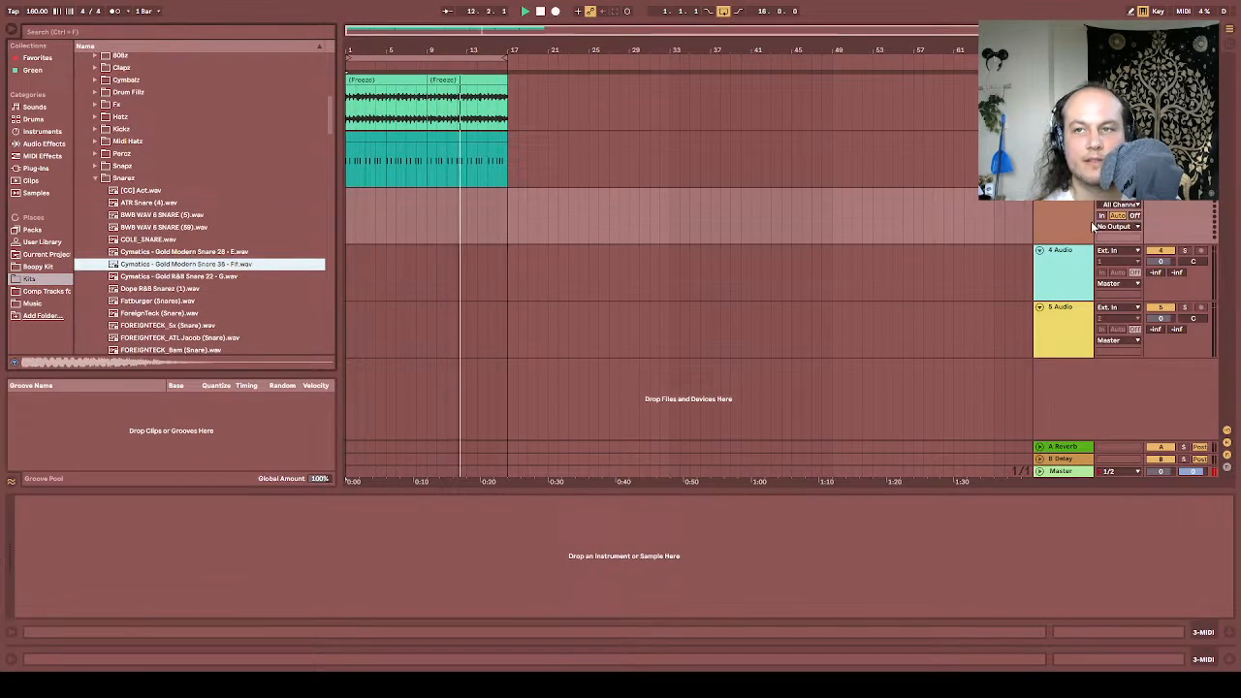
key("Return")
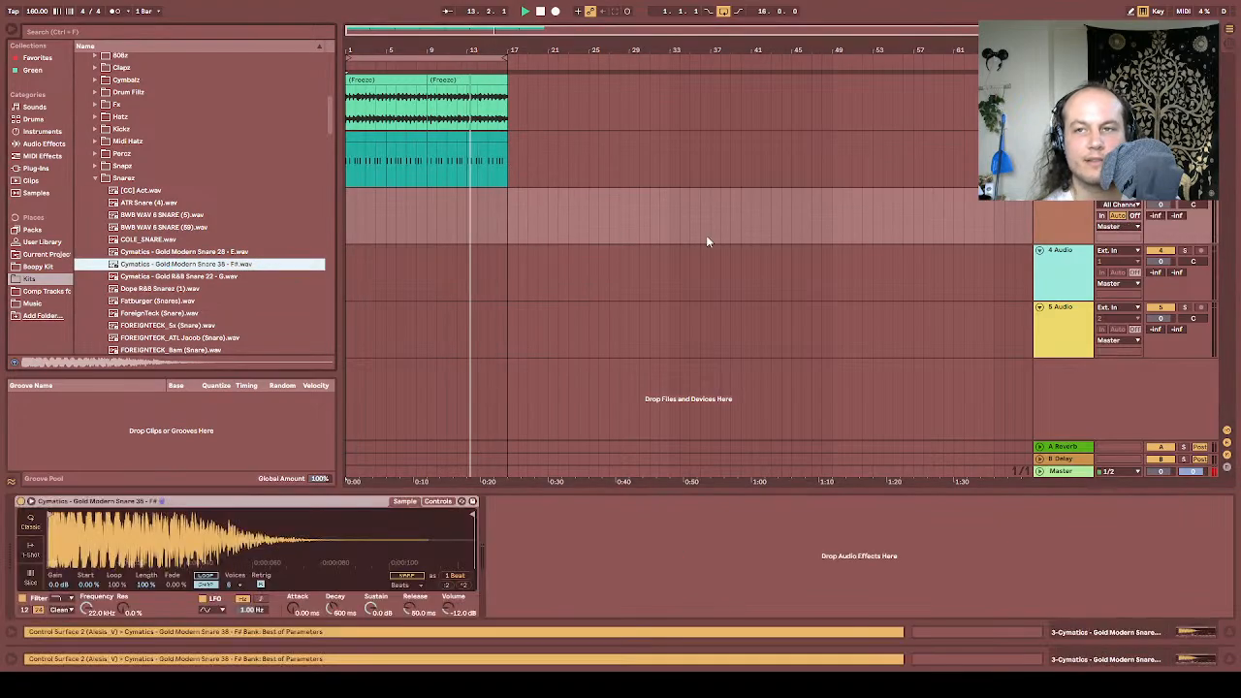
Step: Create an empty 16-bar MIDI clip on the snare track from bar 1 to bar 17
left_click(1053, 216)
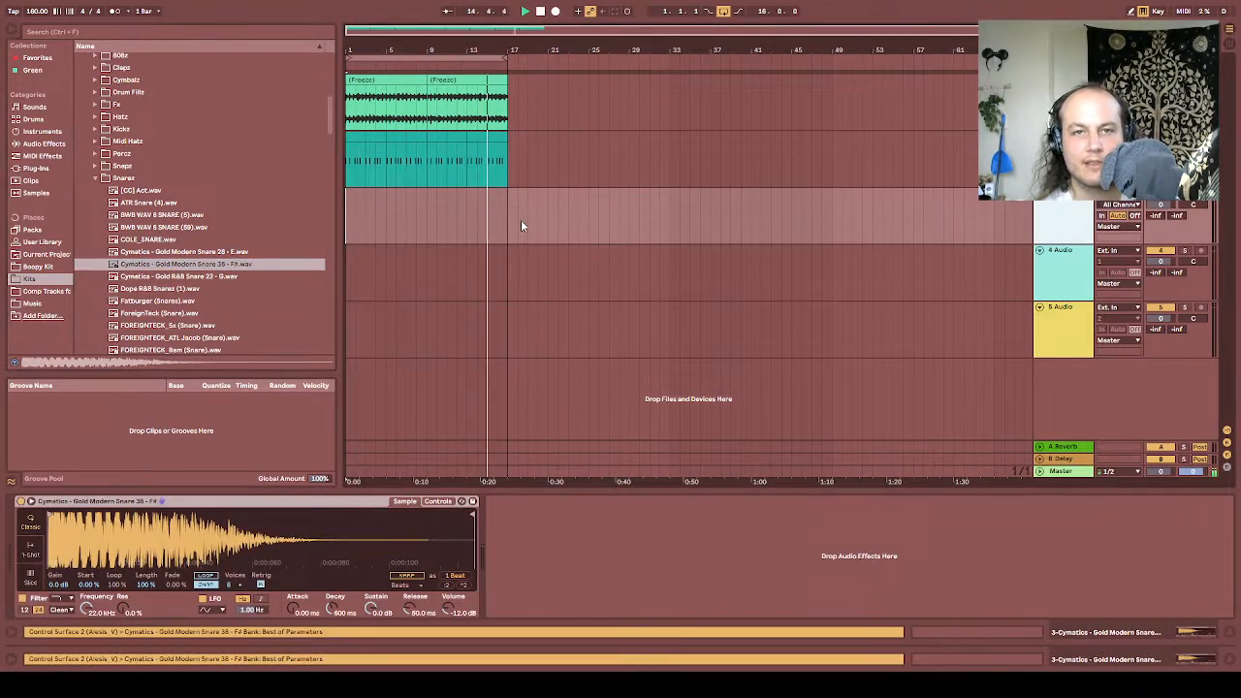
left_click_drag(510, 215, 353, 226)
key("ctrl+shift+m")
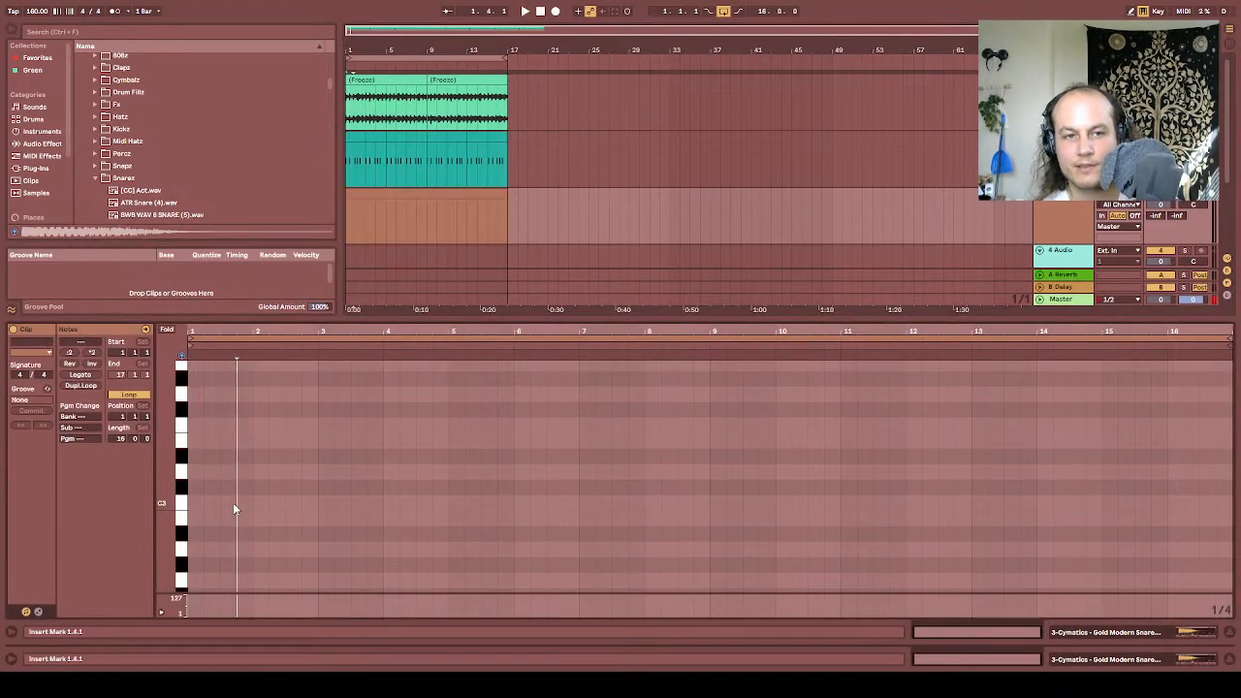
Step: Enter a quarter-note C3 snare hit on beat 3 of bar 1 and duplicate it into every bar of the 16-bar clip
double_click(227, 501)
key("ctrl+d")
key("ctrl+d")
key("ctrl+d")
key("ctrl+d")
key("ctrl+d")
key("ctrl+d")
key("ctrl+d")
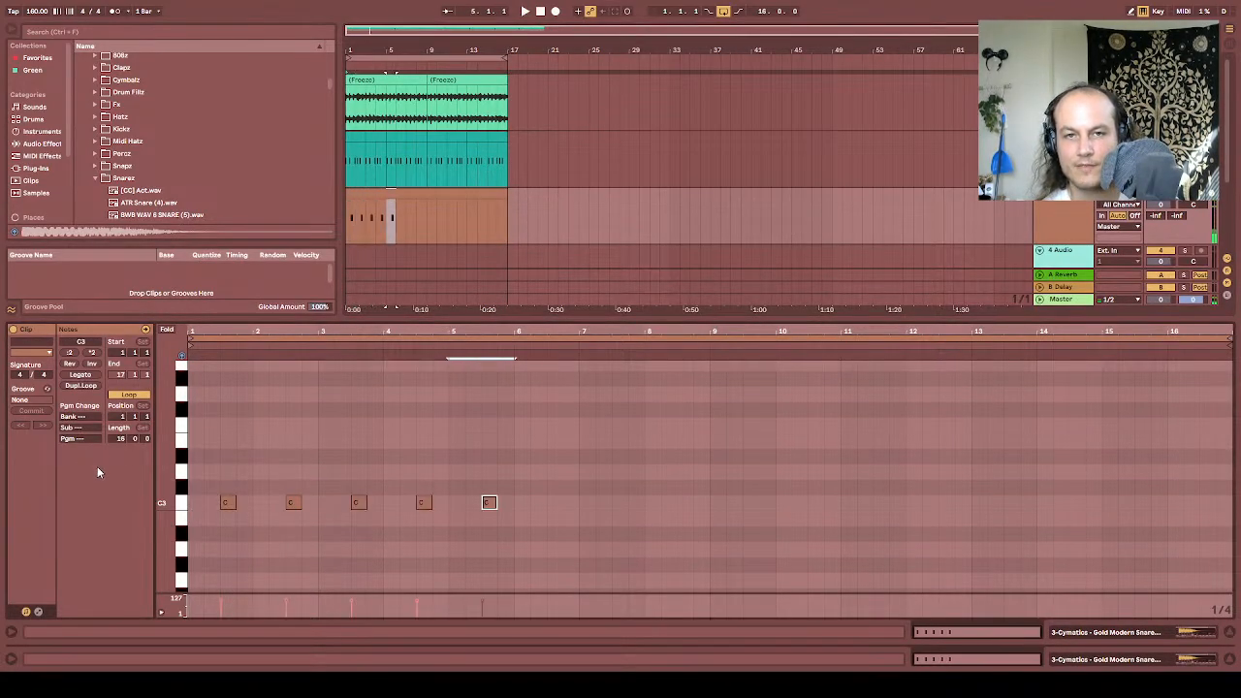
key("ctrl+a")
key("ctrl+d")
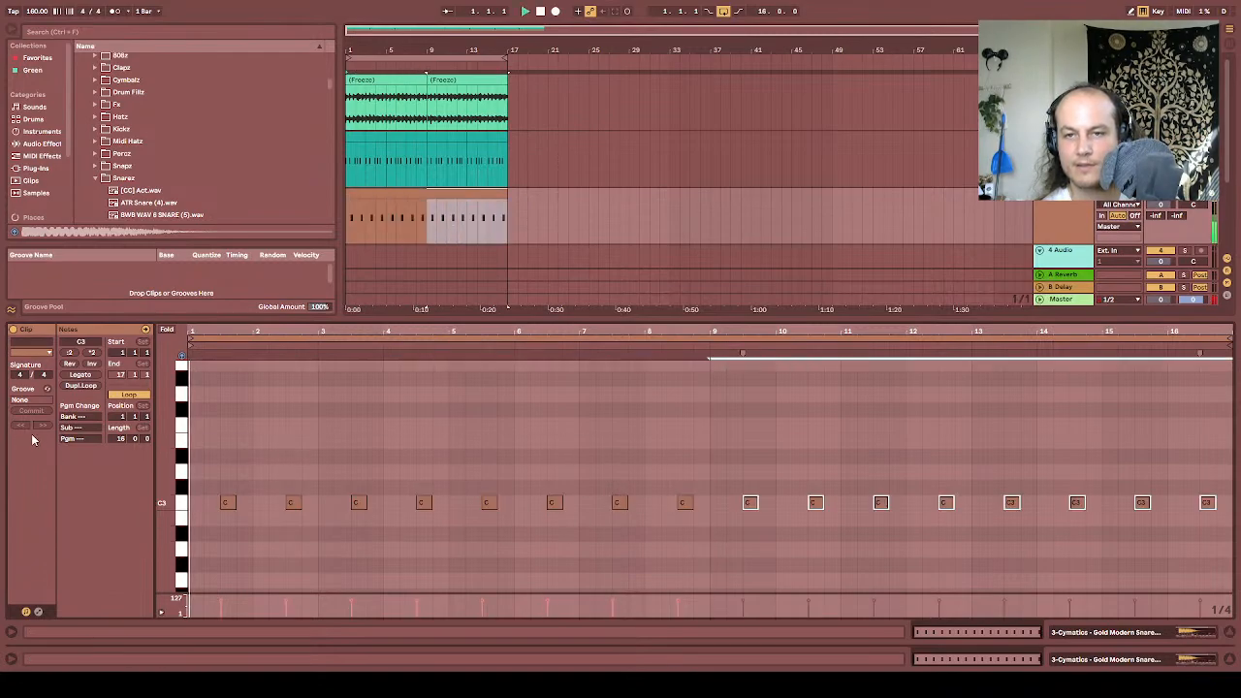
Step: Play the loop with the snare and lower the snare track's volume to -5.4 dB
key("space")
left_click_drag(1161, 206, 1162, 228)
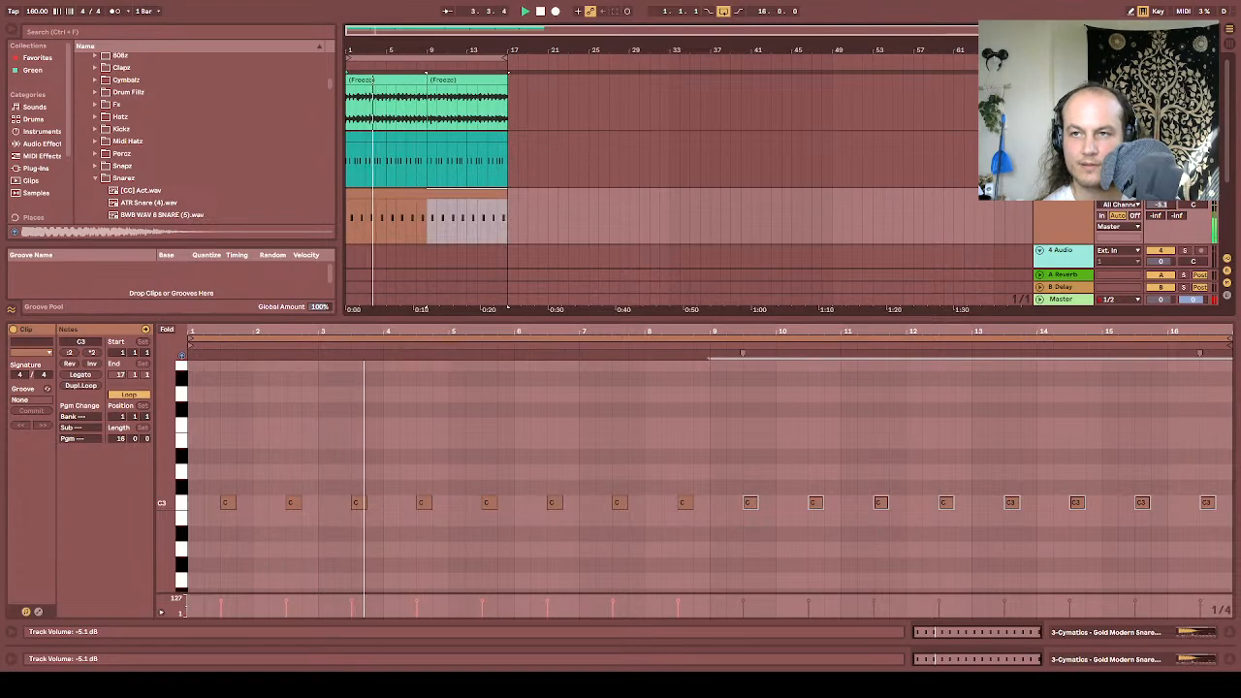
left_click_drag(1031, 319, 1105, 621)
left_click_drag(1162, 205, 1162, 209)
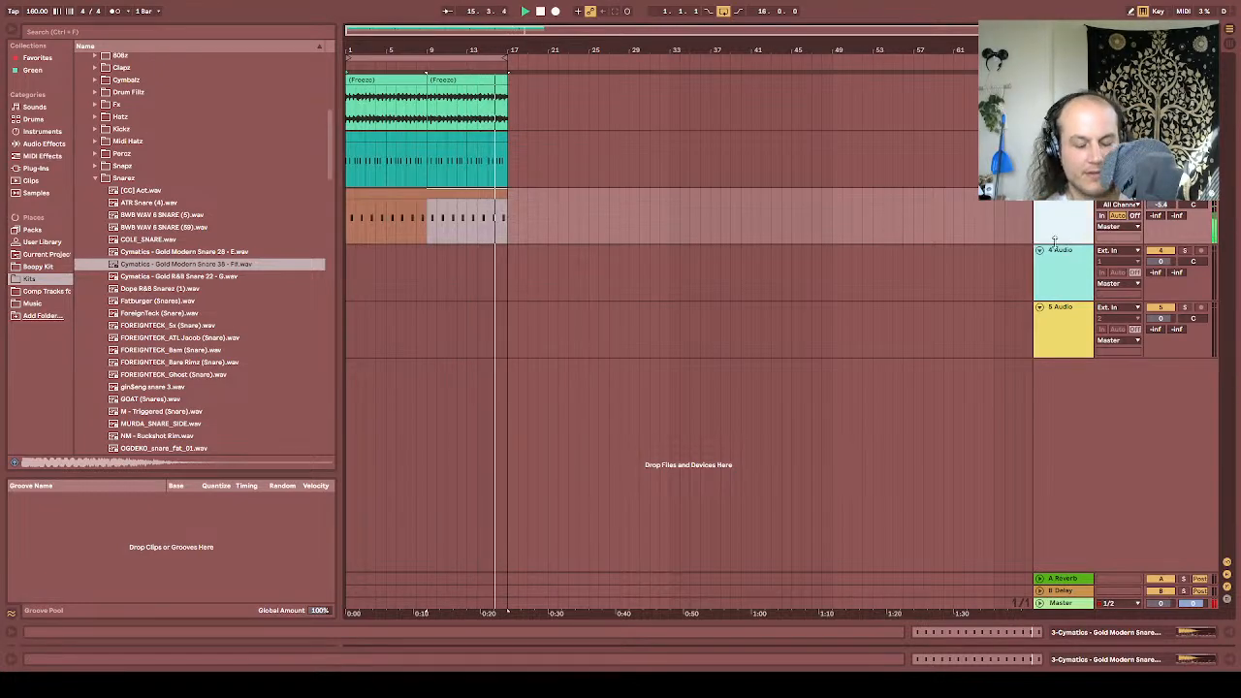
Step: Insert a MIDI track below the snare and load the Enrich Audio HAVEN VST3 instrument on it
key("ctrl+shift+t")
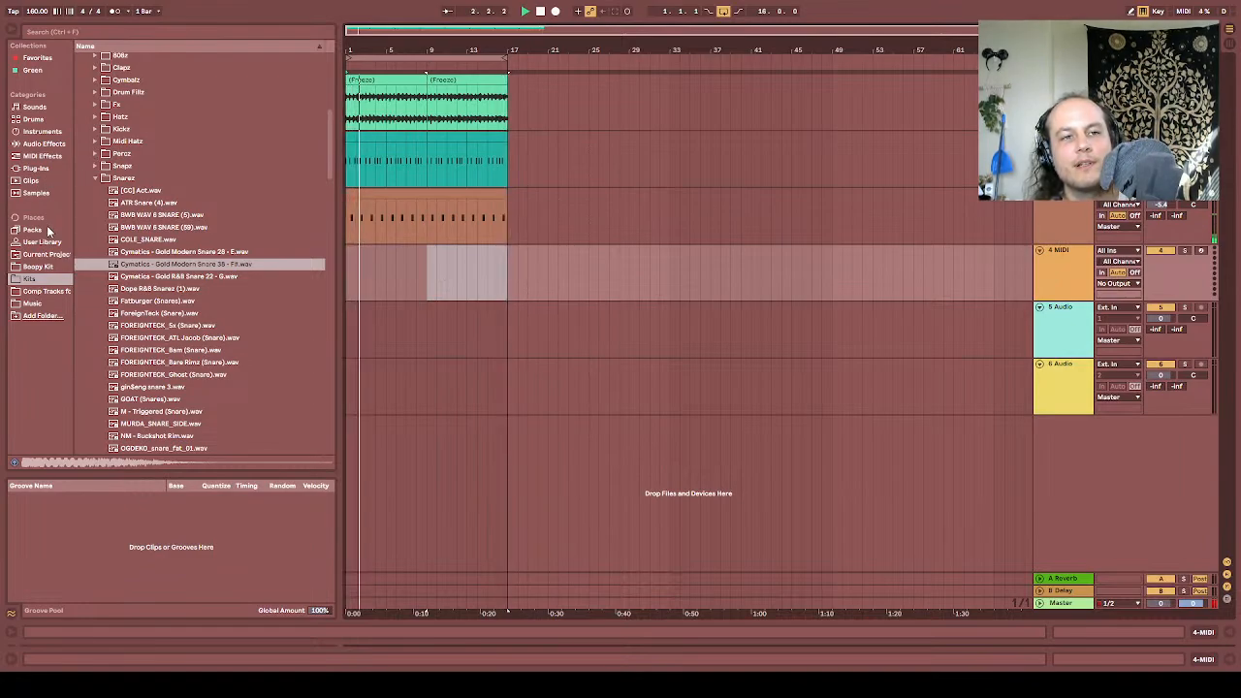
left_click(36, 167)
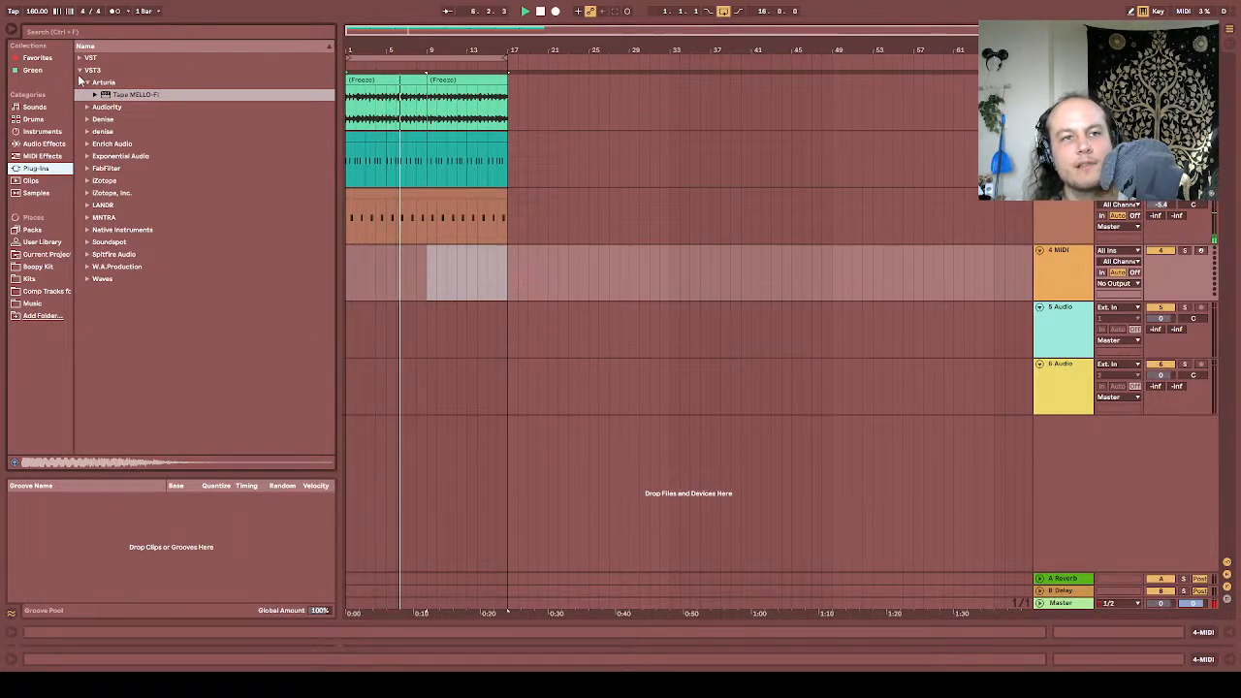
left_click(112, 131)
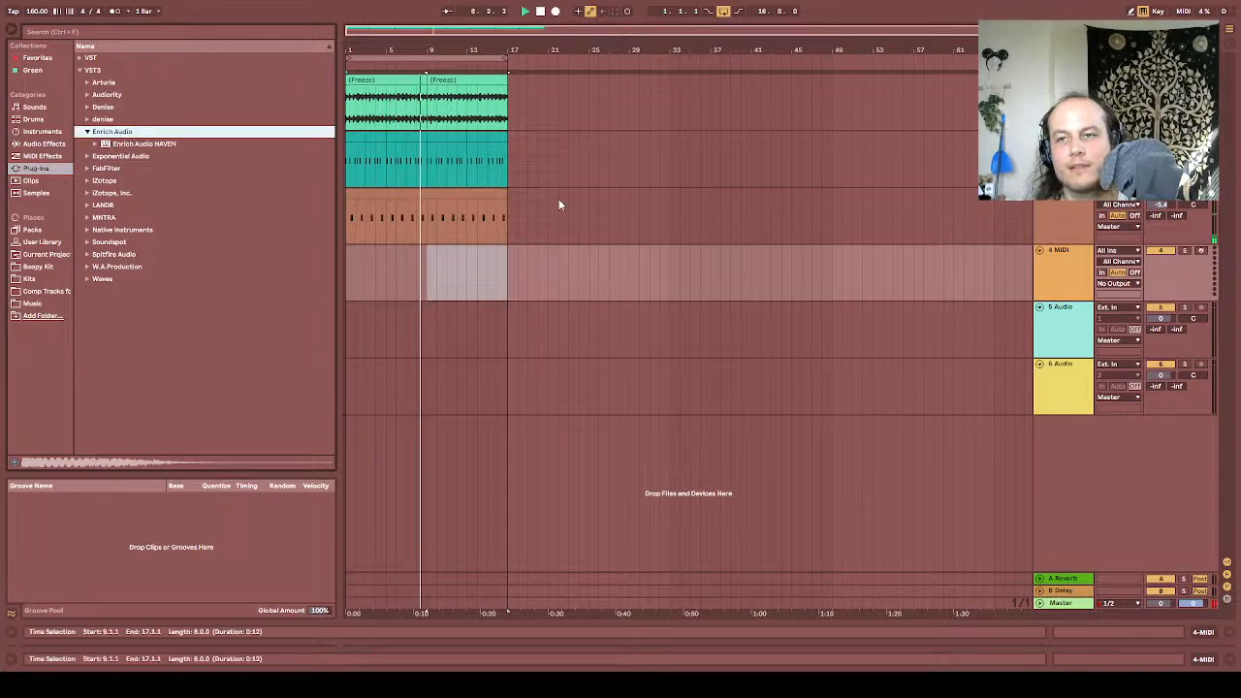
left_click(114, 145)
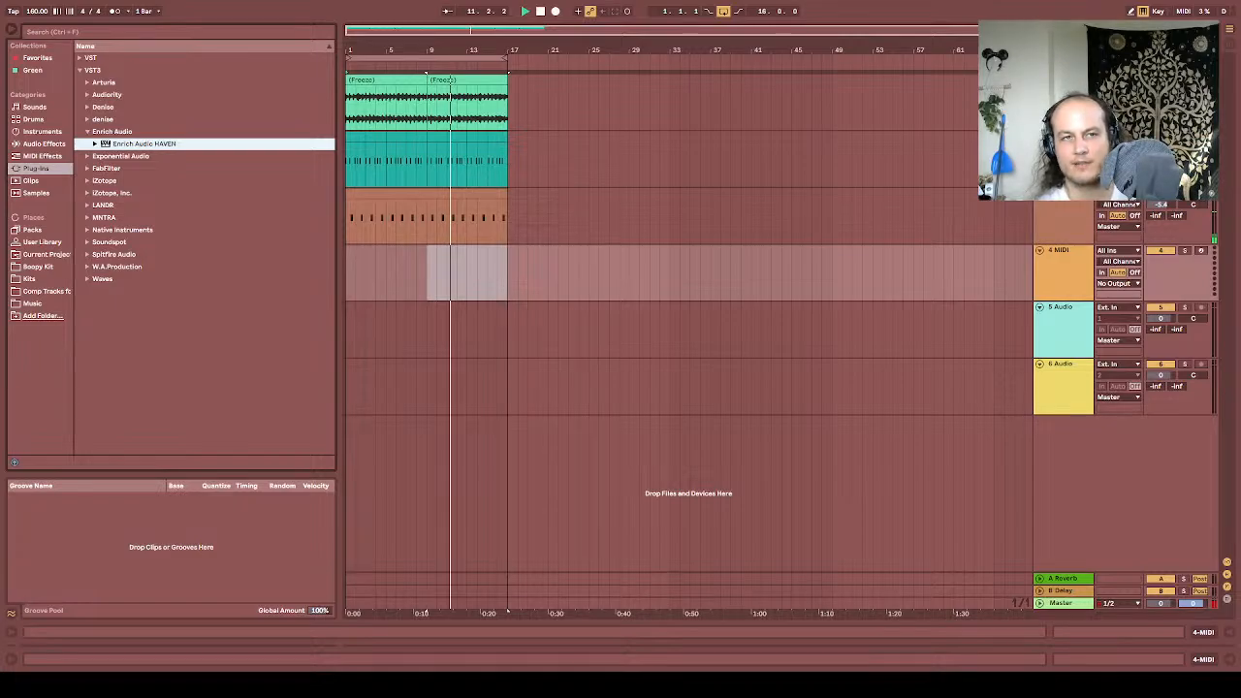
double_click(114, 142)
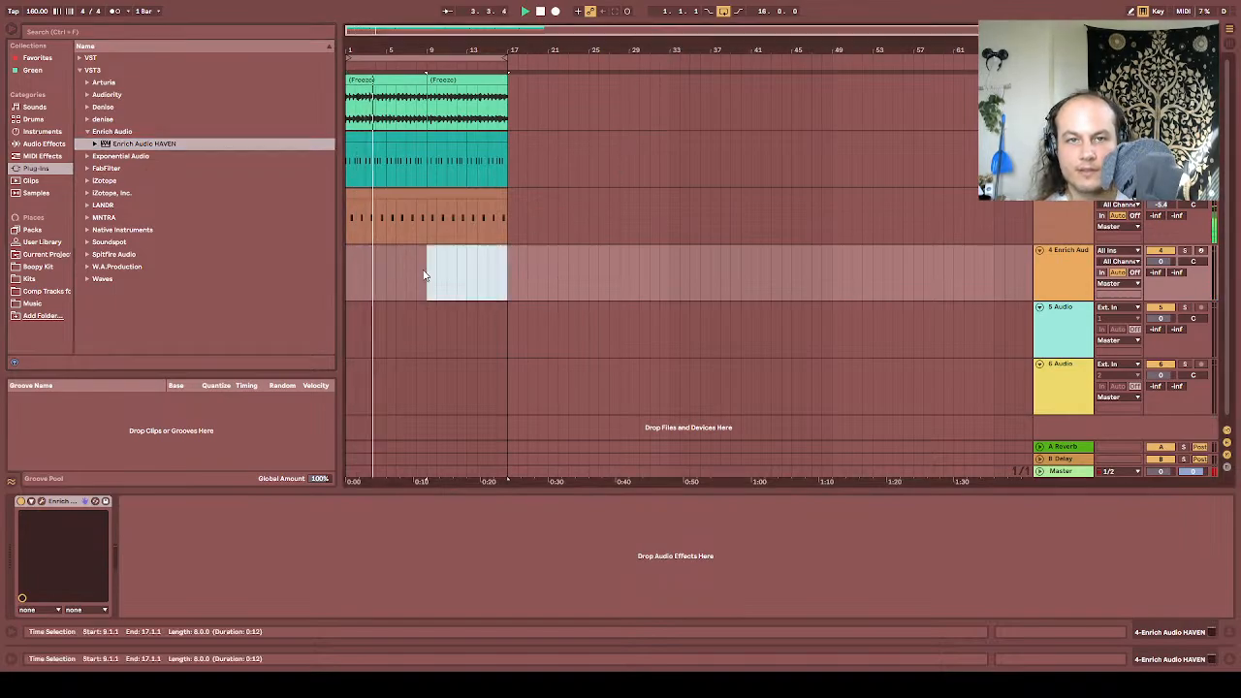
Step: Create an empty eight-bar MIDI clip on the HAVEN track from bar 1 to bar 9 and enlarge its note editor
left_click_drag(427, 271, 282, 278)
key("ctrl+shift+m")
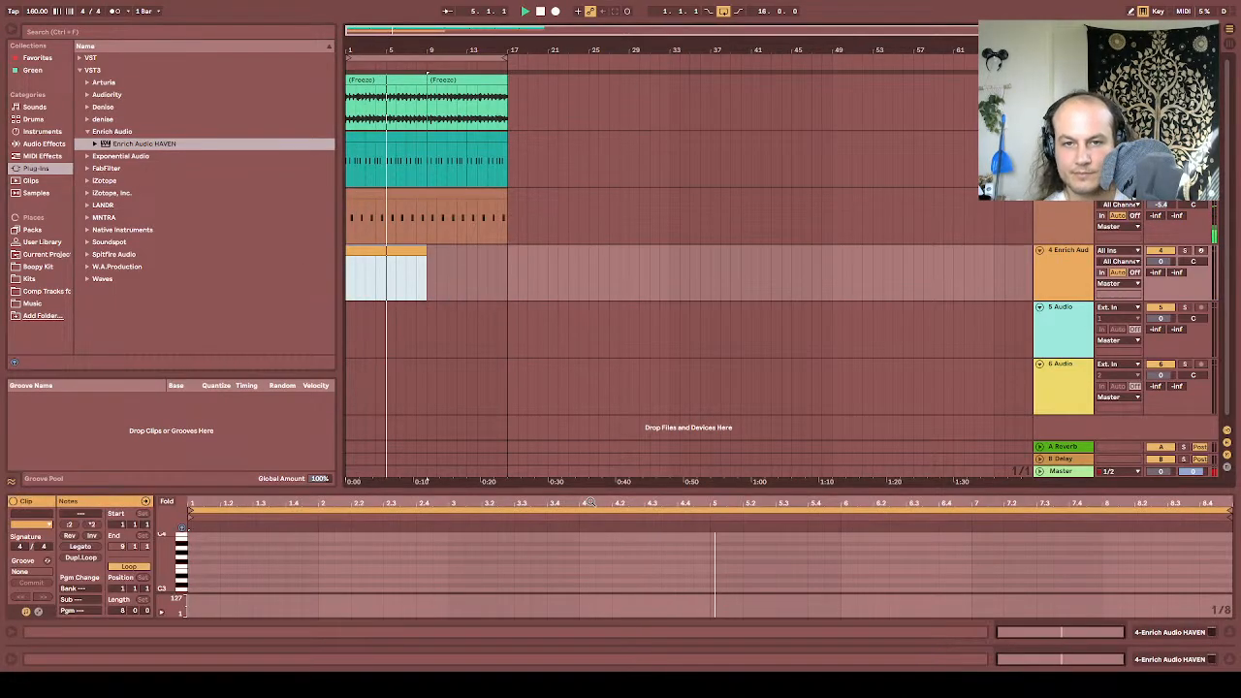
key("ctrl+alt+e")
left_click(182, 409)
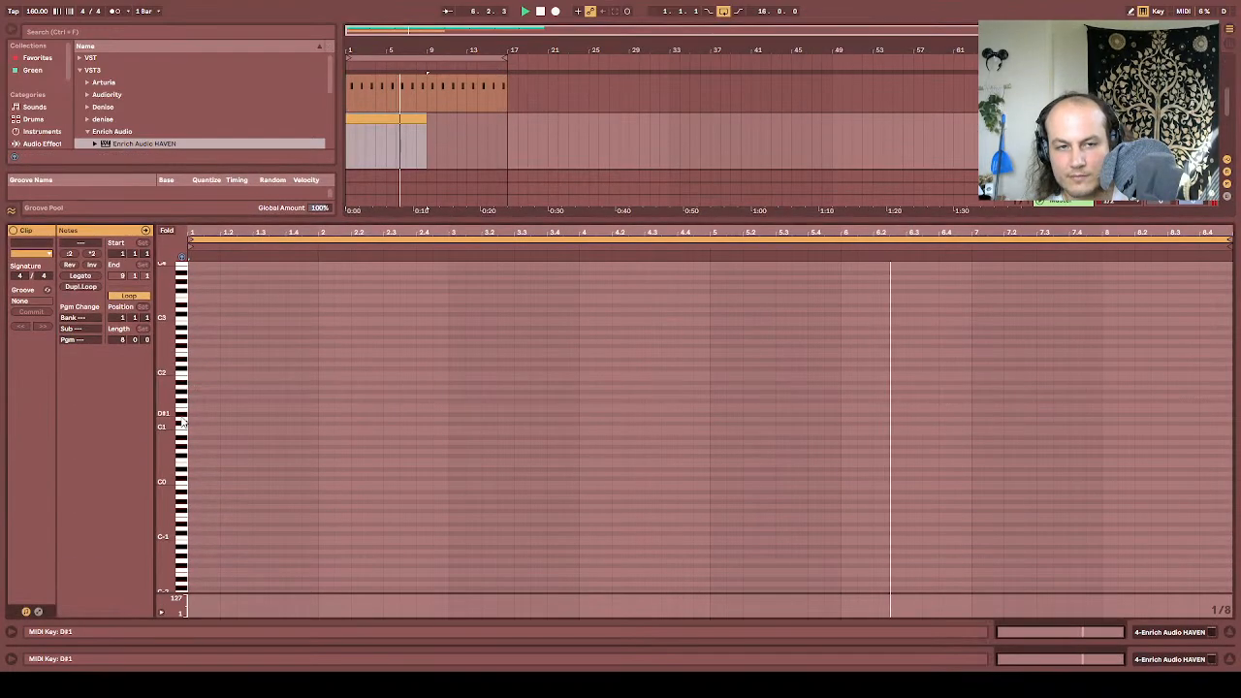
Step: Enter eighth notes G#2 on beat 1 and A#2 on beat 2 of bar 1 in the HAVEN clip and audition them
left_click(183, 409)
left_click(183, 361)
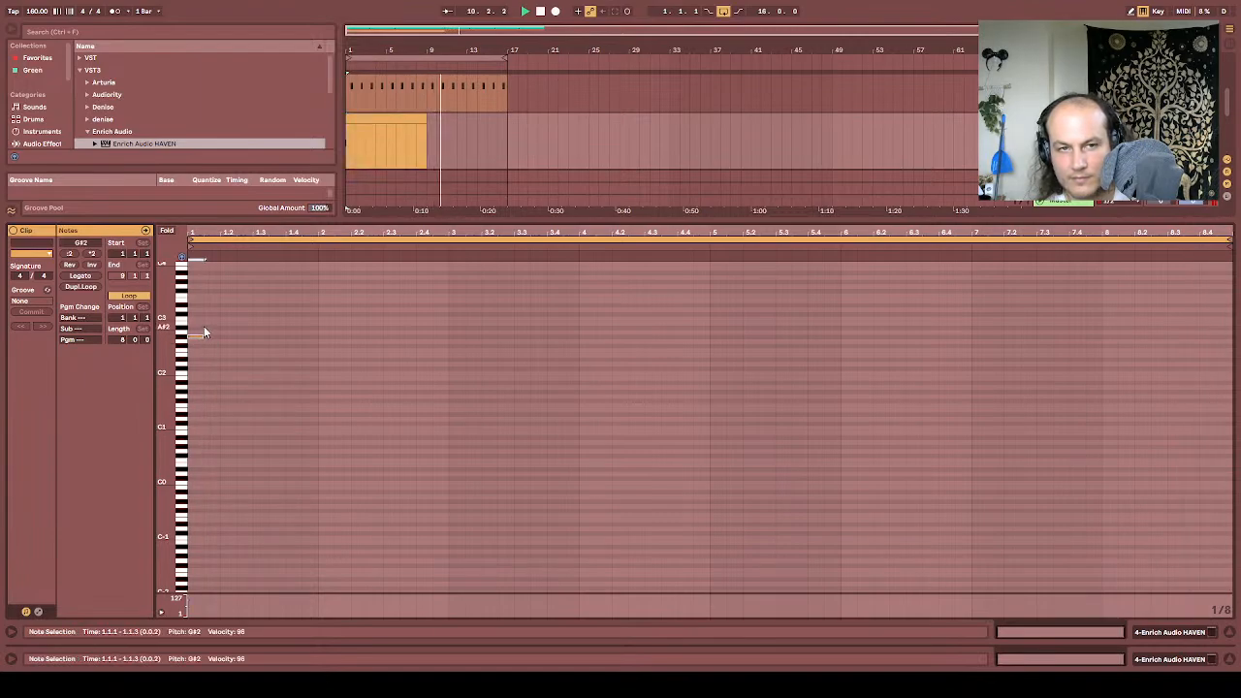
left_click(211, 333)
left_click_drag(212, 332, 228, 329)
key("space")
key("space")
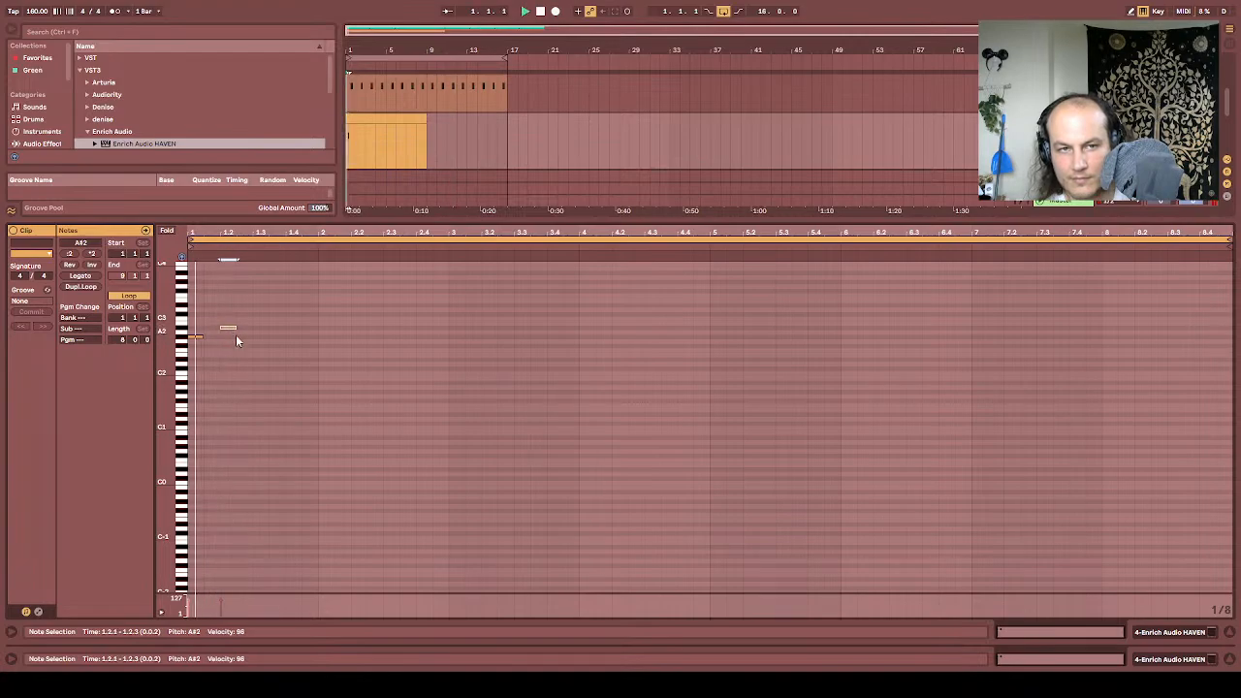
key("space")
Step: Add rising eighth notes G#2 at 1.4, A#2 at 1.4.3 and C3 at 2.1 to the HAVEN melody
double_click(291, 337)
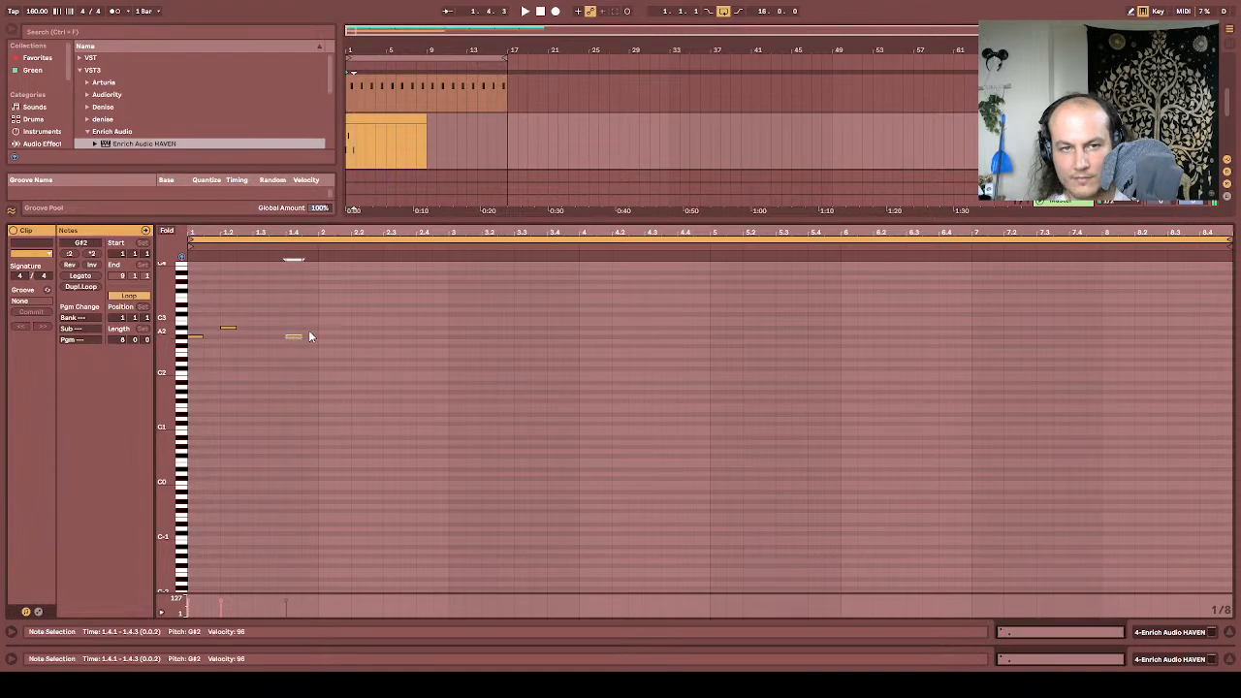
double_click(311, 328)
double_click(327, 314)
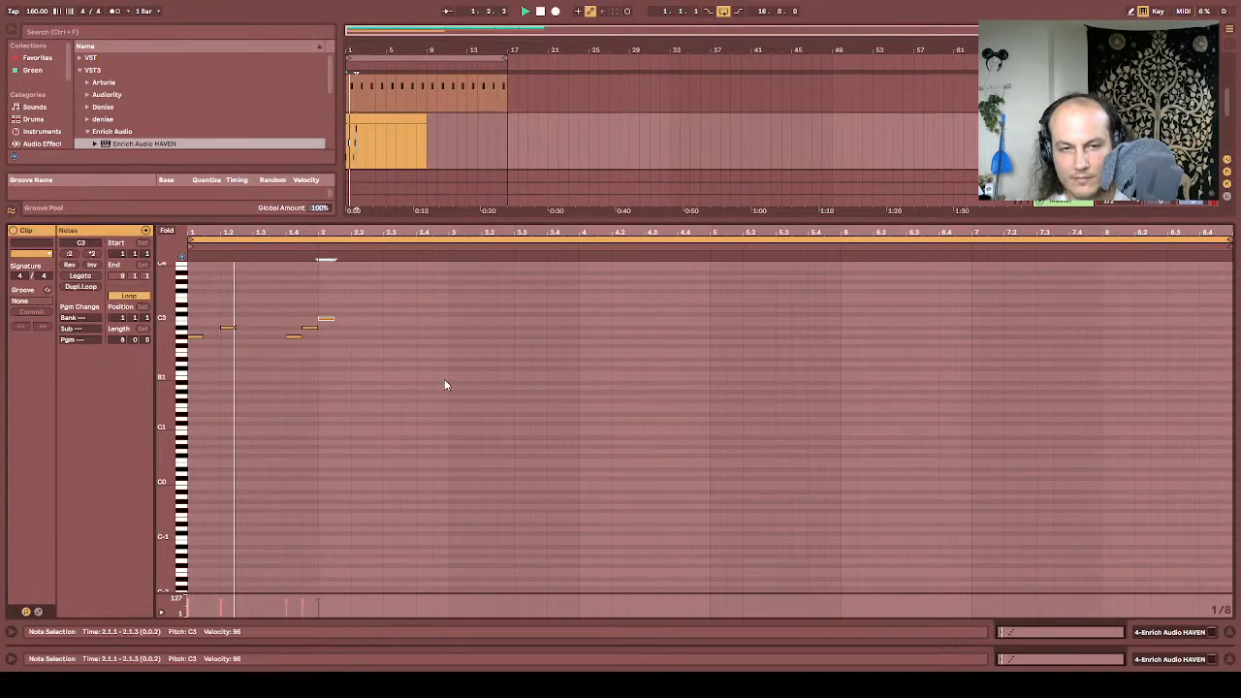
Step: Complete the melody in bar 2 with eighth notes C#3 at 2.2, C3 at 2.3, A#2 at 2.3.3 and G#2 at 2.4
double_click(361, 314)
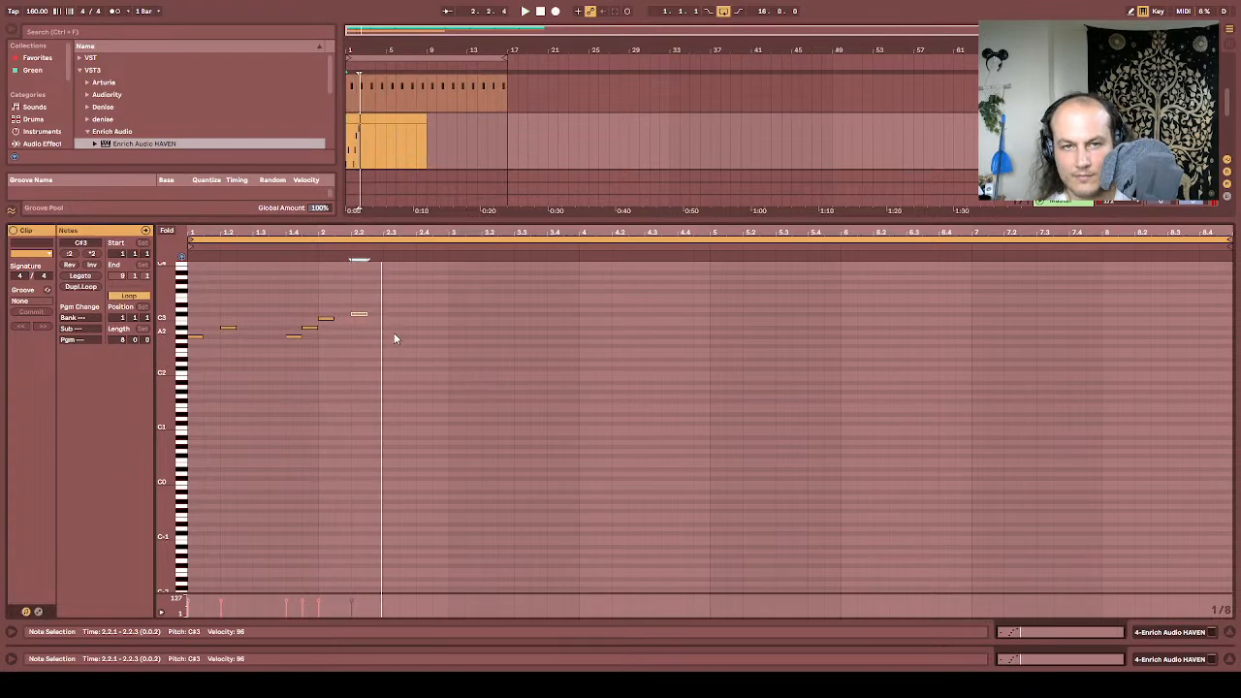
double_click(392, 319)
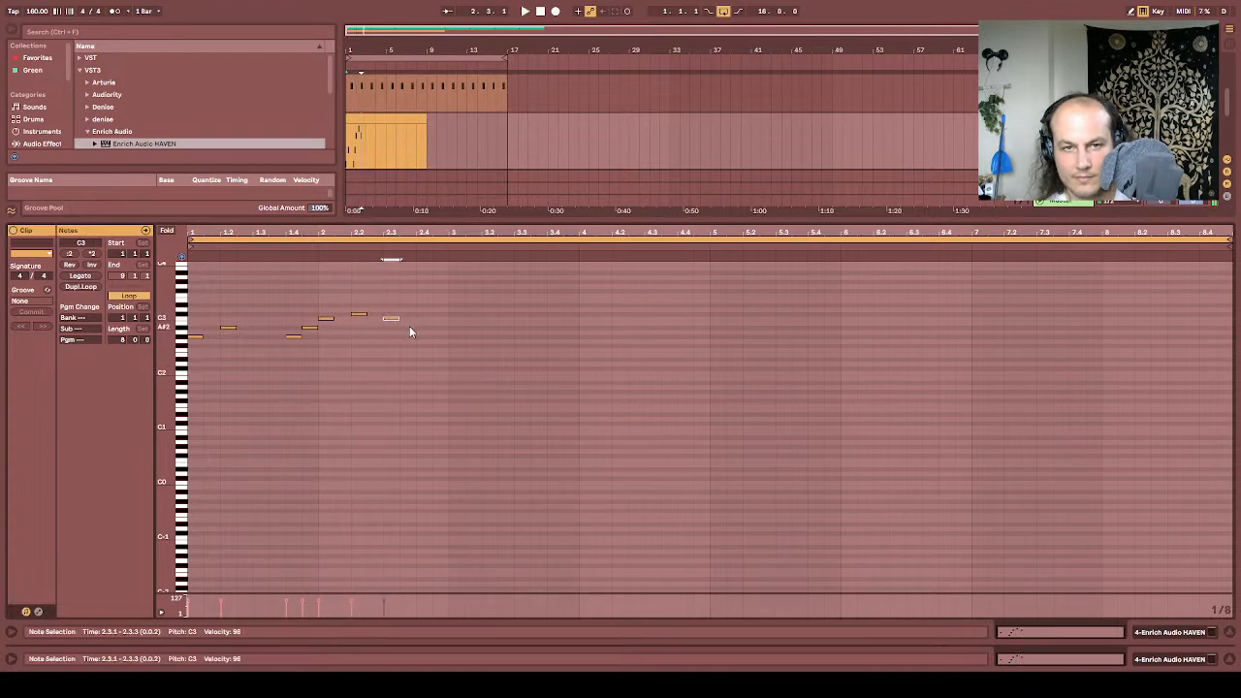
double_click(407, 328)
double_click(422, 335)
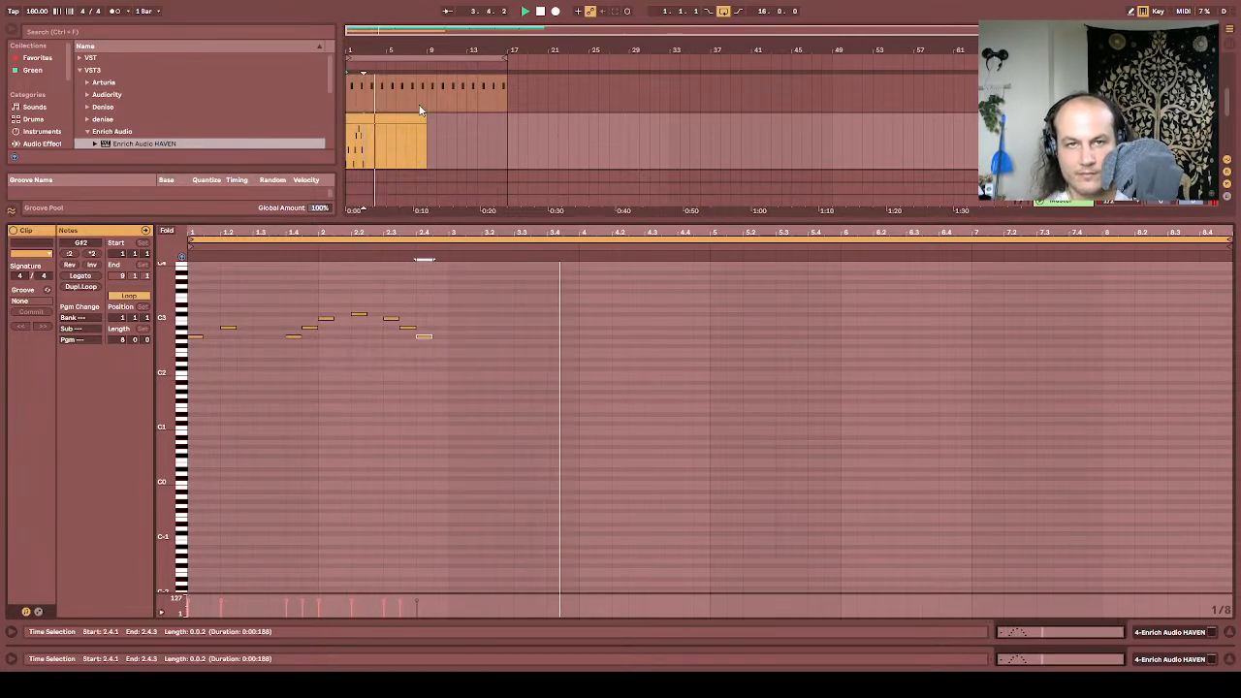
Step: Shorten the HAVEN clip to four bars, duplicate it at bar 5, and delete the copy's last two notes, A#2 and G#2
left_click_drag(425, 118, 386, 134)
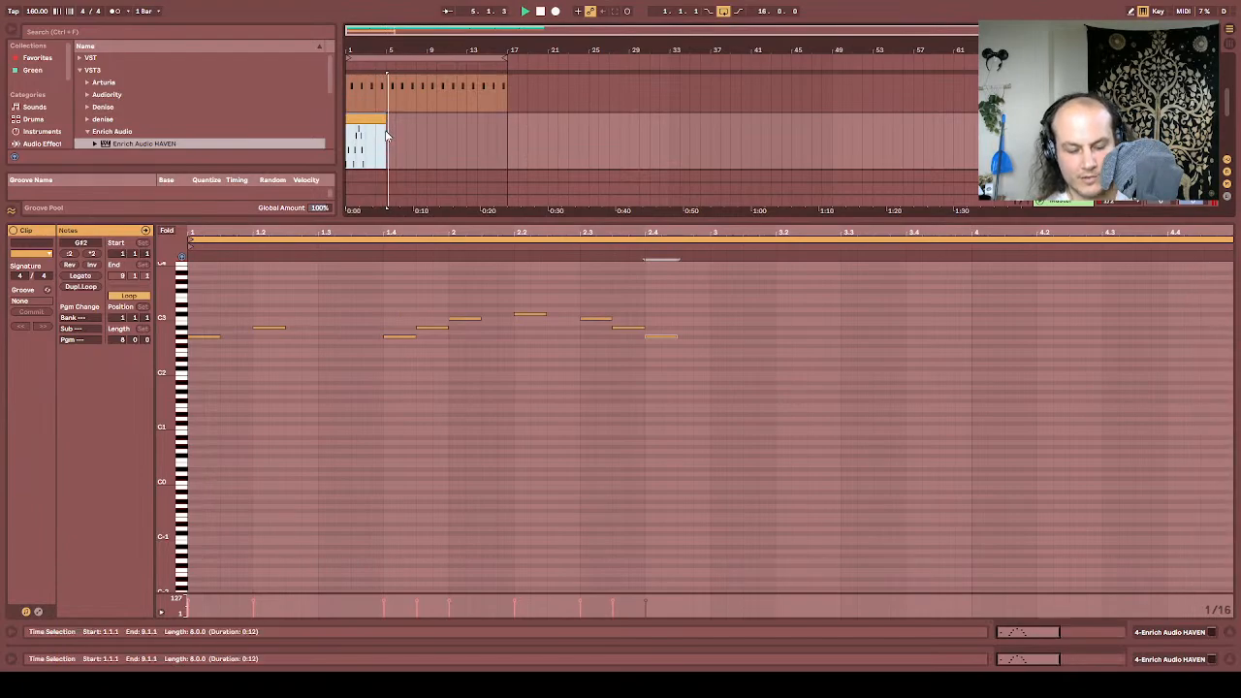
key("ctrl+z")
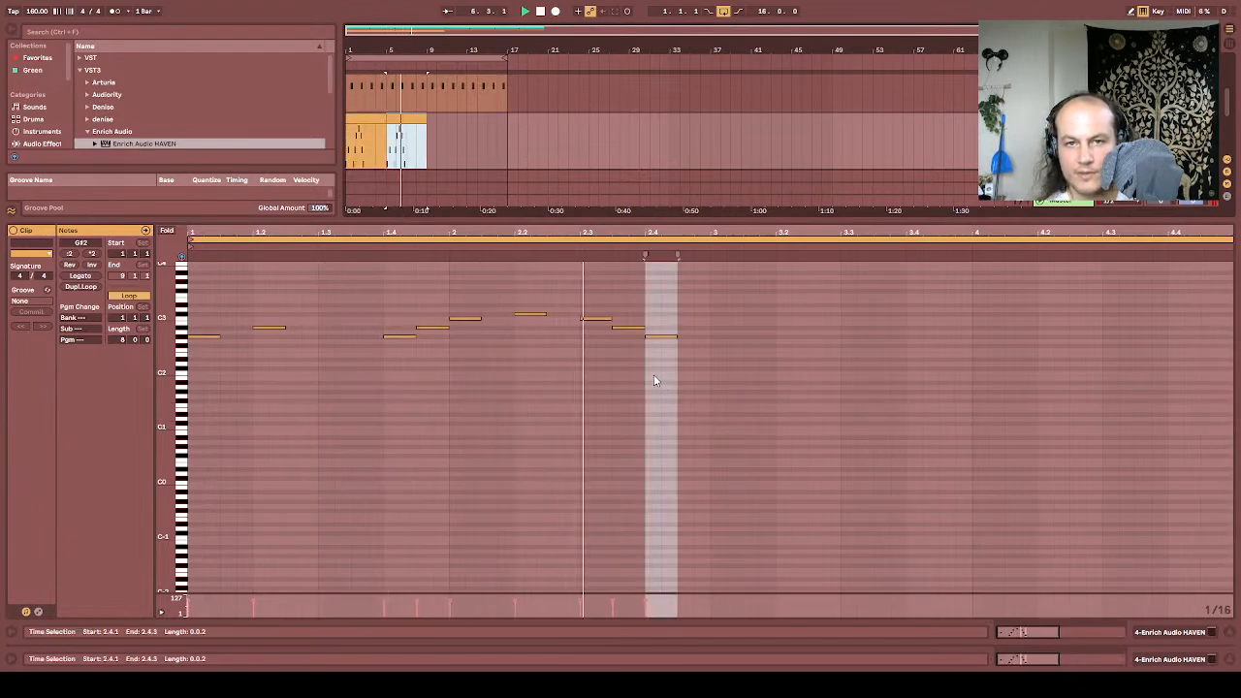
key("space")
left_click_drag(626, 312, 670, 359)
key("Delete")
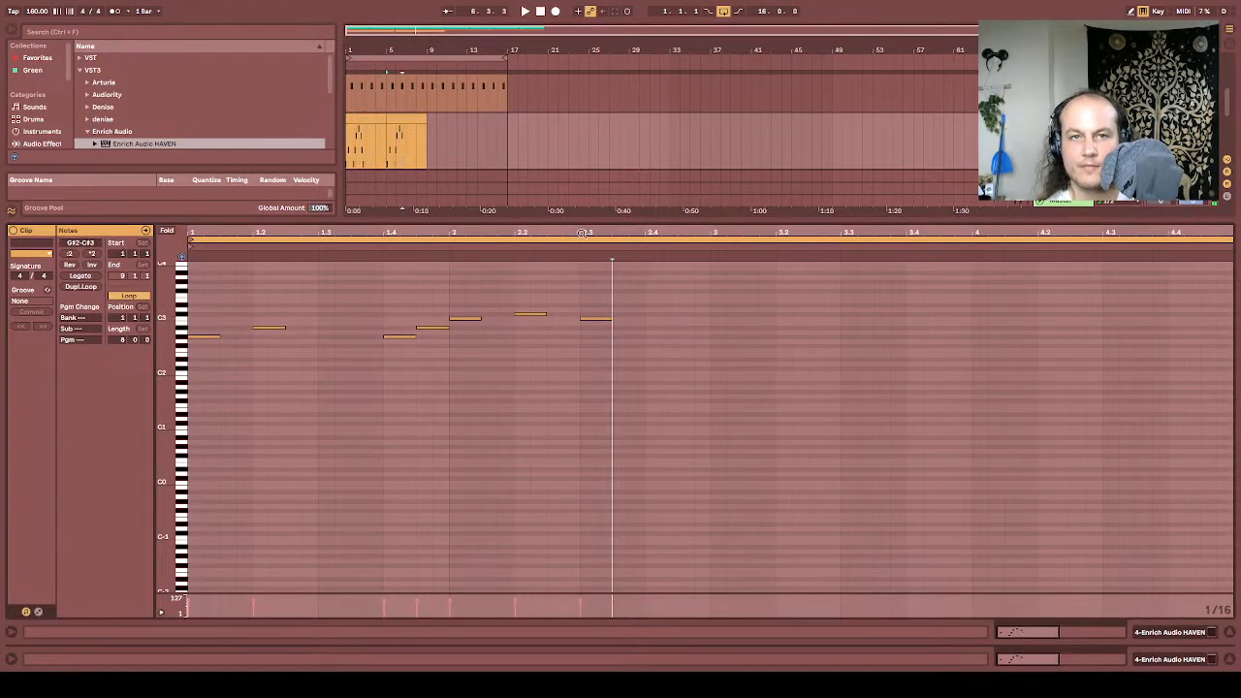
Step: Duplicate both four-bar HAVEN clips to fill bars 9 to 17 and play the result
left_click(416, 117)
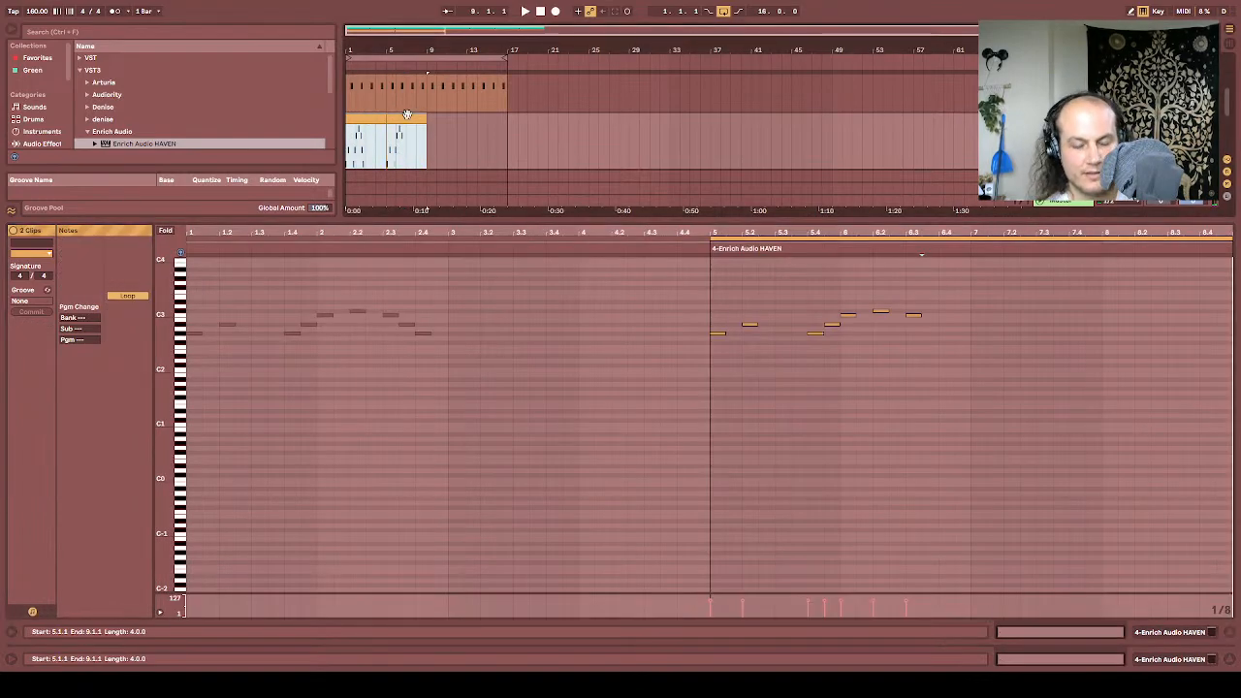
key("ctrl+d")
key("space")
key("space")
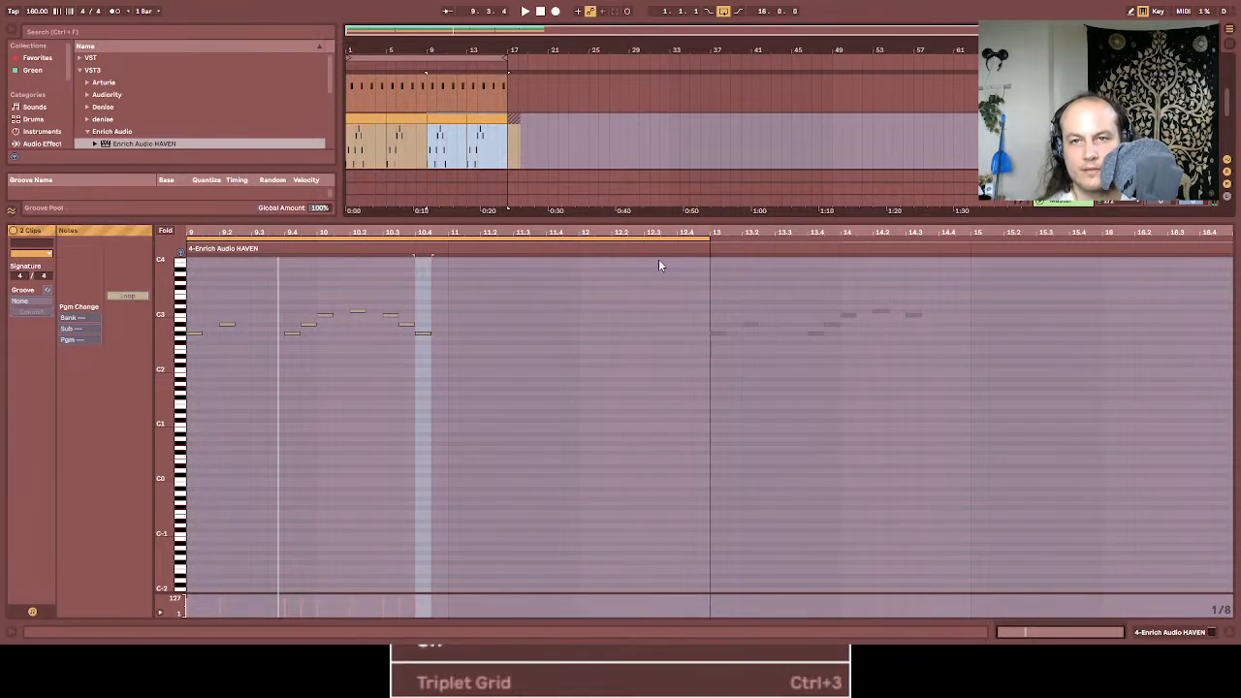
Step: Freeze and flatten the HAVEN track to audio and delete the leftover freeze tail clip at bar 17
left_click(470, 179)
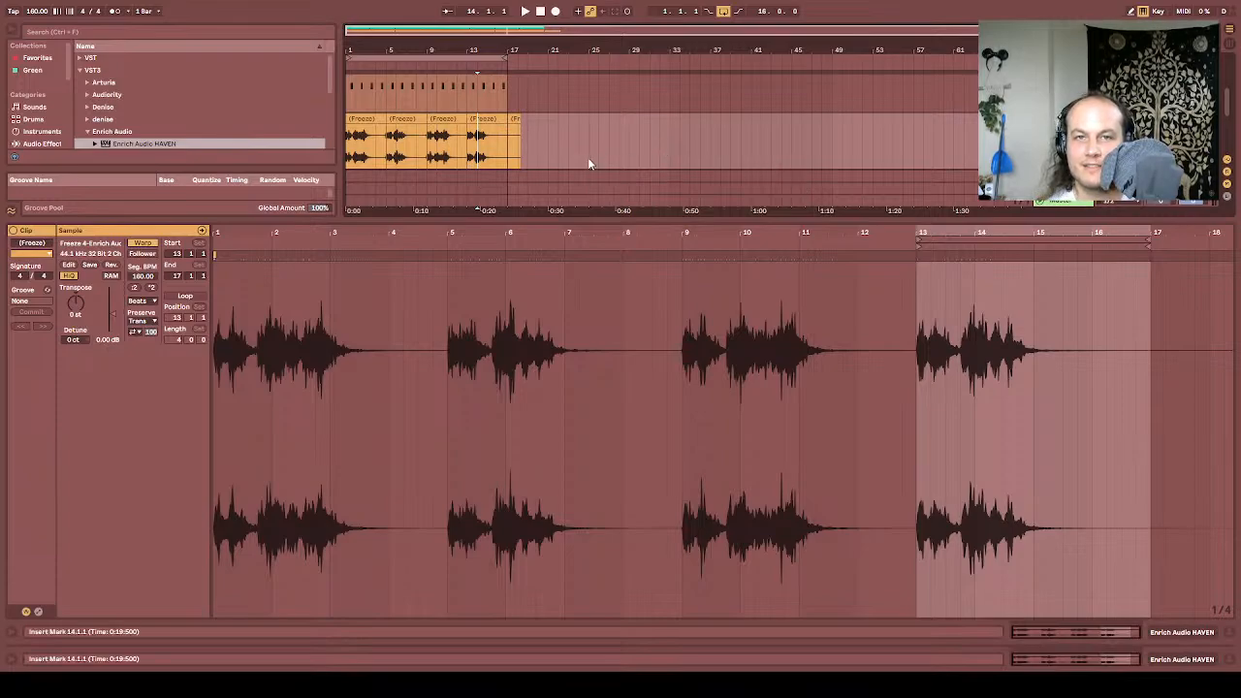
left_click(516, 131)
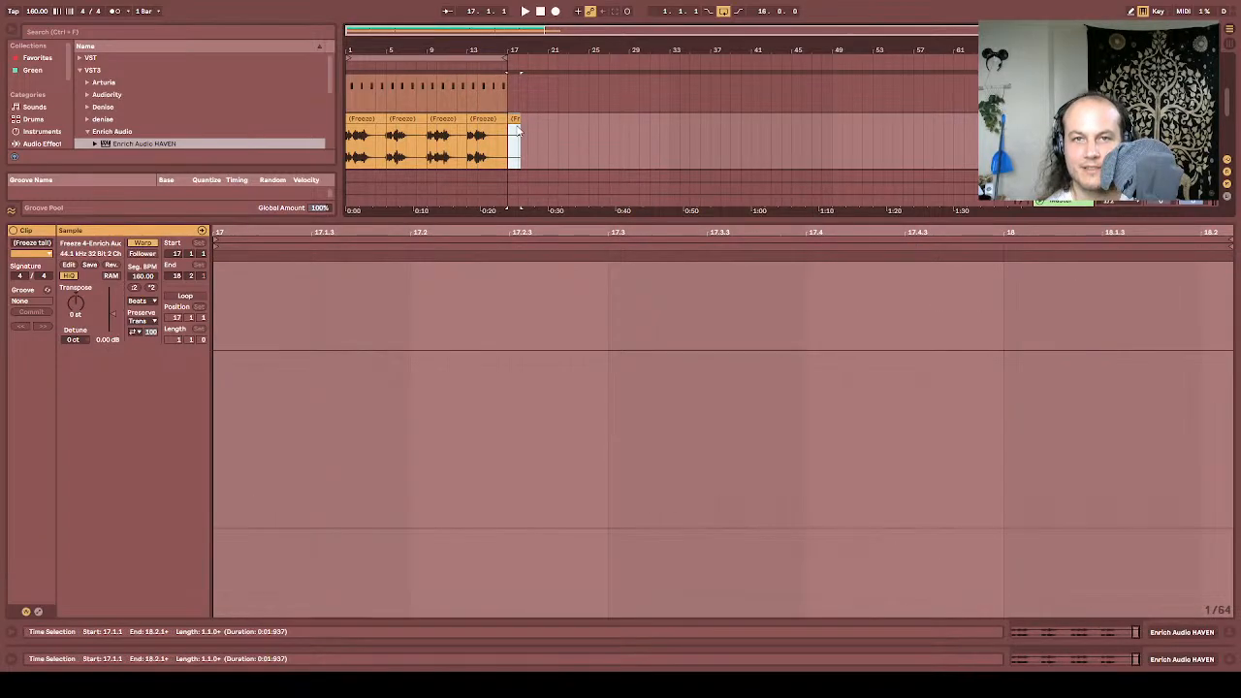
key("Delete")
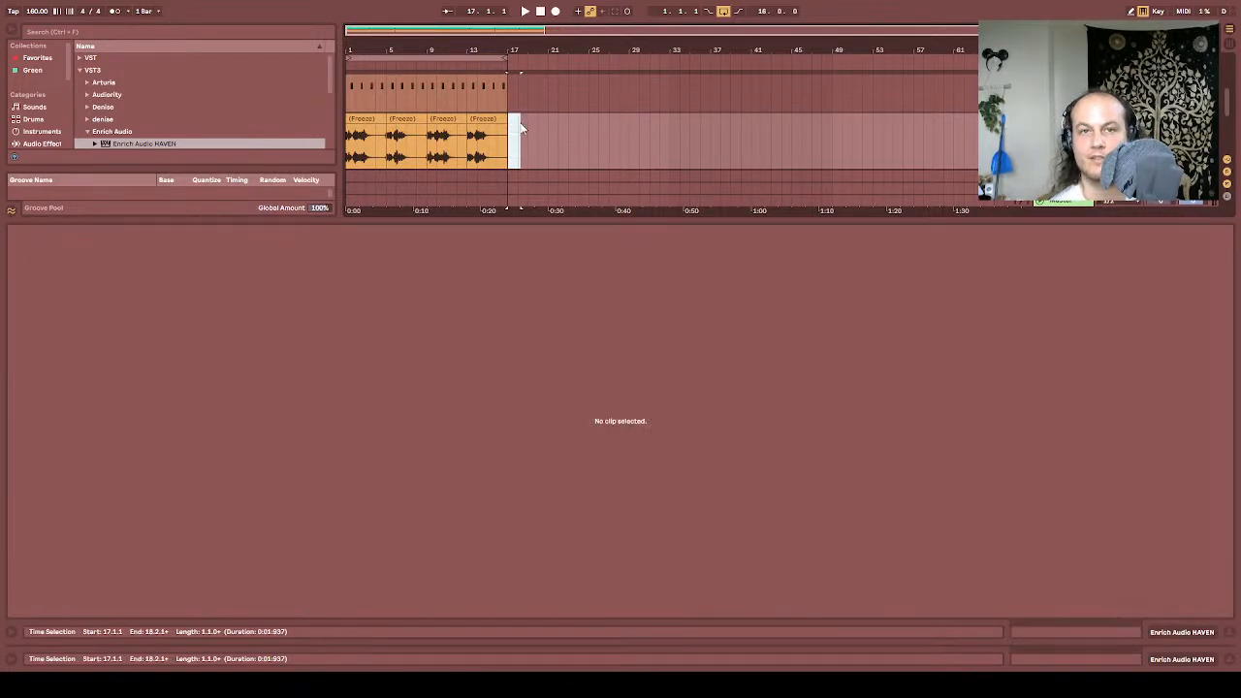
Step: Play the loop, add EQ Eight to the HAVEN track, and make band 1 a low cut at 65.6 Hz
left_click(543, 12)
key("space")
left_click_drag(748, 218, 761, 307)
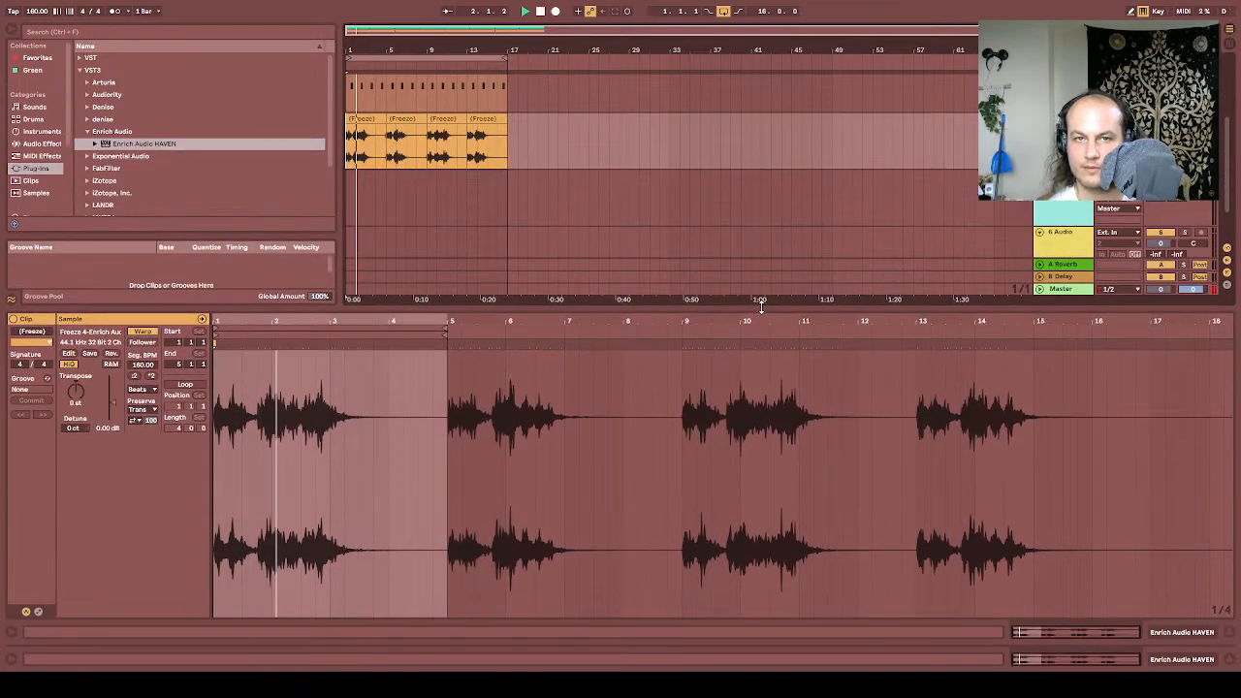
left_click(42, 144)
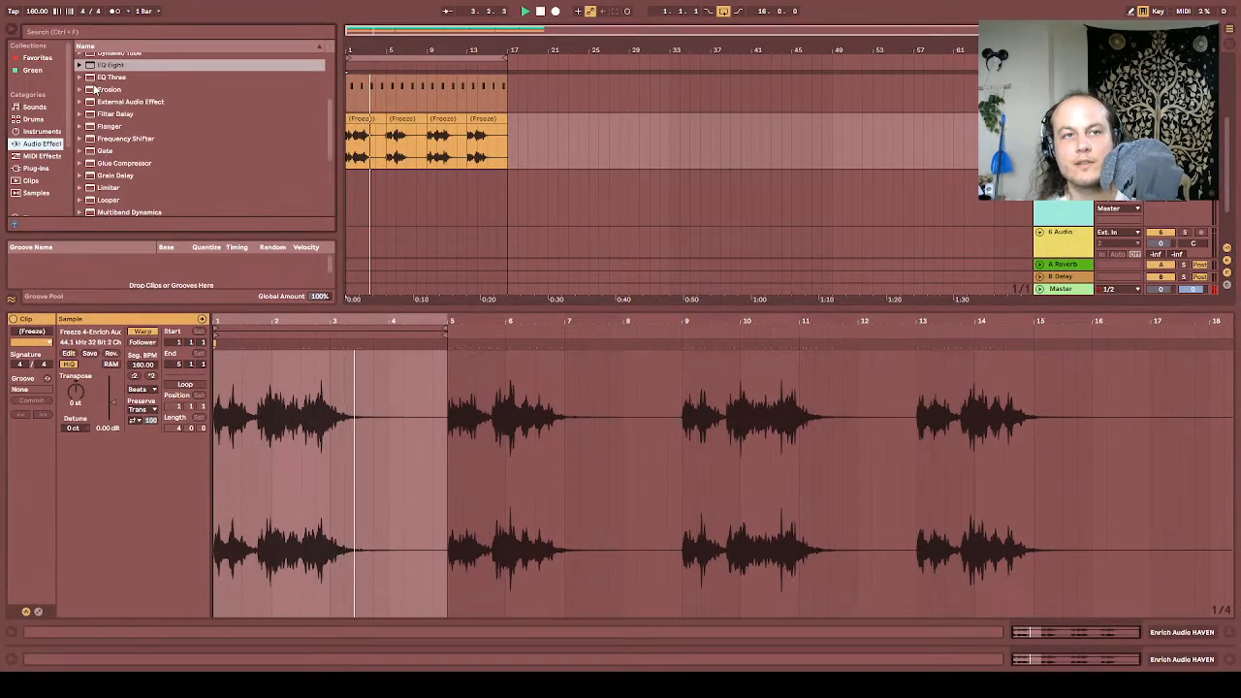
left_click_drag(110, 65, 435, 472)
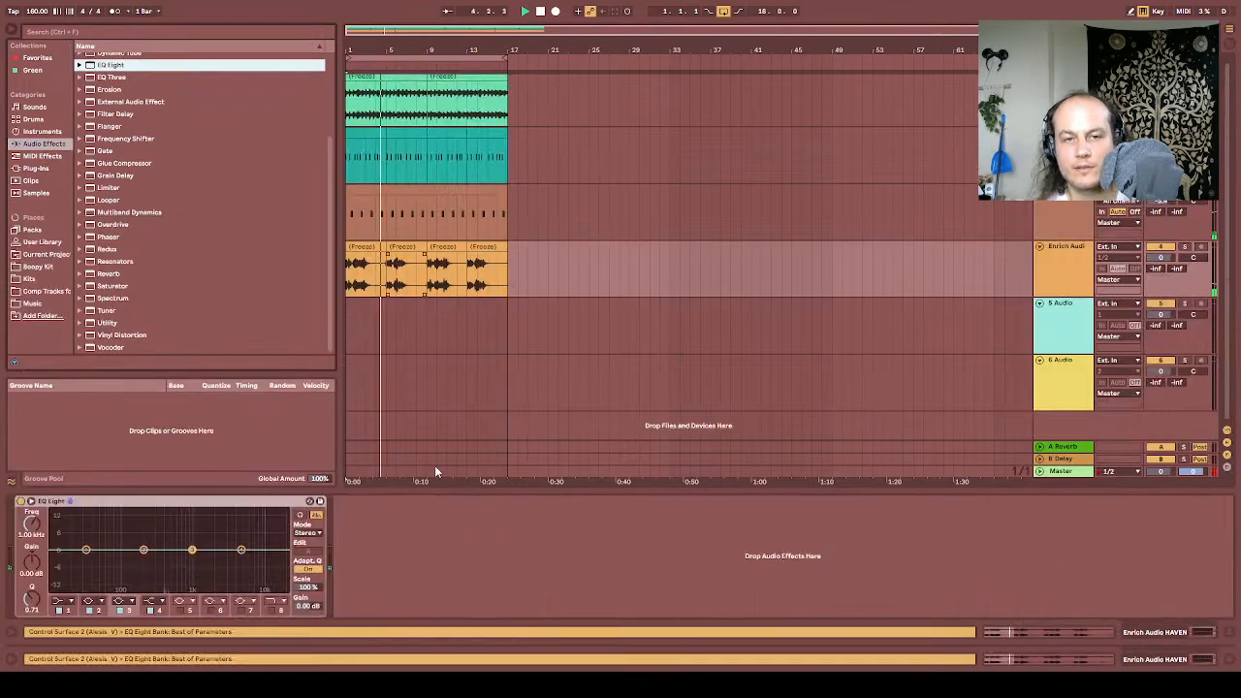
left_click(63, 601)
left_click(66, 527)
mouse_move(31, 526)
left_mouse_down()
mouse_move(31, 478)
mouse_move(31, 550)
mouse_move(31, 530)
left_mouse_up()
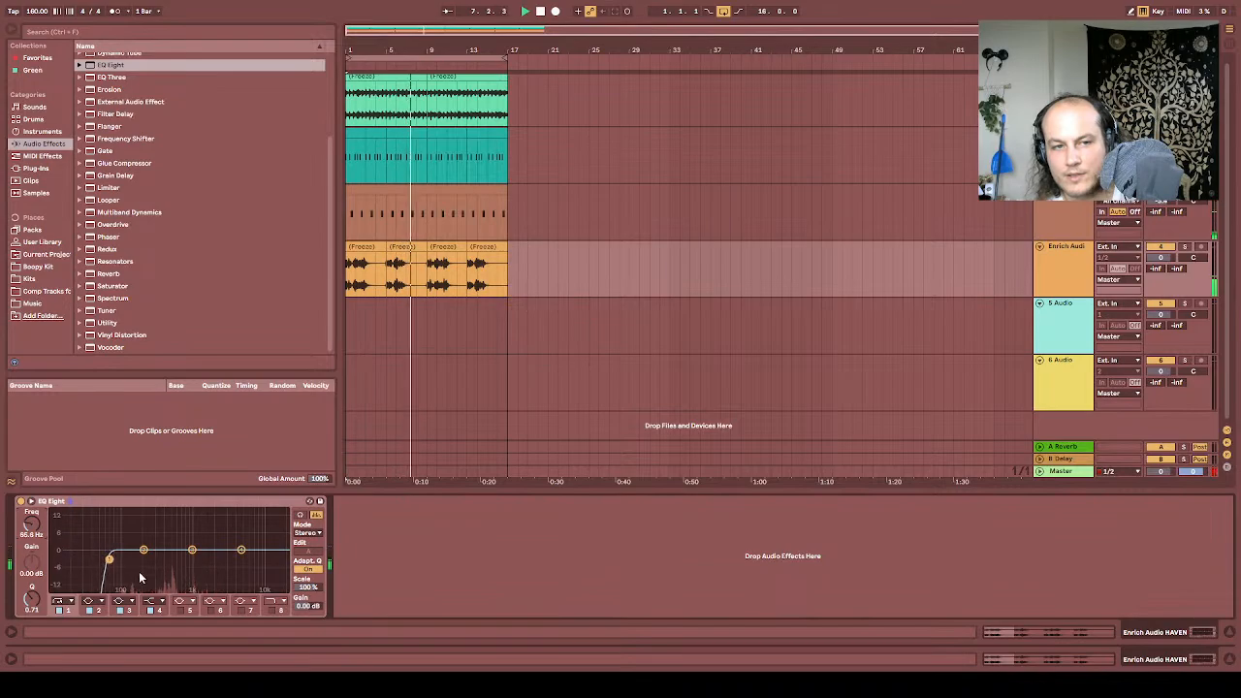
Step: Cut EQ band 2 just above 100 Hz, band 3 by 7.07 dB at 367 Hz, and enable band 5 with a 6.32 dB cut at 681 Hz
left_click_drag(142, 551, 134, 576)
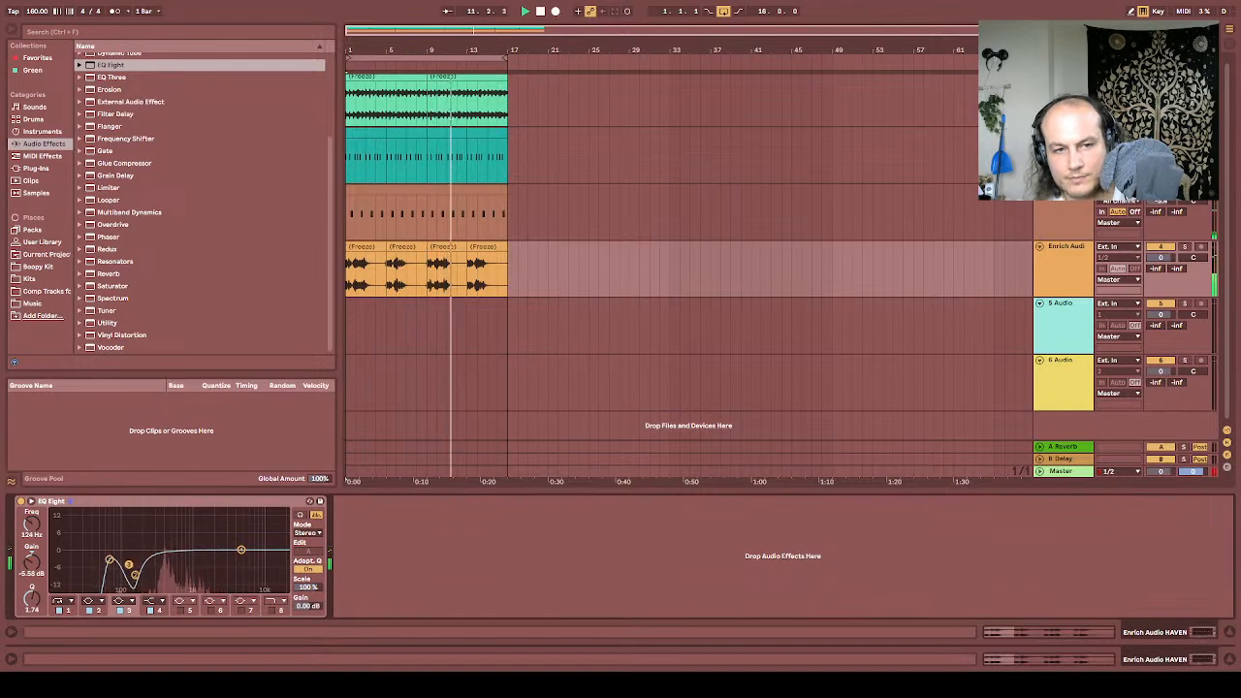
left_click_drag(174, 564, 161, 569)
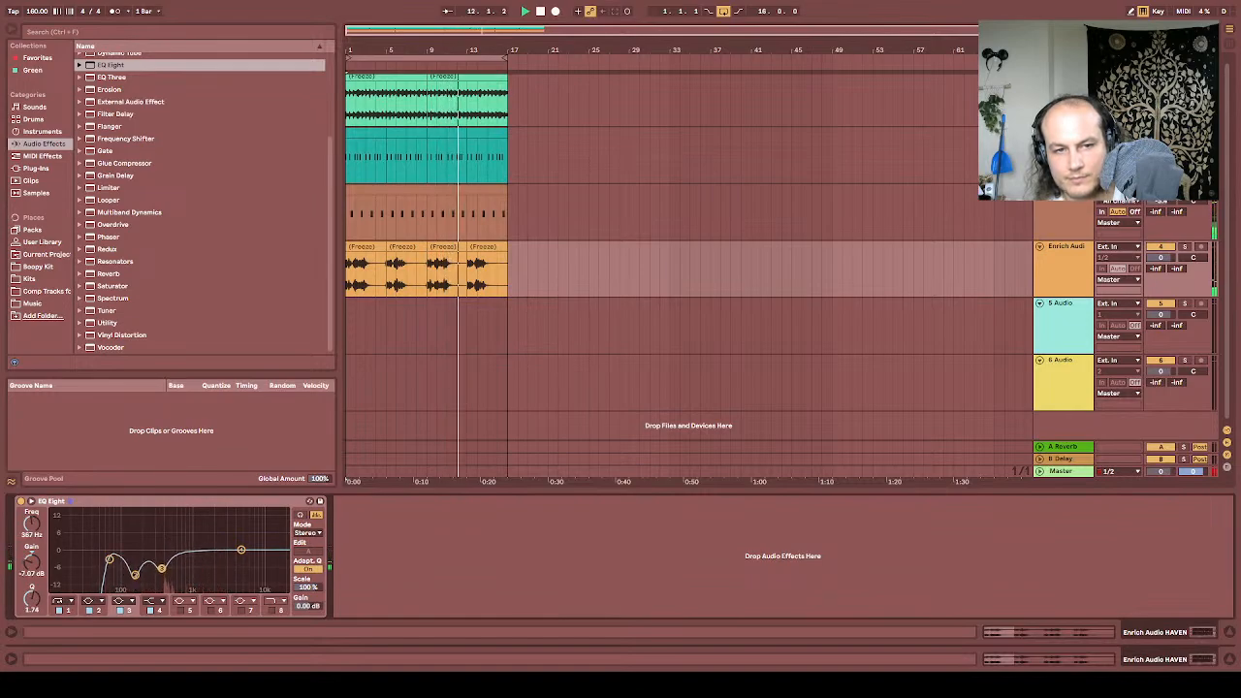
left_click(182, 611)
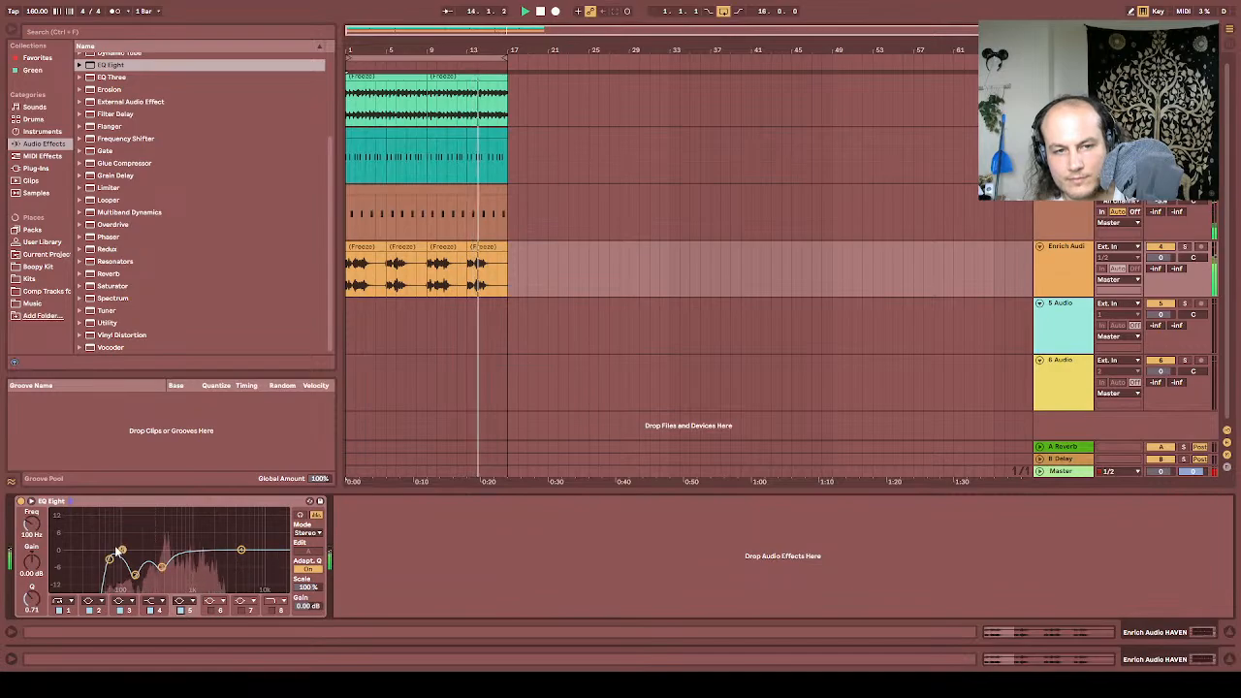
left_click_drag(130, 550, 179, 568)
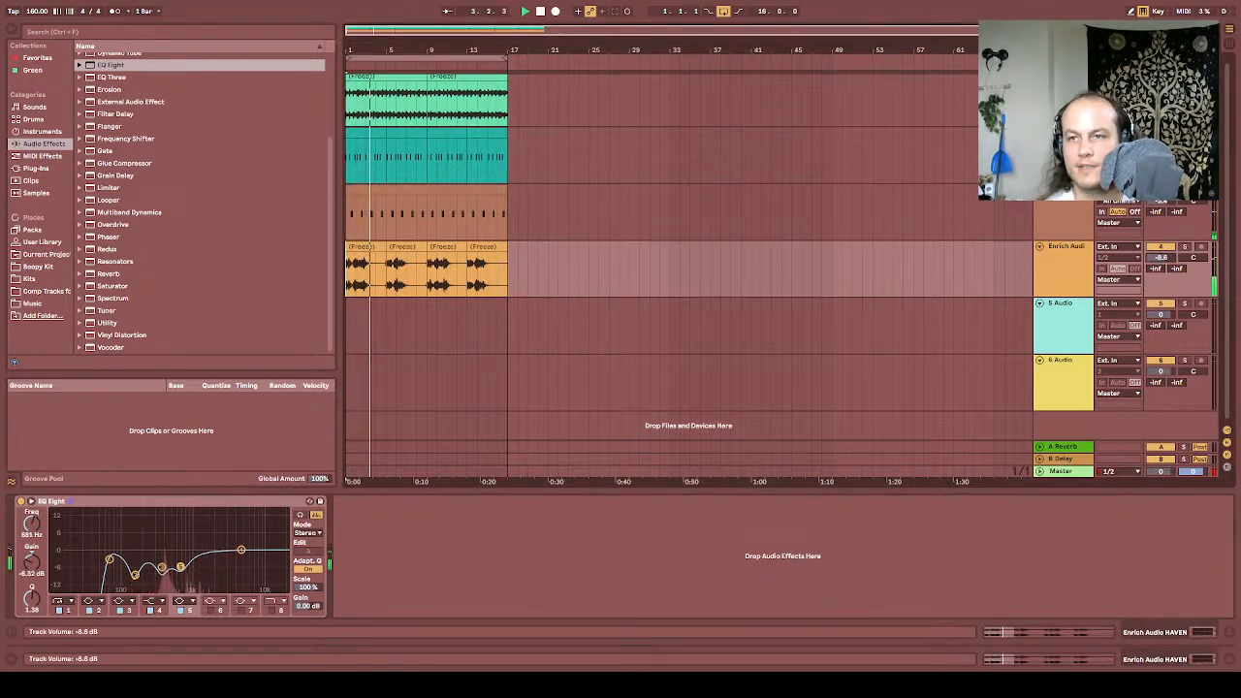
Step: Set the HAVEN track's volume to -5.8 dB while the loop plays
left_click_drag(1159, 258, 1159, 320)
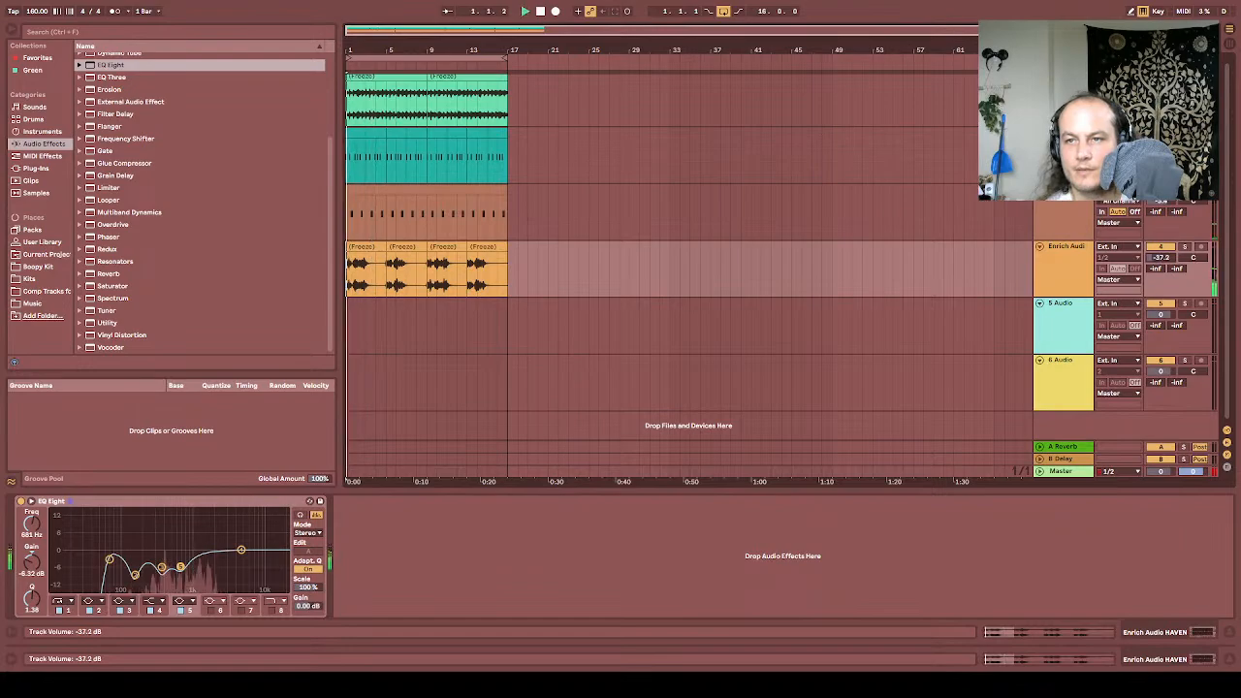
left_click_drag(1161, 258, 1161, 259)
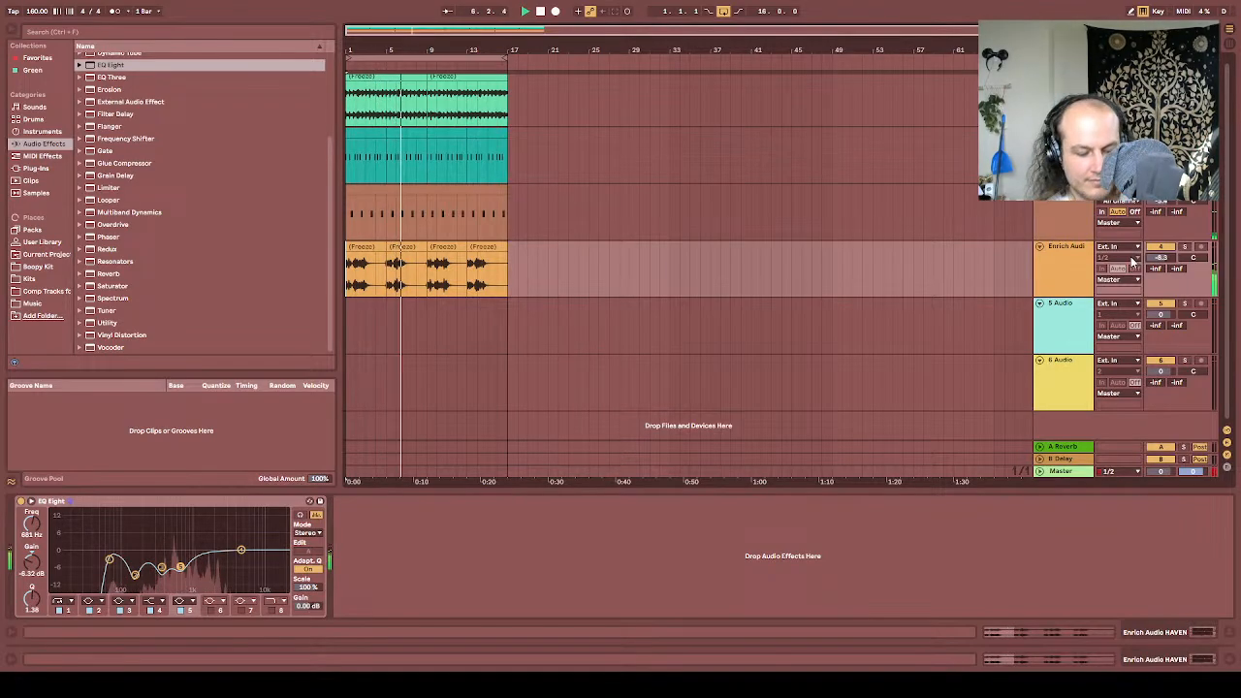
left_click_drag(1161, 257, 1173, 258)
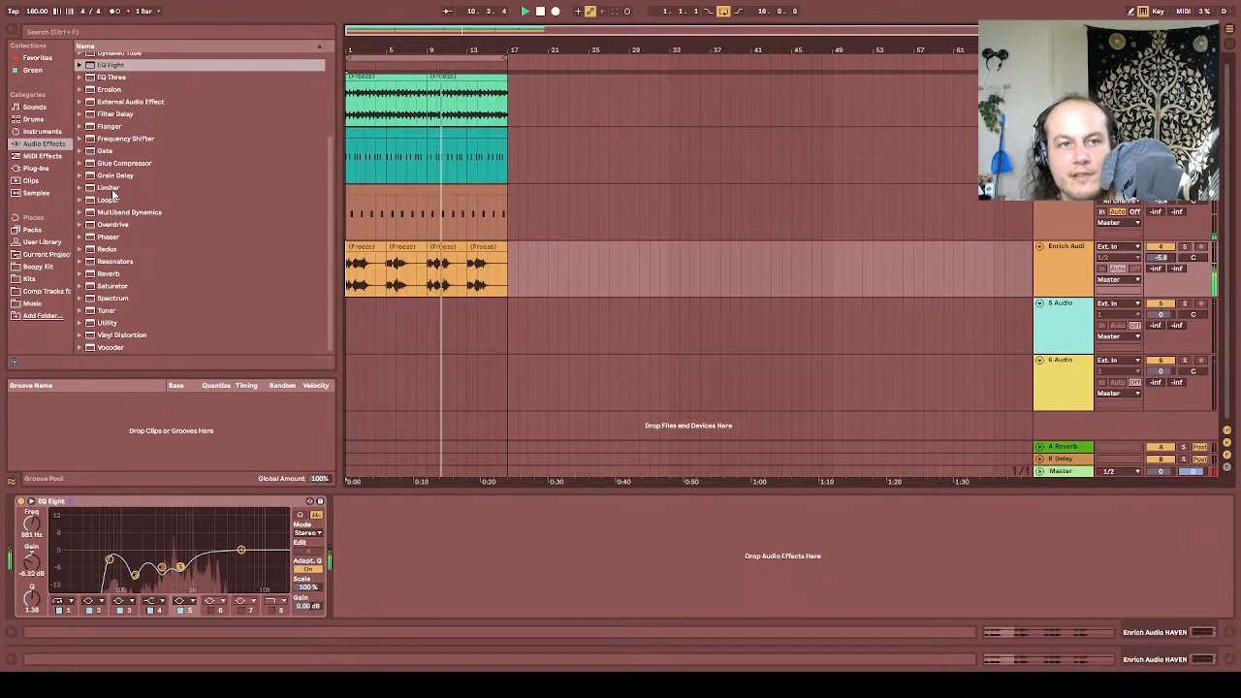
Step: Add a Compressor with -24.1 dB threshold, 7.24:1 ratio, 0.63 ms attack and 1.36 s release, and lower the HAVEN track's volume to -10.2 dB
scroll(101, 145, "up", 3)
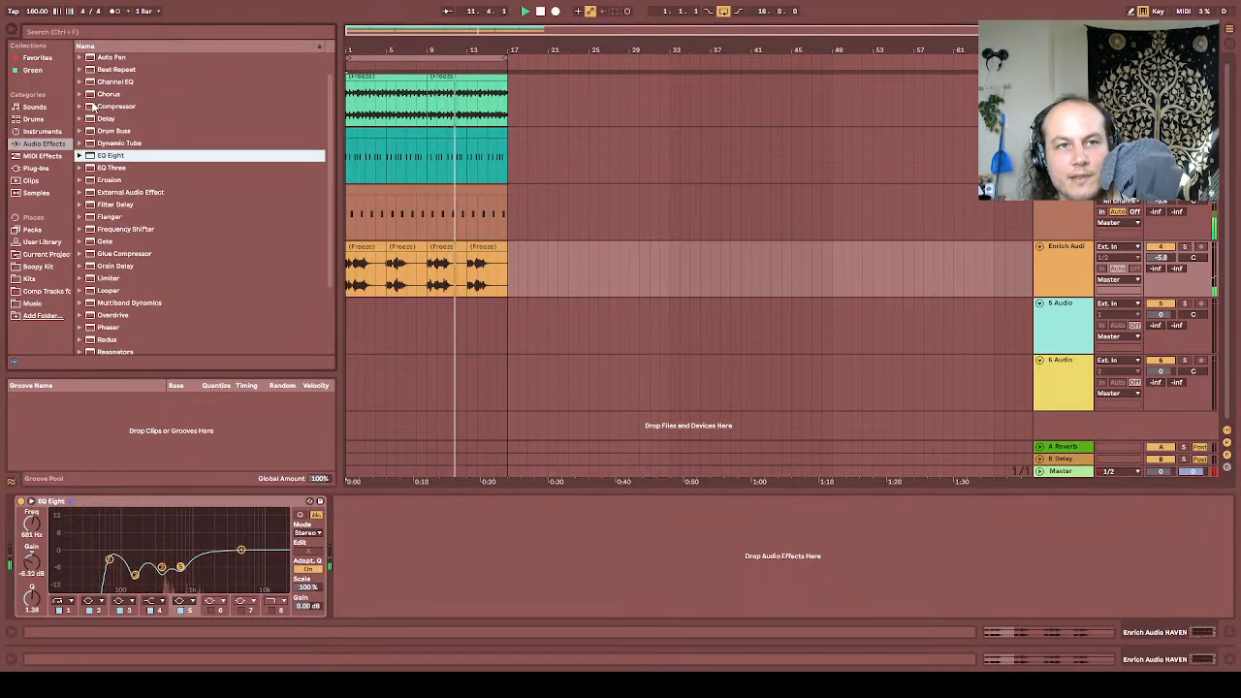
left_click(93, 108)
double_click(93, 107)
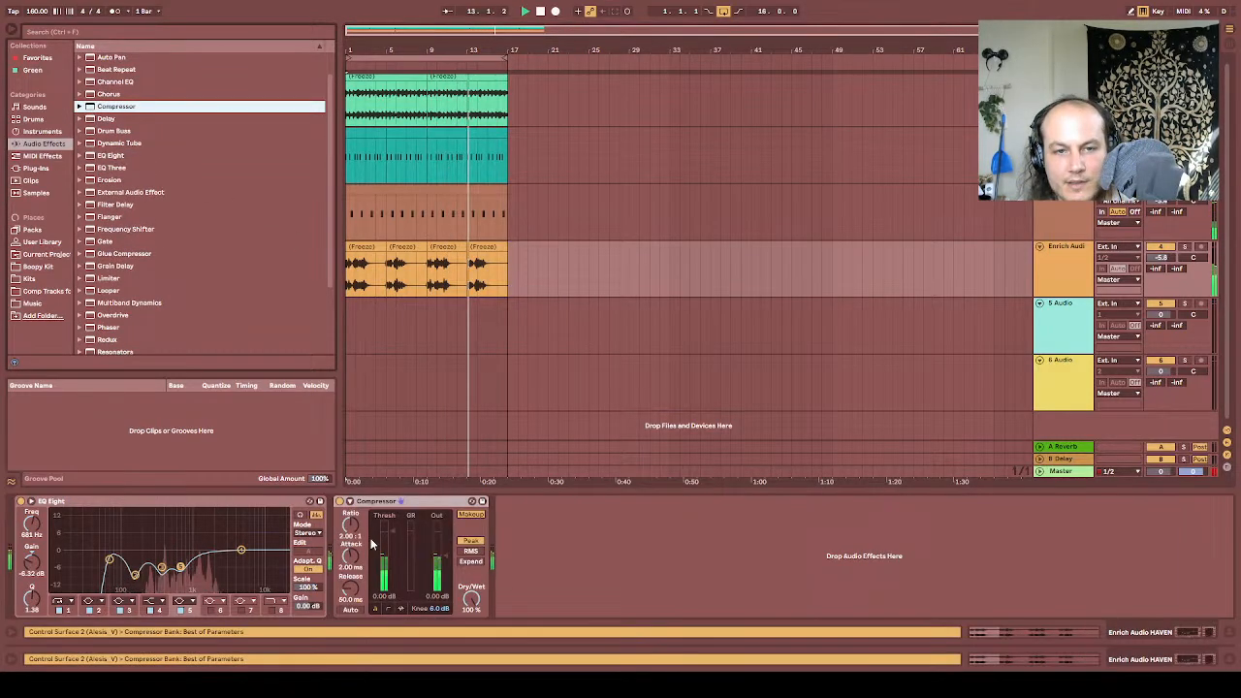
left_click_drag(392, 532, 392, 571)
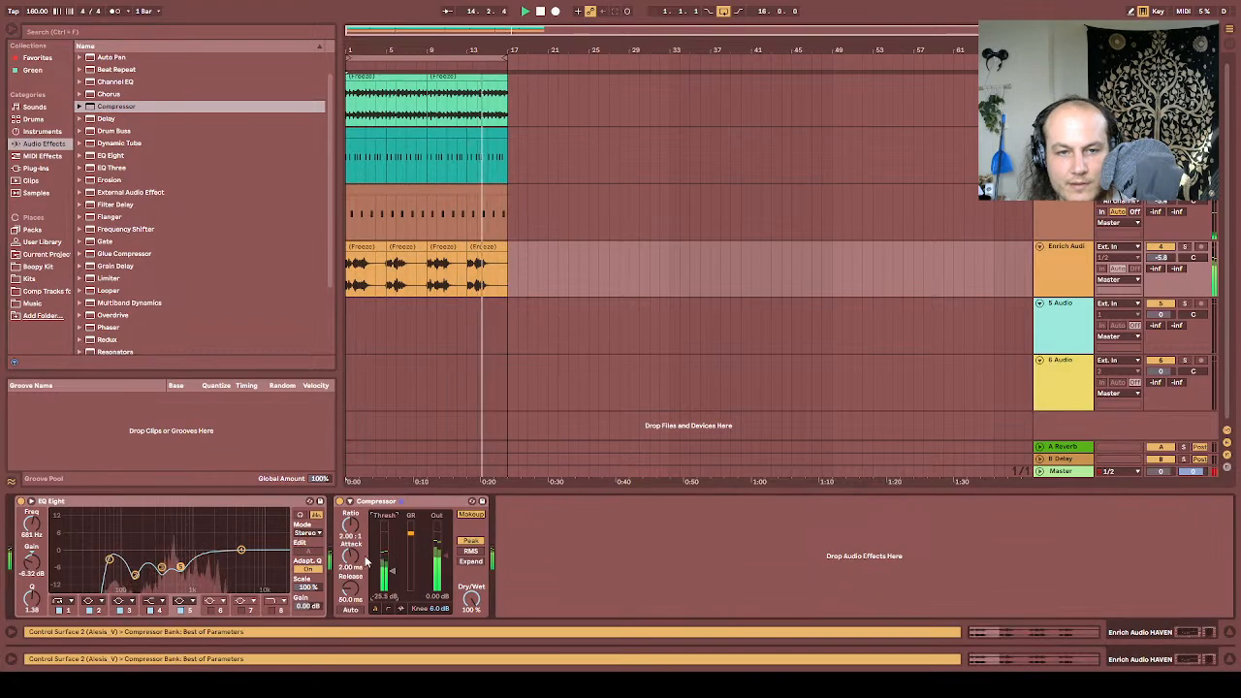
key("space")
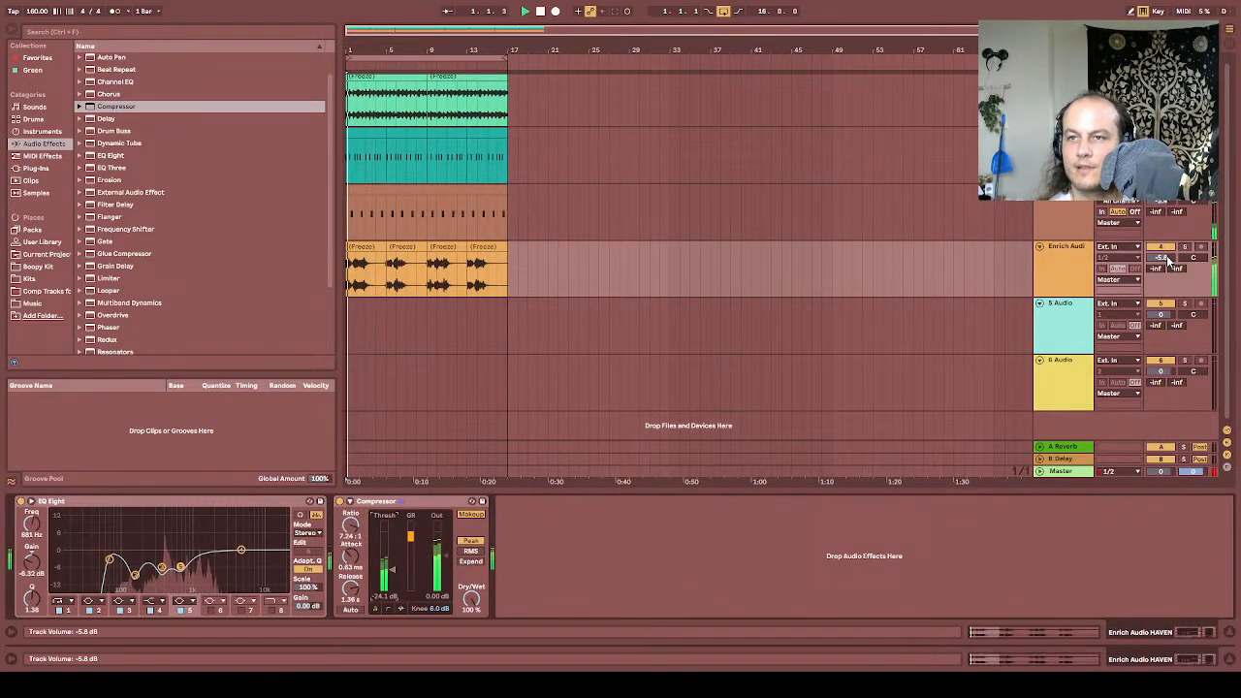
left_click_drag(1169, 260, 1168, 273)
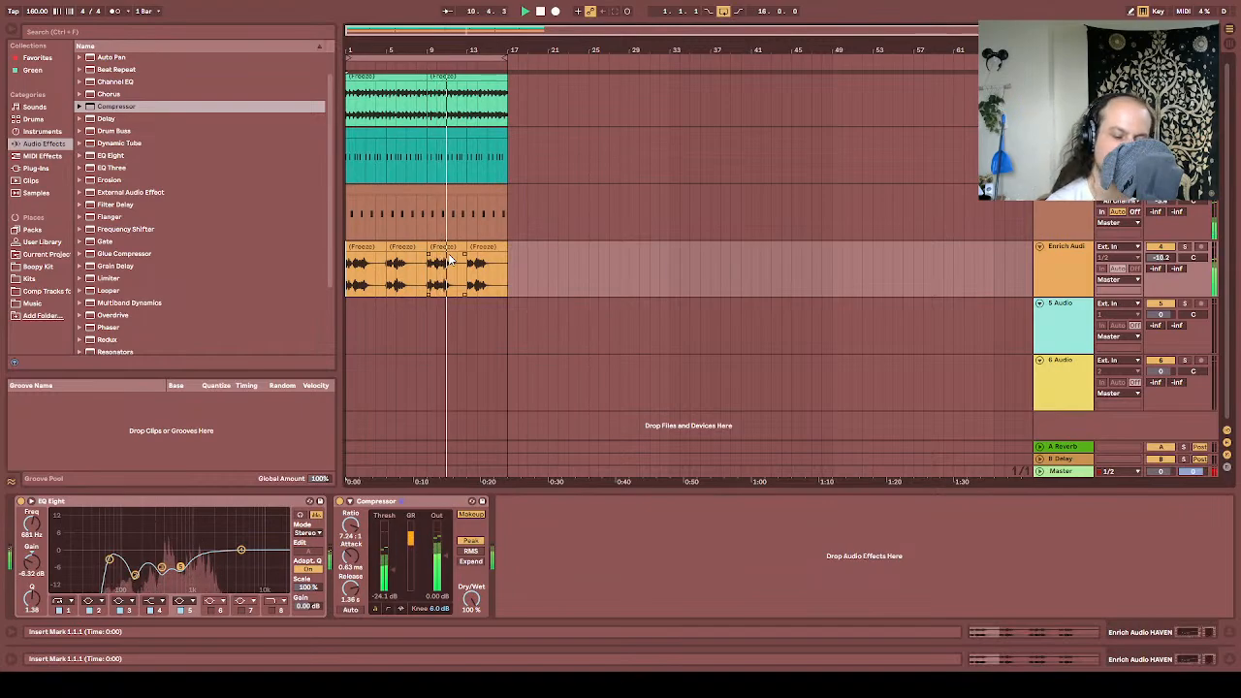
key("space")
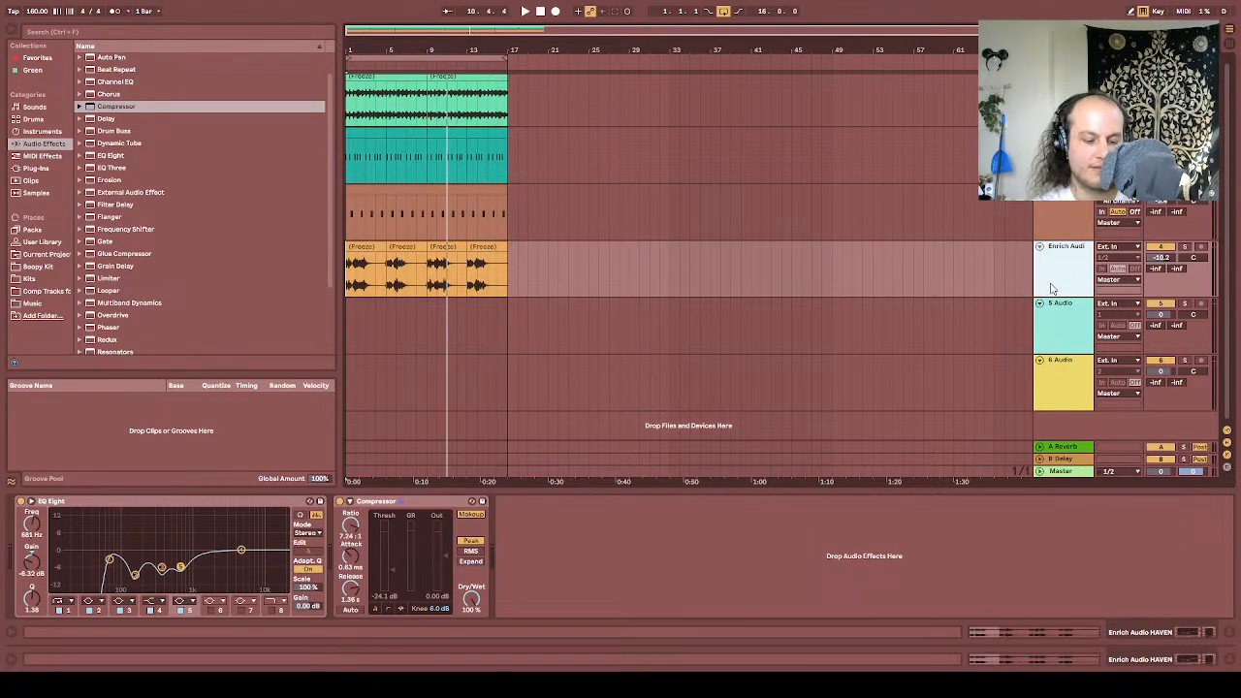
Step: Add a MIDI track below the HAVEN track, play the loop, and browse the Kits folder to the Hatz CH samples
key("ctrl+shift+t")
key("space")
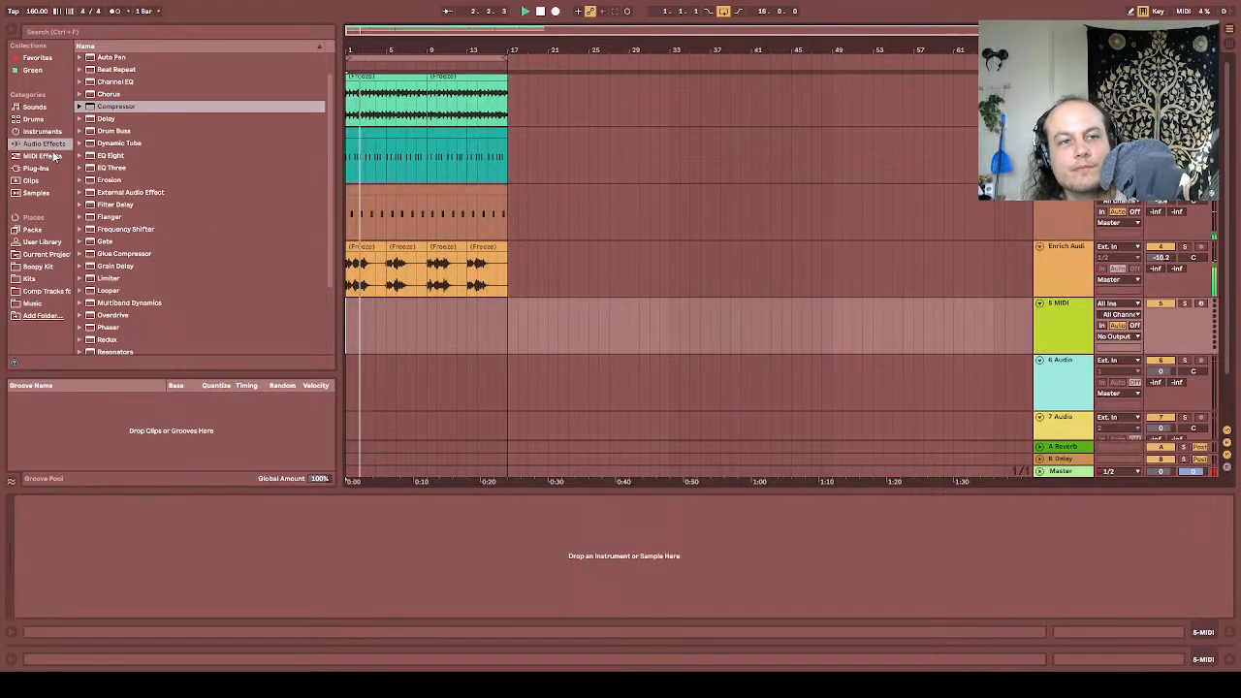
left_click(29, 278)
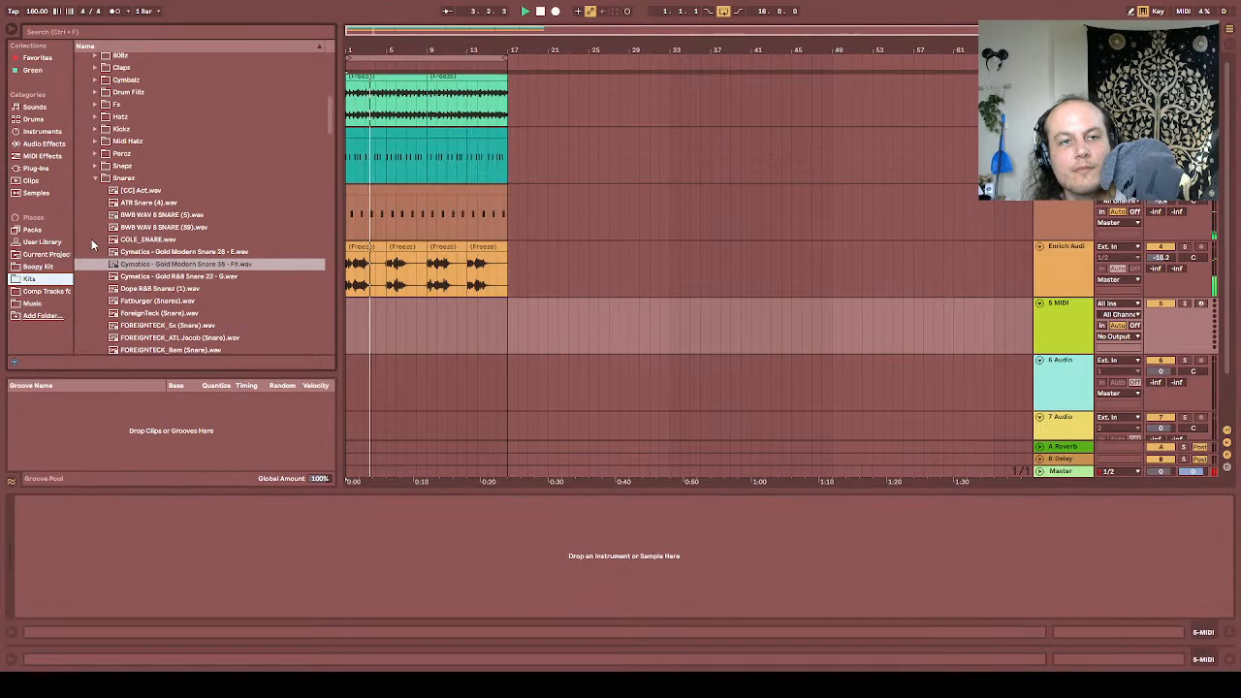
left_click(95, 179)
left_click(96, 117)
left_click(103, 129)
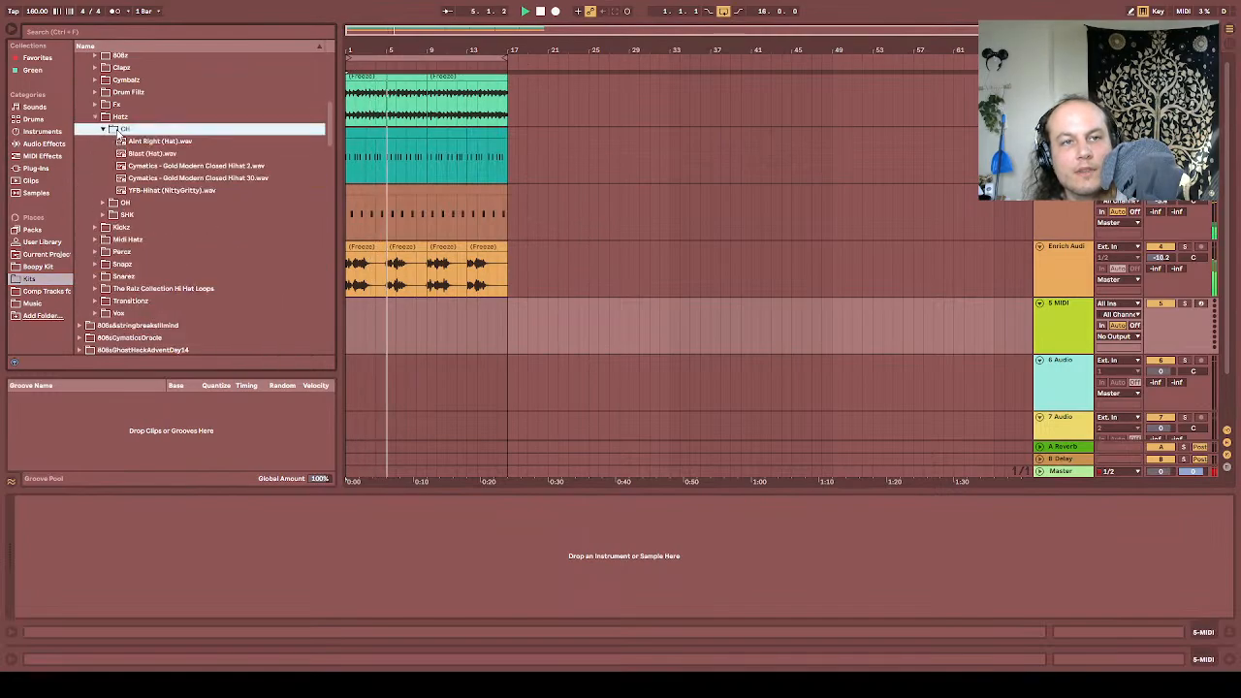
Step: Audition the closed hi-hat samples over the playing loop and load YFB-Hihat (NittyGritty).wav onto the new MIDI track
left_click(172, 137)
key("Down")
key("Down")
key("Down")
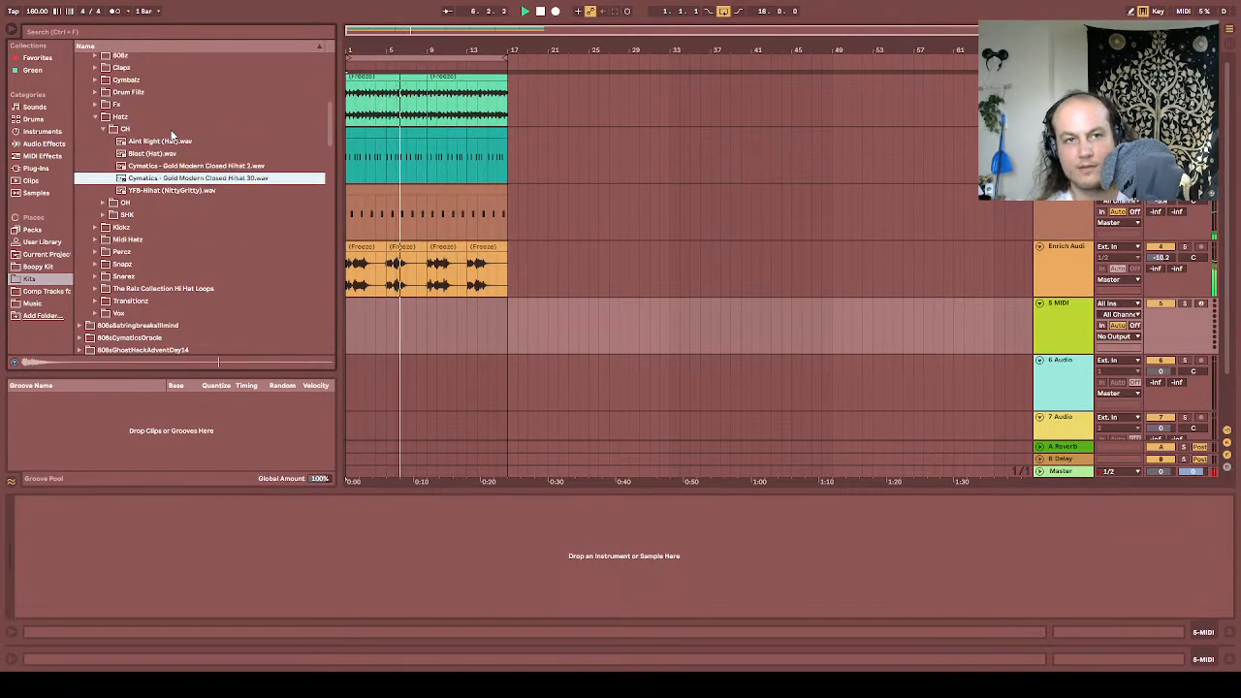
key("Down")
key("Up")
key("Up")
key("Down")
key("Down")
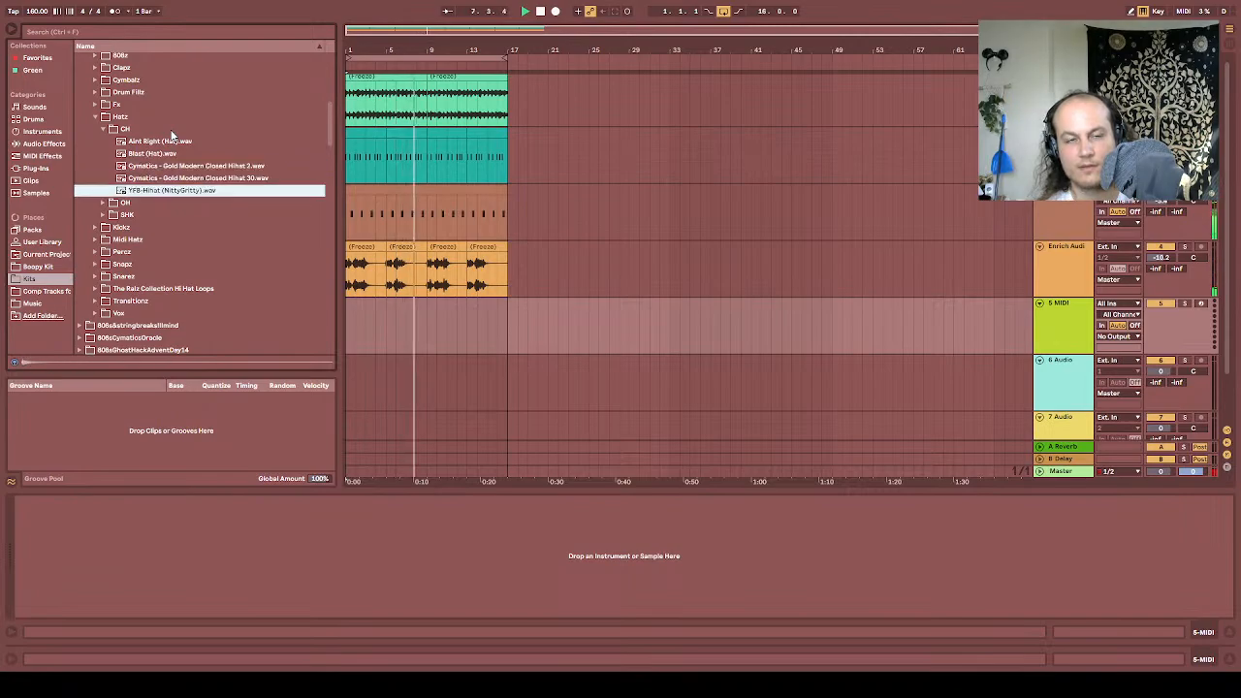
left_click(1067, 305)
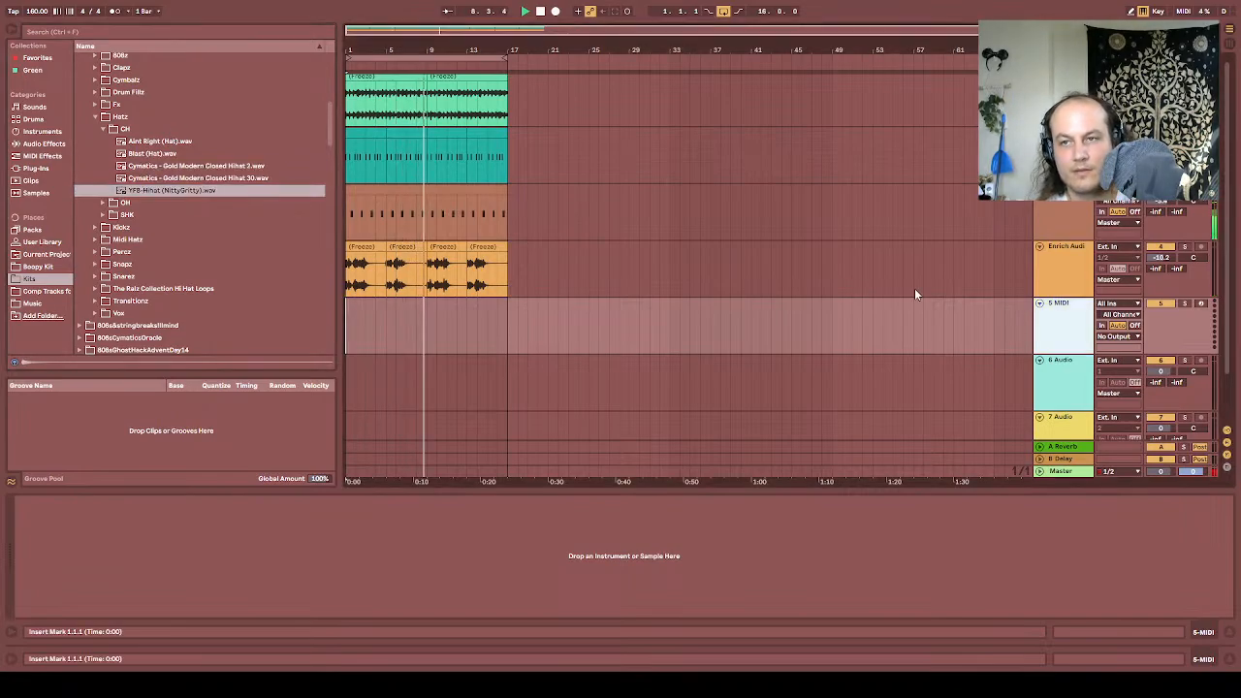
double_click(161, 191)
Step: Create an eight-bar MIDI clip from bar 1 on the hi-hat track and add eighth-note C3 hits at 1.1.1, 1.1.3 and 1.2.1
left_click_drag(432, 328, 343, 319)
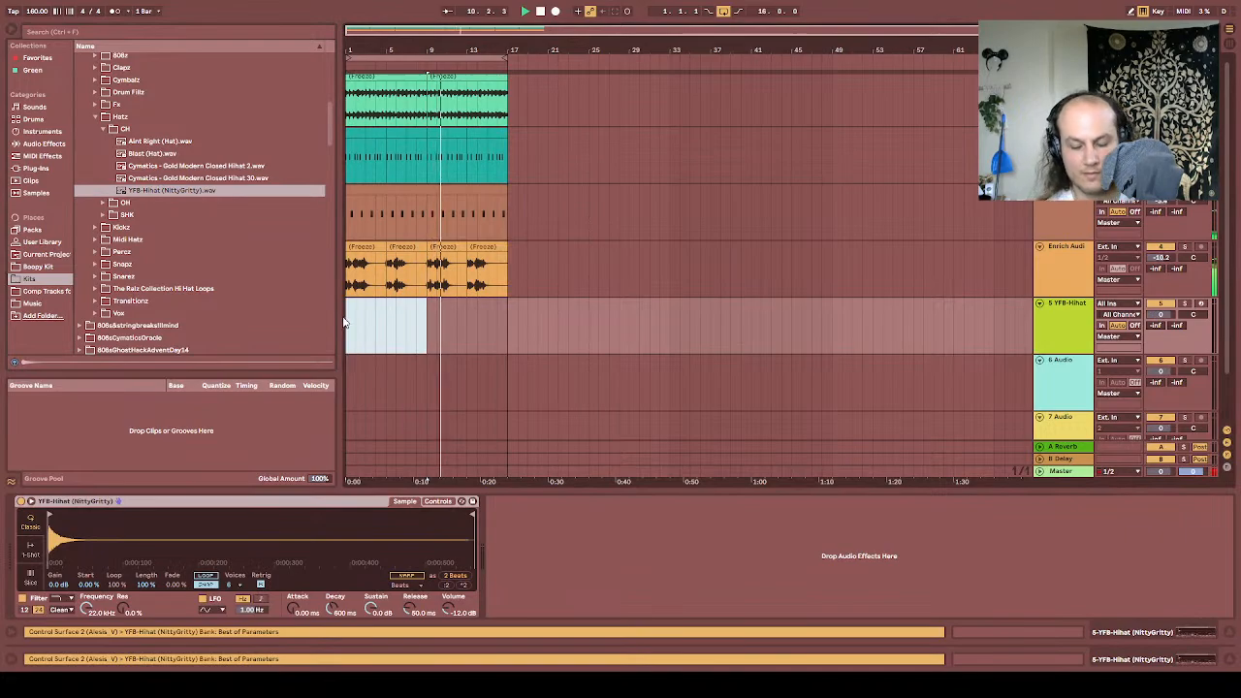
key("ctrl+shift+m")
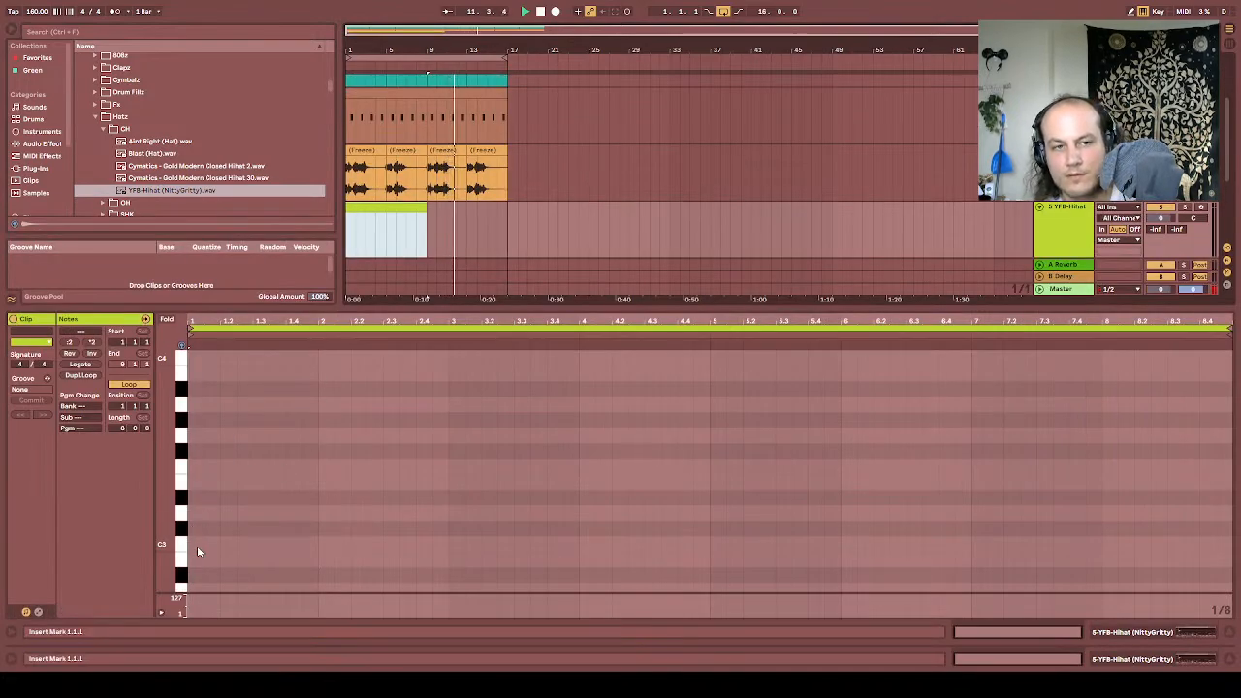
left_click(197, 547)
double_click(194, 546)
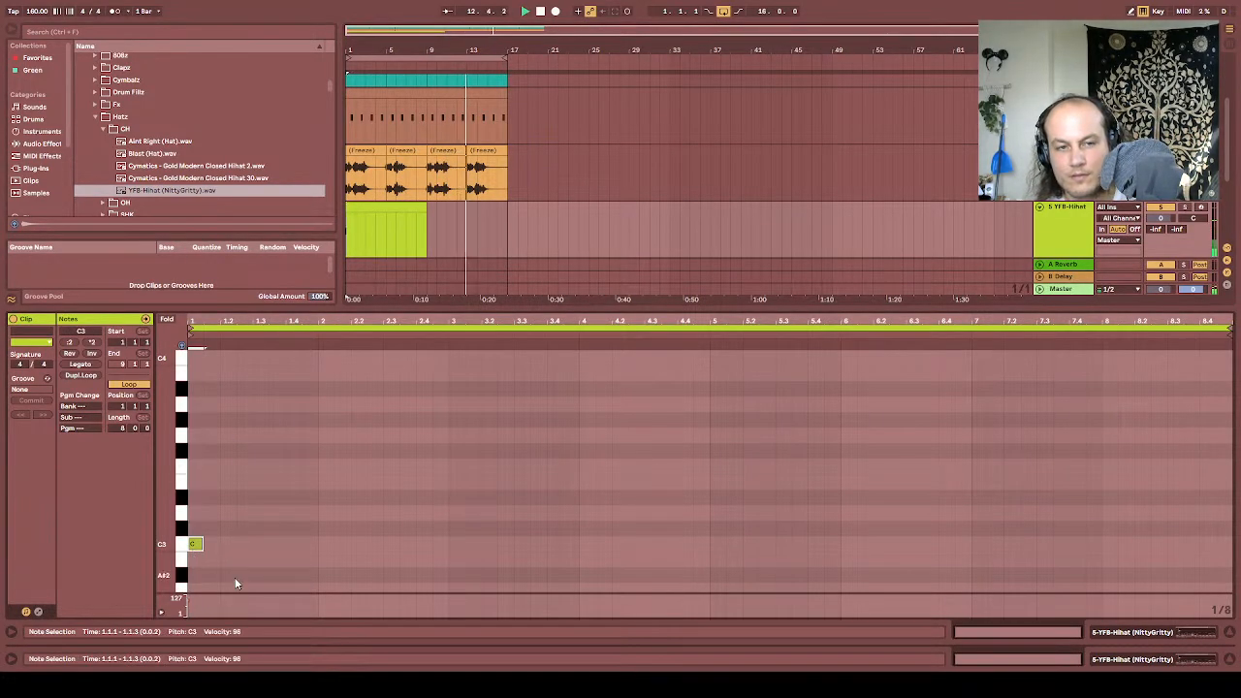
double_click(217, 547)
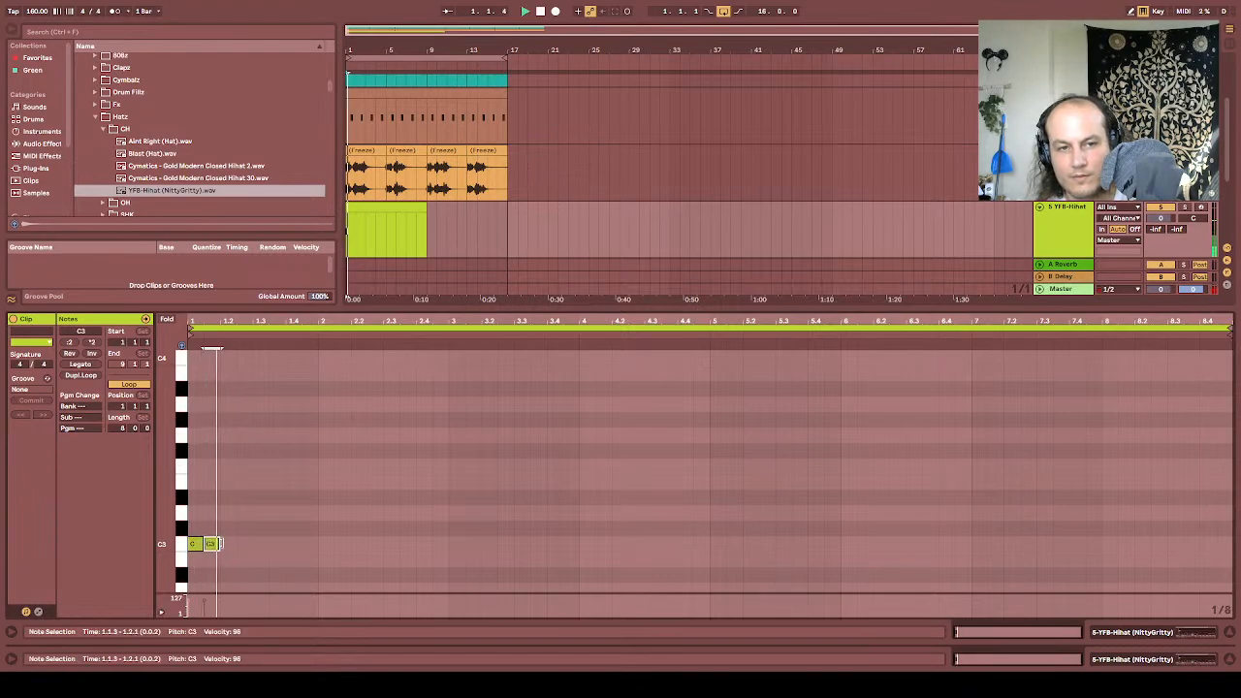
double_click(225, 547)
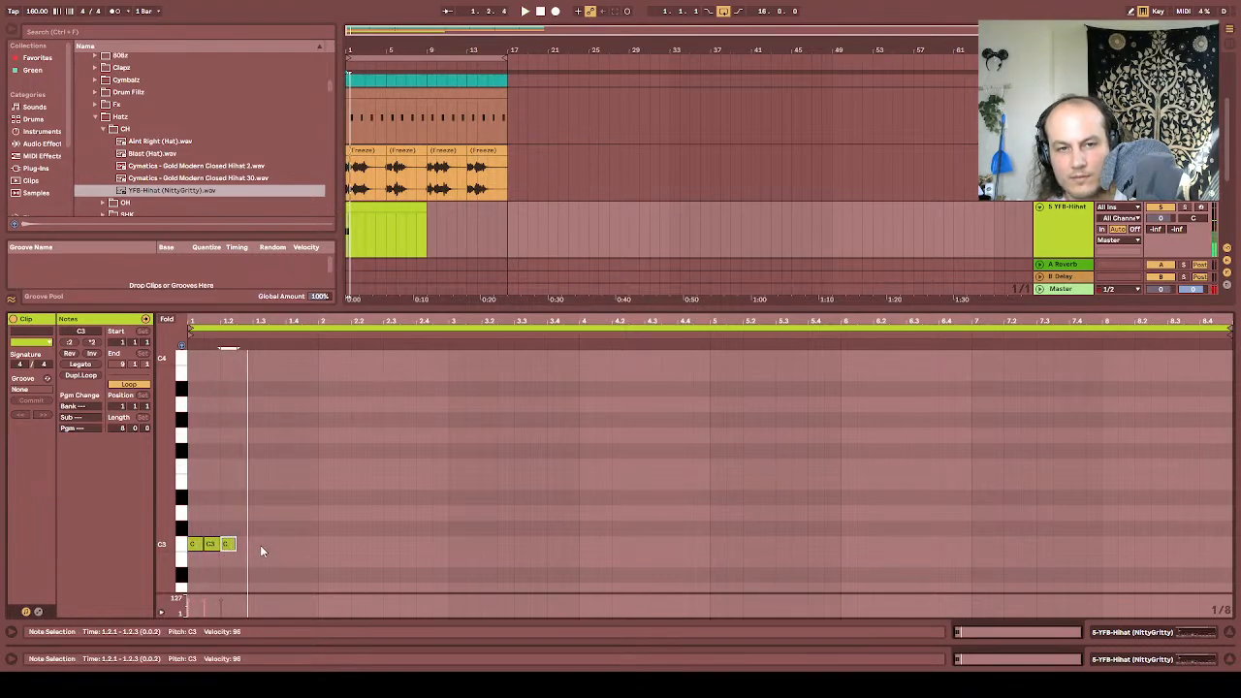
Step: Add a C3 hat note at 1.3.1, shorten it to a sixteenth, and duplicate it twice to fill 1.3.2 and 1.3.3
key("space")
key("space")
left_click_drag(269, 324, 264, 407)
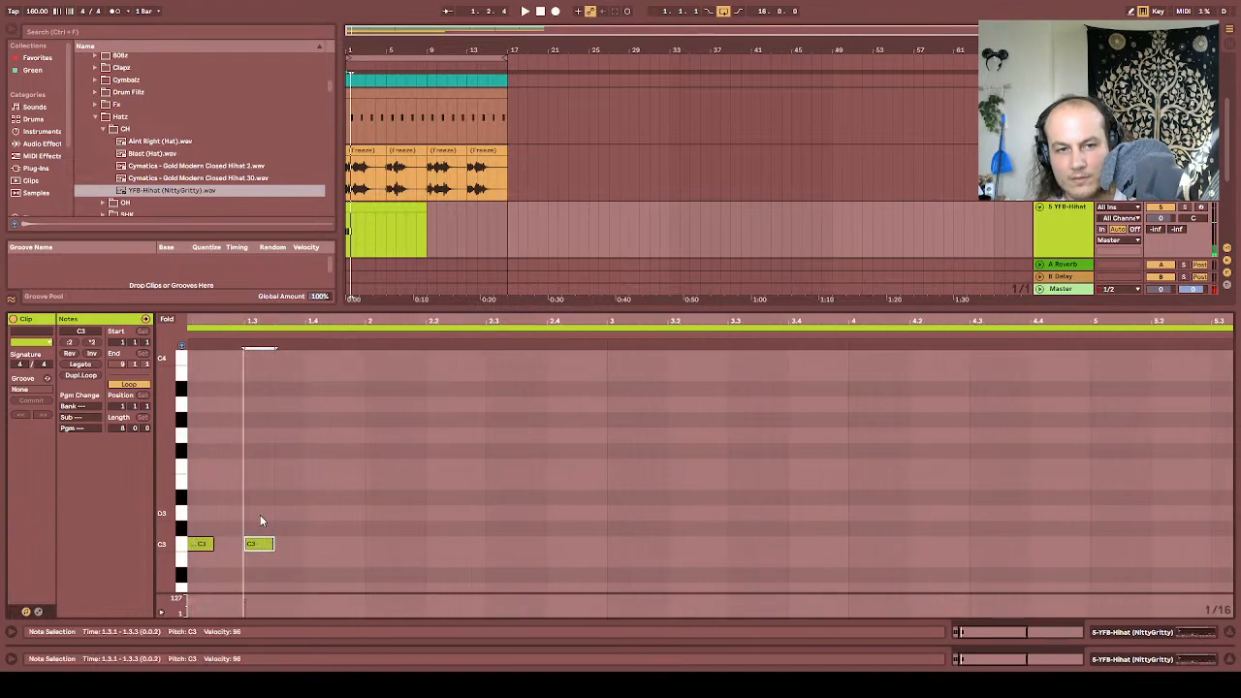
left_click_drag(273, 548, 260, 544)
key("ctrl+d")
key("ctrl+d")
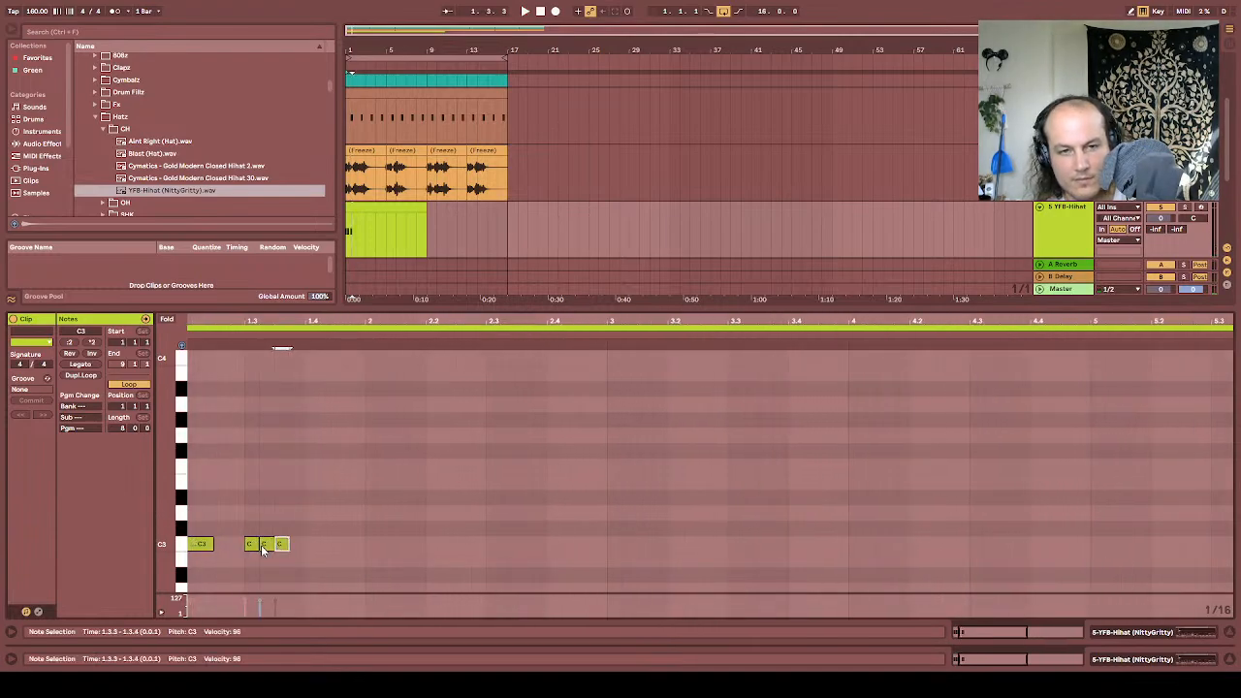
key("space")
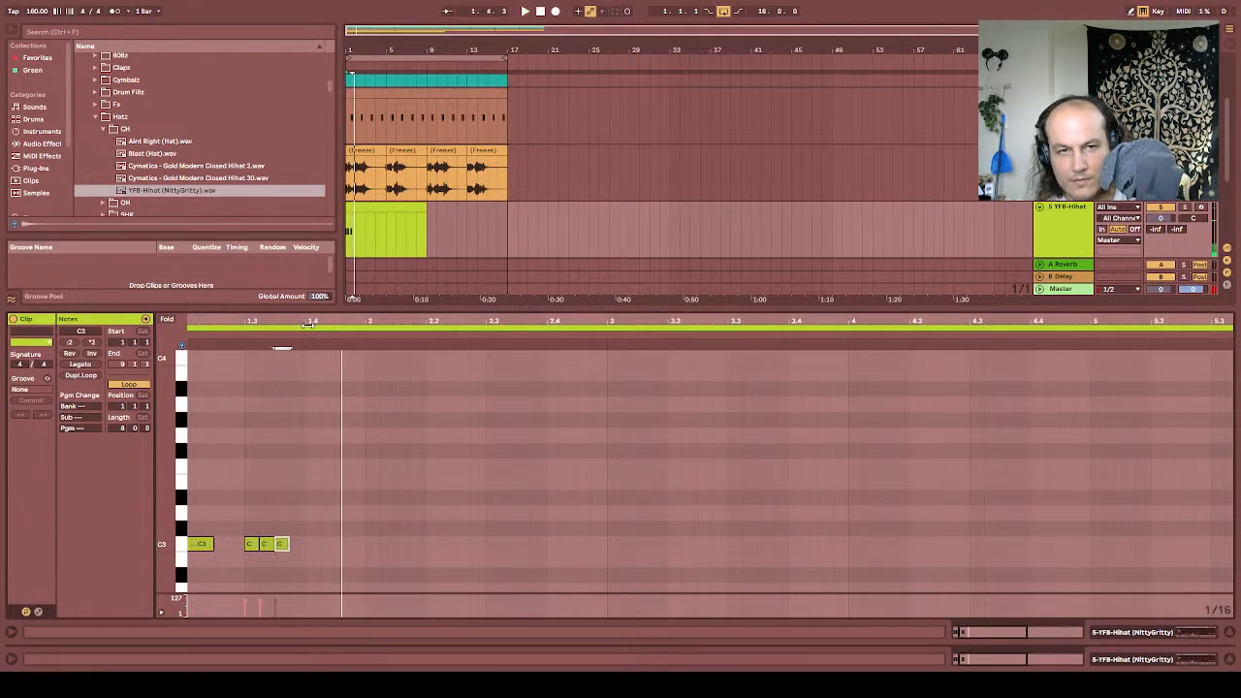
left_click_drag(310, 321, 388, 326)
key("space")
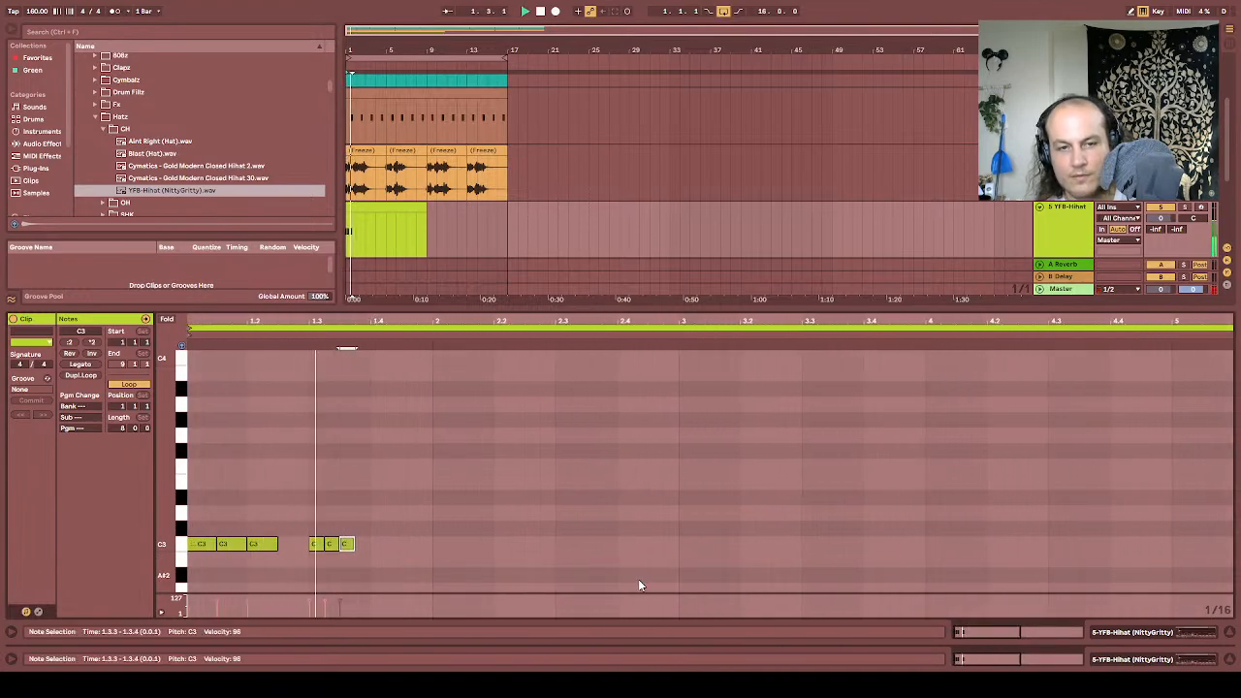
Step: Add sixteenth-note C3 hats at 1.4.3, 2.1.3 and 2.2.3, checking them against the playing loop
double_click(407, 546)
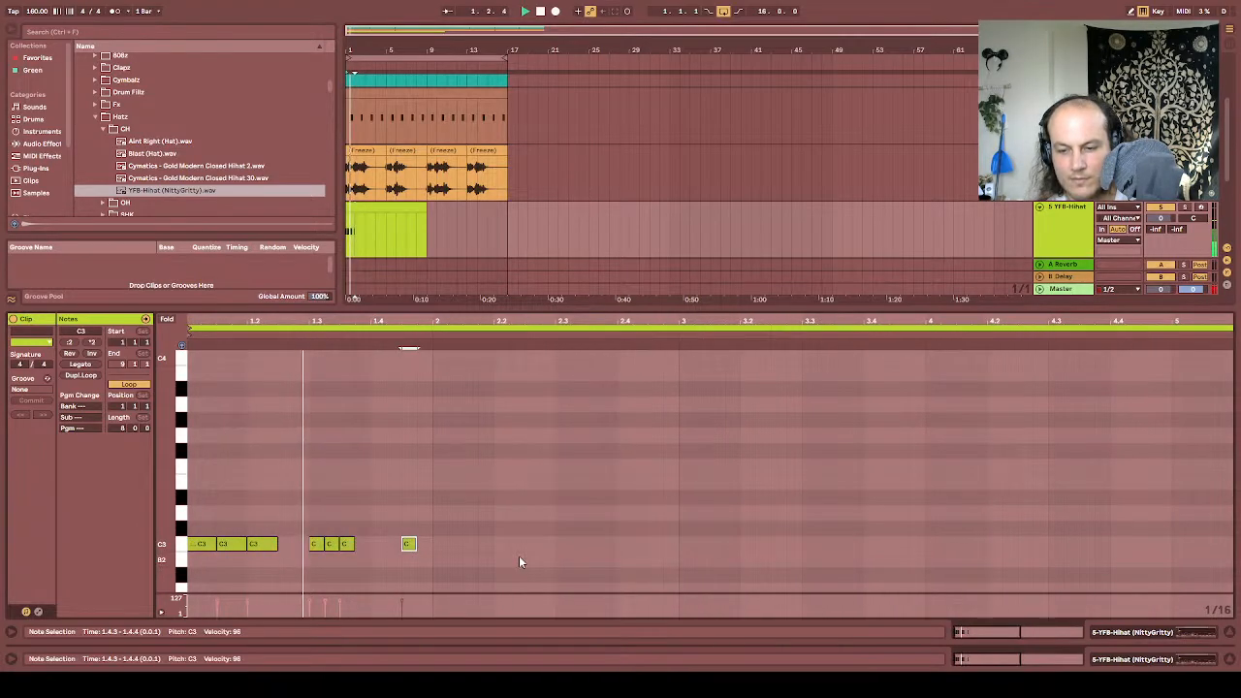
double_click(469, 544)
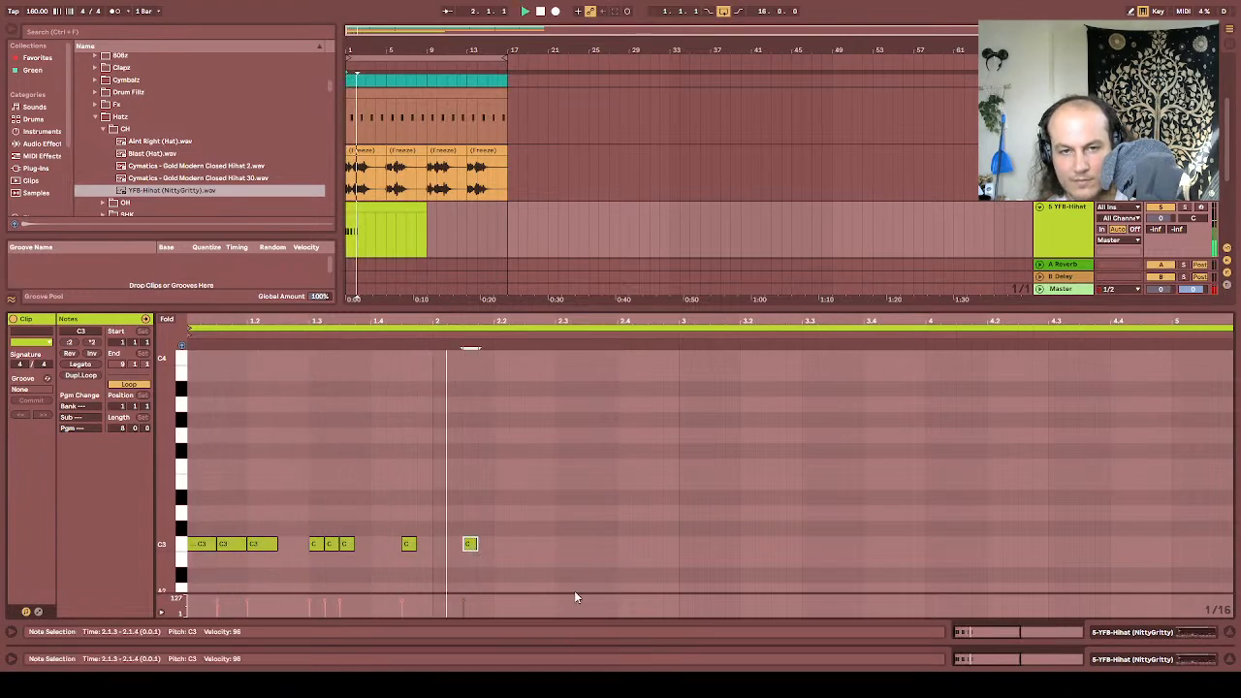
mouse_move(469, 546)
left_mouse_down()
mouse_move(455, 546)
mouse_move(471, 547)
left_mouse_up()
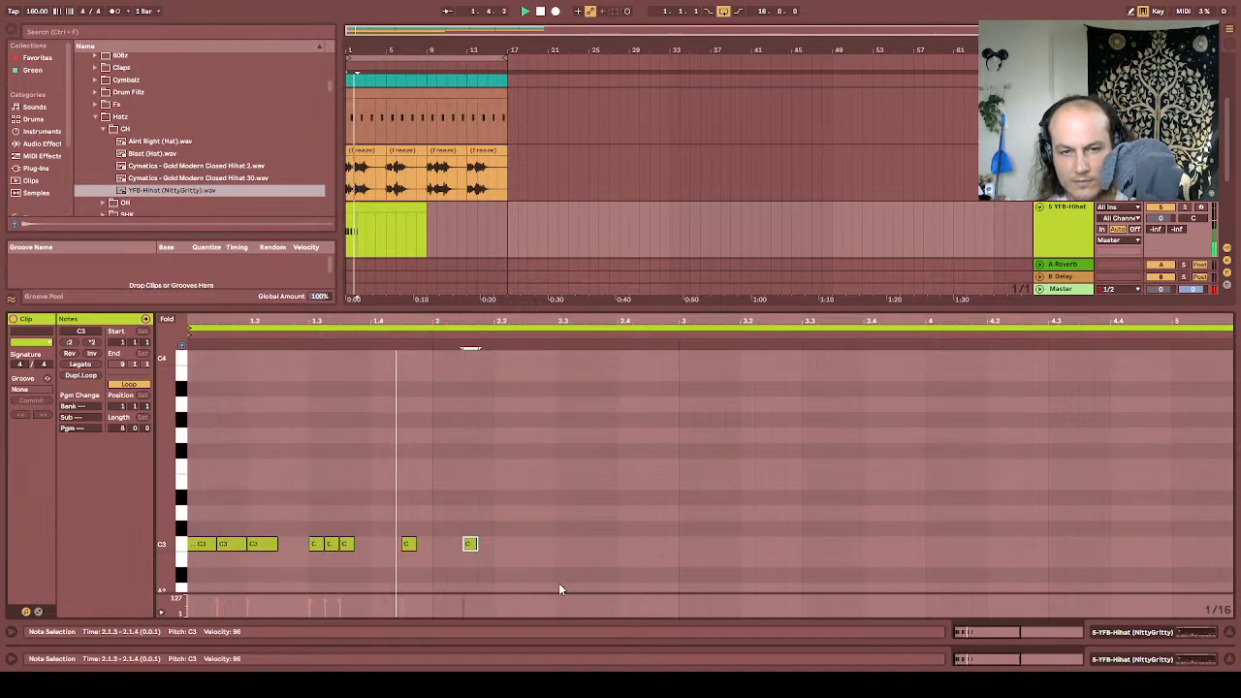
left_click(524, 550)
key("space")
double_click(530, 545)
key("space")
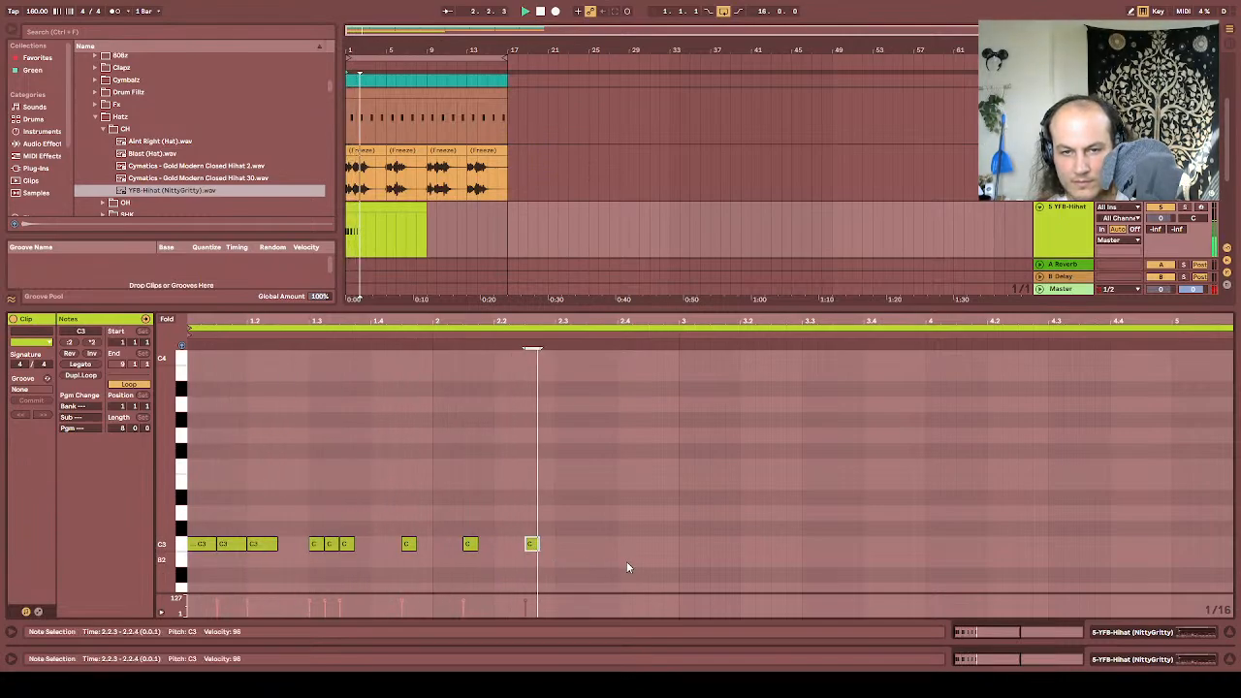
Step: Add sixteenth-note C3 hats at 2.4.1 and 2.4.3, and play the pattern back
key("space")
double_click(593, 544)
left_click_drag(593, 544, 624, 546)
double_click(655, 544)
key("space")
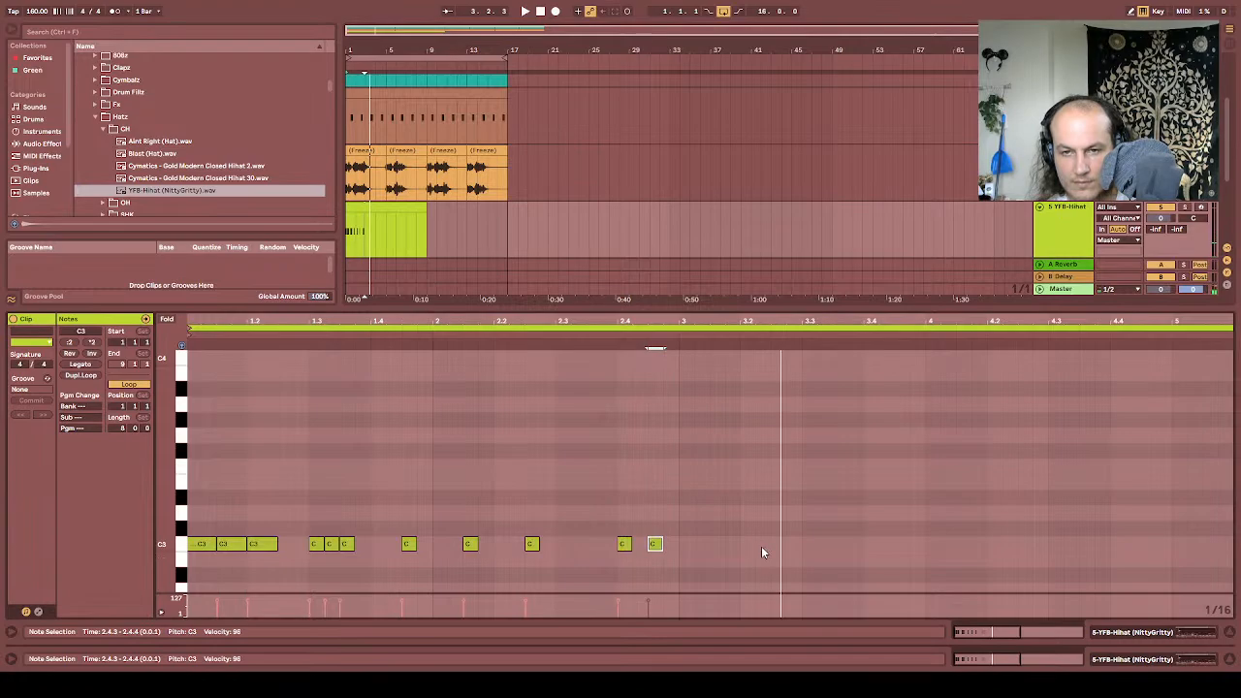
key("space")
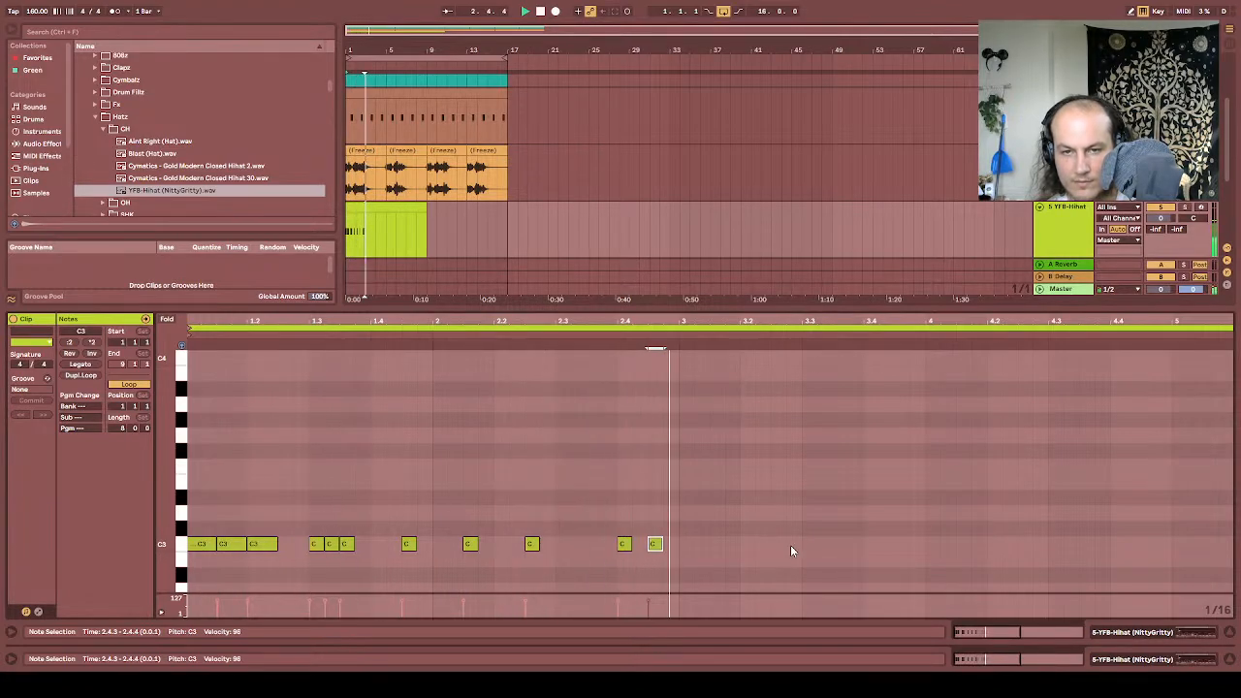
Step: Add sixteenth-note C3 hats at 3.4.1, 4.1.3 and 4.2.3, plus three consecutive ones from 4.4.1 to 4.4.3
double_click(867, 544)
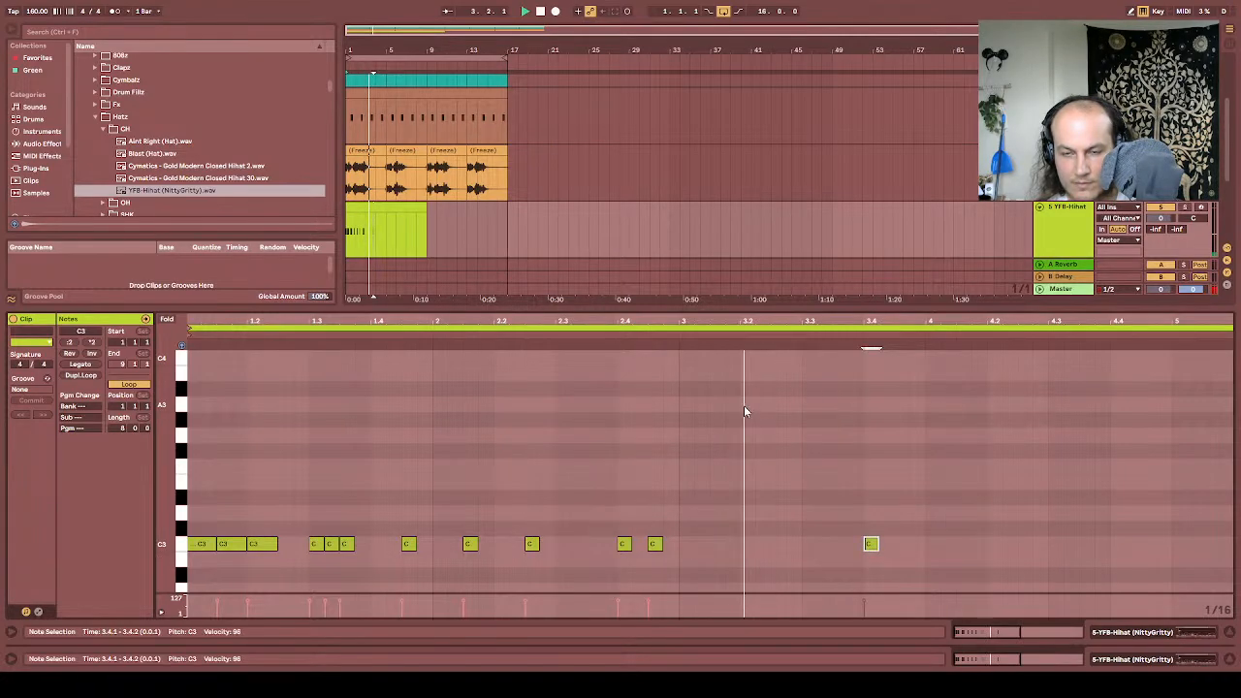
double_click(963, 543)
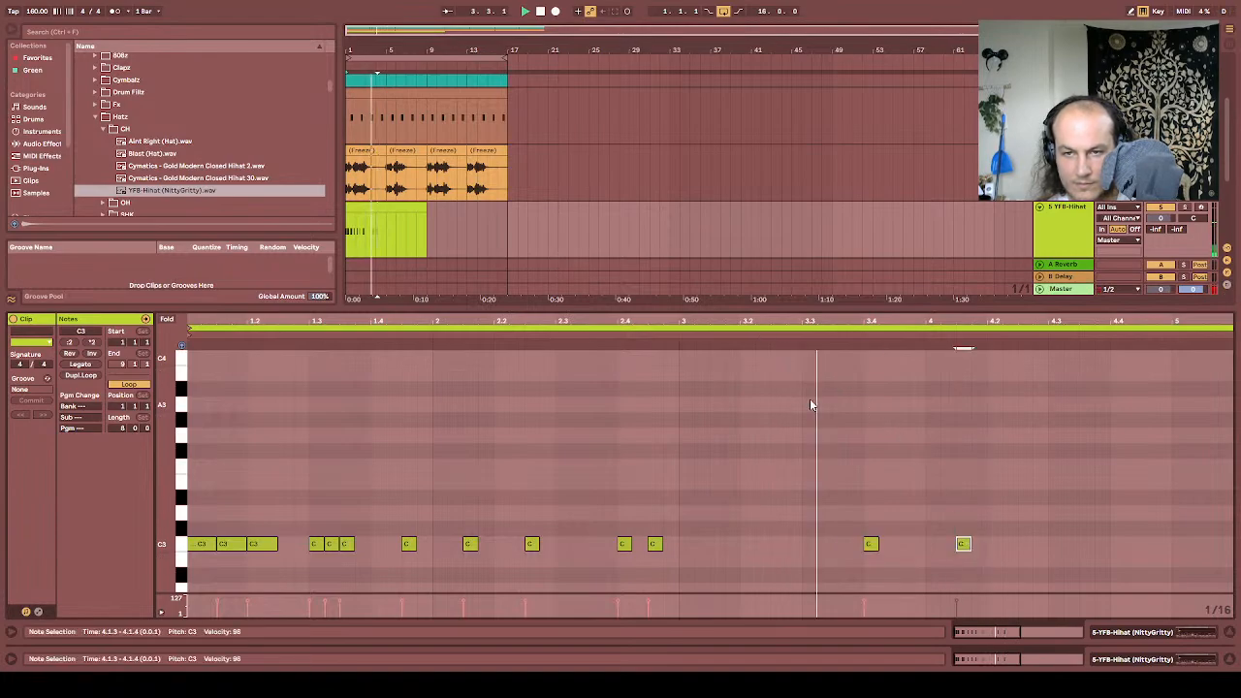
double_click(1025, 544)
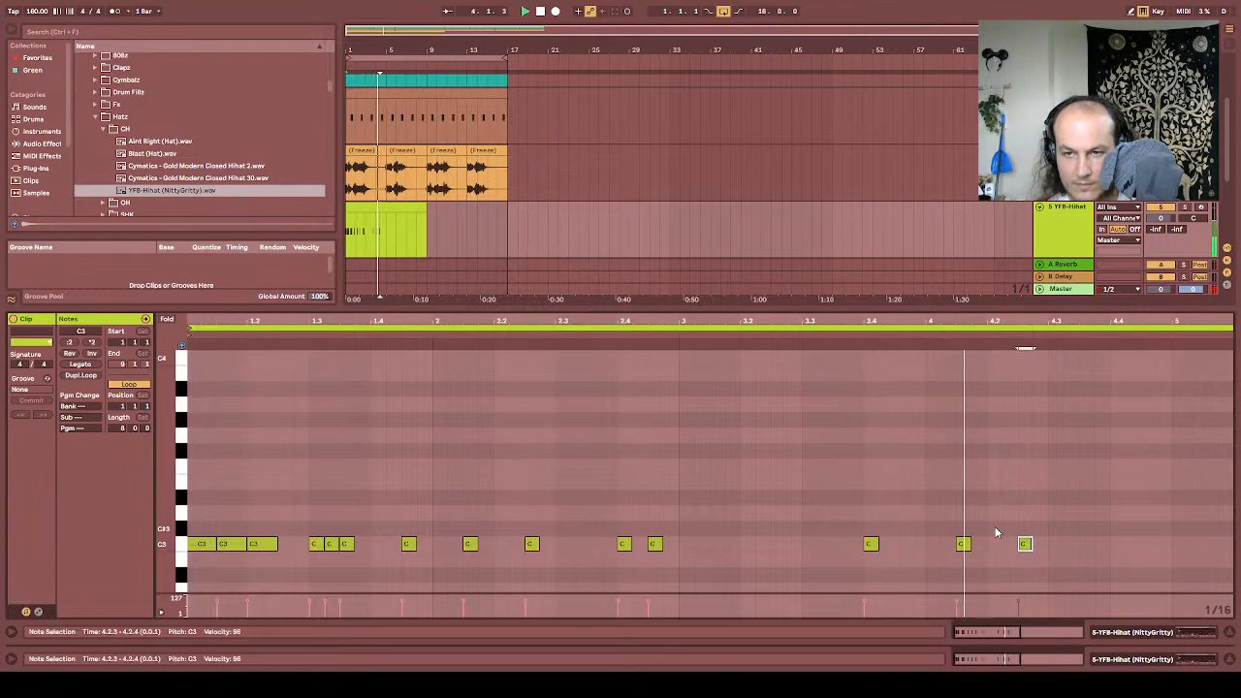
double_click(1118, 544)
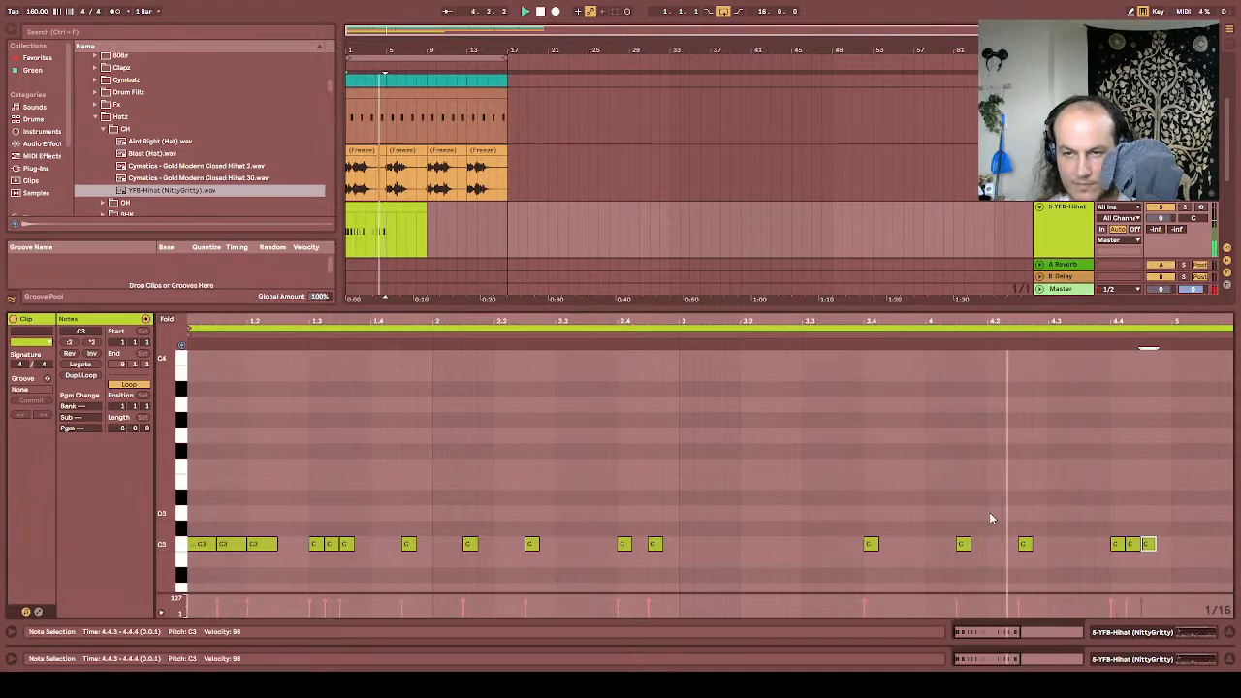
Step: Shorten the hi-hat clip to four bars and duplicate it three times to fill the 16-bar loop
left_click_drag(425, 207, 388, 208)
key("ctrl+d")
key("ctrl+d")
key("ctrl+d")
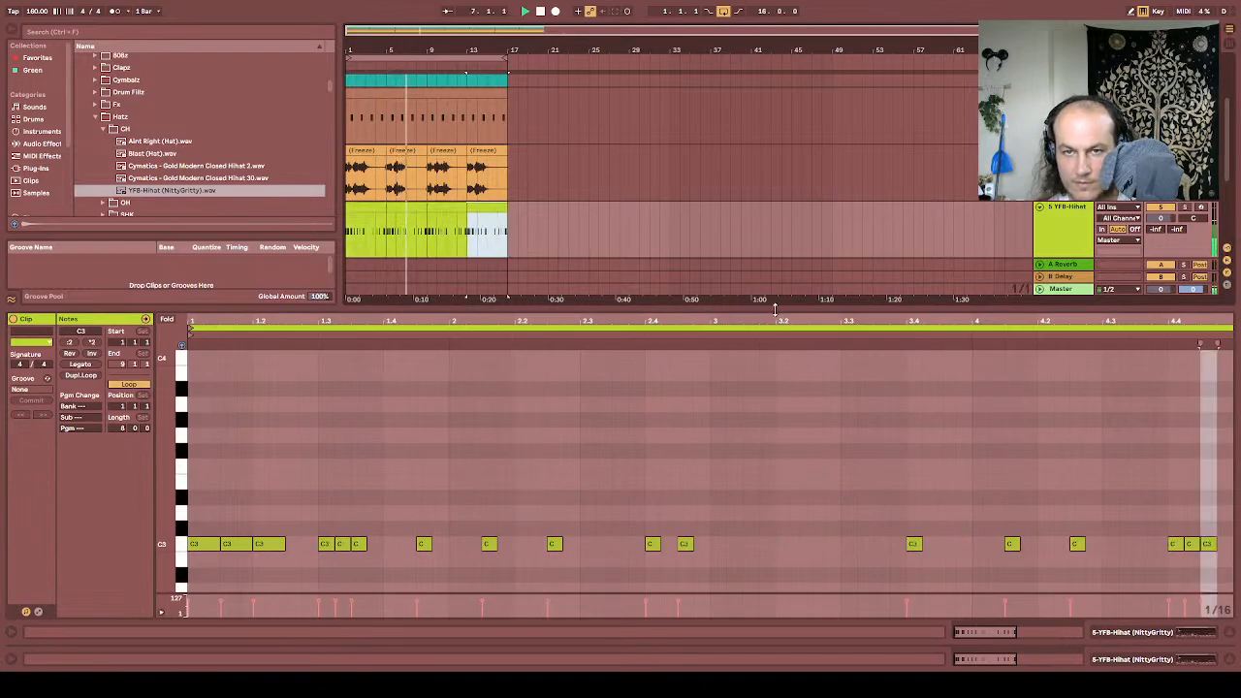
Step: Enlarge the arrangement area and set the YFB-Hihat track's volume to -13.5 dB
left_click_drag(781, 309, 829, 455)
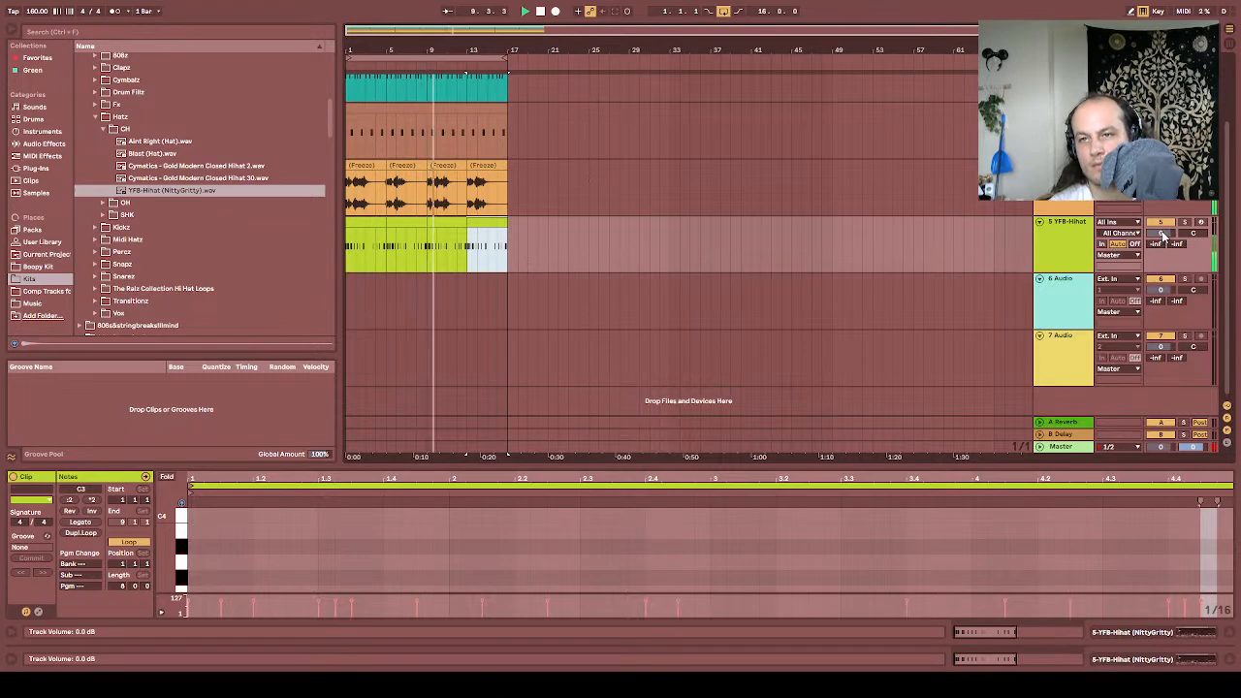
left_click_drag(1161, 233, 1161, 330)
left_click_drag(1160, 232, 1161, 229)
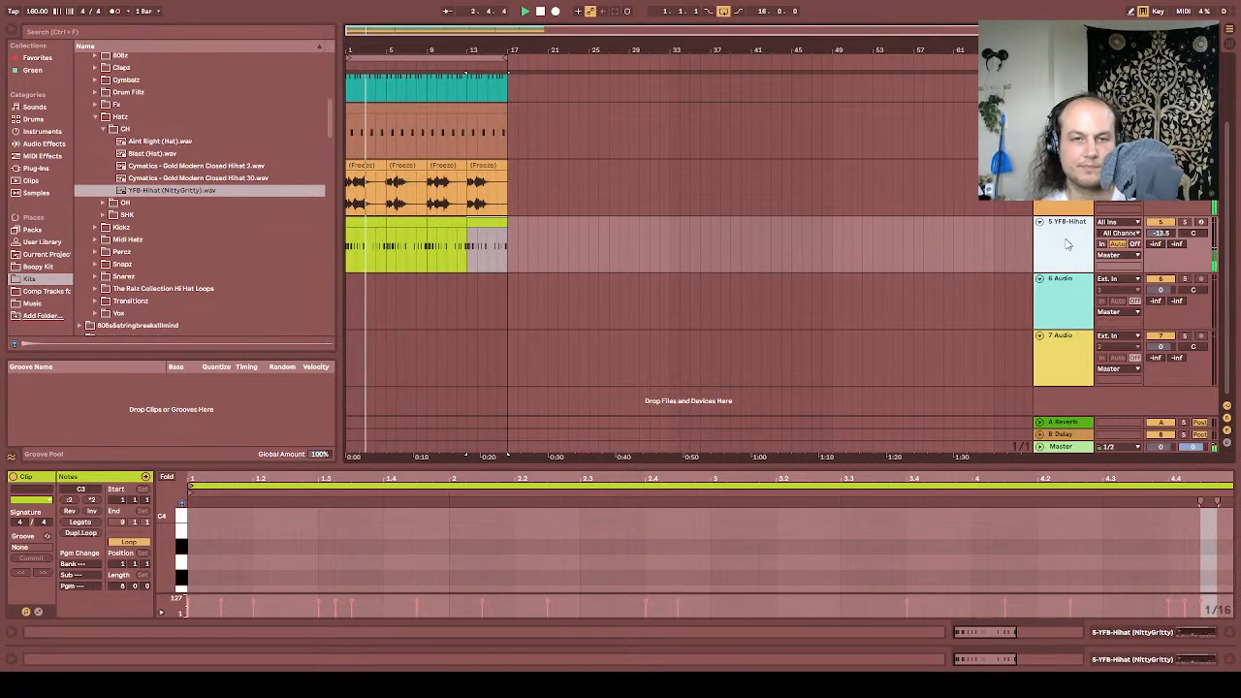
Step: Add a MIDI track below the hi-hats and load PASSION Clap 3.wav from the kit's Clapz folder onto it
key("ctrl+shift+t")
left_click(103, 129)
left_click(94, 117)
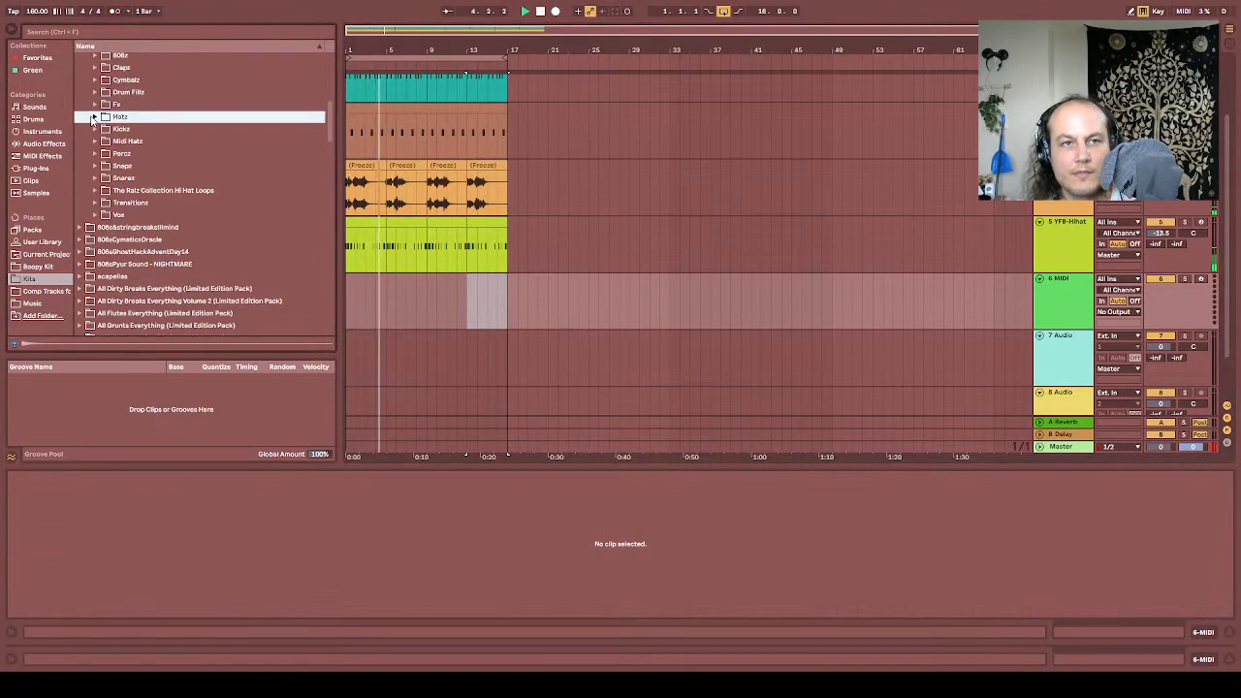
left_click(94, 67)
left_click(150, 214)
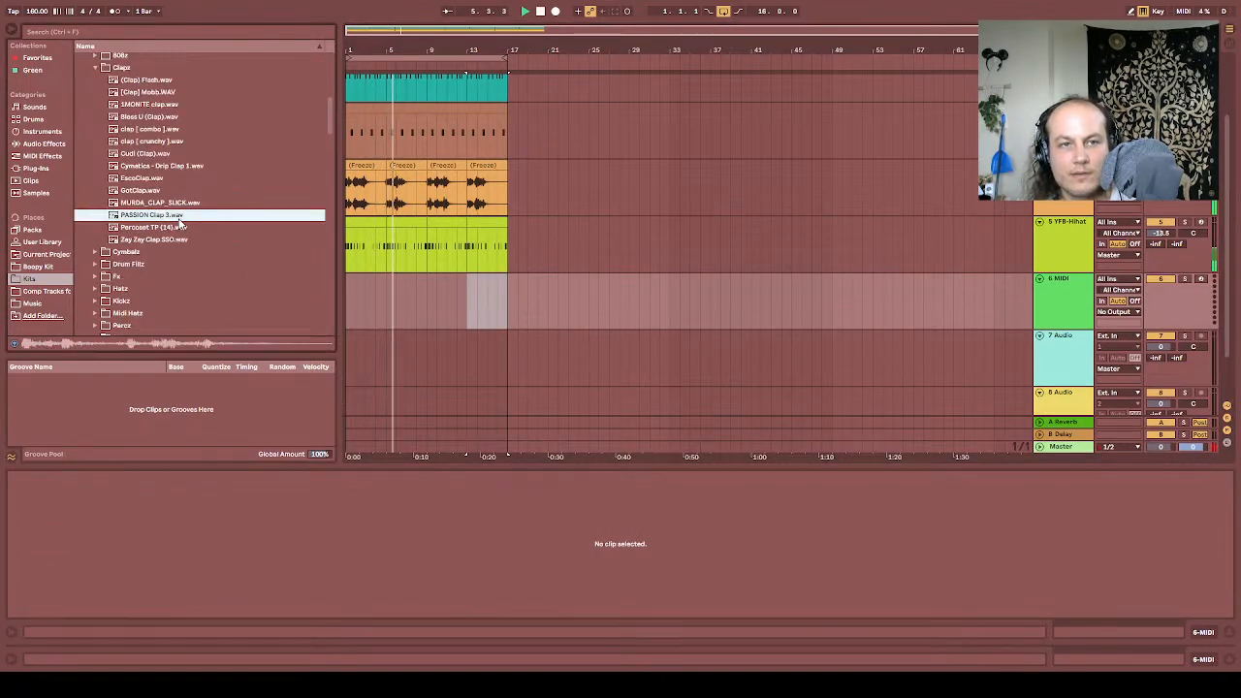
left_click(1072, 298)
double_click(138, 214)
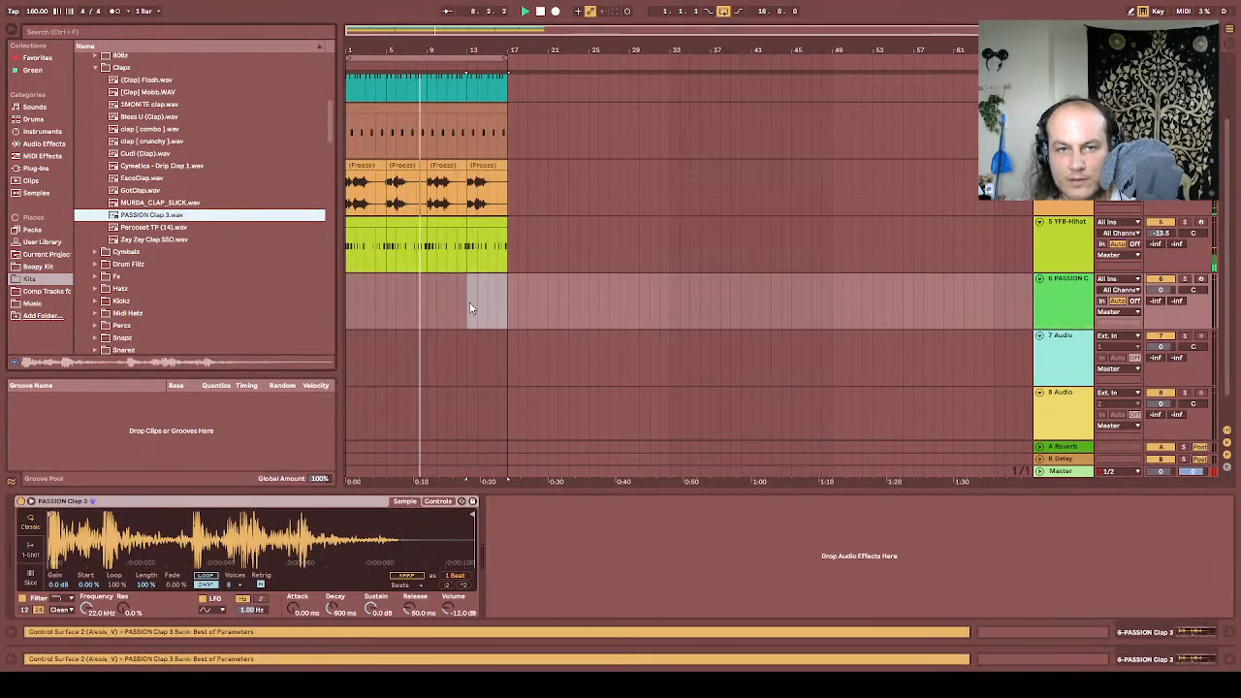
Step: Create an eight-bar MIDI clip from bar 1 on the clap track and place an eighth-note C3 clap at 1.2.3
left_click_drag(424, 300, 308, 305)
key("ctrl+shift+m")
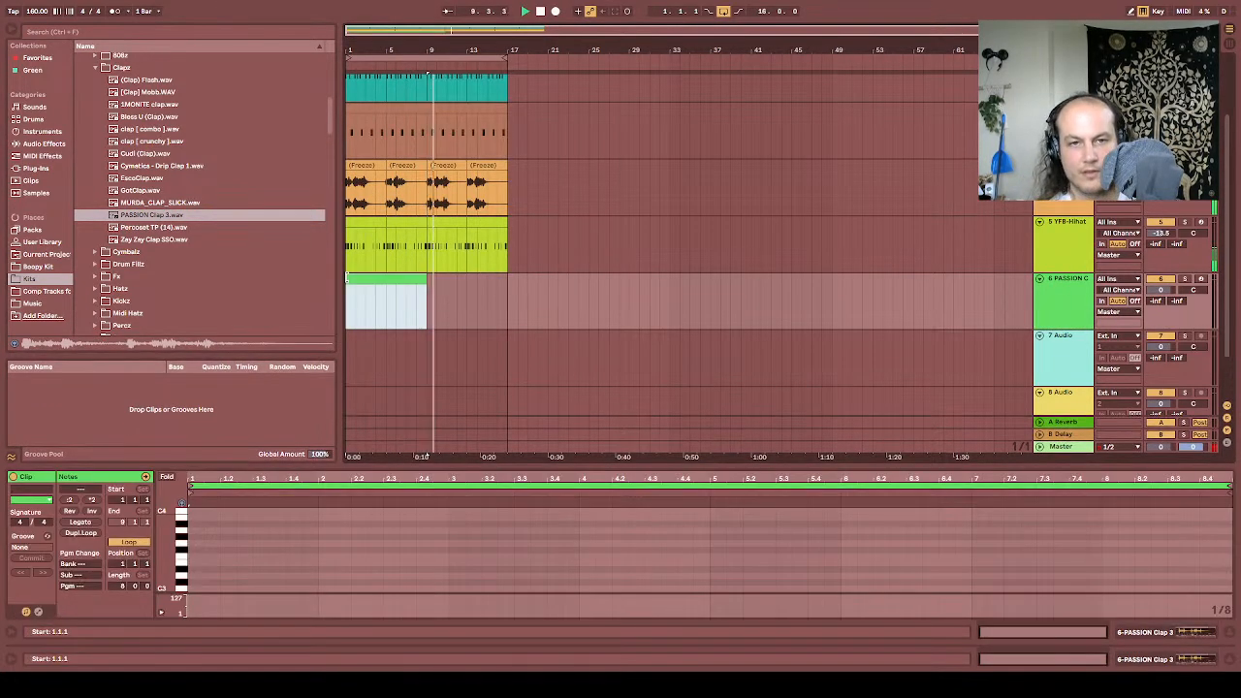
left_click_drag(590, 466, 591, 358)
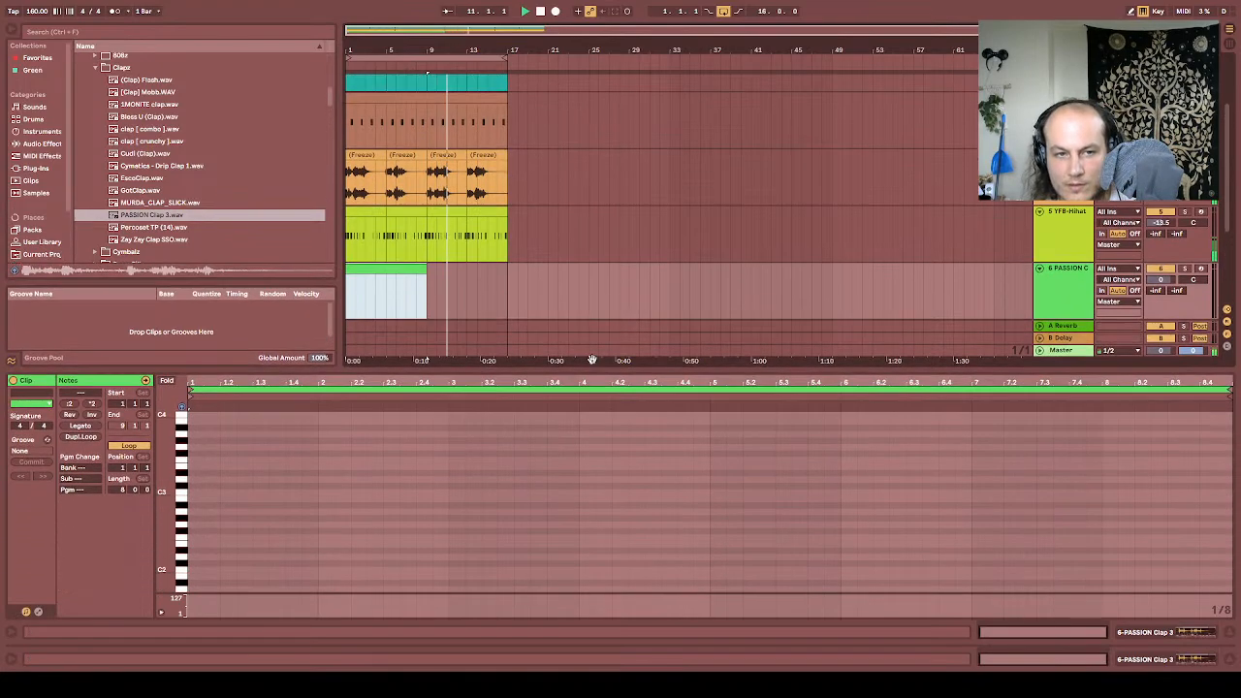
key("space")
key("space")
double_click(255, 493)
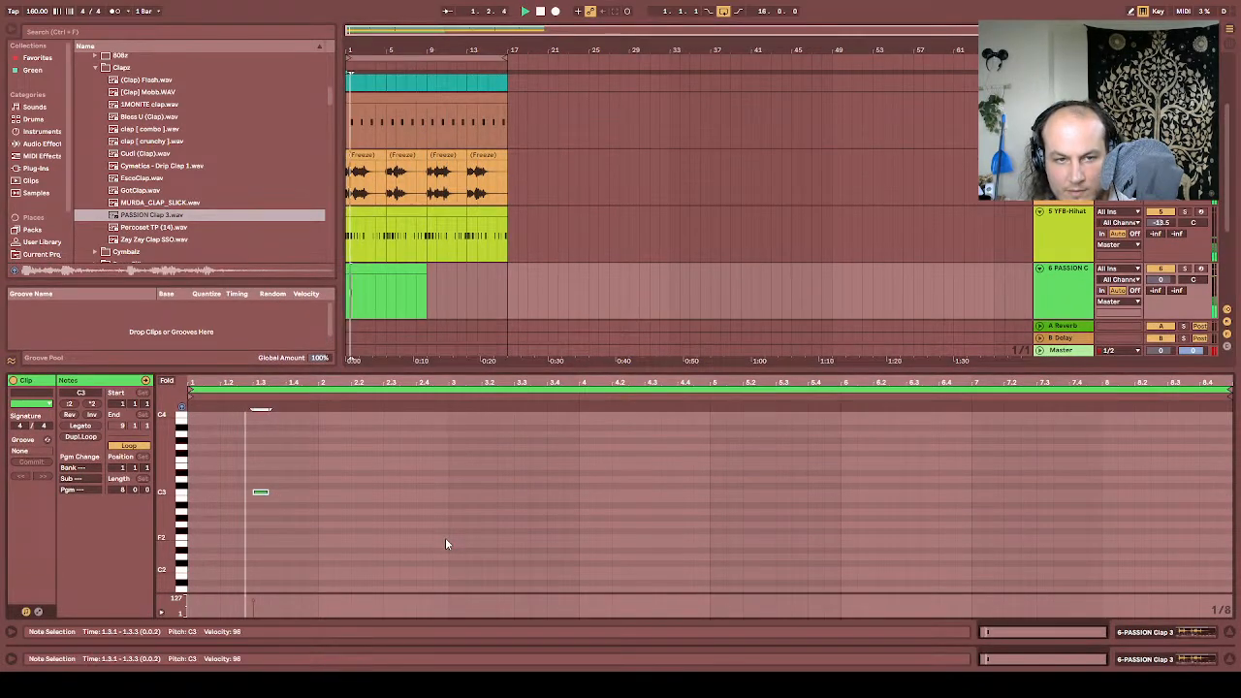
key("Left")
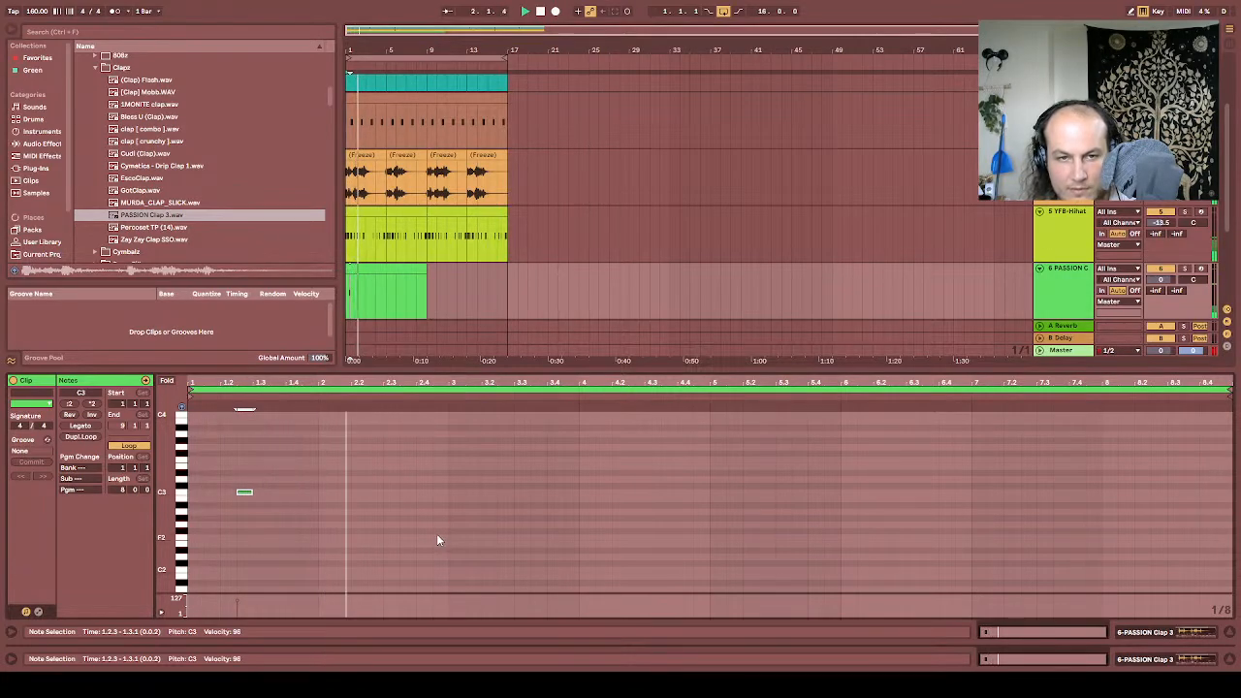
Step: Shorten the clap clip to four bars and duplicate it three times to fill the 16-bar loop
left_click(419, 269)
key("space")
left_click_drag(418, 268, 391, 270)
key("ctrl+d")
key("ctrl+d")
key("ctrl+d")
key("space")
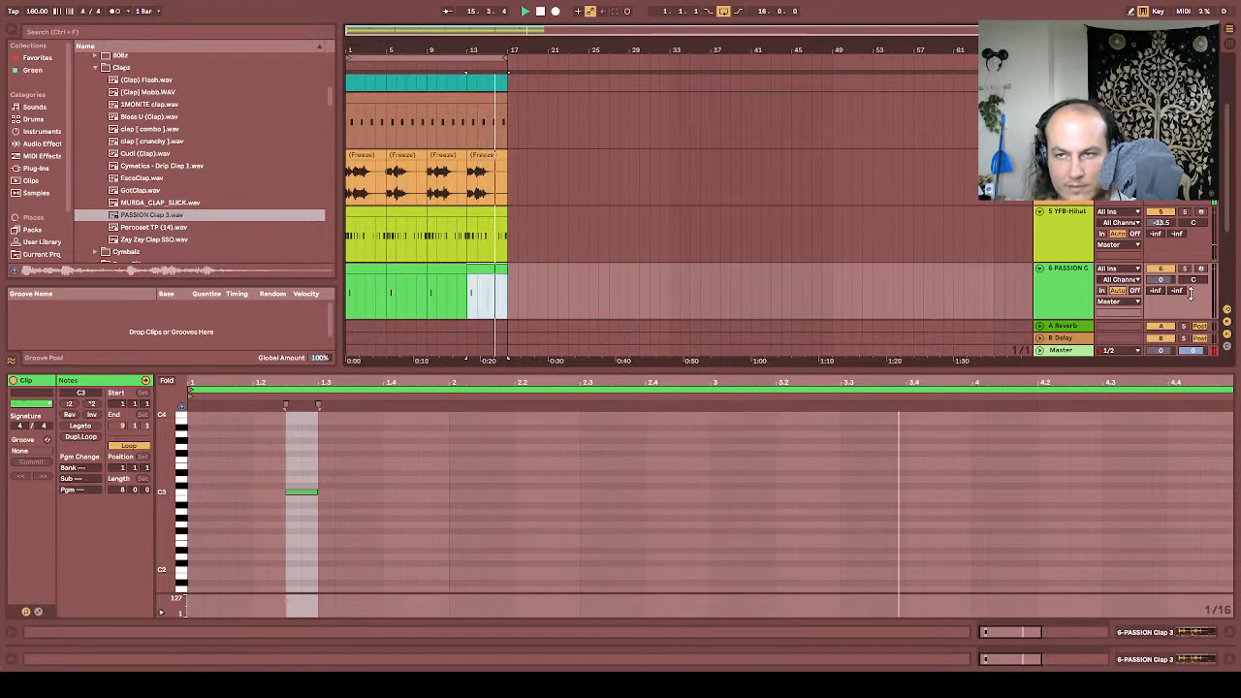
Step: Set the PASSION Clap track's volume to -12.6 dB and play the loop to check the balance
left_click_drag(1169, 279, 1169, 287)
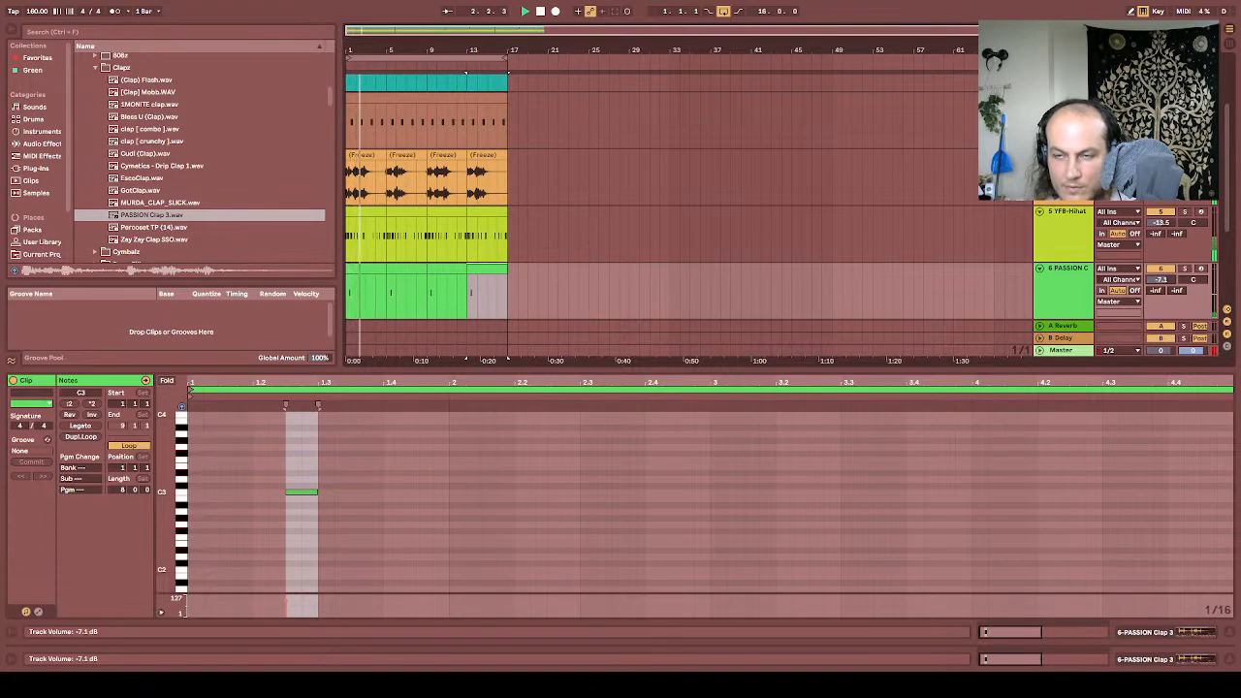
left_click_drag(1164, 281, 1163, 297)
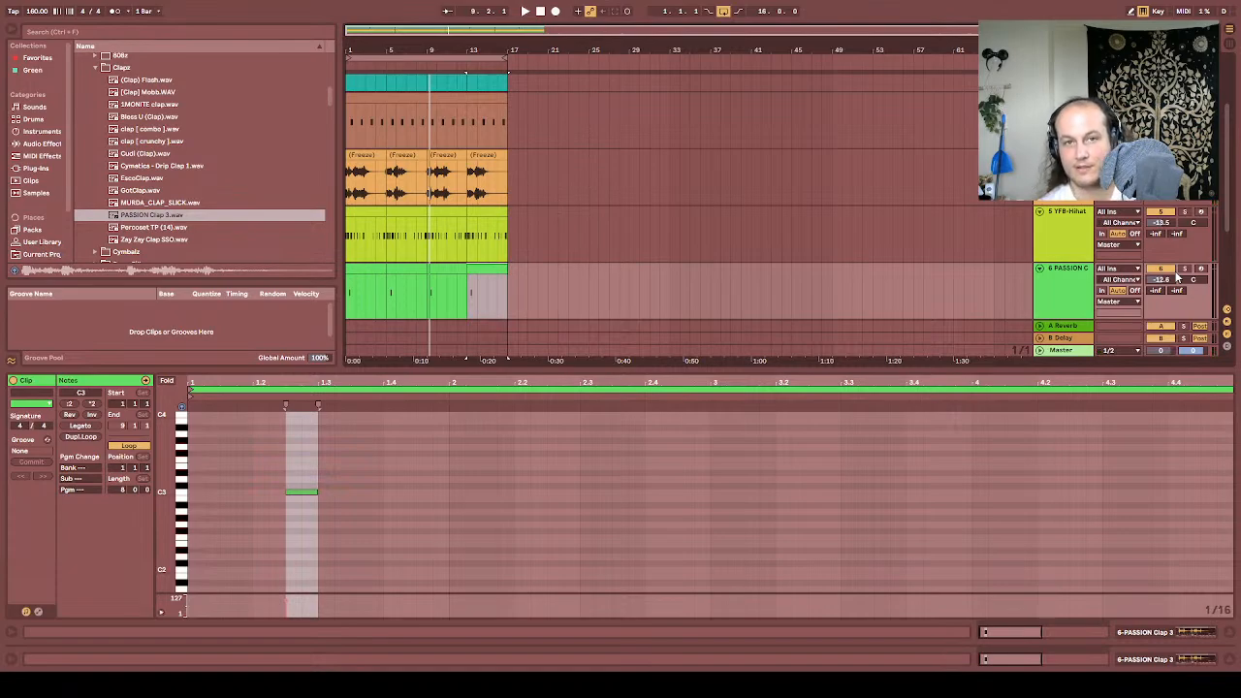
key("space")
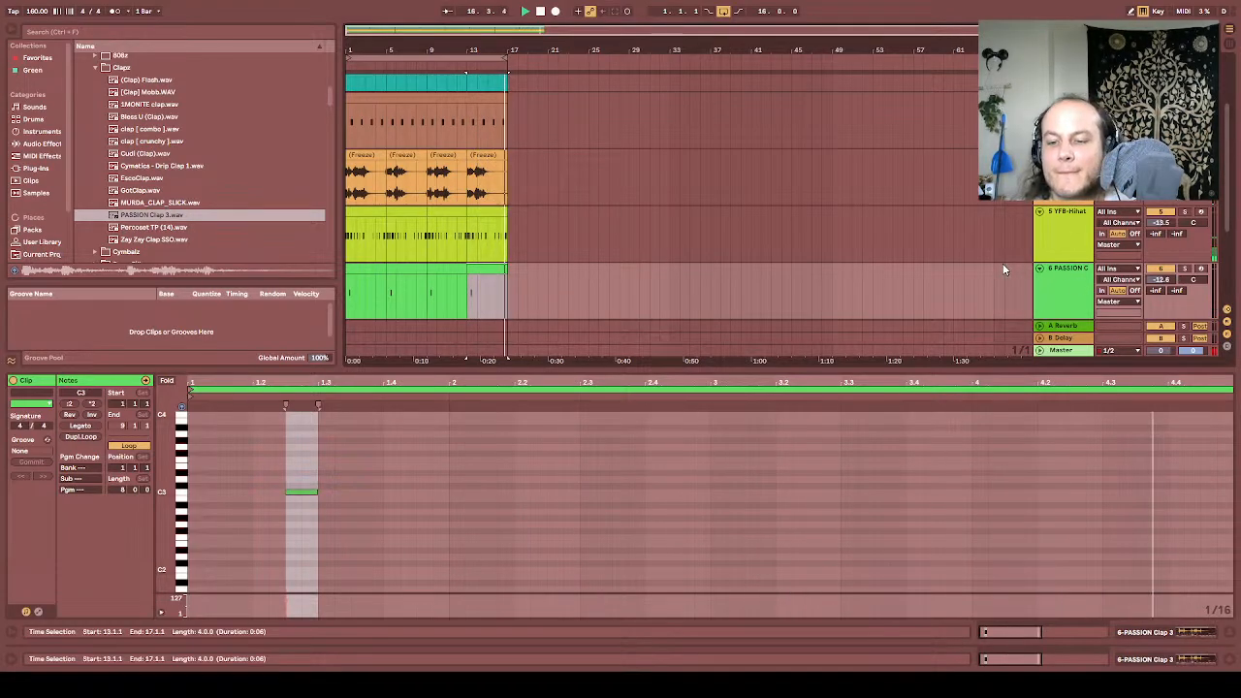
key("space")
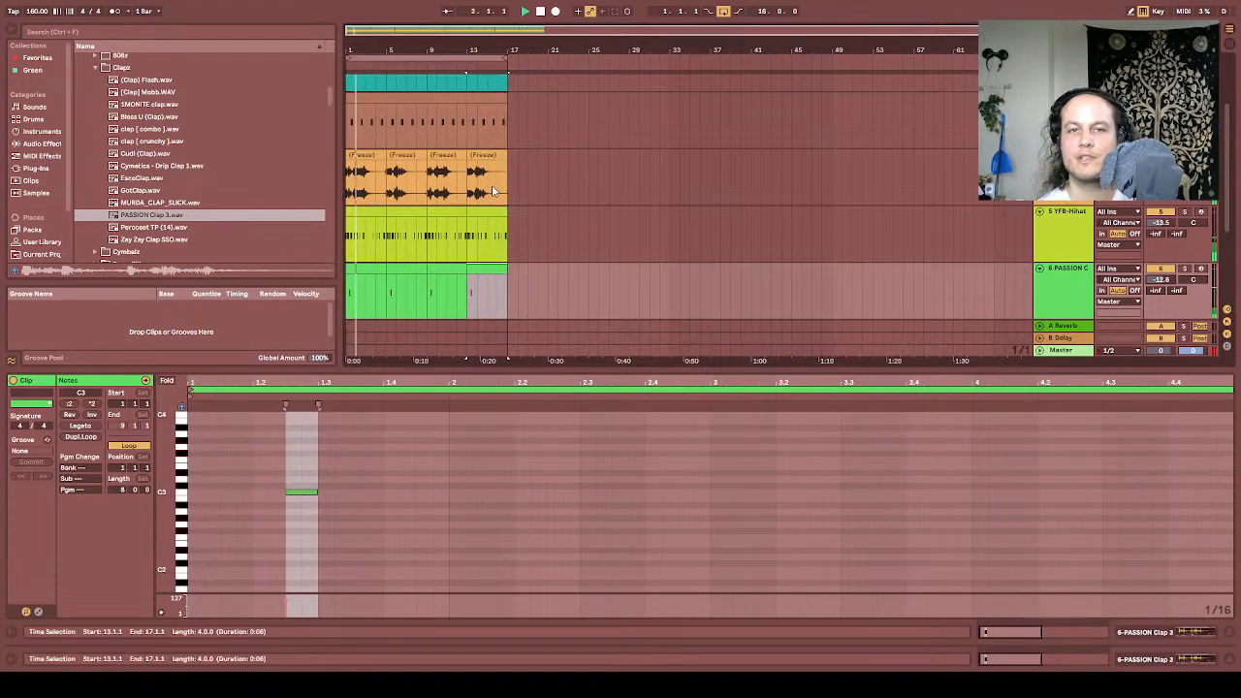
Step: Add a MIDI track below the claps and load Grand Piano.adg from the Piano & Keys sounds onto it
scroll(785, 243, "down", 1)
scroll(784, 242, "down", 1)
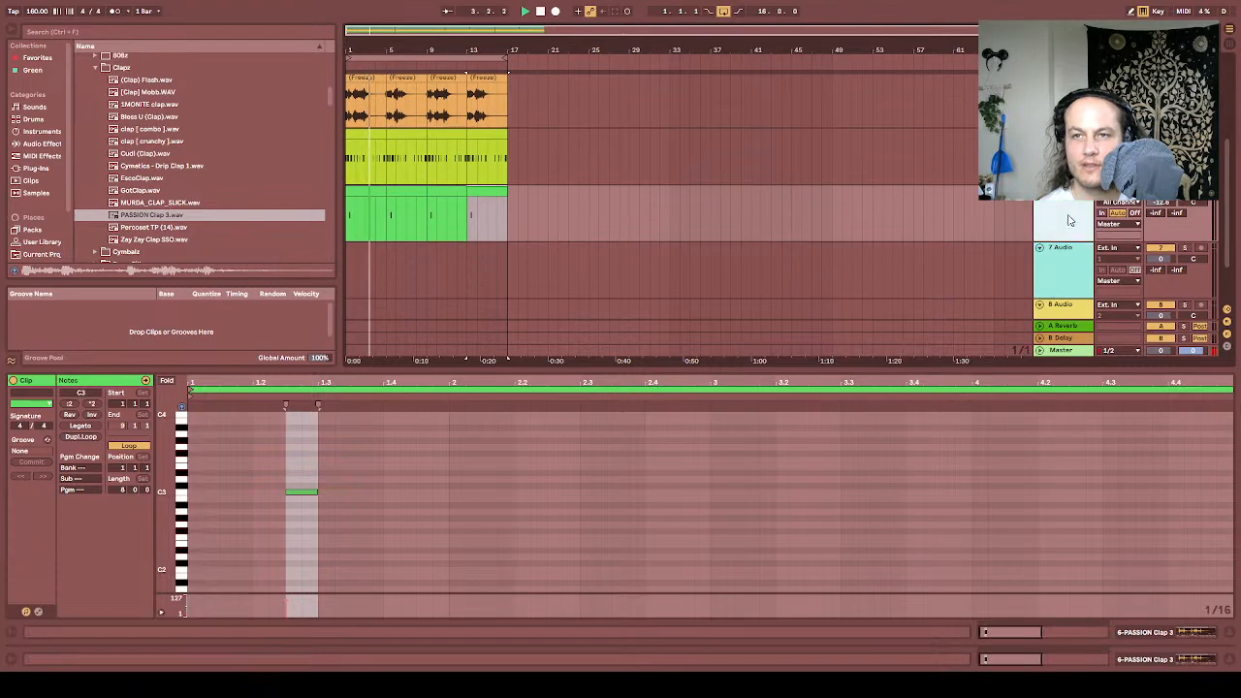
key("ctrl+shift+t")
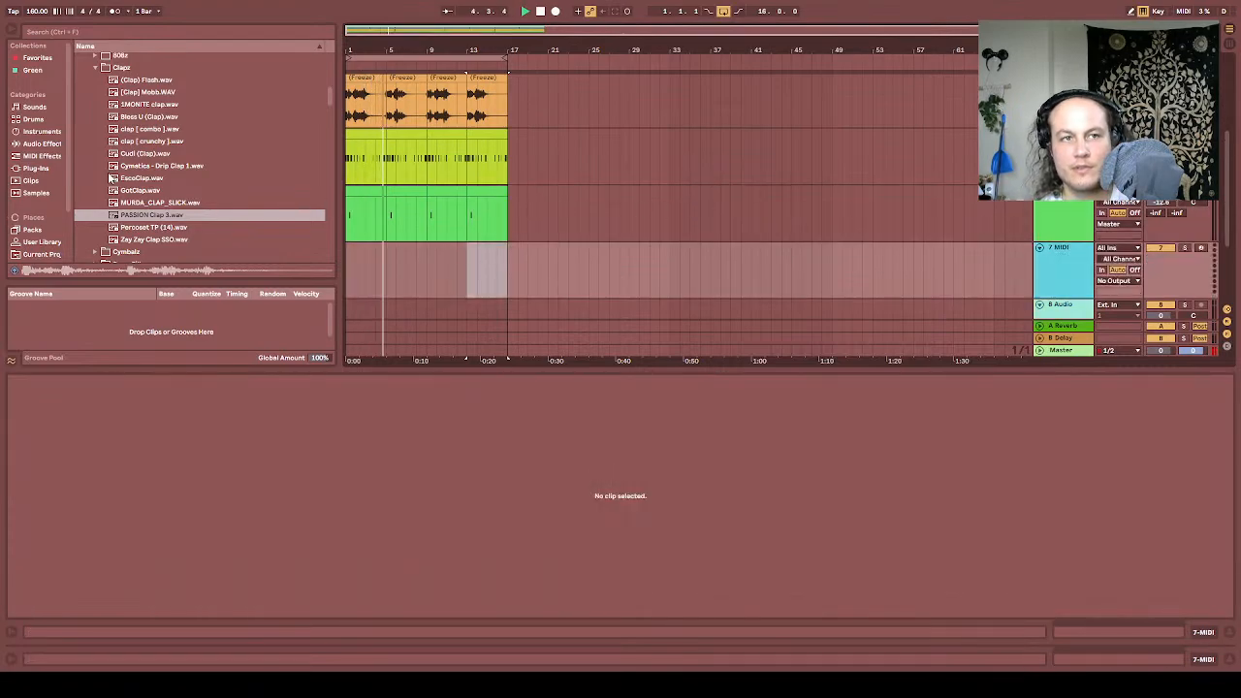
left_click(35, 107)
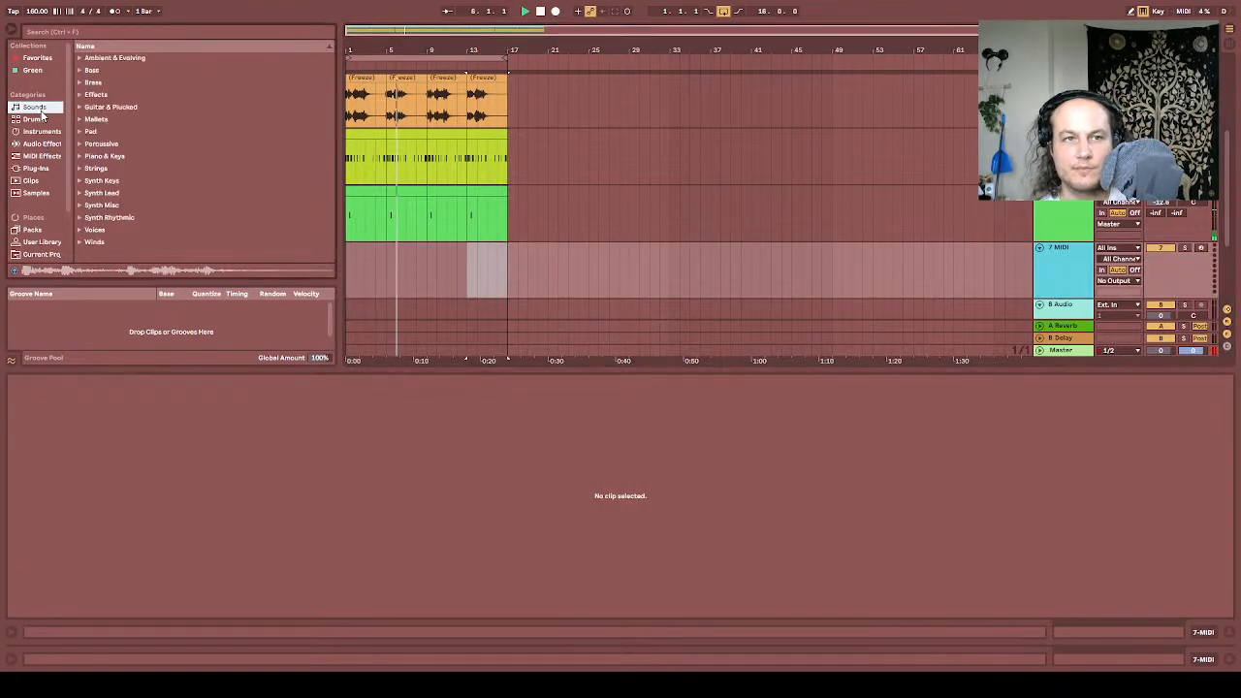
left_click(80, 157)
scroll(146, 175, "down", 5)
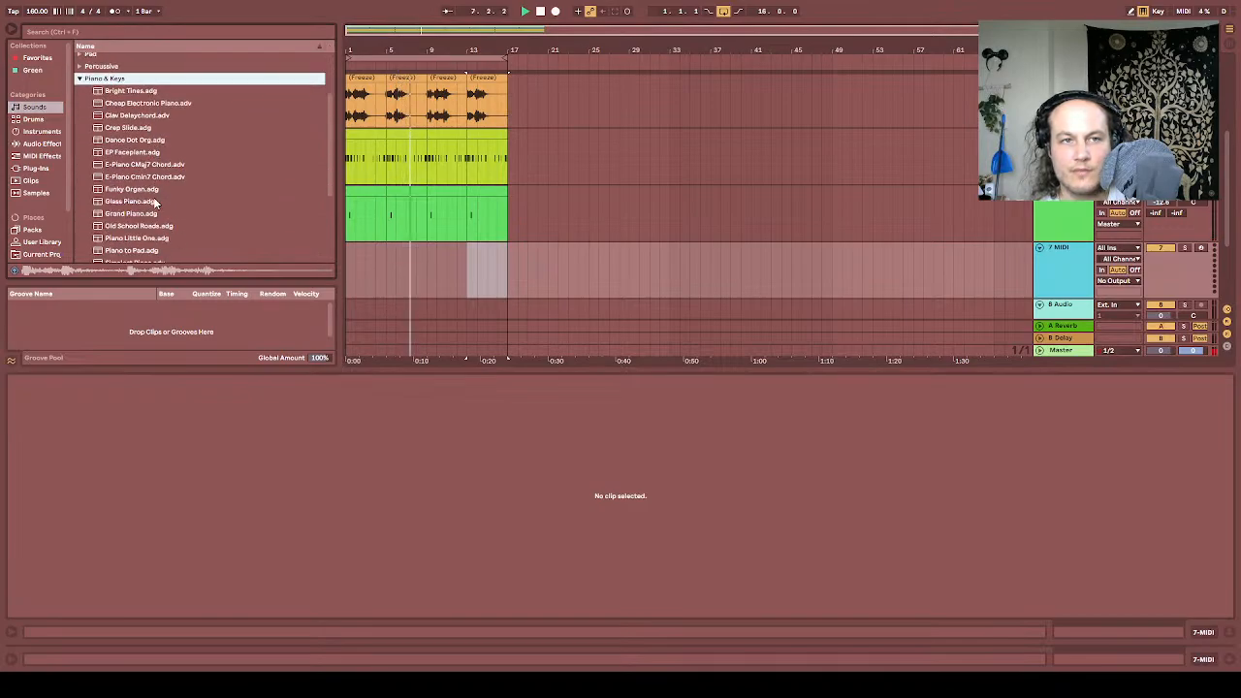
left_click_drag(138, 163, 447, 282)
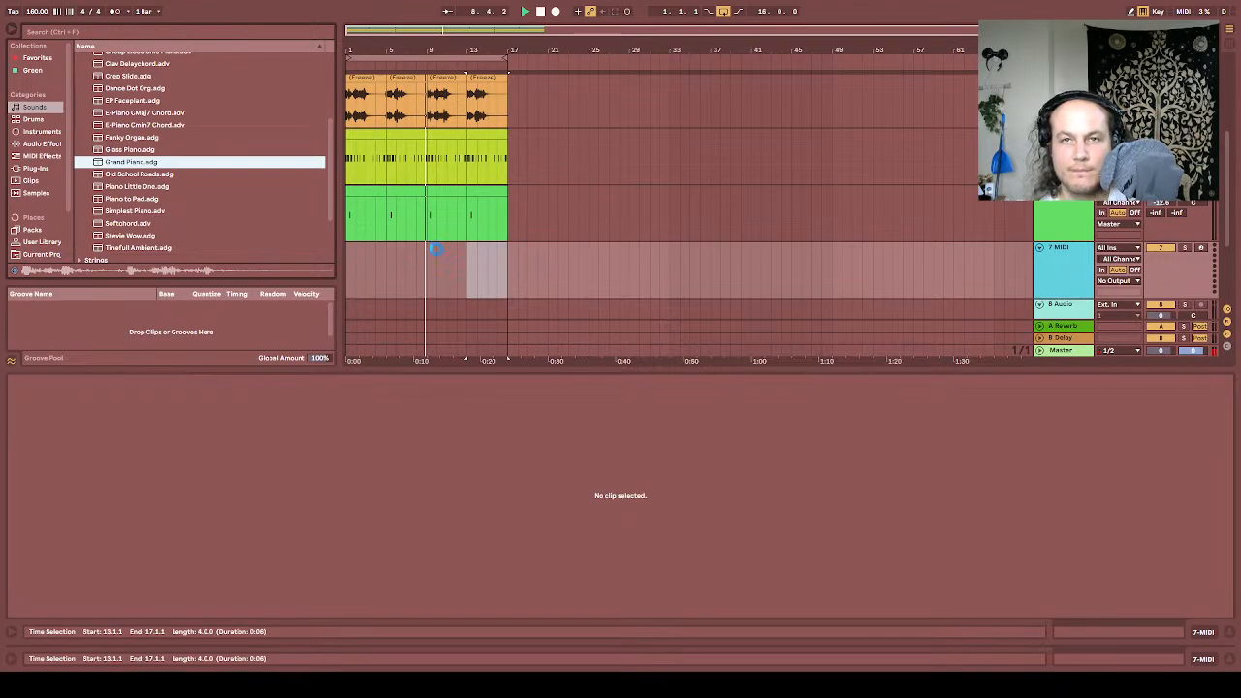
Step: Create an eight-bar piano MIDI clip from bar 1 and build a two-beat C3, D#3, G#3 chord at its start
left_click_drag(424, 273, 345, 275)
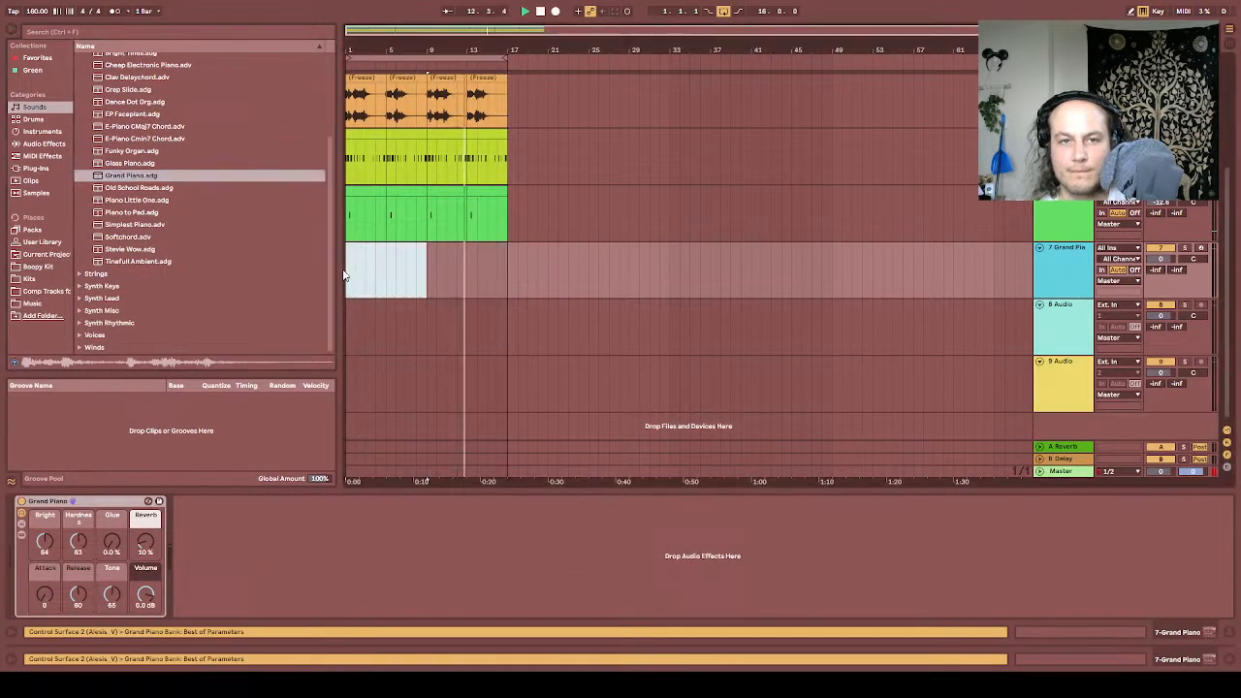
key("ctrl+shift+m")
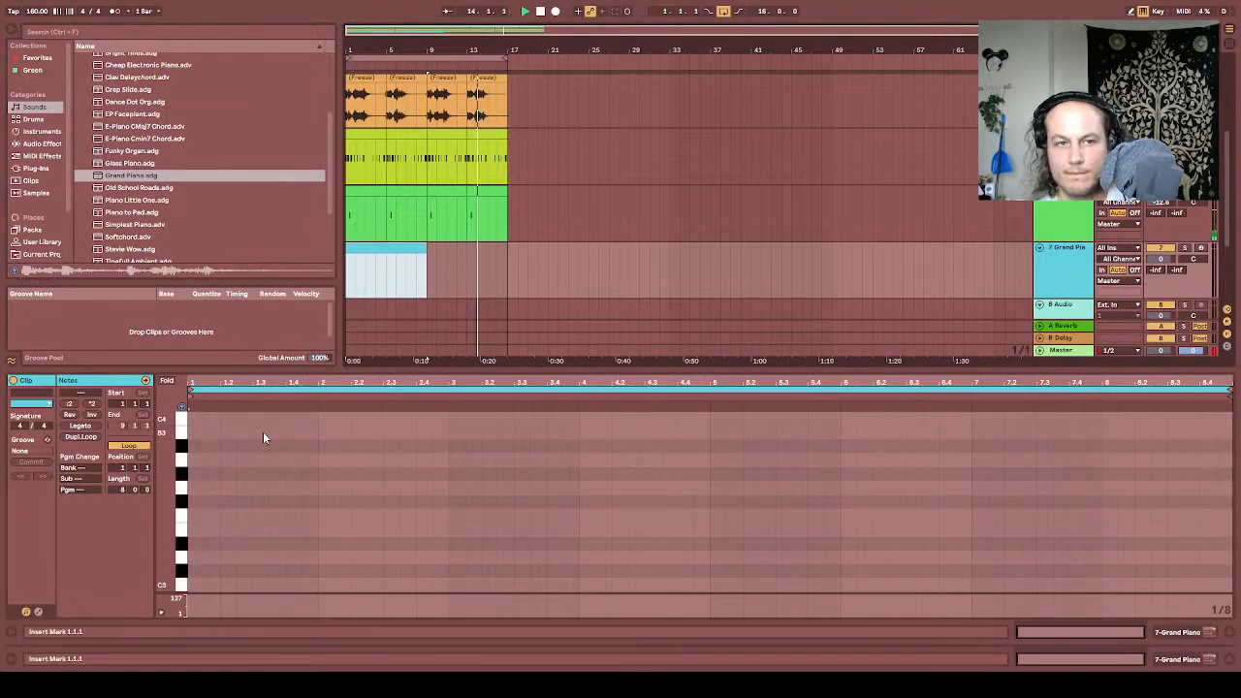
double_click(199, 502)
left_click_drag(198, 506, 253, 479)
double_click(194, 515)
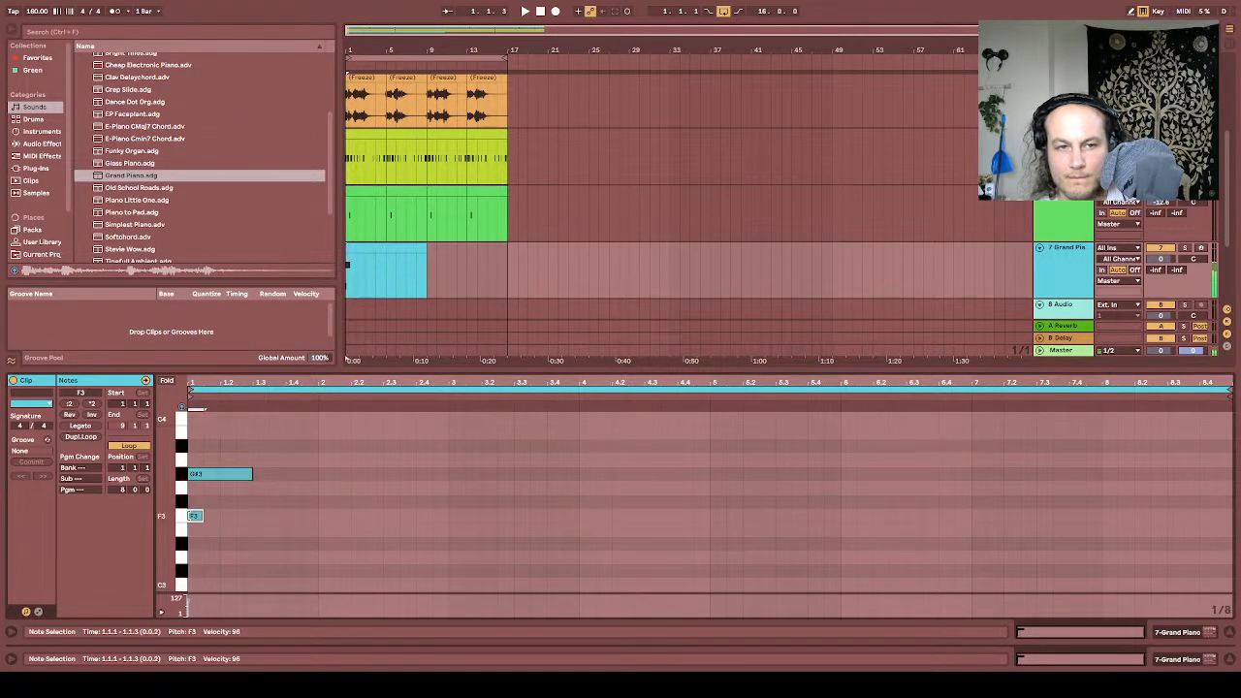
left_click_drag(196, 517, 248, 547)
scroll(234, 531, "down", 2)
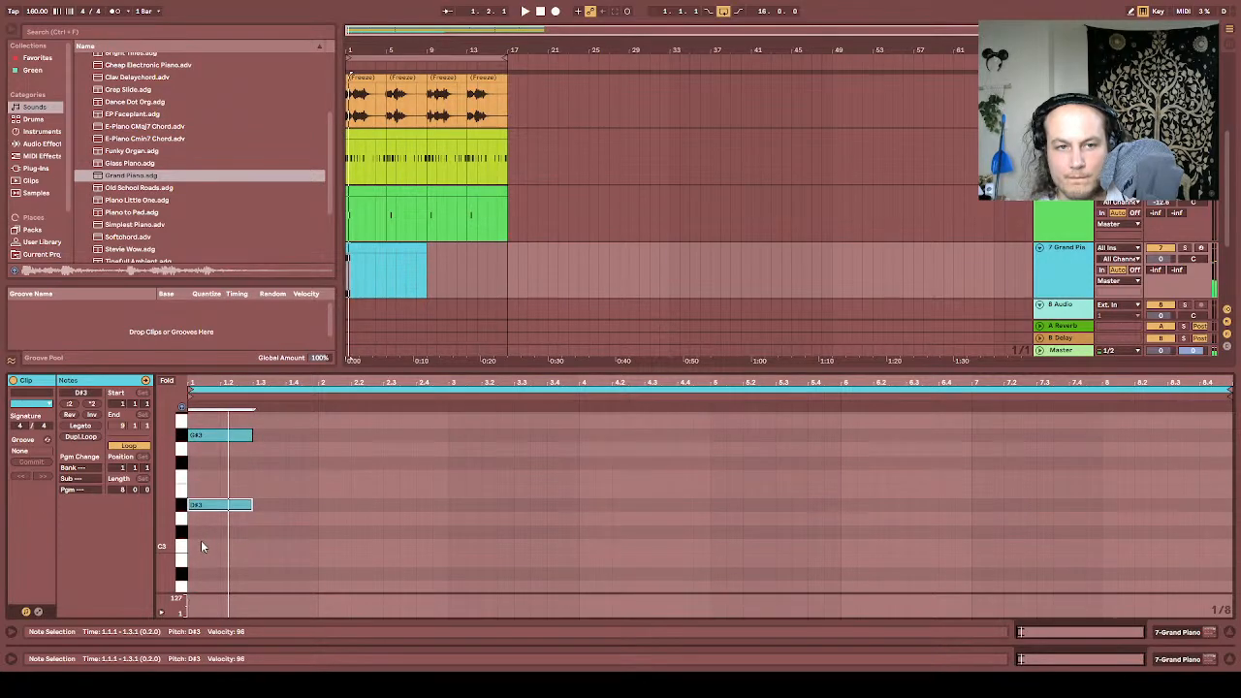
double_click(200, 546)
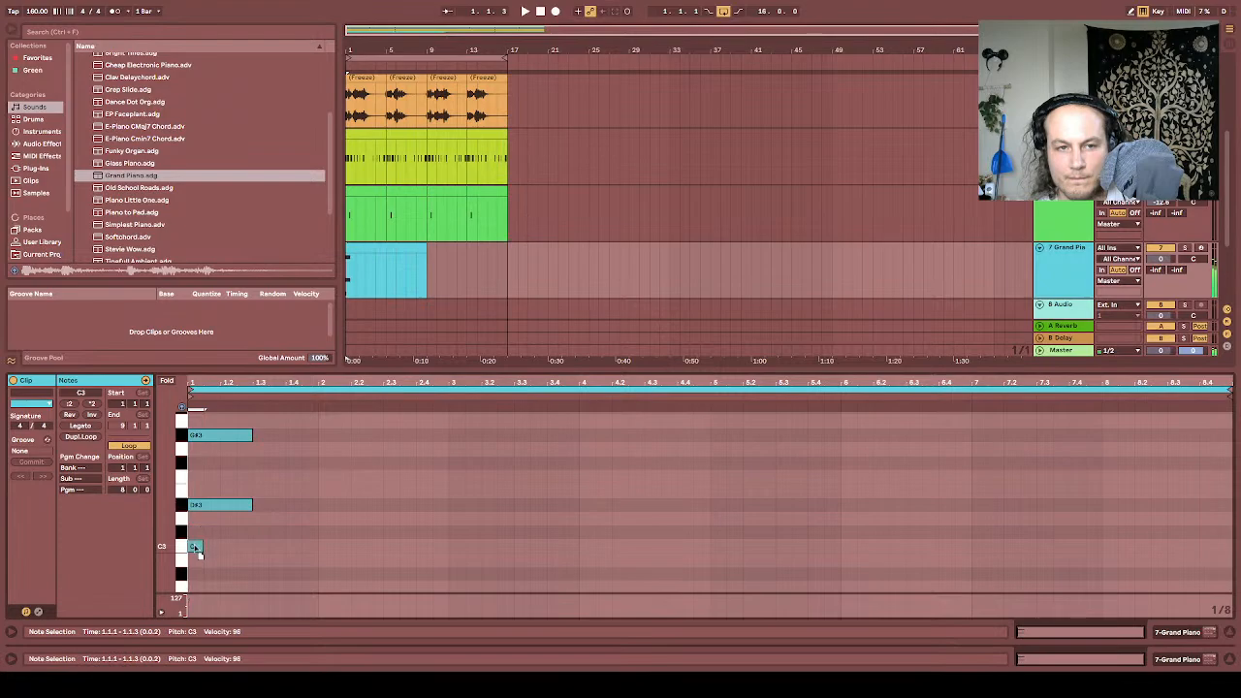
scroll(312, 582, "up", 1)
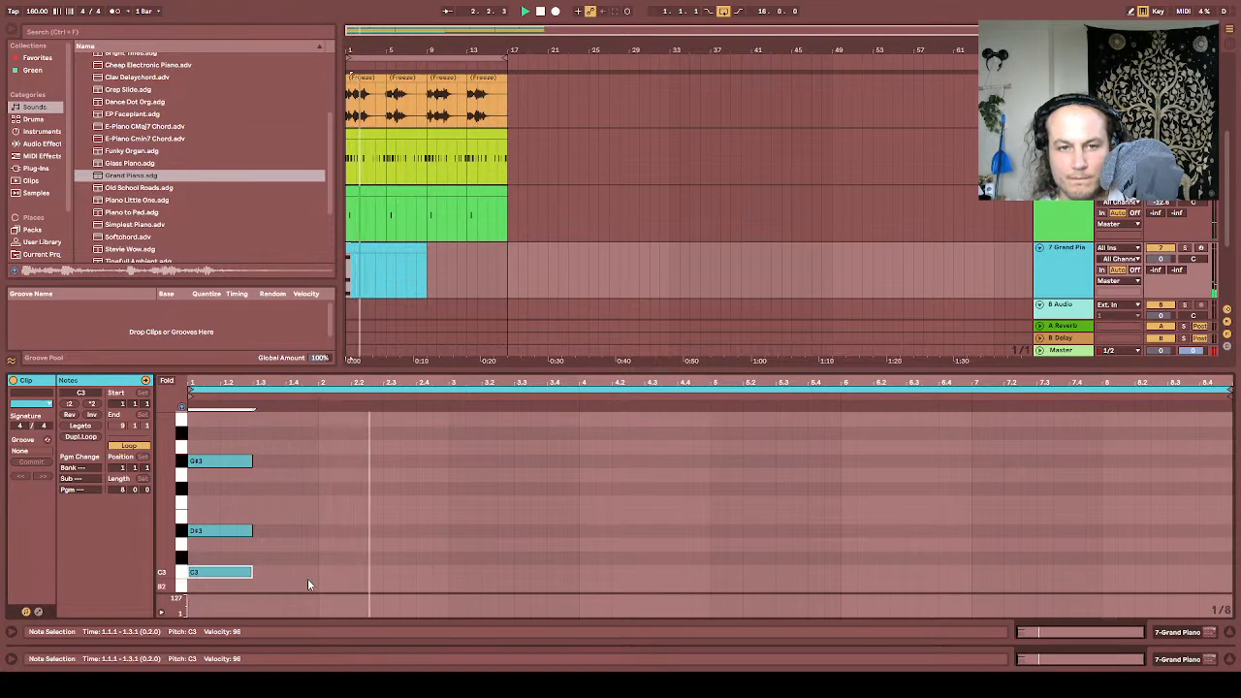
Step: Duplicate the opening piano chord to 2.2.1 and shorten the copy to one beat
left_click_drag(311, 585, 230, 459)
key("ctrl+d")
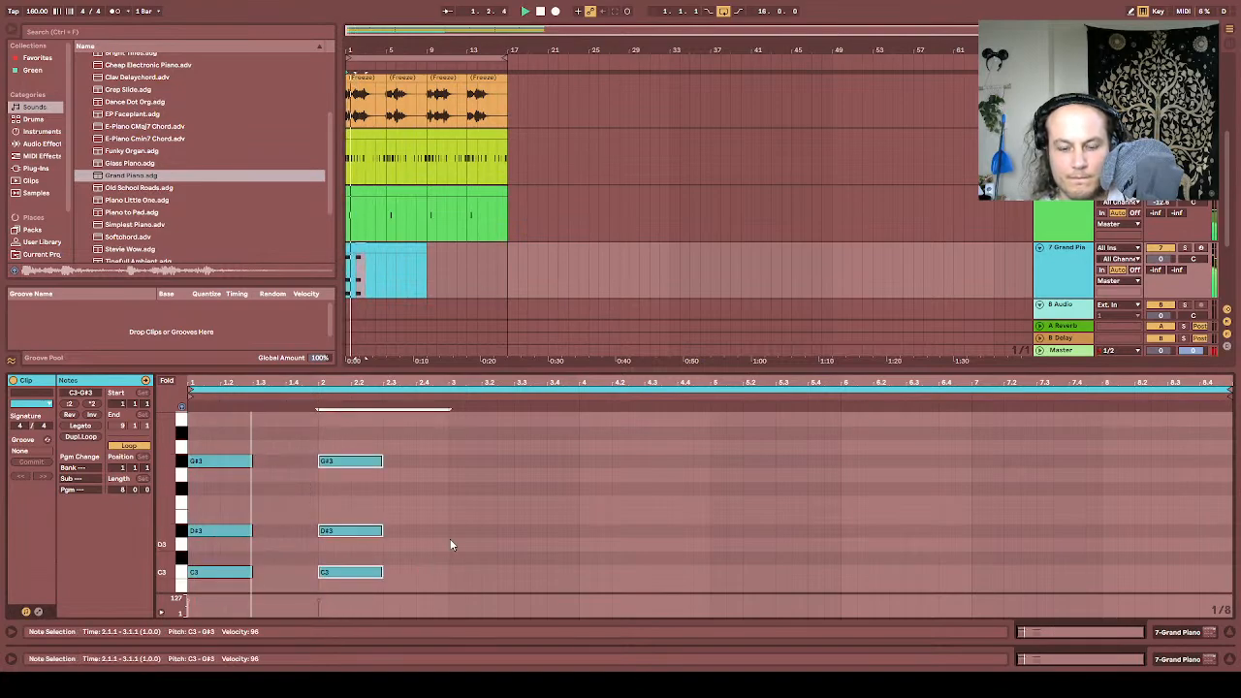
key("Right")
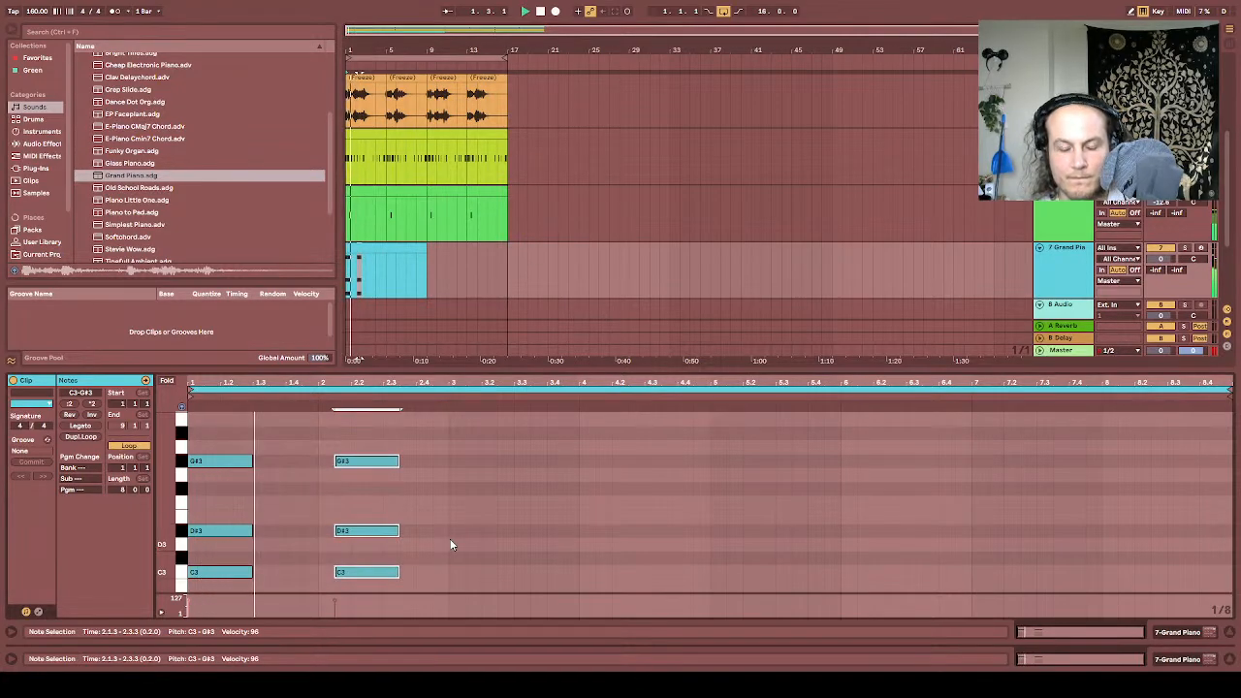
key("Right")
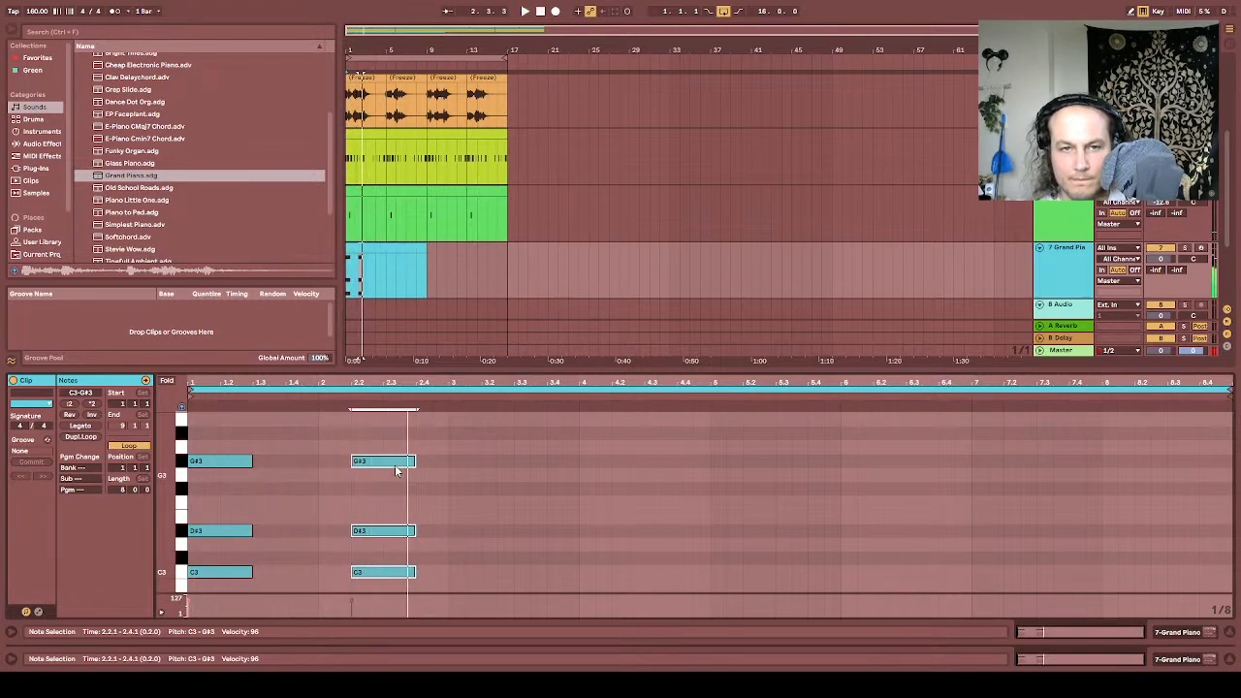
left_click_drag(400, 441, 426, 586)
left_click_drag(416, 460, 395, 479)
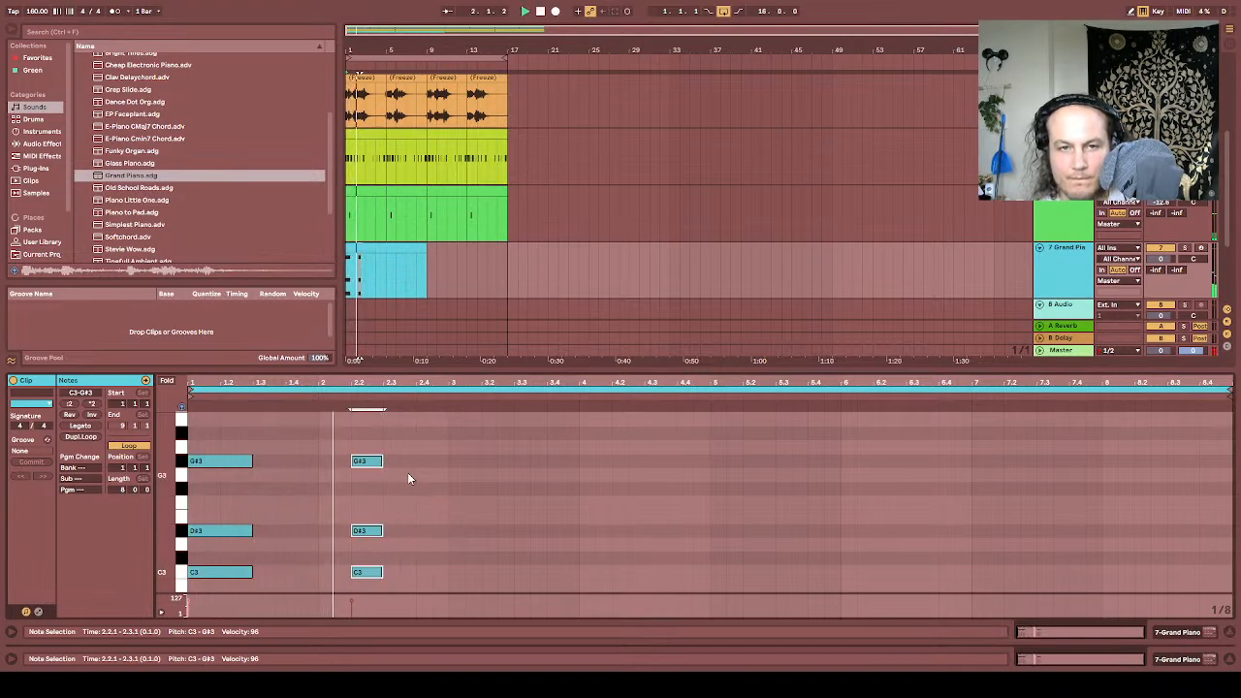
left_click(410, 468)
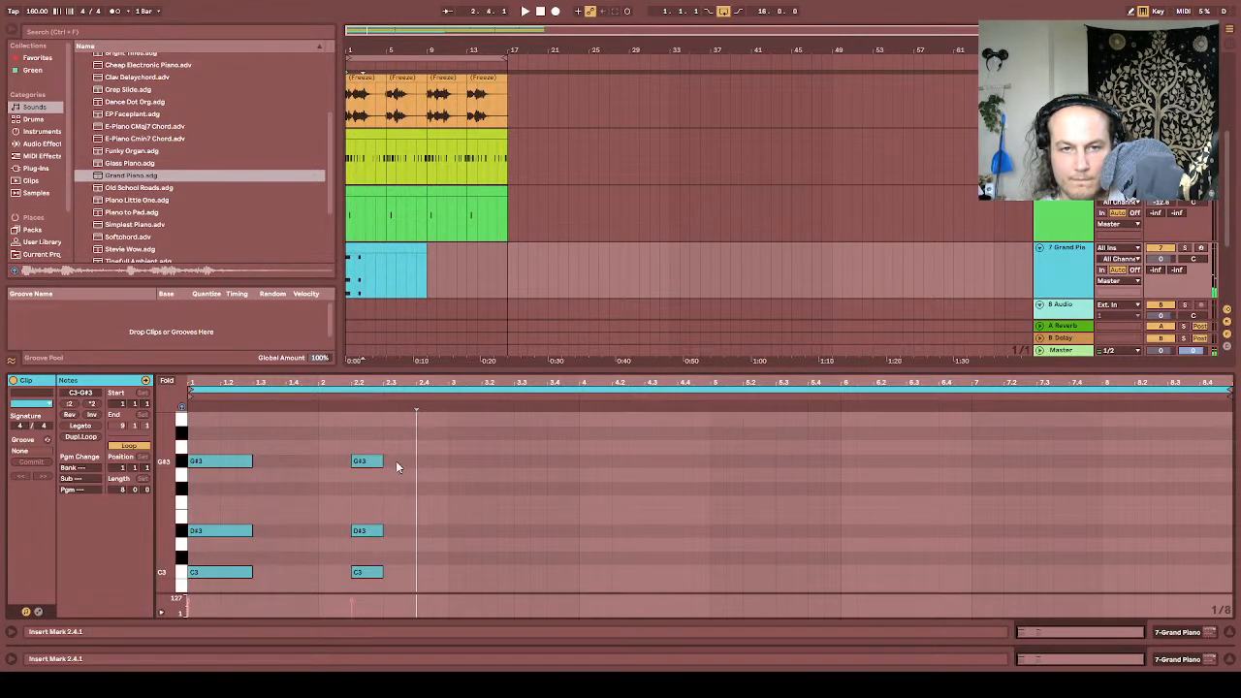
Step: Duplicate the one-beat piano chord to 2.3.3 and again to 3.1.1
left_click_drag(392, 563, 366, 593)
key("ctrl+d")
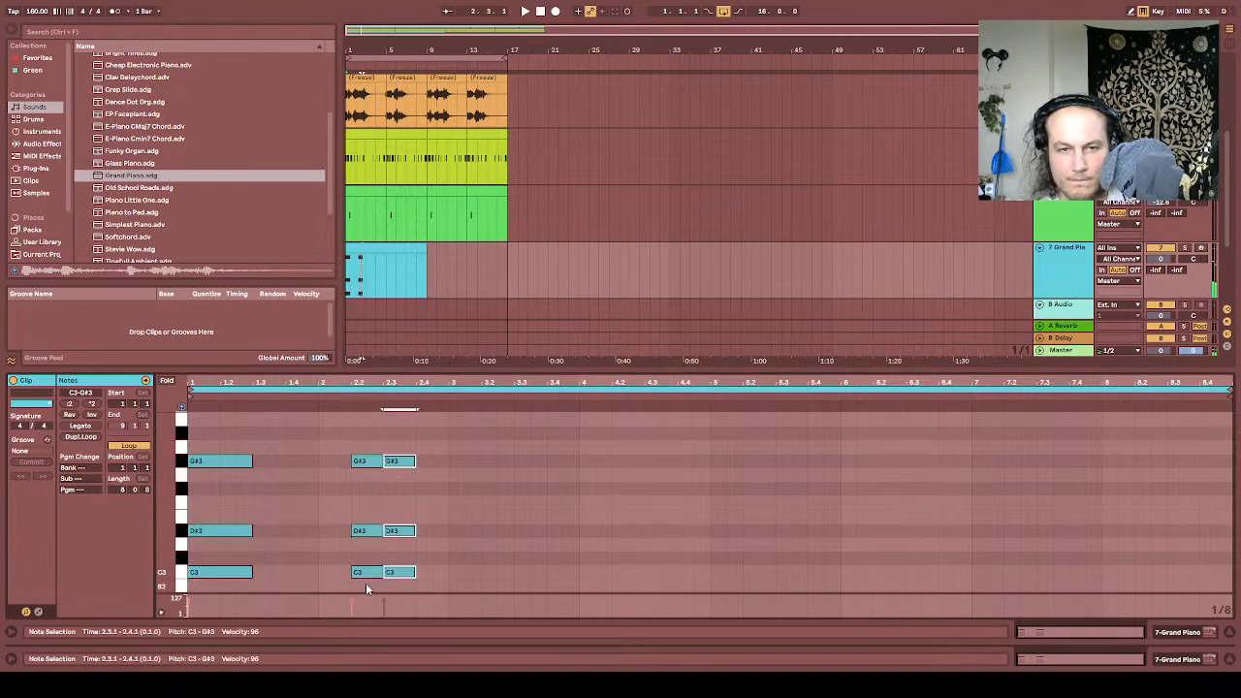
key("Right")
key("space")
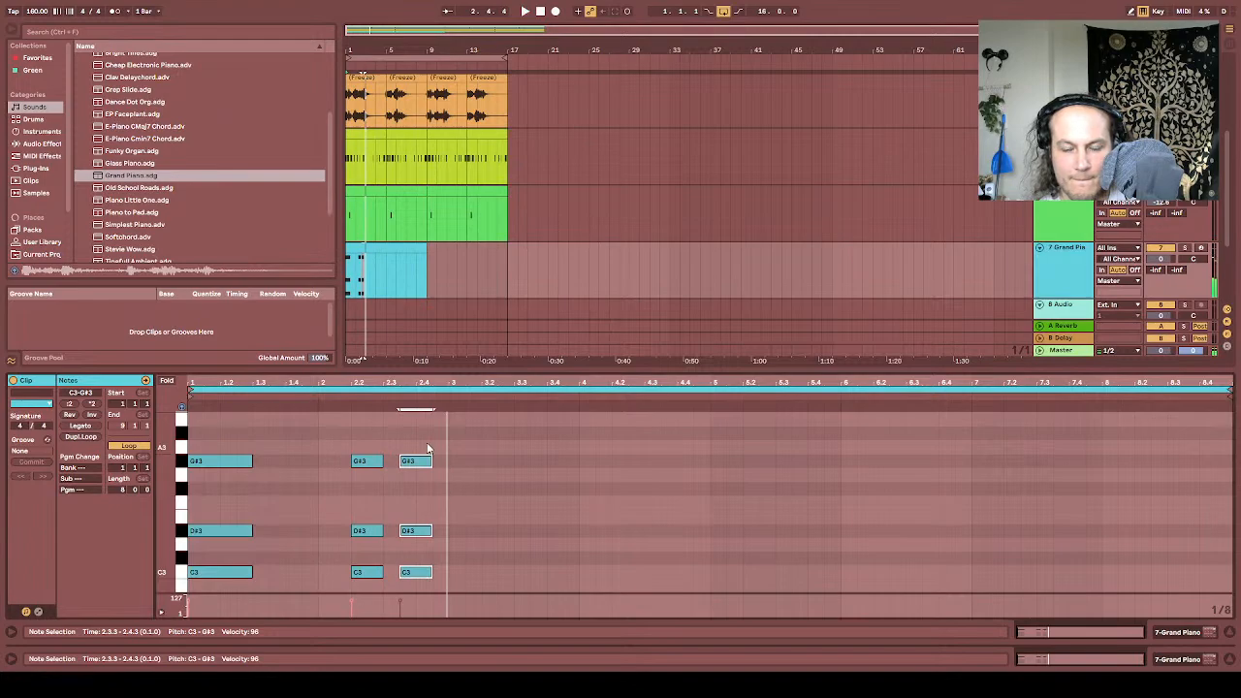
key("ctrl+d")
key("Right")
key("Right")
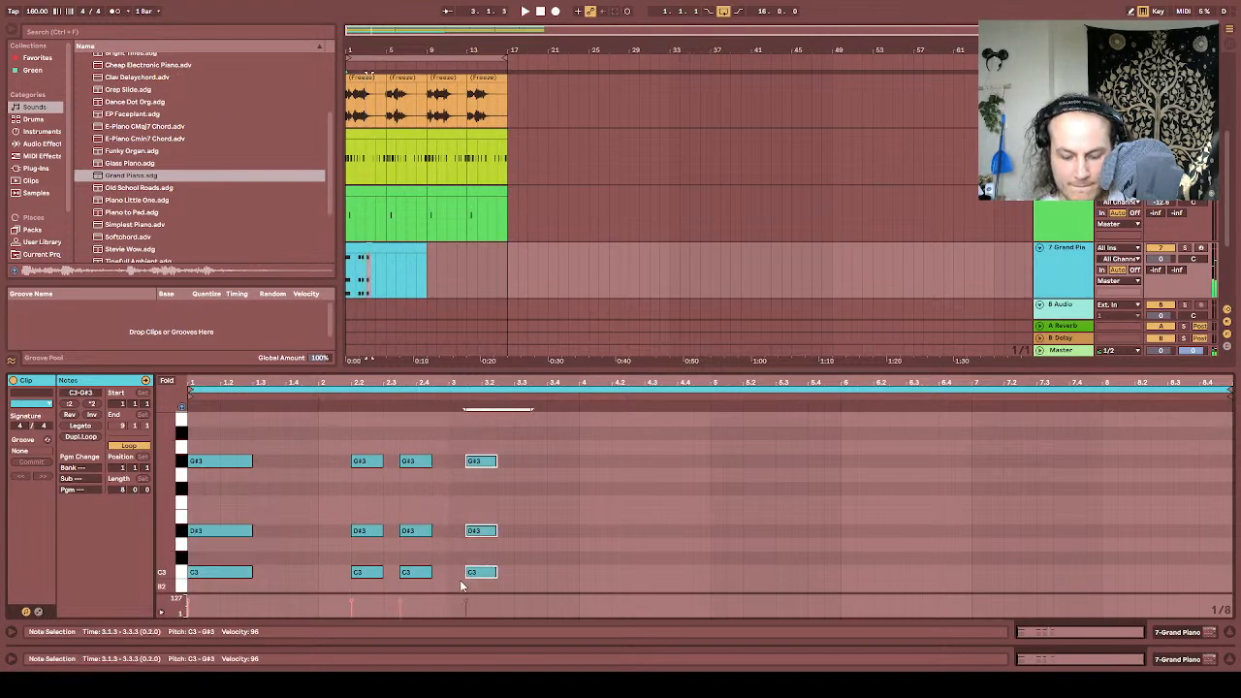
key("Left")
key("Left")
Step: Change the notes of the piano chord at bar 3 to D#3, F3 and A#3
left_click(468, 464)
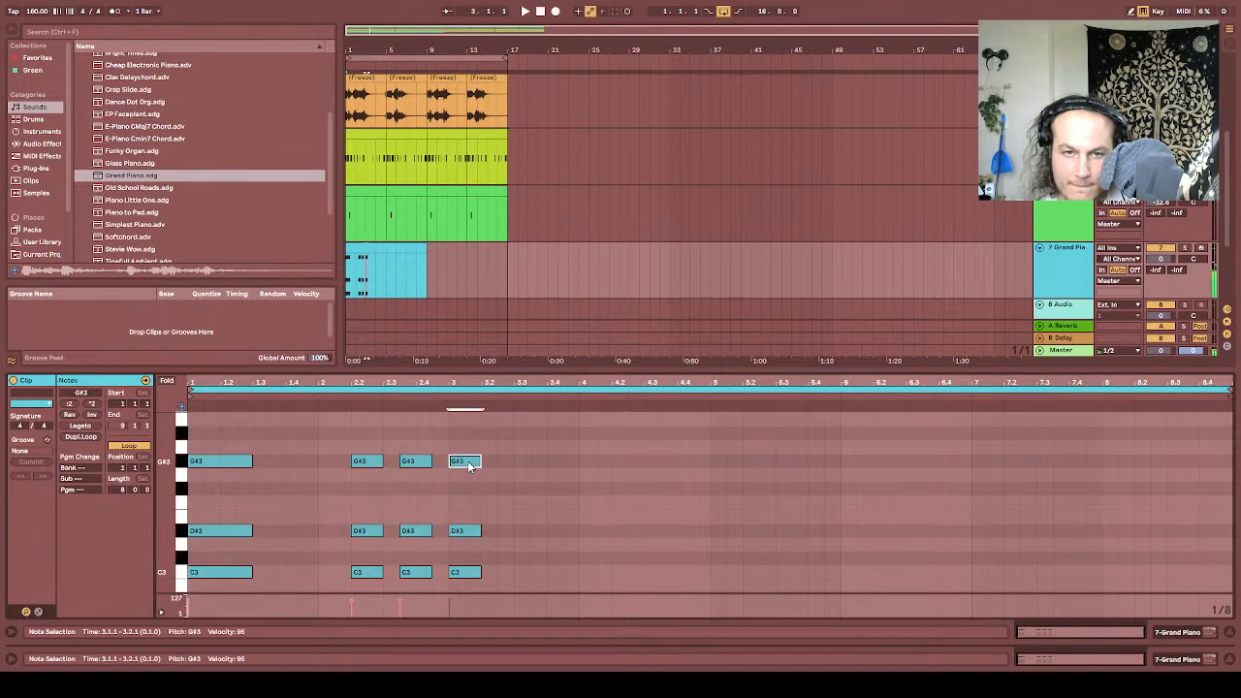
left_click_drag(469, 465, 473, 442)
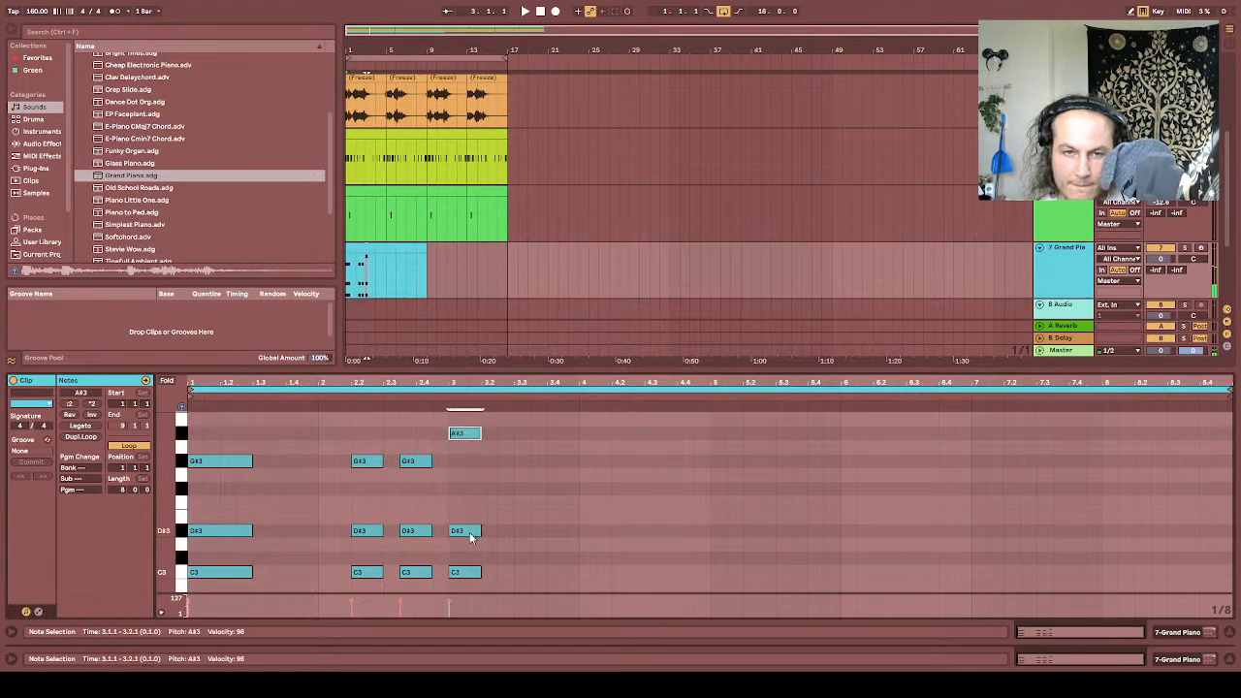
left_click_drag(468, 540, 472, 515)
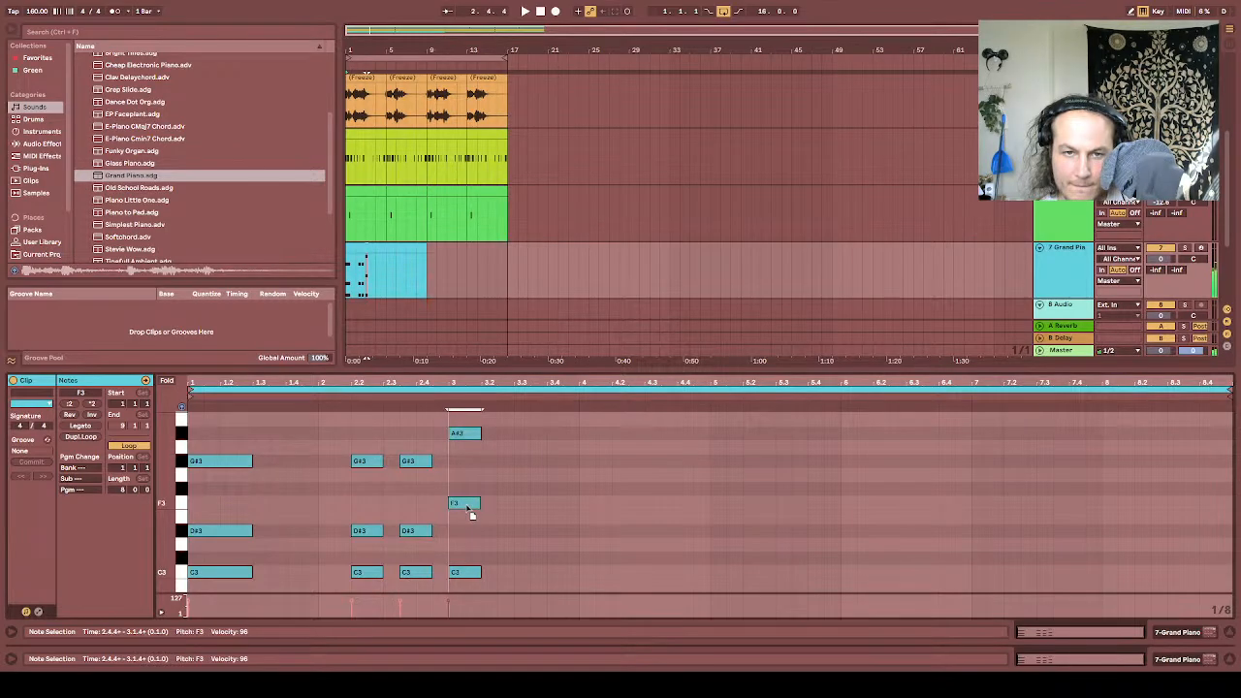
left_click_drag(471, 574, 472, 532)
key("space")
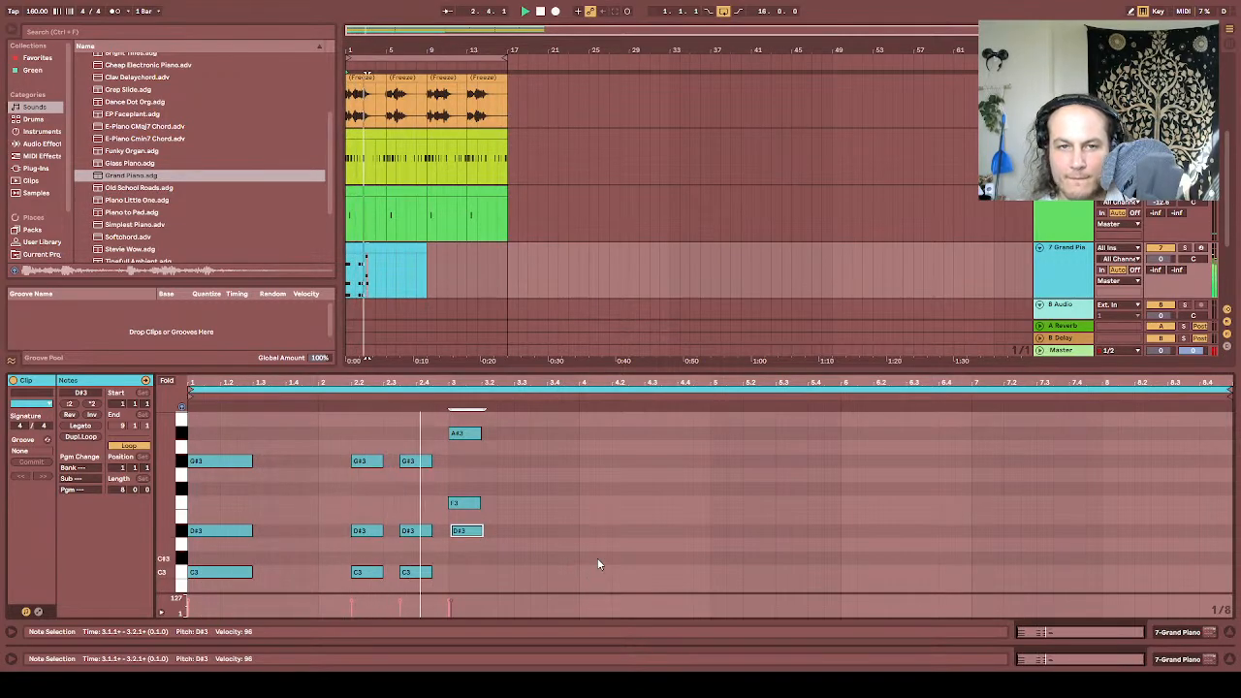
key("space")
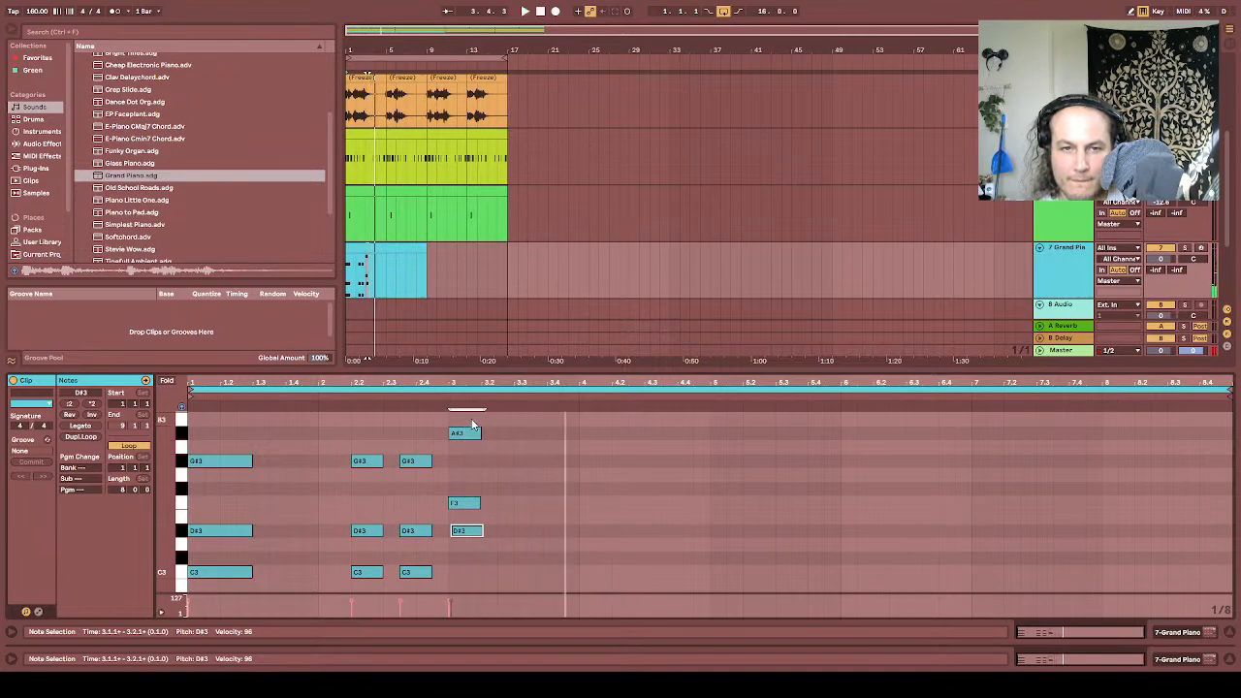
Step: Lengthen all three notes of the bar 3 piano chord to two beats and play the result
left_click_drag(474, 422, 504, 531)
left_click_drag(479, 435, 514, 435)
key("space")
scroll(559, 543, "up", 2)
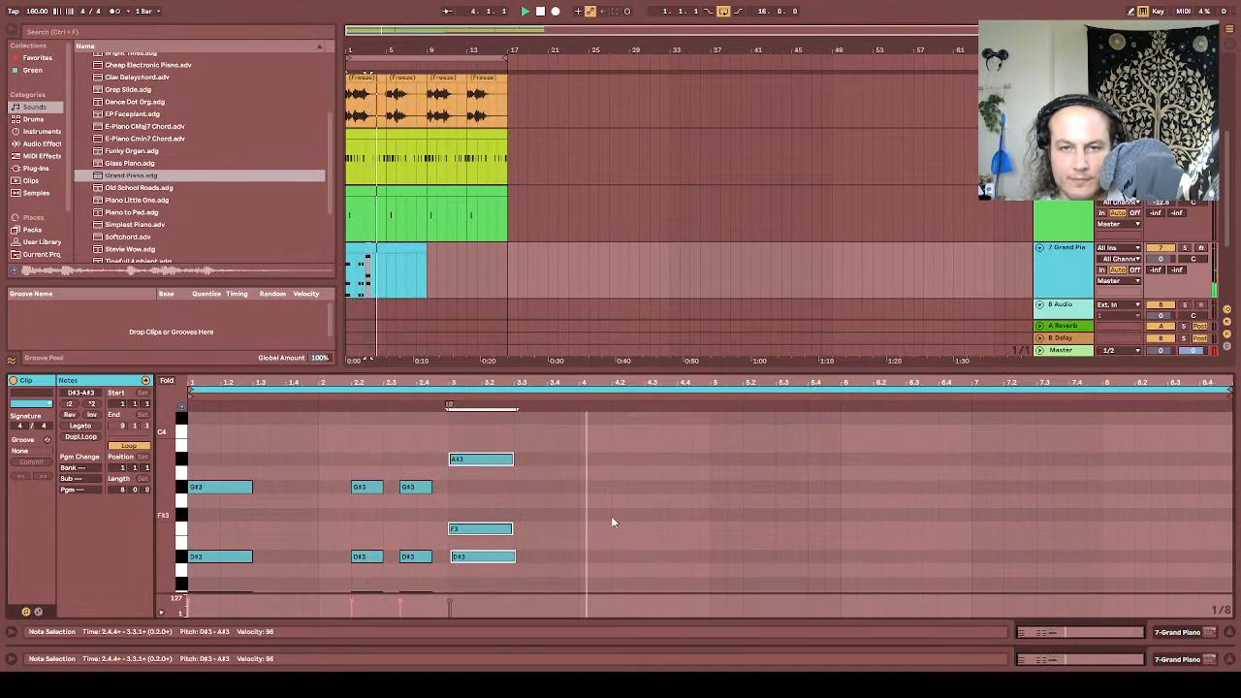
key("space")
Step: Place one-beat C4 piano notes at 4.2.1 and 4.3.3
double_click(619, 445)
left_click_drag(619, 445, 645, 433)
key("space")
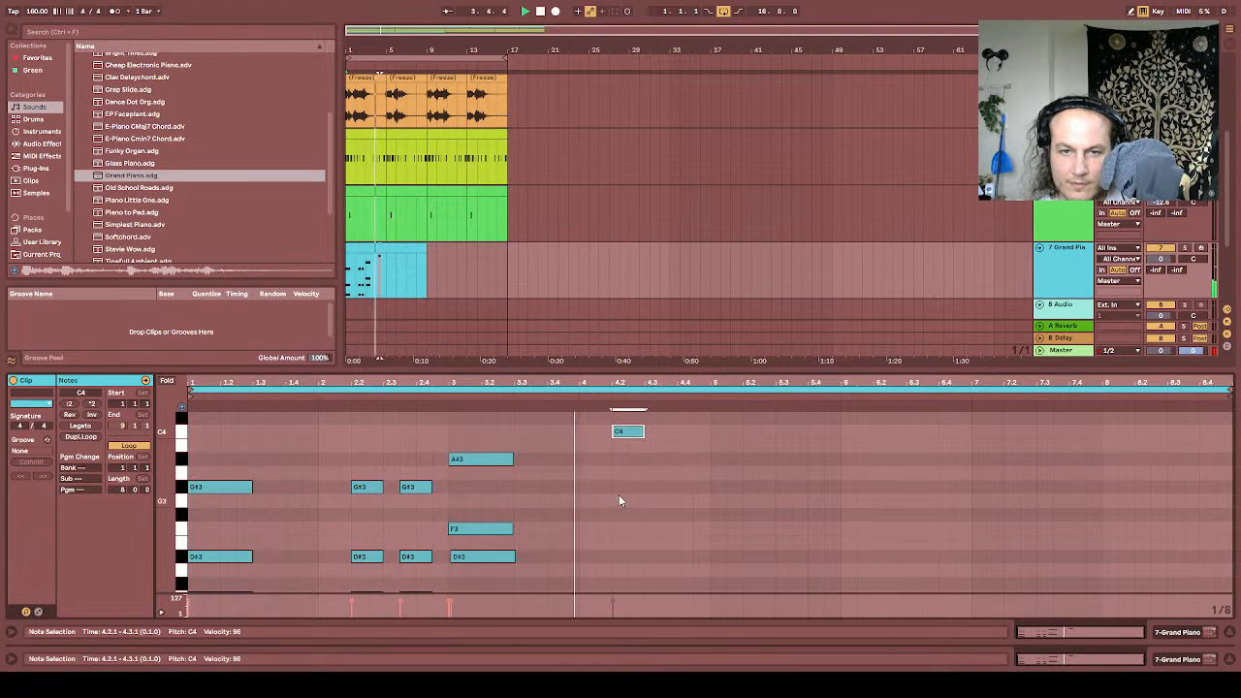
double_click(673, 432)
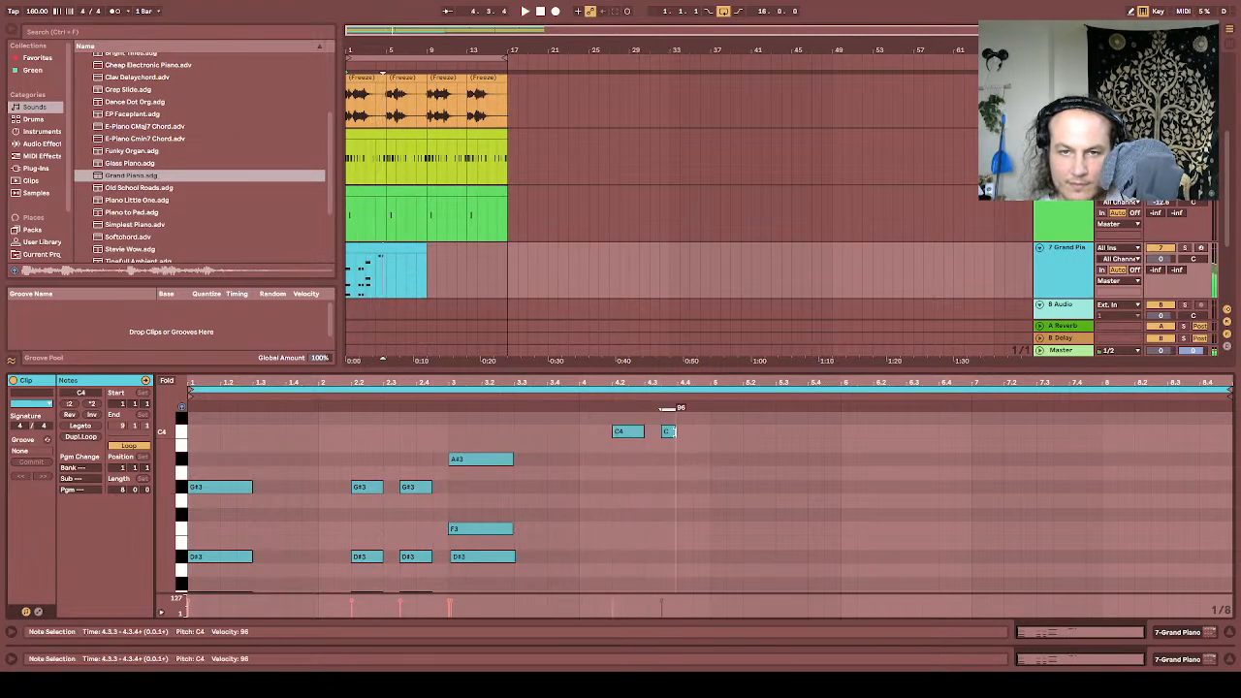
left_click_drag(676, 432, 693, 434)
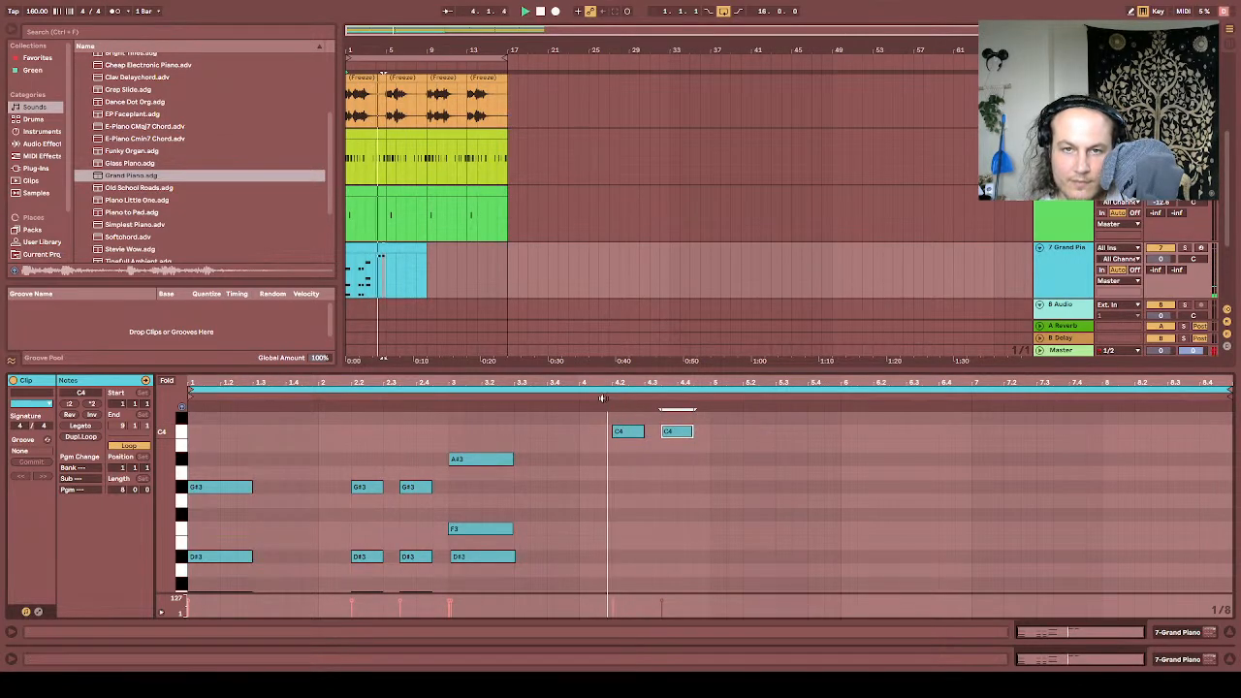
Step: Add a one-beat F3 under the C4 at 4.2.1 and duplicate it under the C4 at 4.3.3
double_click(617, 487)
left_click_drag(630, 490, 629, 541)
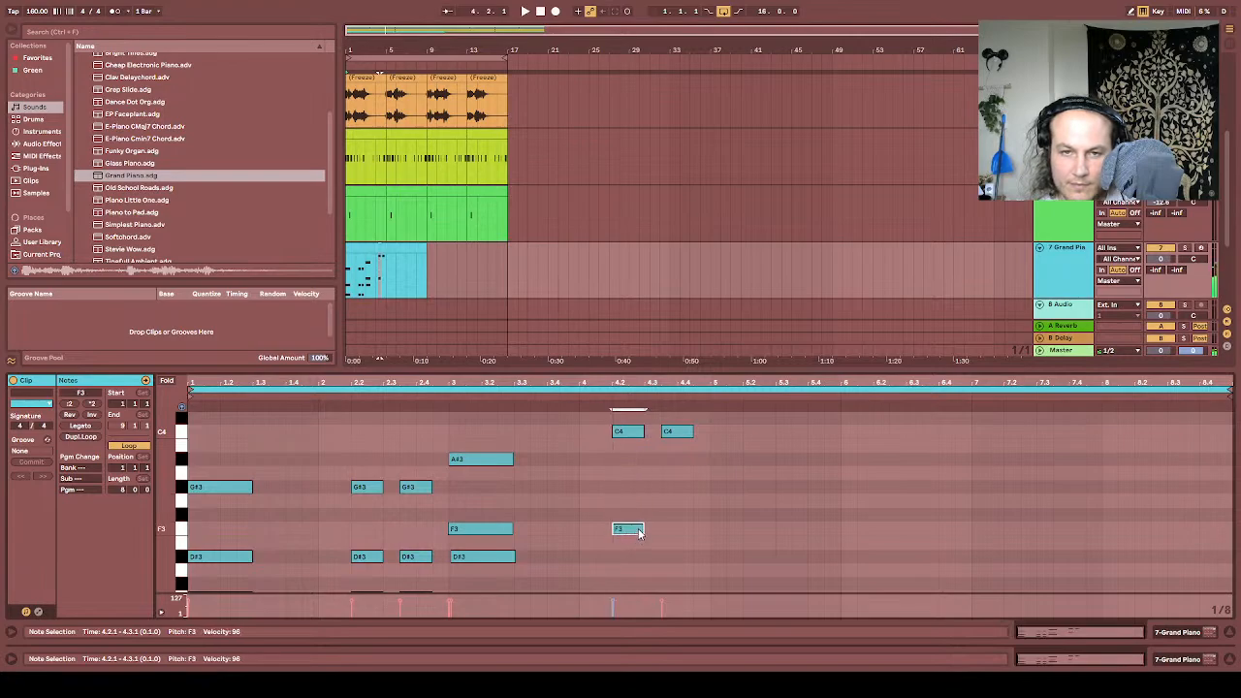
key("ctrl+d")
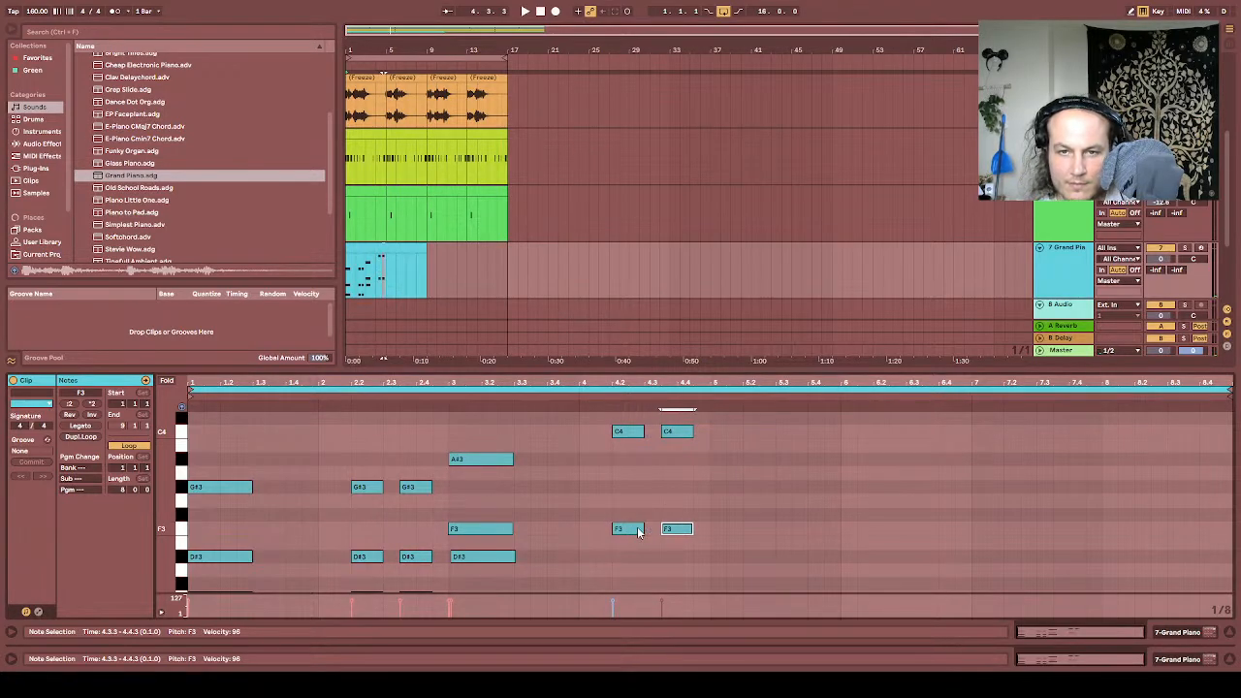
Step: Lower the F3 piano note at 4.3.3 to D#3 and play the chords from 4.2.1
left_click(638, 532)
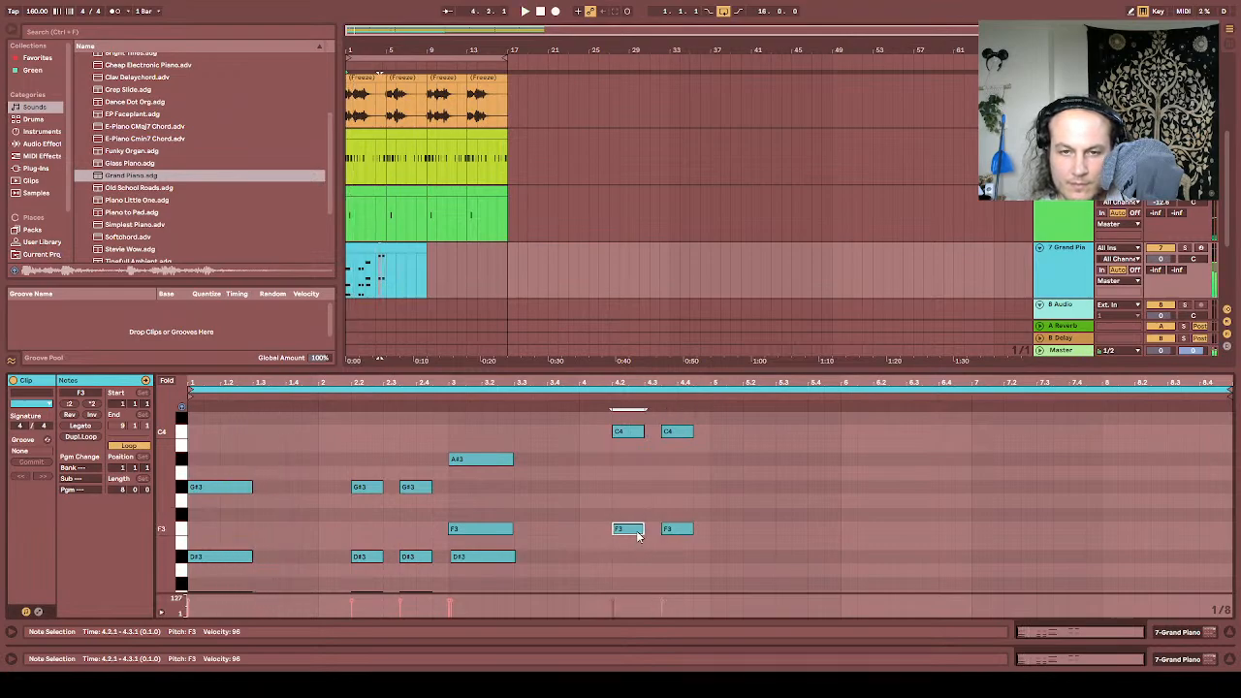
left_click_drag(637, 532, 675, 558)
key("space")
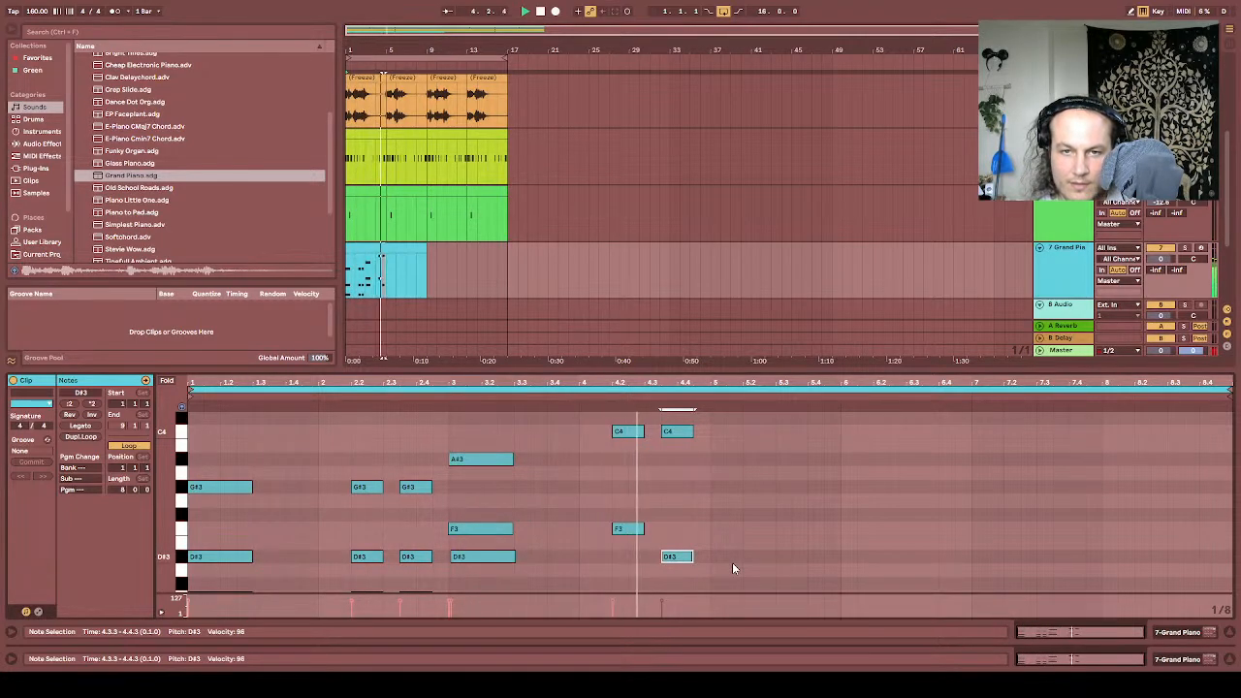
Step: Add a one-beat G#3 to the piano chord at 4.2.1, duplicate it to 4.3.3 and play the result
double_click(618, 487)
left_click_drag(625, 488, 645, 488)
key("ctrl+d")
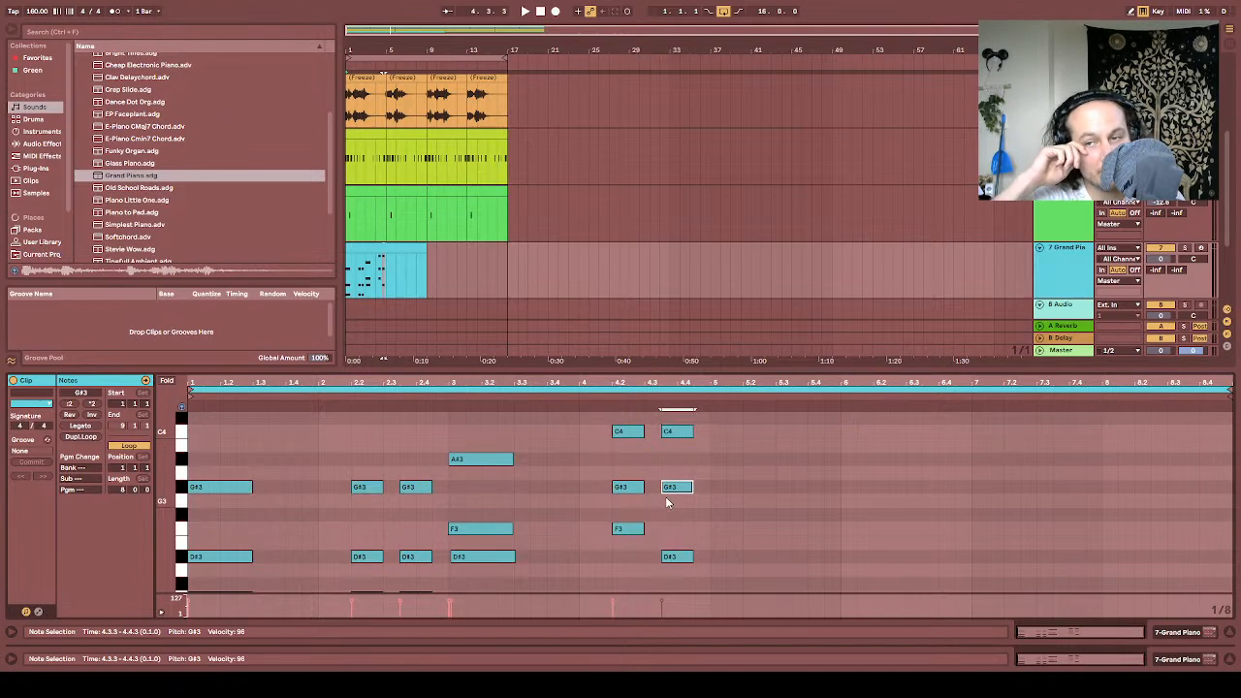
key("space")
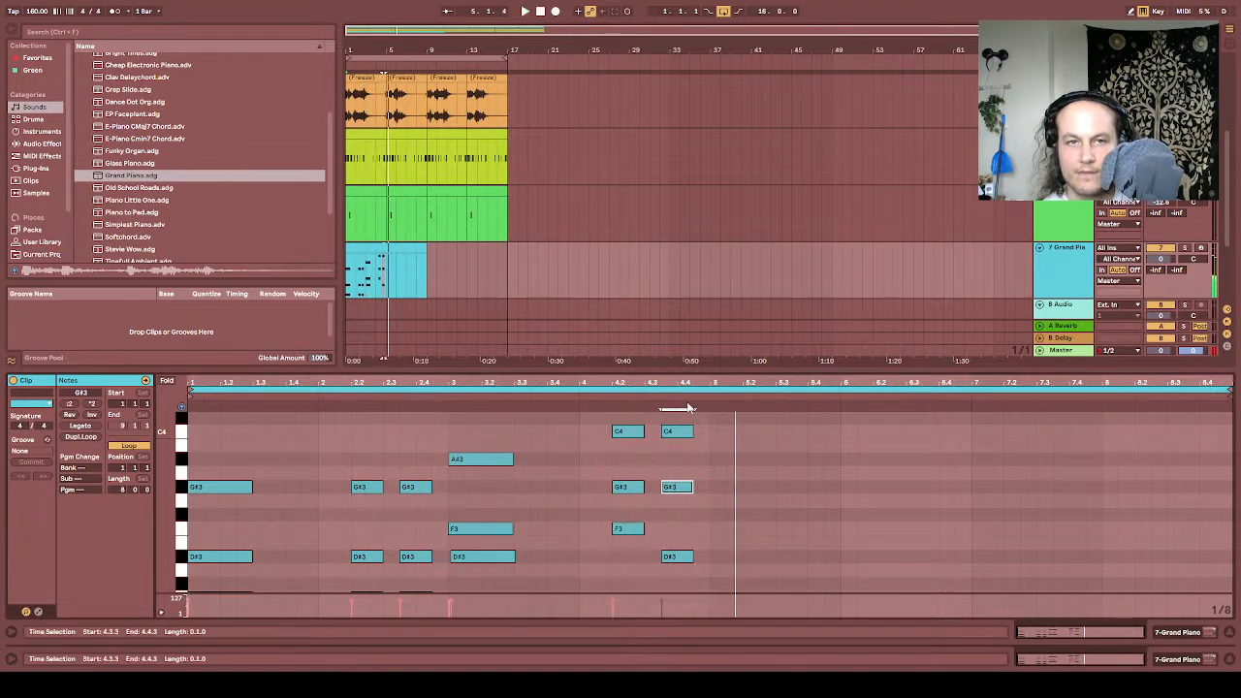
key("space")
Step: Shorten the piano clip to four bars, duplicate it three times to fill the 16-bar loop and play it
left_click_drag(427, 250, 387, 254)
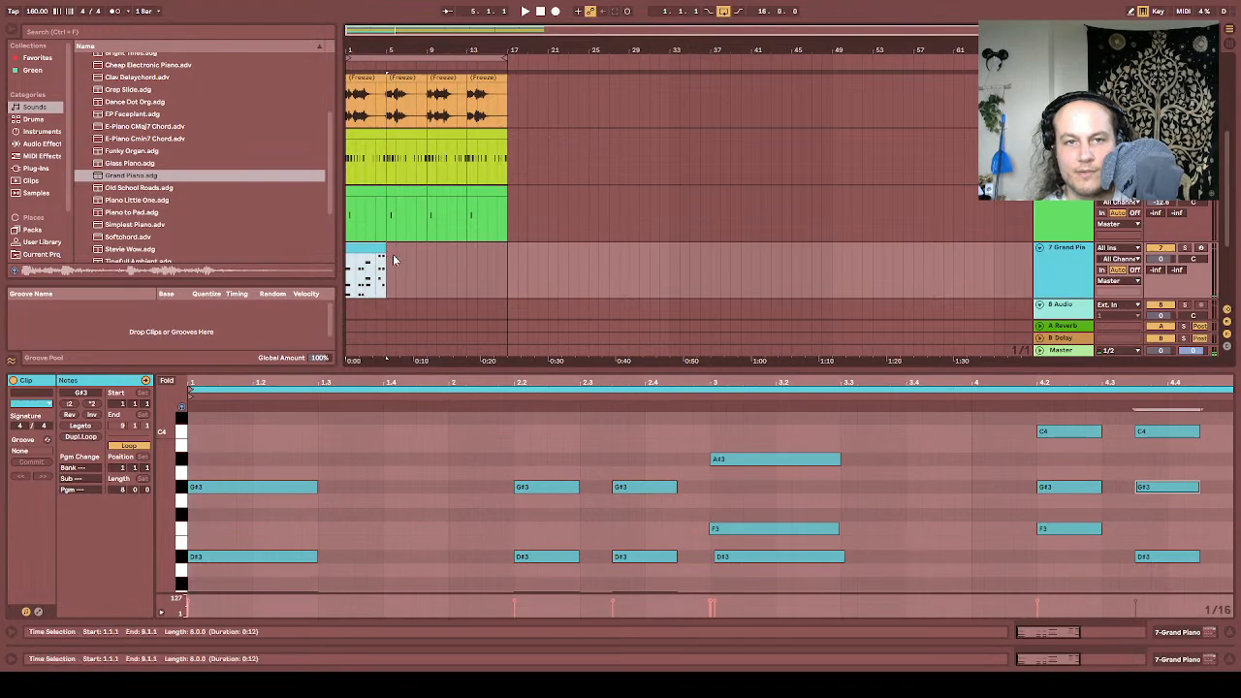
key("ctrl+d")
key("ctrl+d")
key("ctrl+d")
key("space")
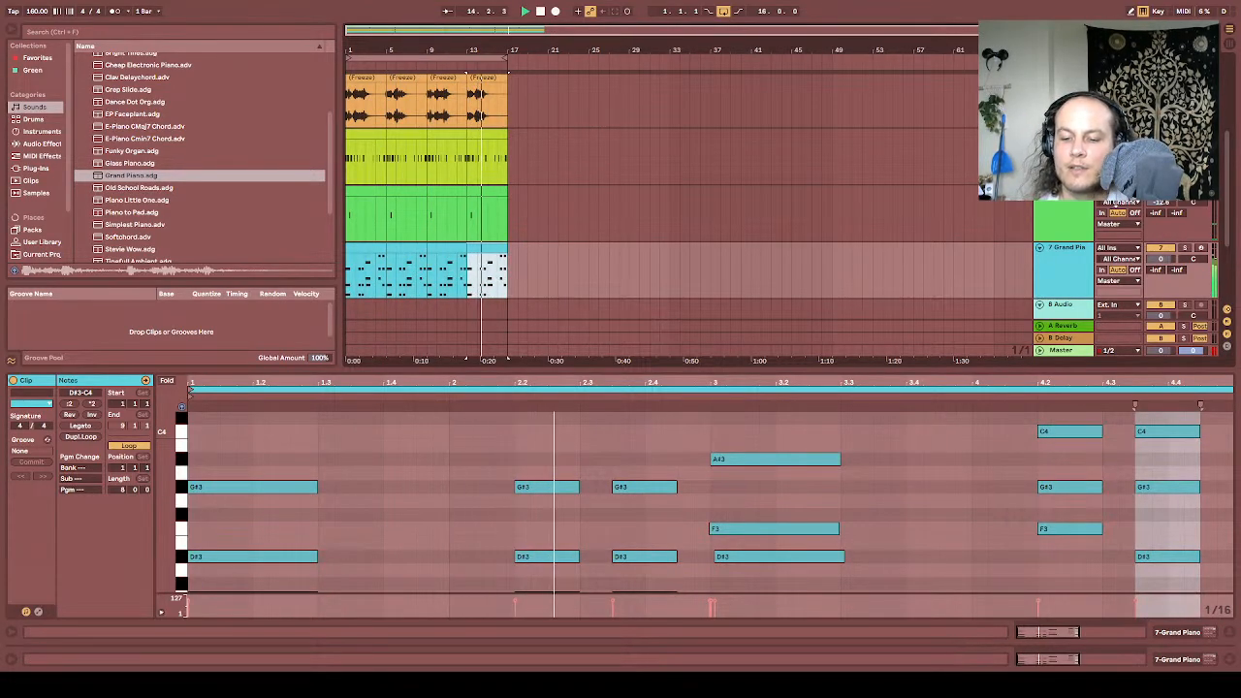
Step: Replace the Grand Piano with Enrich Audio HAVEN and set the track's volume to -10.0 dB and its pan to 28R
left_click_drag(1162, 260, 1163, 287)
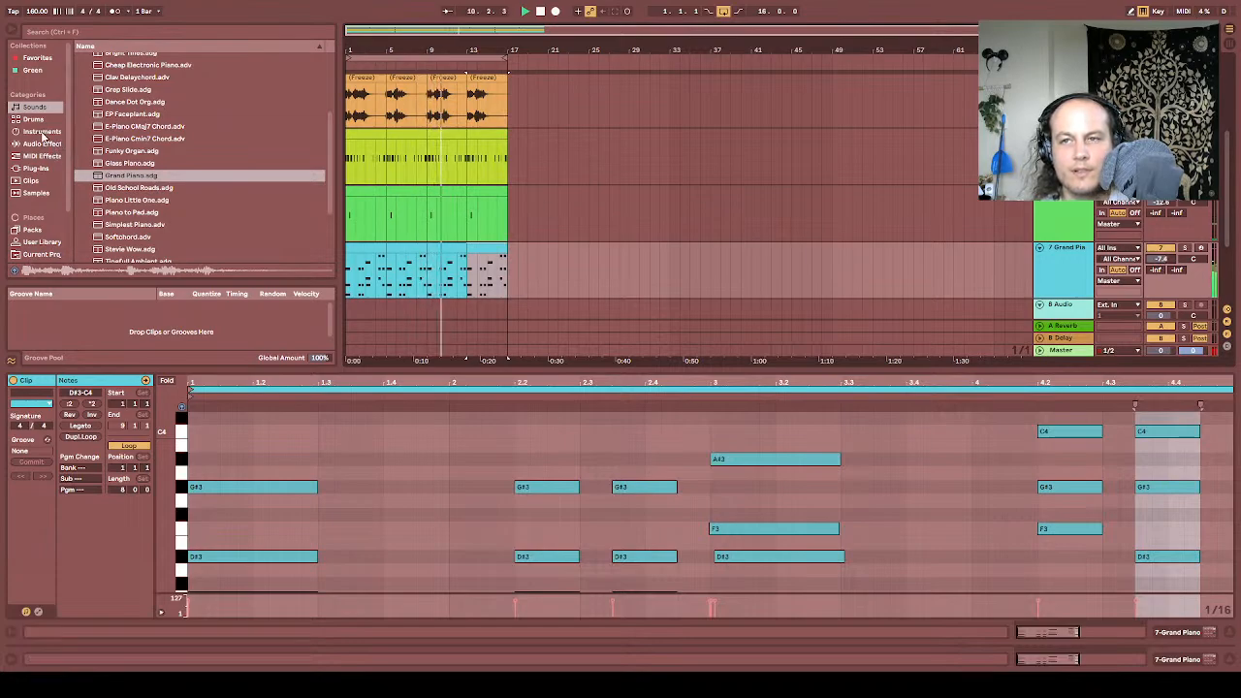
left_click(36, 168)
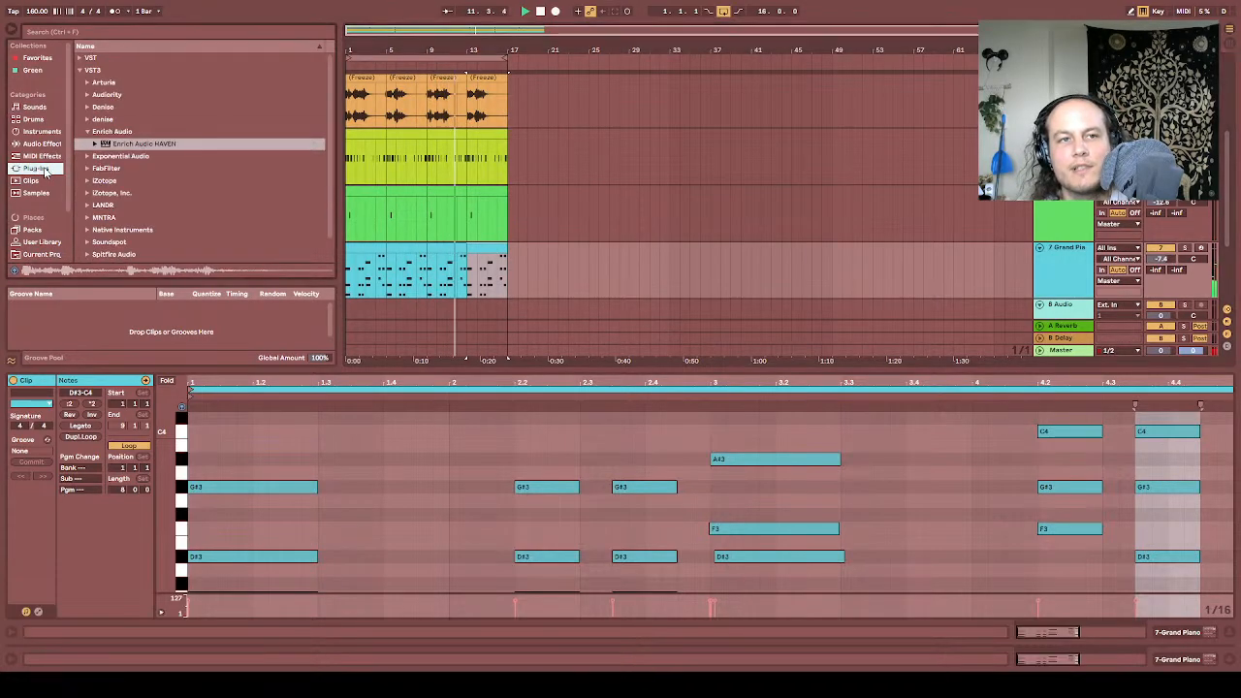
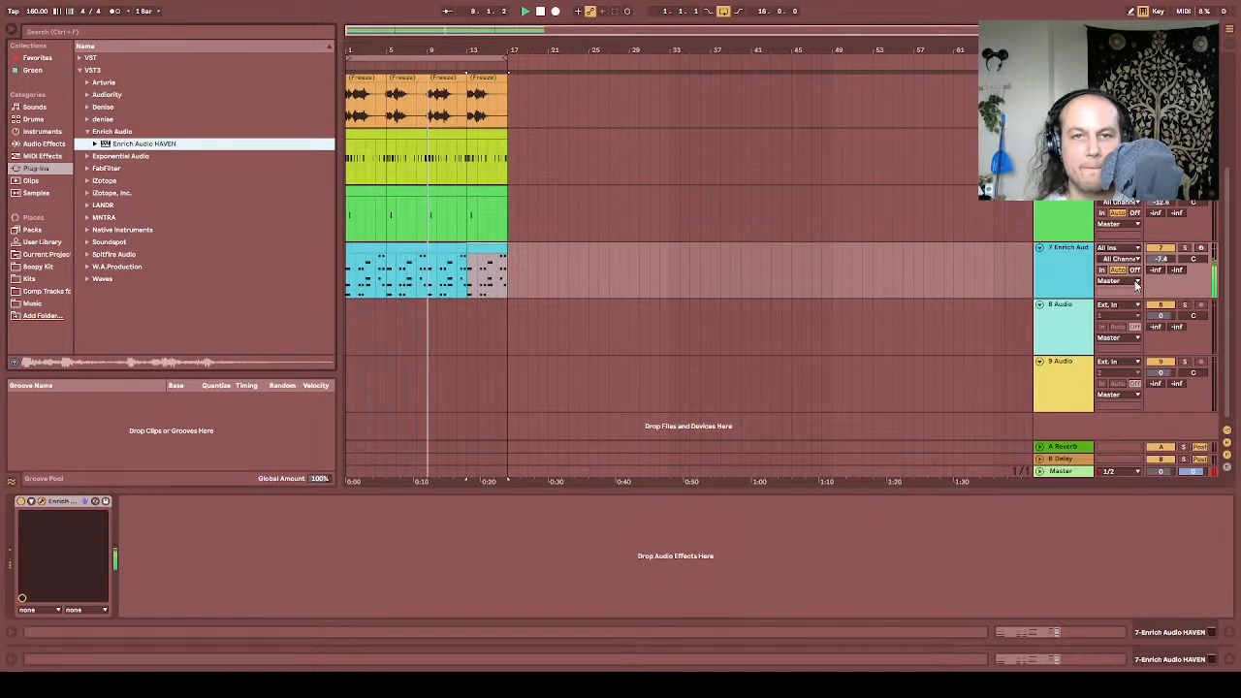
mouse_move(1161, 259)
left_mouse_down()
mouse_move(1161, 291)
mouse_move(1161, 264)
mouse_move(1194, 242)
mouse_move(1160, 261)
left_mouse_up()
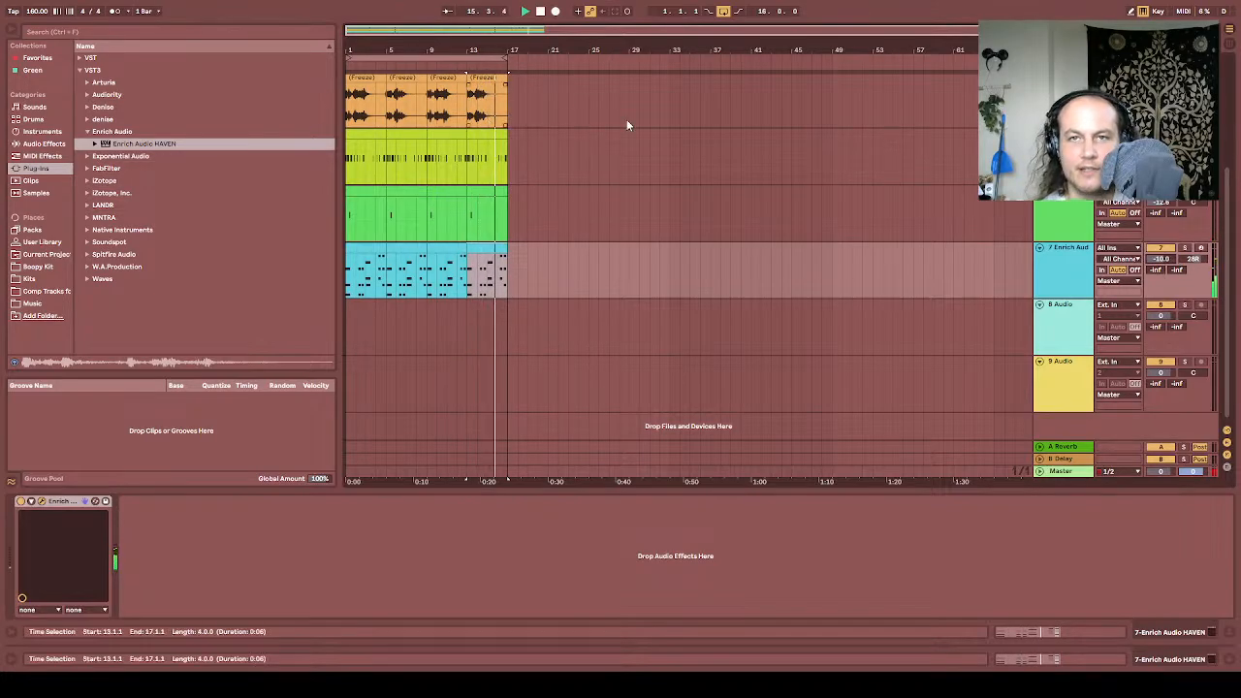
Step: Freeze the HAVEN chord track, flatten it to audio and play the loop
right_click(448, 280)
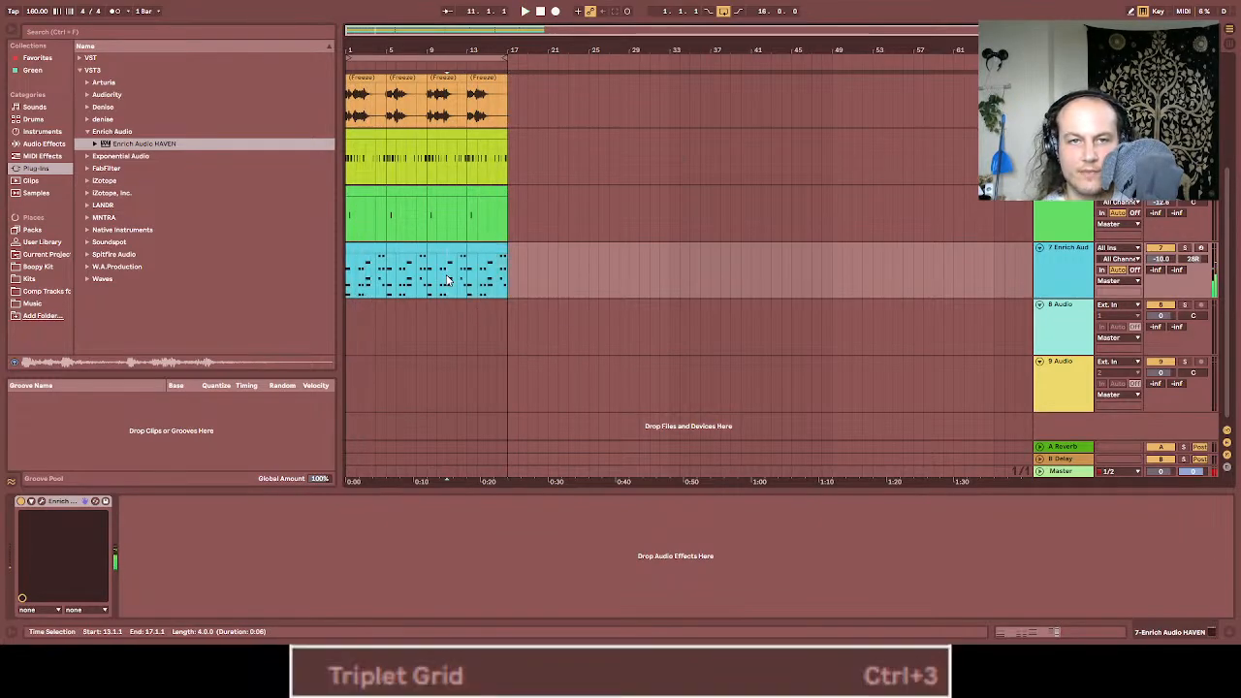
left_click(495, 377)
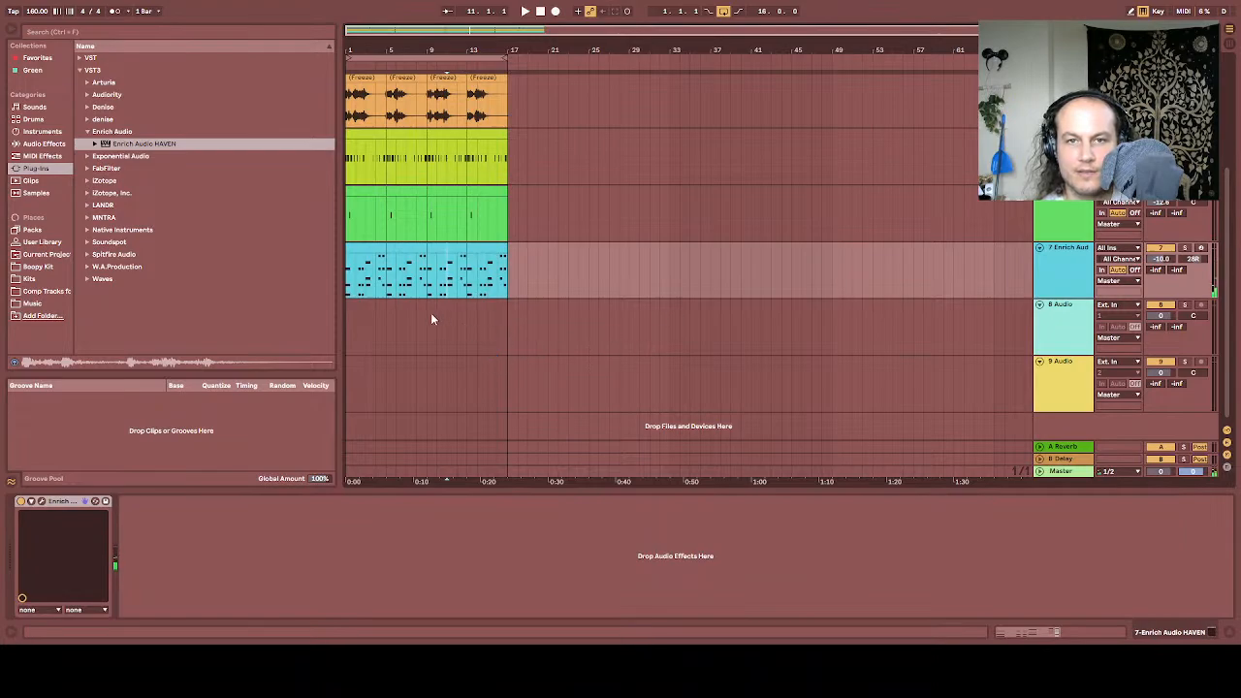
left_click(428, 286)
key("ctrl+3")
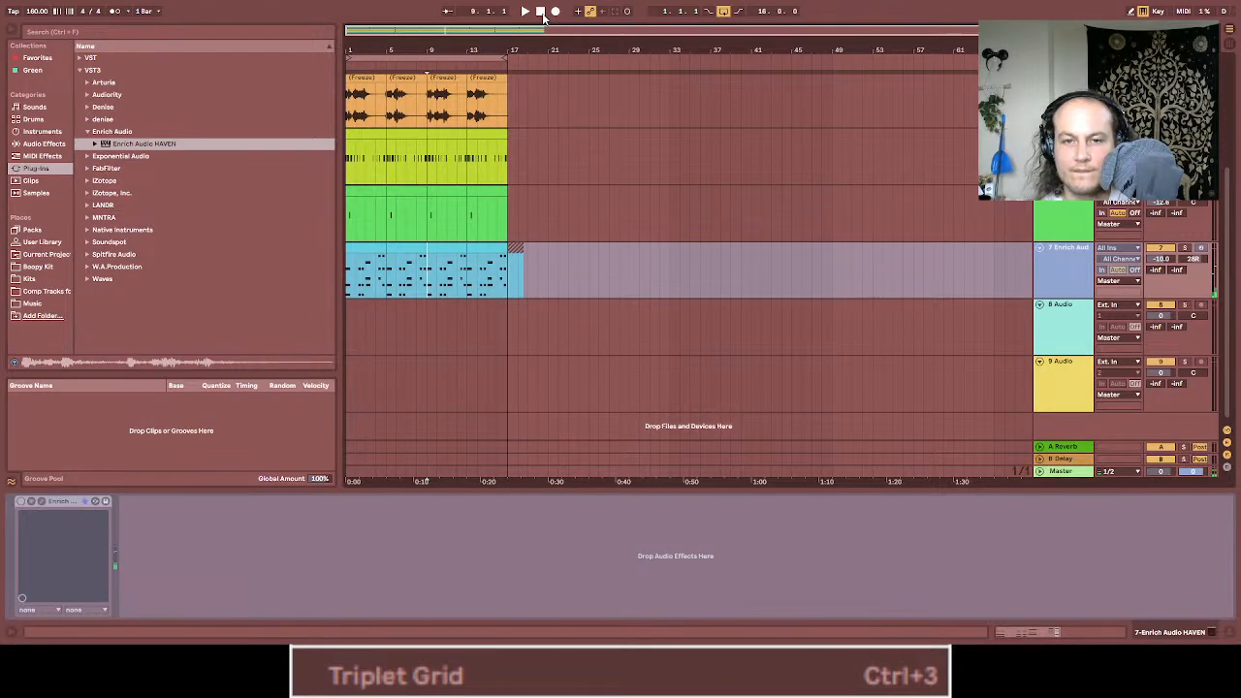
right_click(476, 296)
left_click(511, 283)
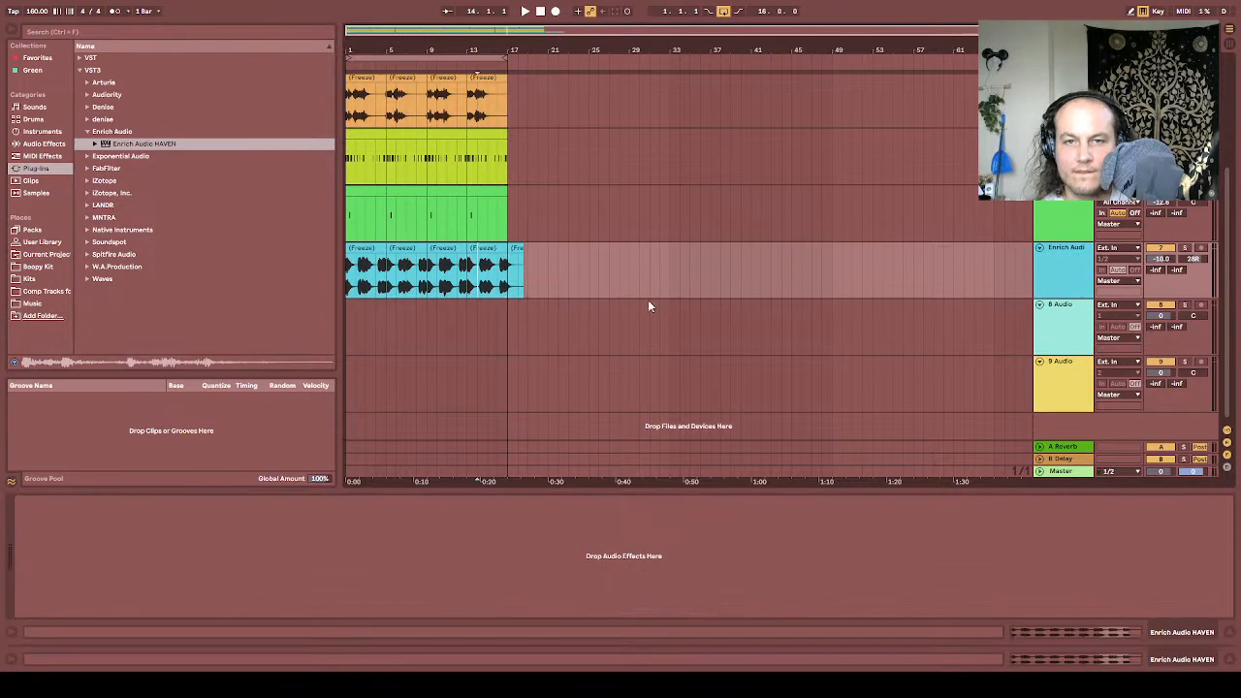
left_click(598, 258)
left_click(541, 13)
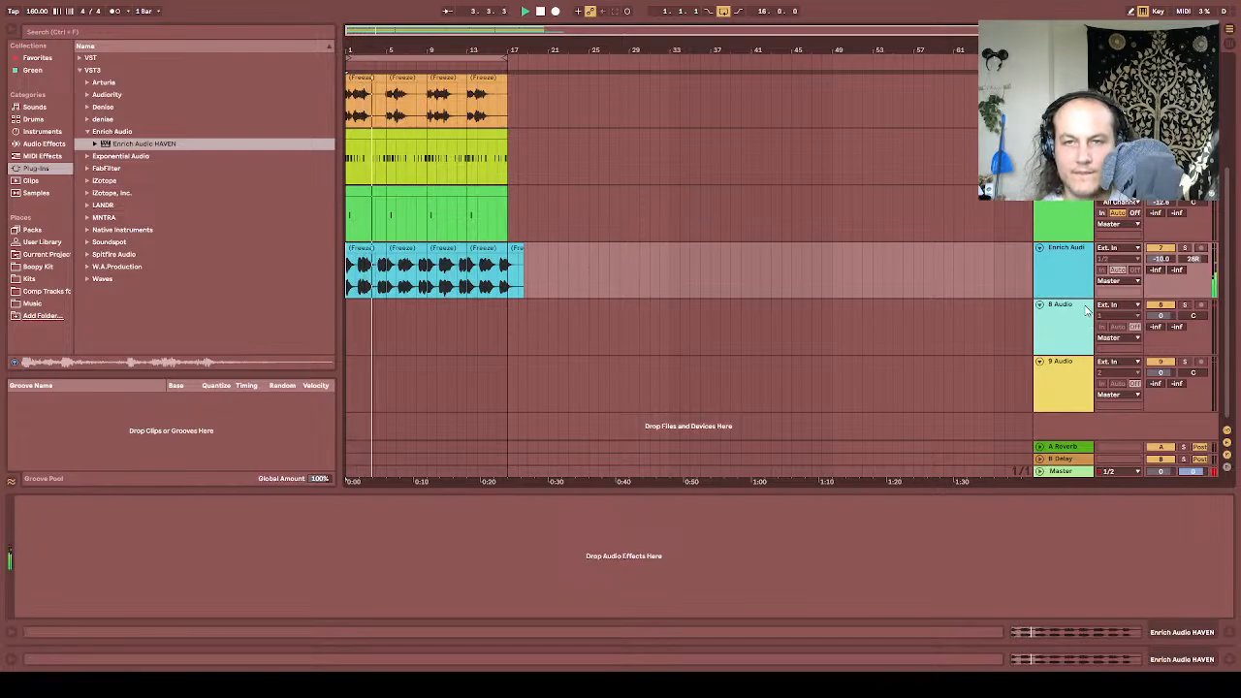
Step: Add an EQ Eight to the HAVEN chord track with a low cut and a -5.33 dB dip at 400 Hz
left_click(44, 144)
left_click(94, 156)
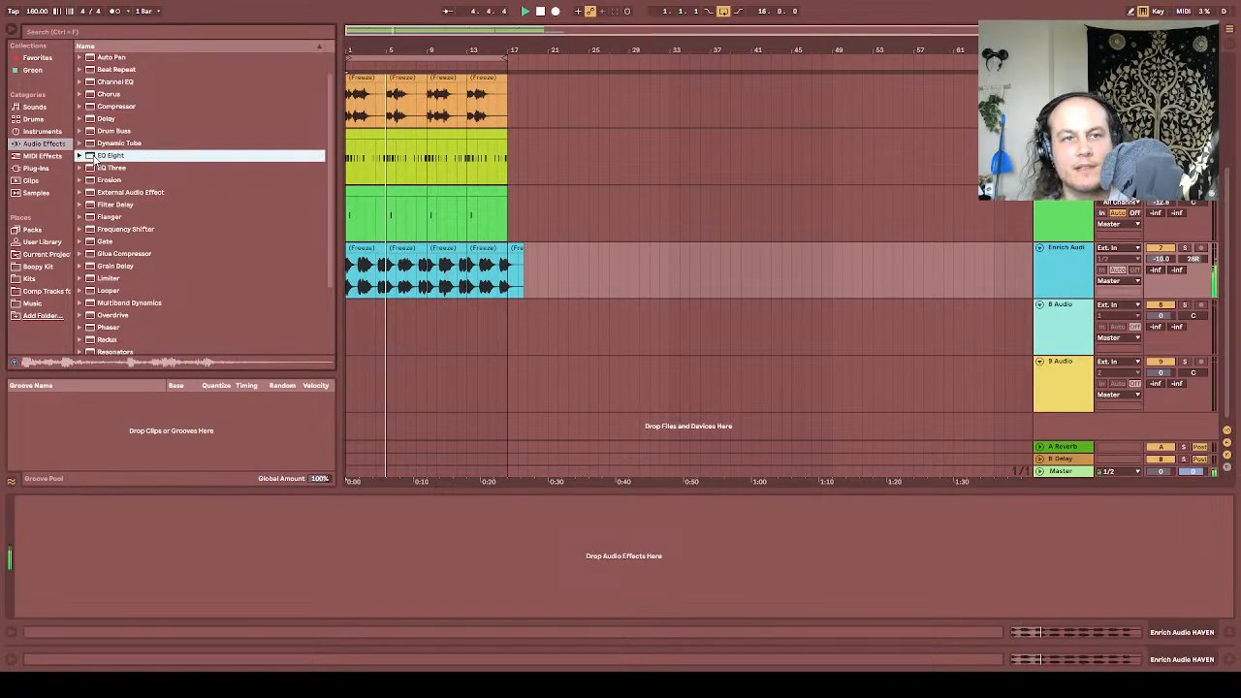
double_click(94, 157)
left_click(66, 602)
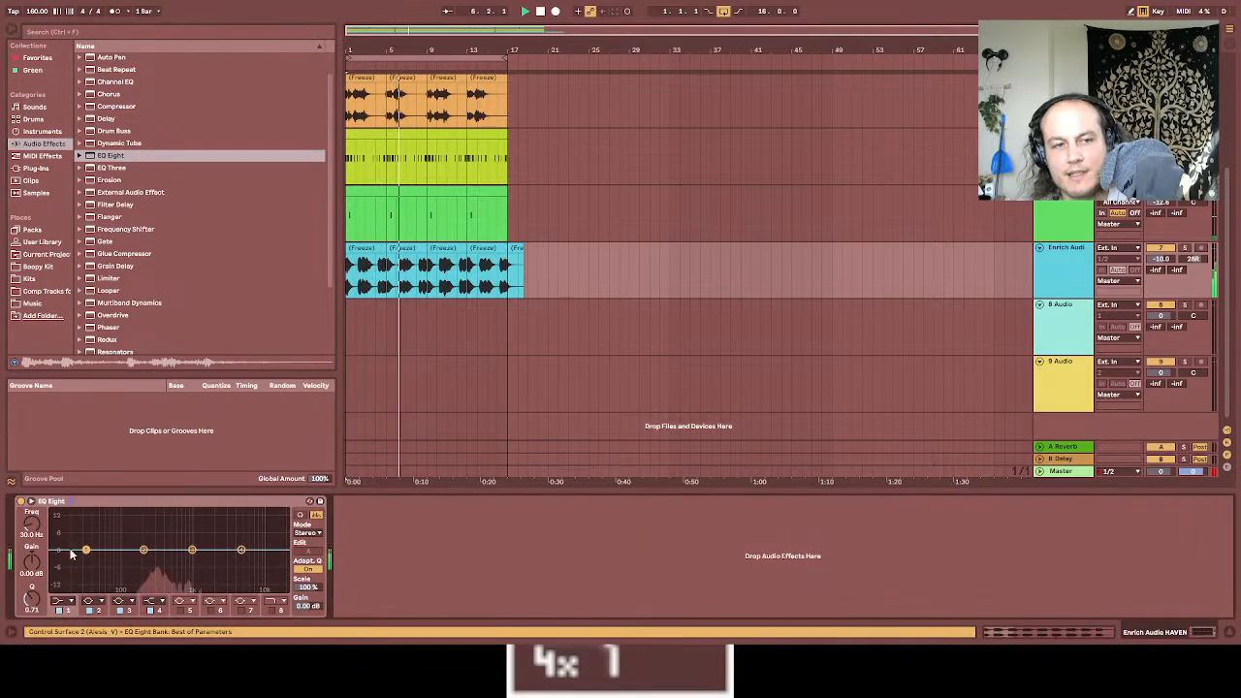
left_click_drag(86, 549, 163, 563)
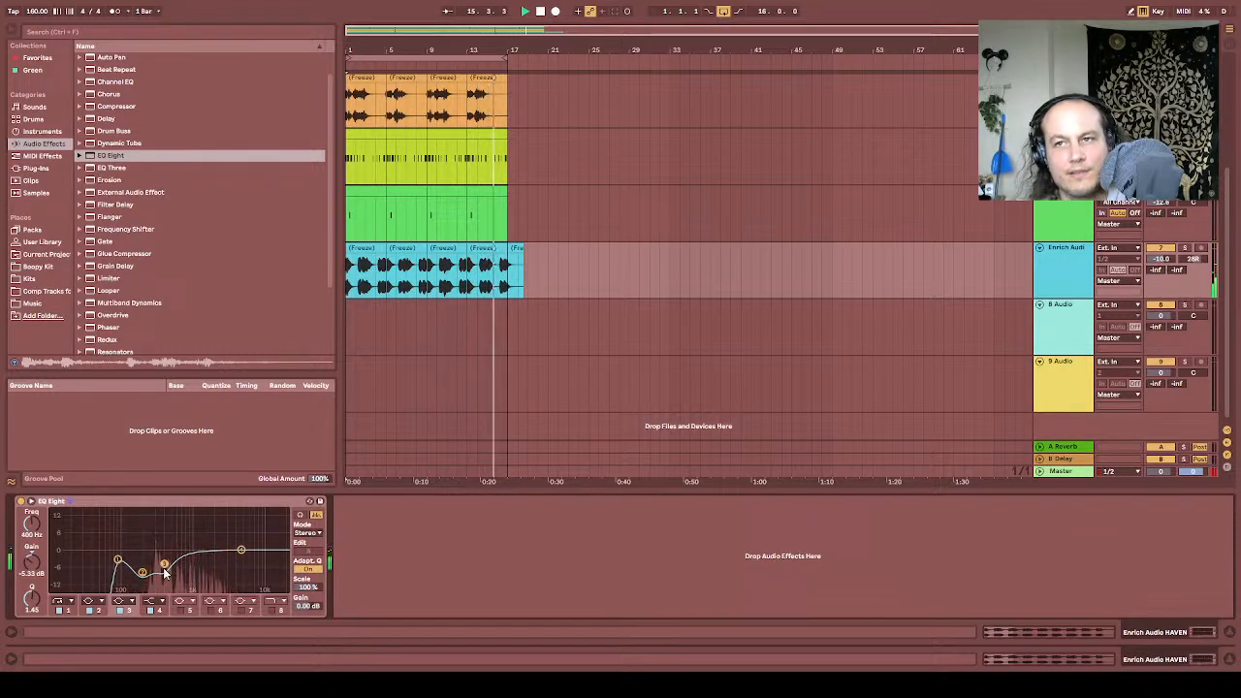
Step: Add a Compressor after the EQ Eight on the kick track and set its threshold to -31.5 dB
scroll(441, 243, "up", 2)
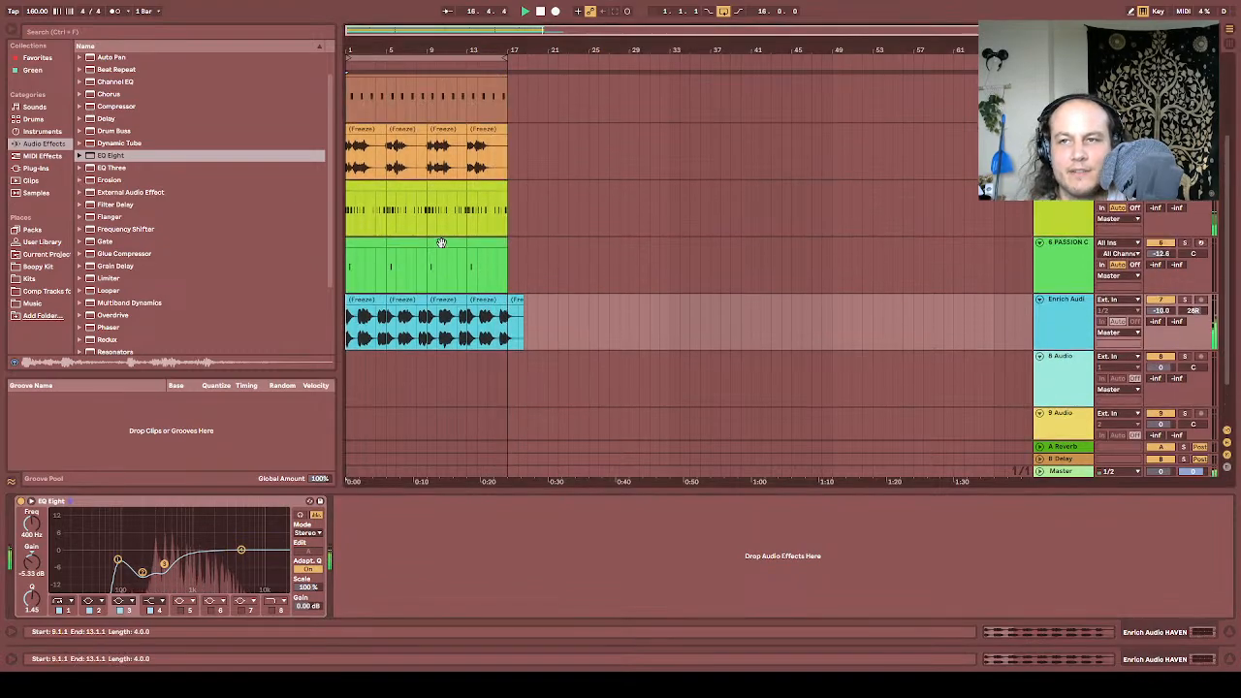
scroll(441, 243, "up", 3)
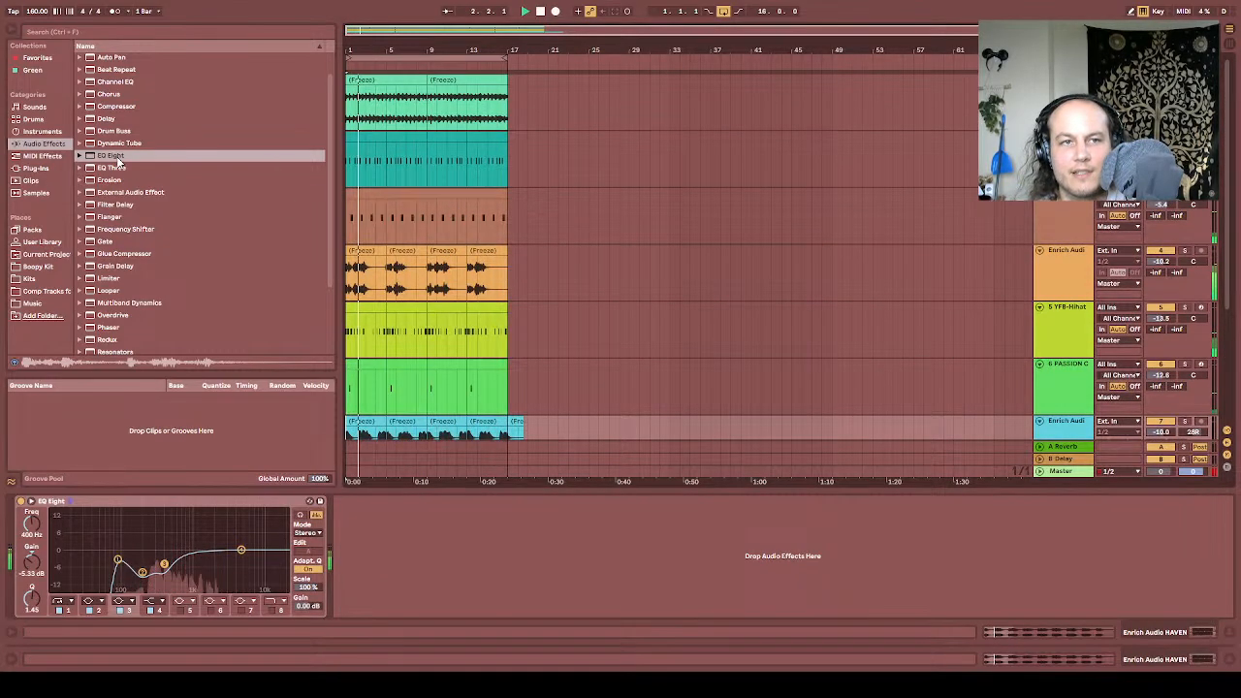
left_click(155, 107)
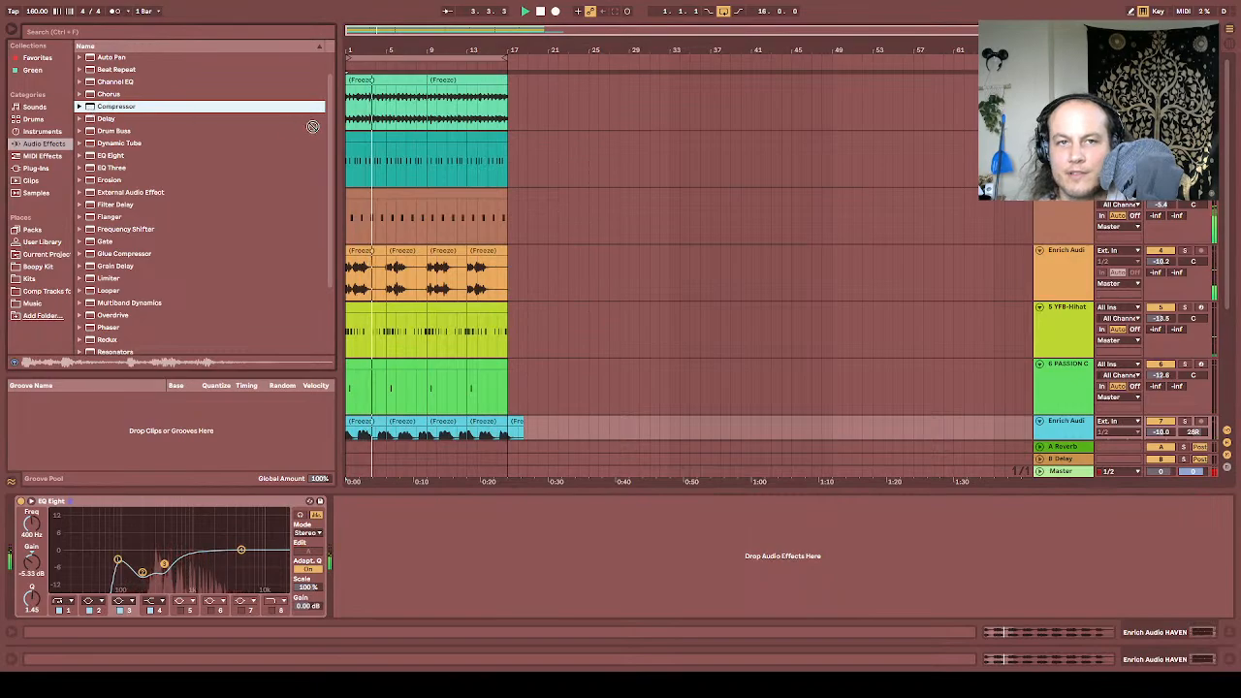
left_click_drag(312, 126, 423, 156)
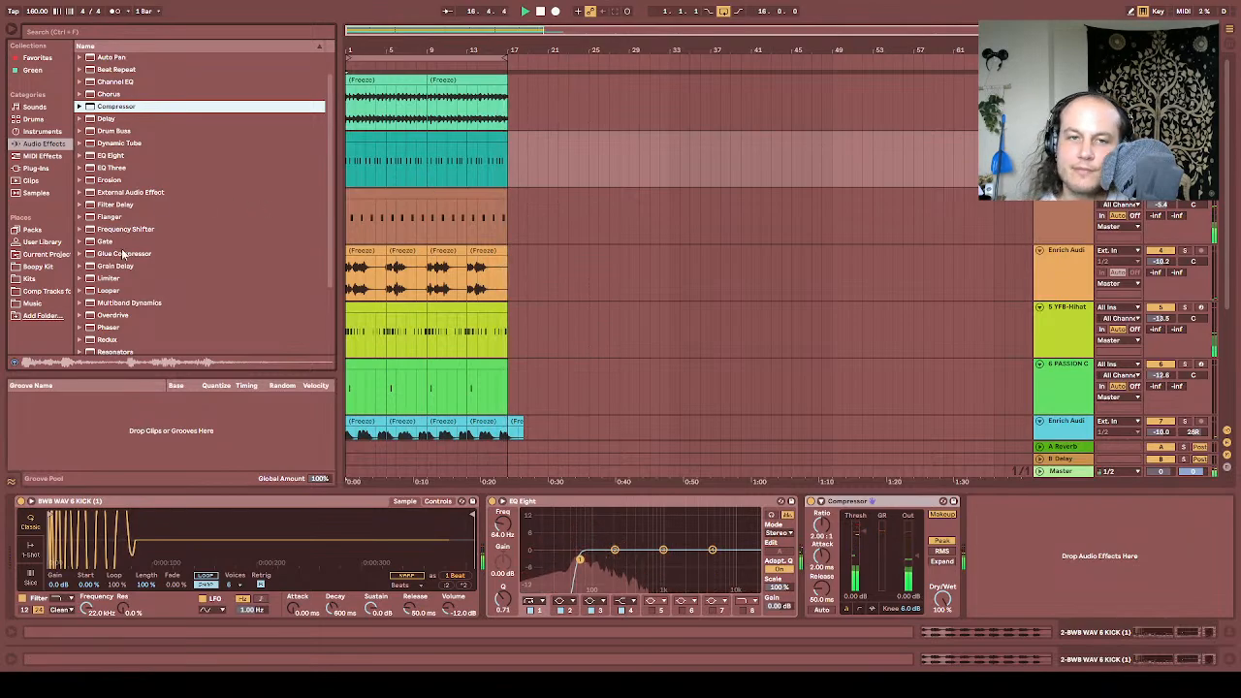
mouse_move(863, 529)
left_mouse_down()
mouse_move(863, 568)
mouse_move(863, 531)
left_mouse_up()
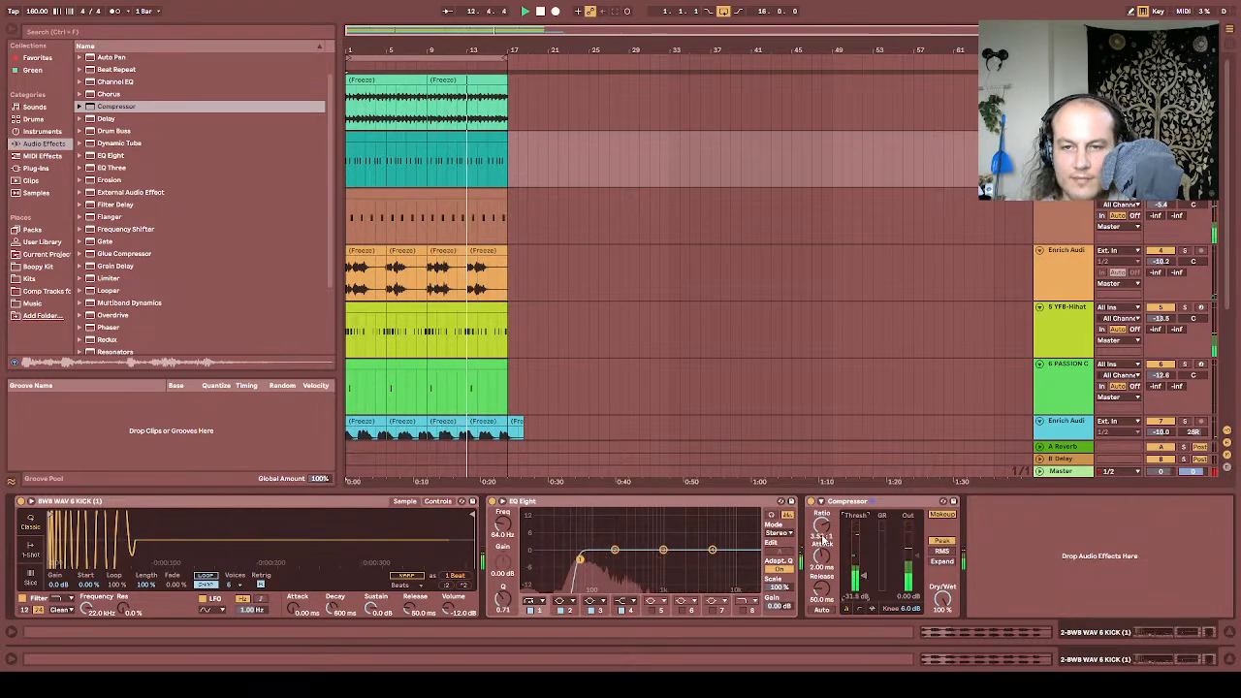
Step: Set the kick compressor's ratio to 3.57:1, attack to 390 ms, release to 71.1 ms and dry/wet to 73%
mouse_move(822, 548)
left_mouse_down()
mouse_move(821, 567)
mouse_move(821, 533)
left_mouse_up()
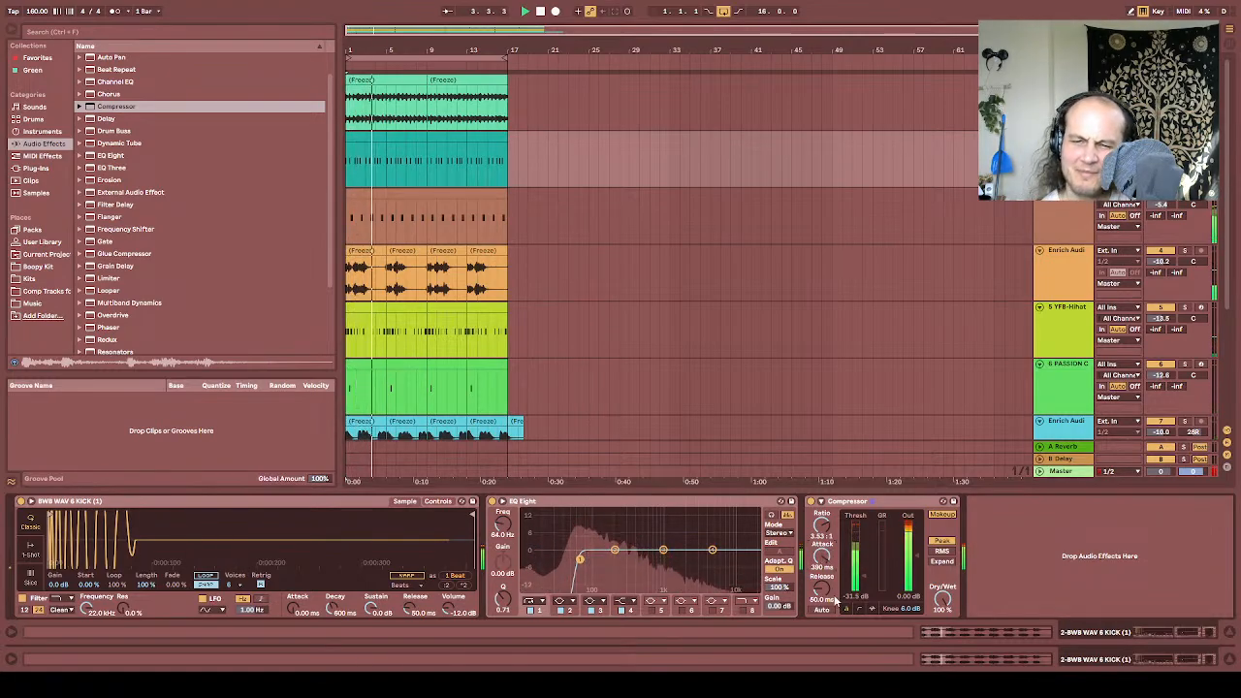
mouse_move(821, 587)
left_mouse_down()
mouse_move(821, 621)
mouse_move(821, 587)
left_mouse_up()
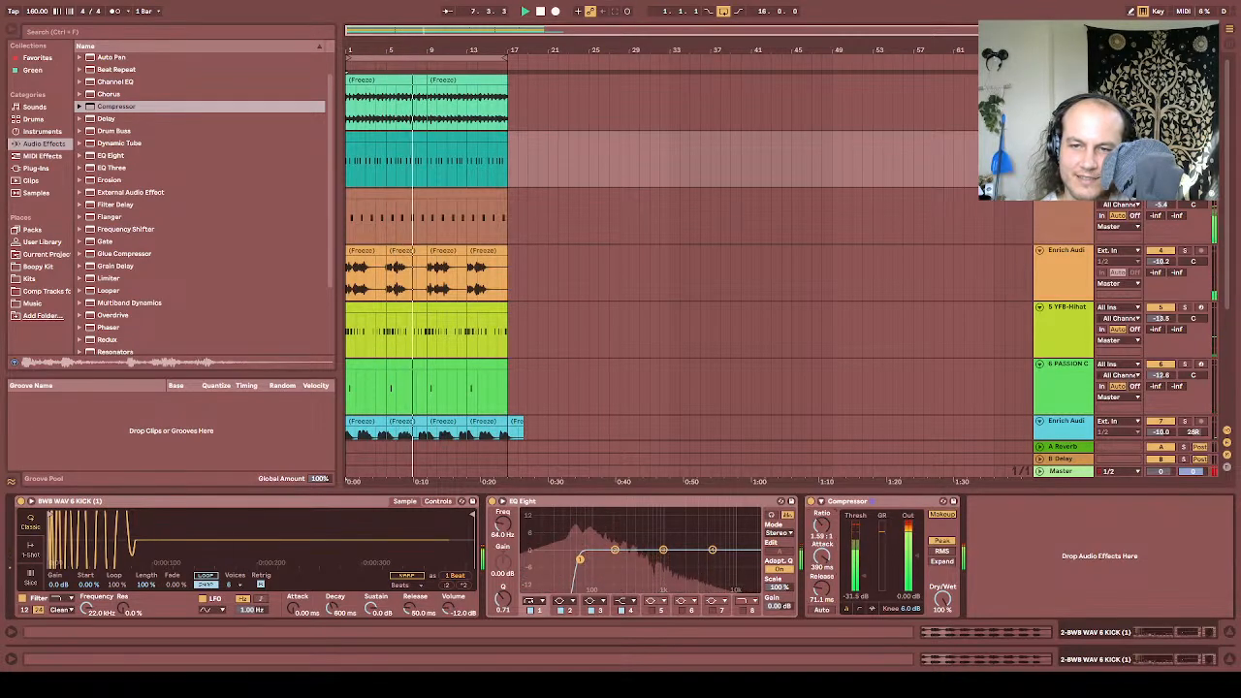
mouse_move(821, 525)
left_mouse_down()
mouse_move(822, 496)
mouse_move(821, 535)
left_mouse_up()
mouse_move(941, 598)
left_mouse_down()
mouse_move(942, 612)
mouse_move(942, 589)
left_mouse_up()
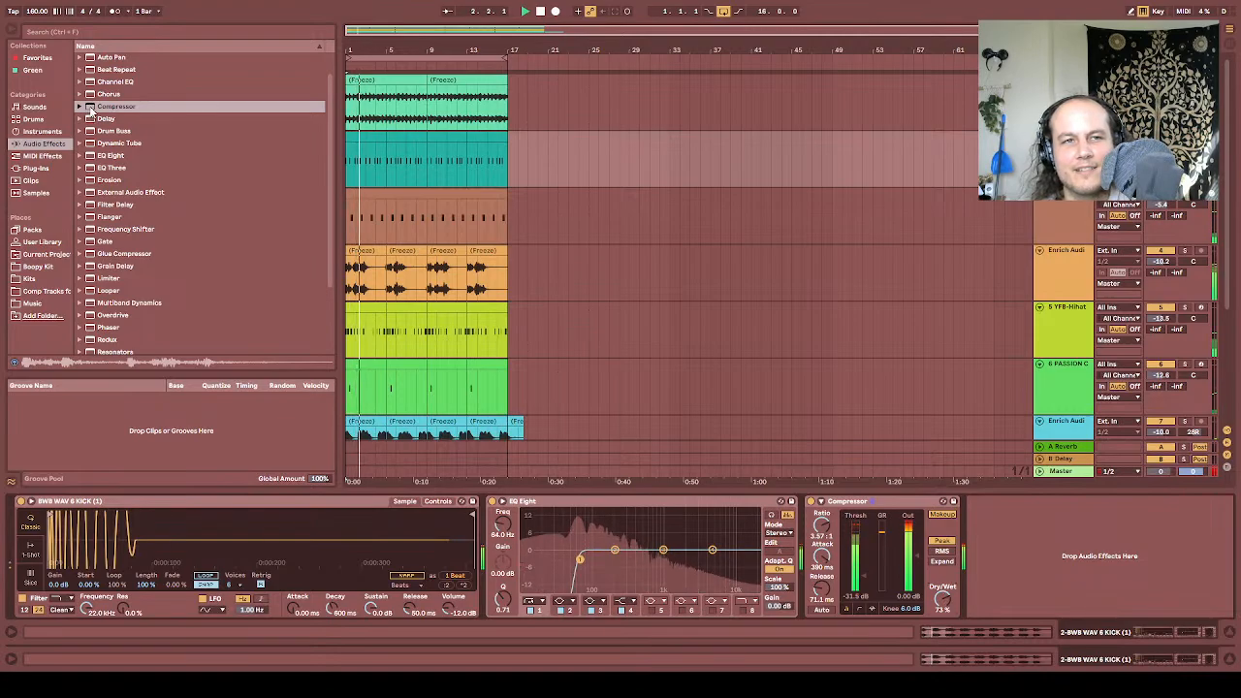
Step: Add a second kick Compressor with threshold -29.7 dB, ratio 3.15:1, attack 1.26 ms, release 202 ms and dry/wet 74%
left_click_drag(158, 107, 1057, 565)
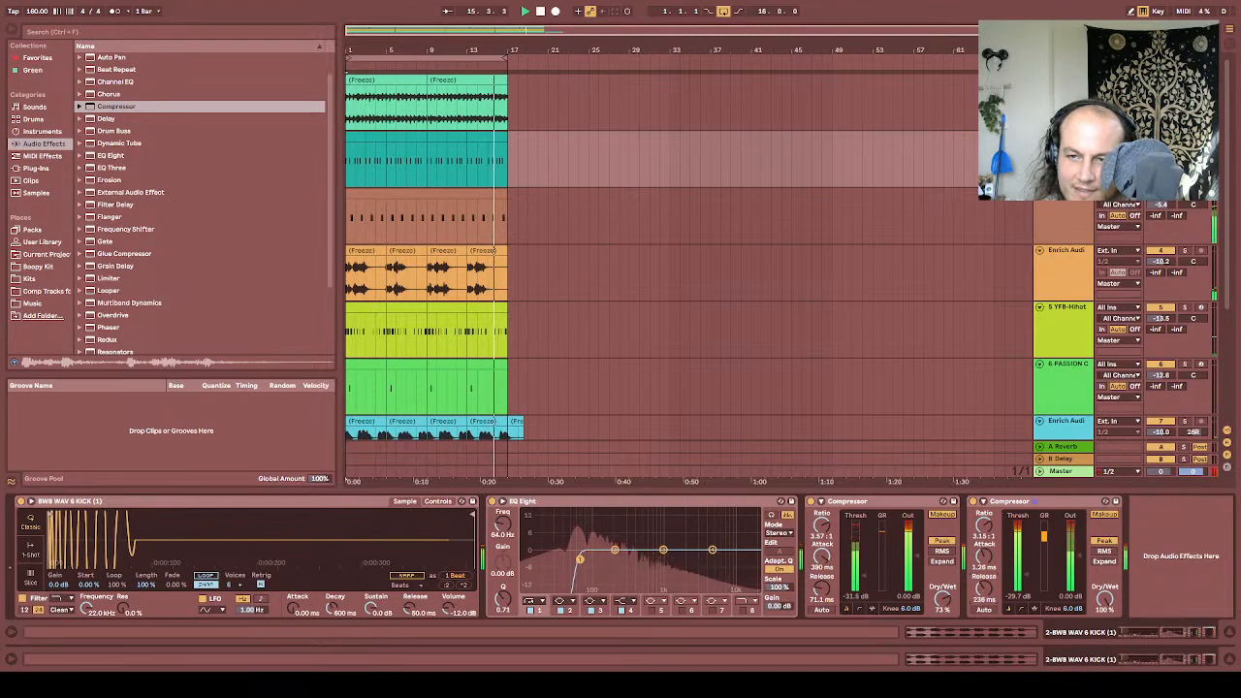
left_click_drag(1105, 603, 1105, 690)
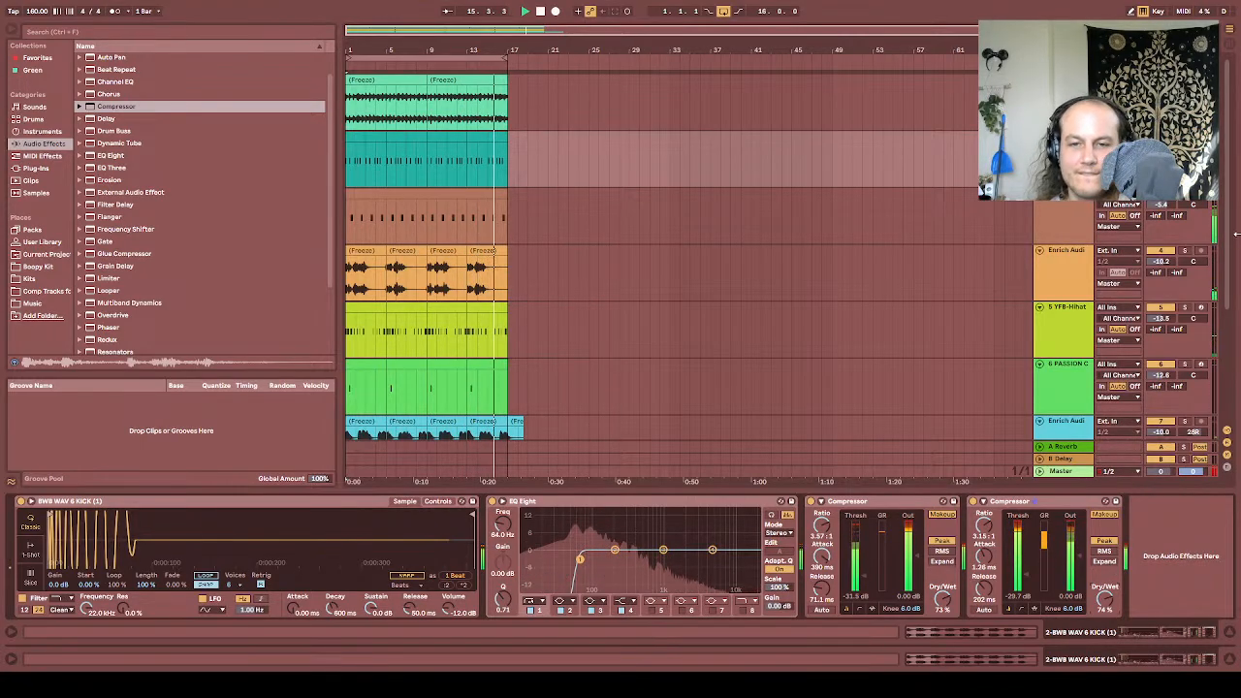
Step: Add an EQ Eight after the kick's compressors with a narrow dip at 574 Hz and a -5.31 dB dip at 2.41 kHz
left_click(664, 552)
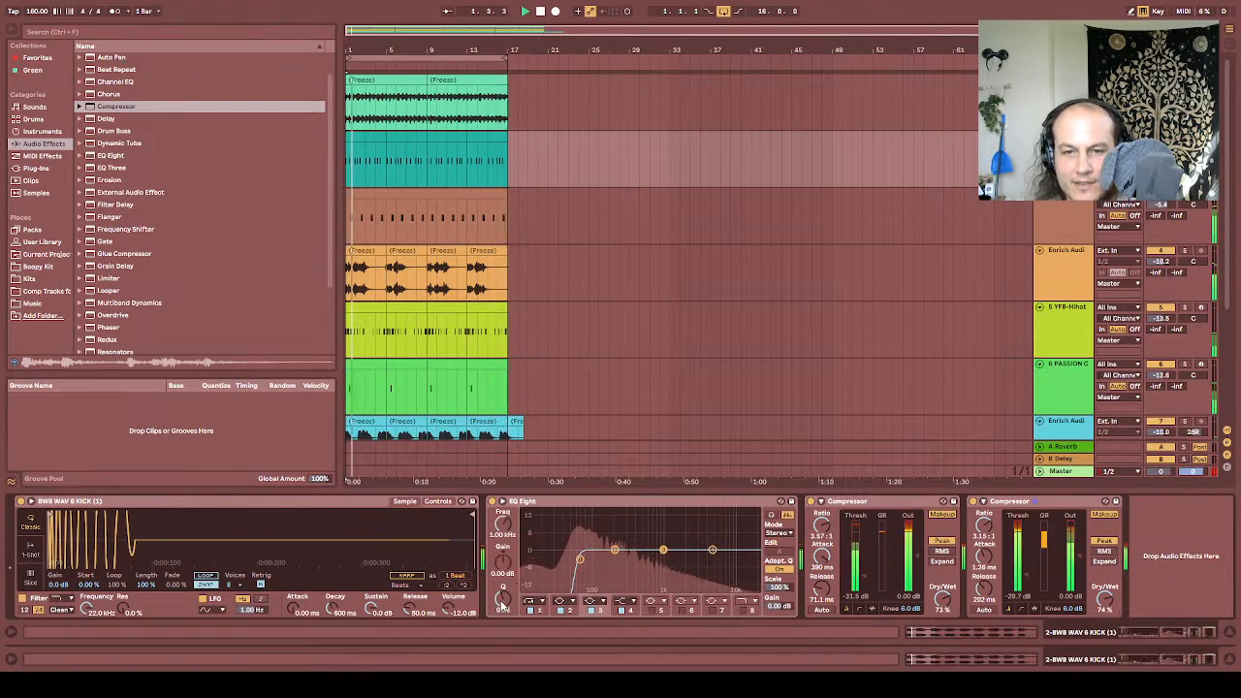
left_click(107, 106)
left_click_drag(108, 155, 1076, 562)
left_click_drag(927, 522, 932, 562)
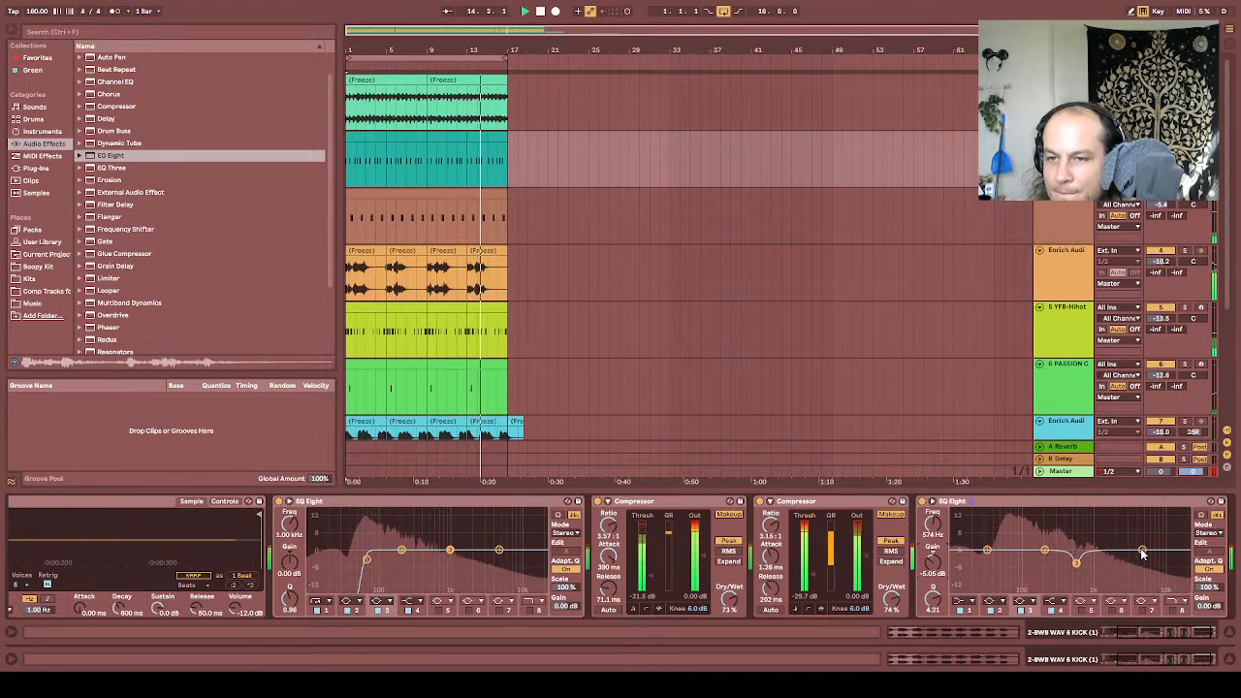
left_click_drag(1140, 549, 1119, 565)
left_click(1111, 611)
left_click(1083, 611)
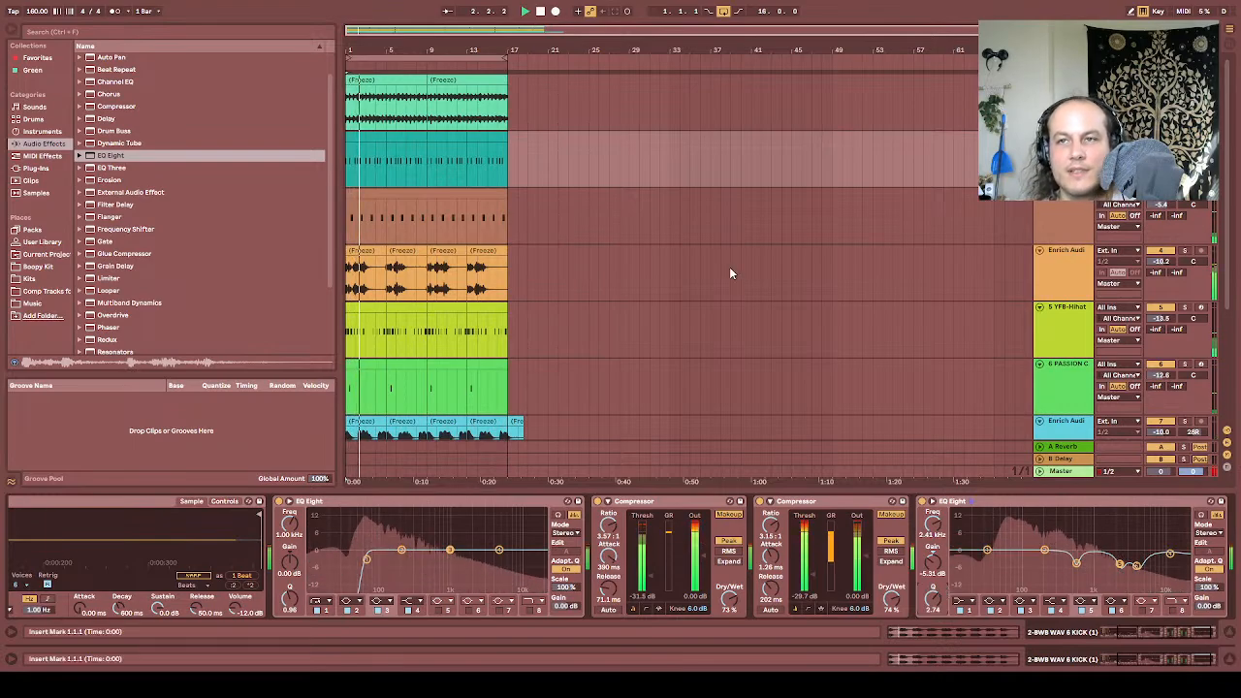
Step: Add a dip at 3.48 kHz with a Q of 3.06 to the EQ Eight on the Tom-909 track
left_click(632, 417)
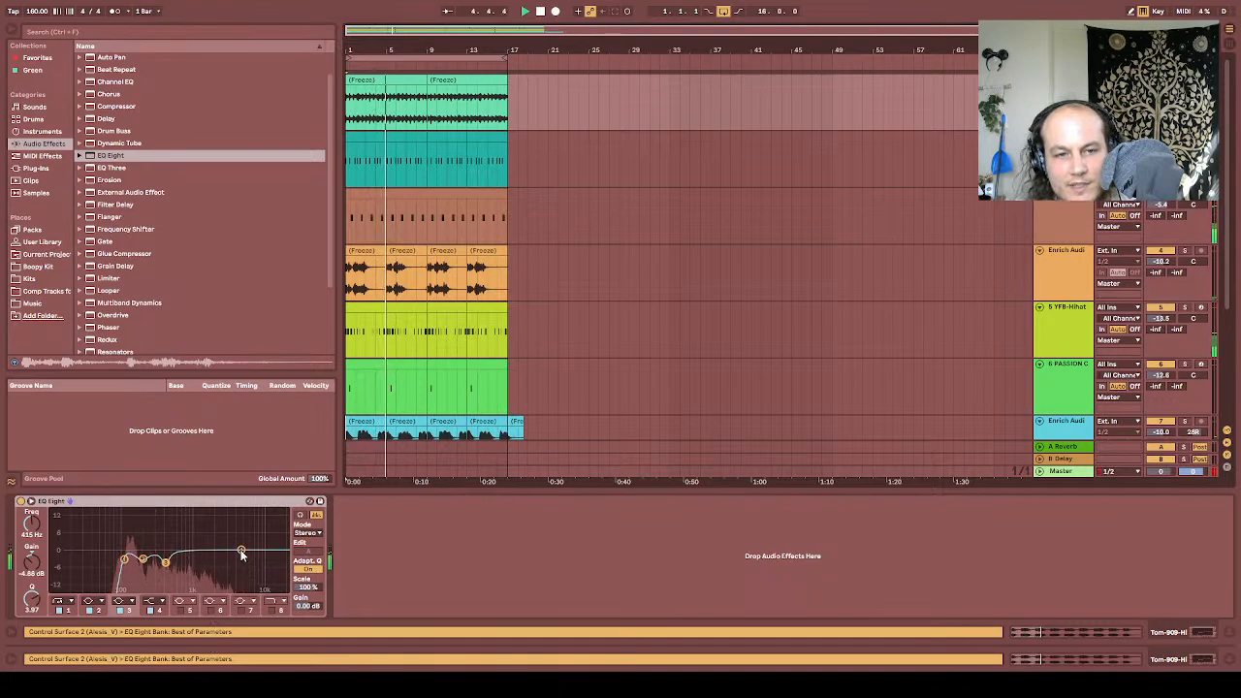
mouse_move(241, 551)
left_mouse_down()
mouse_move(194, 572)
mouse_move(124, 573)
mouse_move(258, 580)
mouse_move(286, 551)
mouse_move(163, 574)
mouse_move(262, 572)
mouse_move(229, 574)
left_mouse_up()
left_click(210, 611)
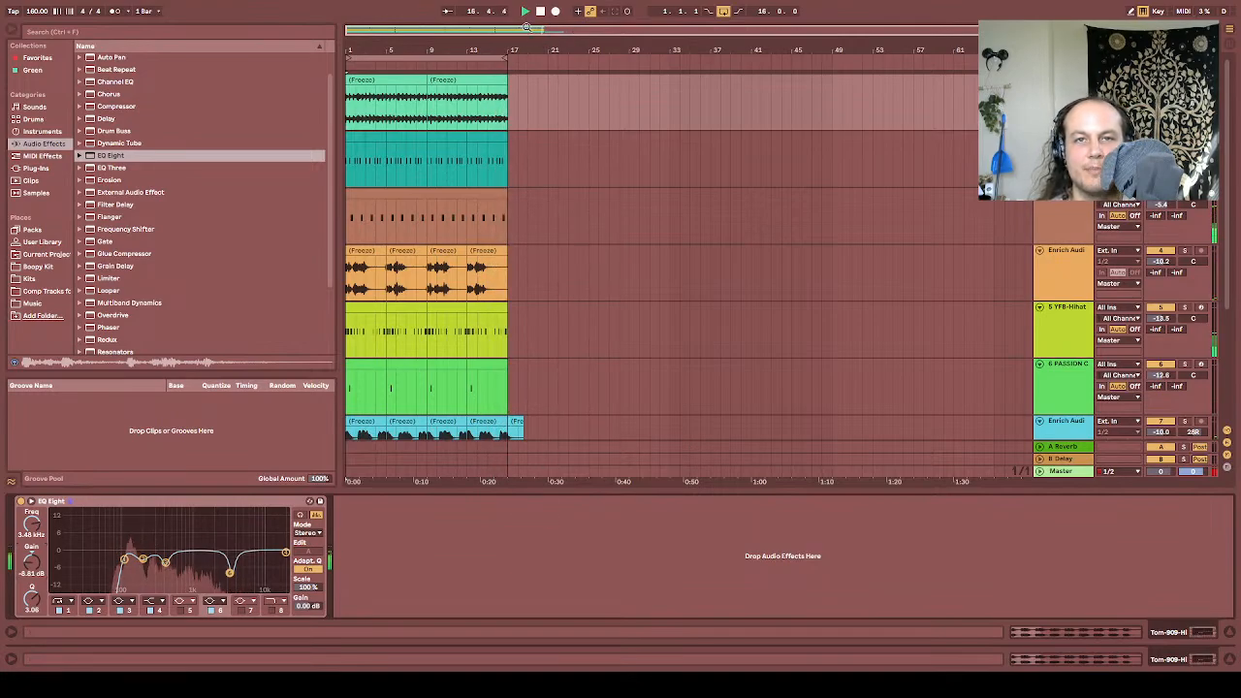
Step: Delete the leftover HAVEN chord audio after bar 17
scroll(509, 214, "down", 2)
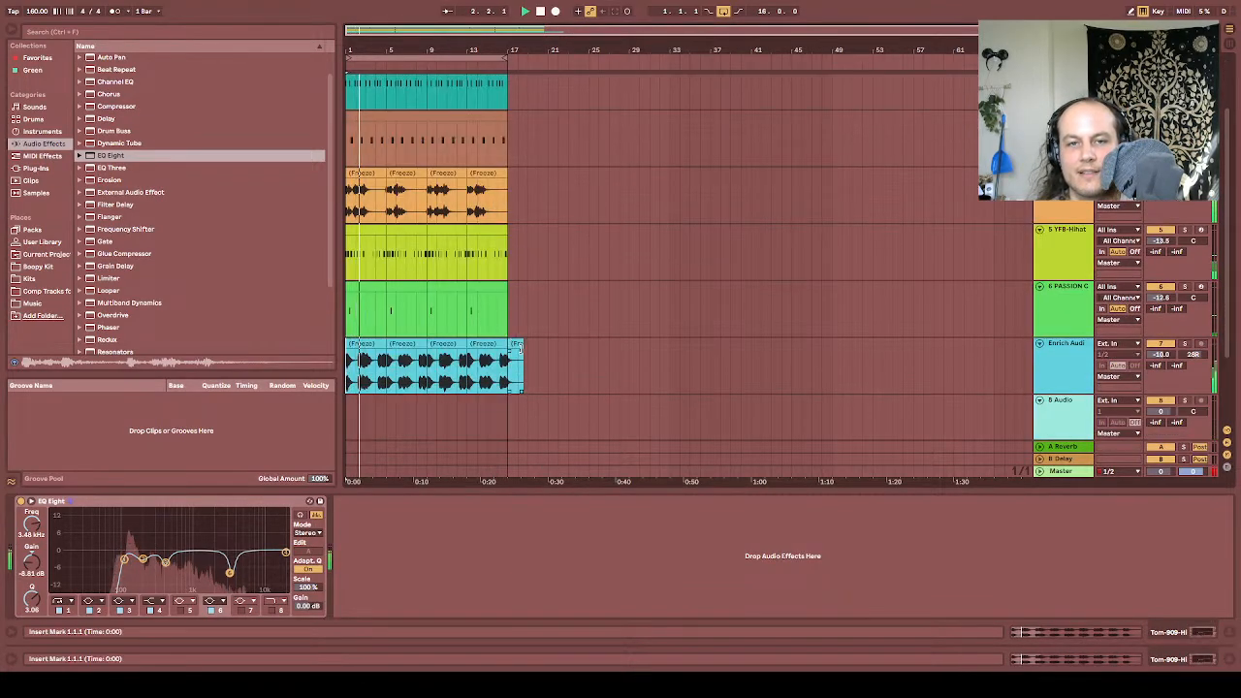
left_click(518, 349)
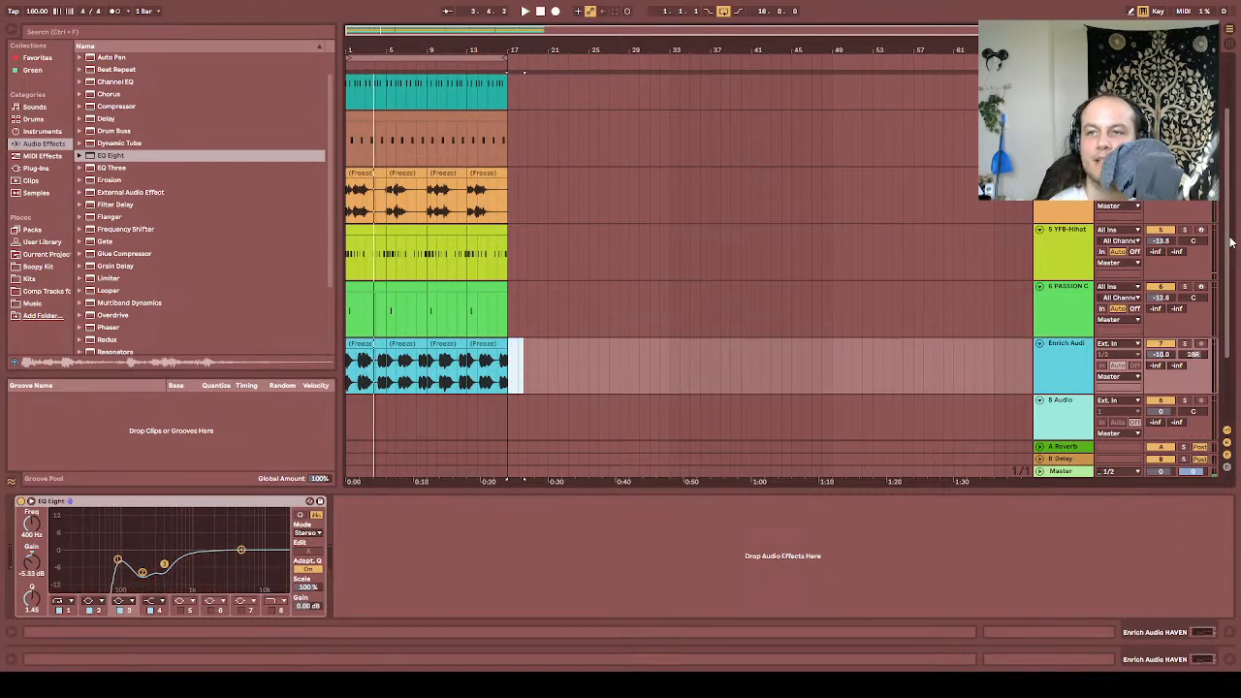
Step: Duplicate the time of the whole 16-bar section across all tracks so the arrangement runs to bar 33
scroll(1230, 243, "up", 4)
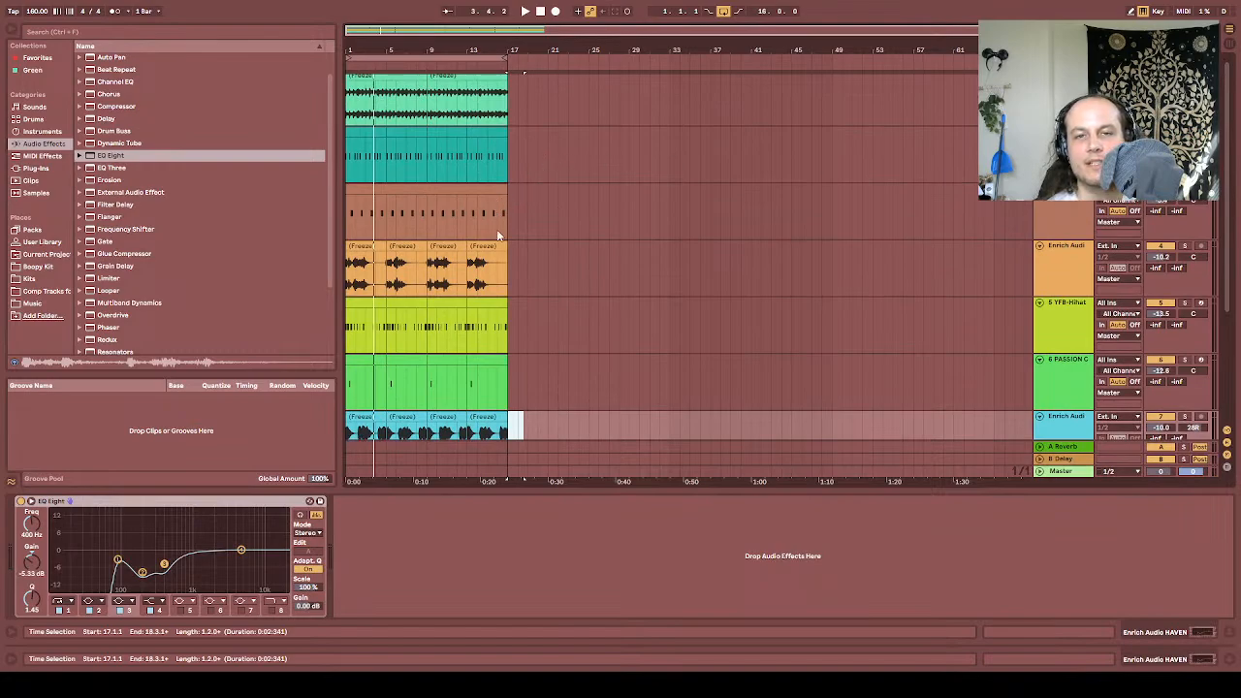
scroll(496, 232, "down", 3)
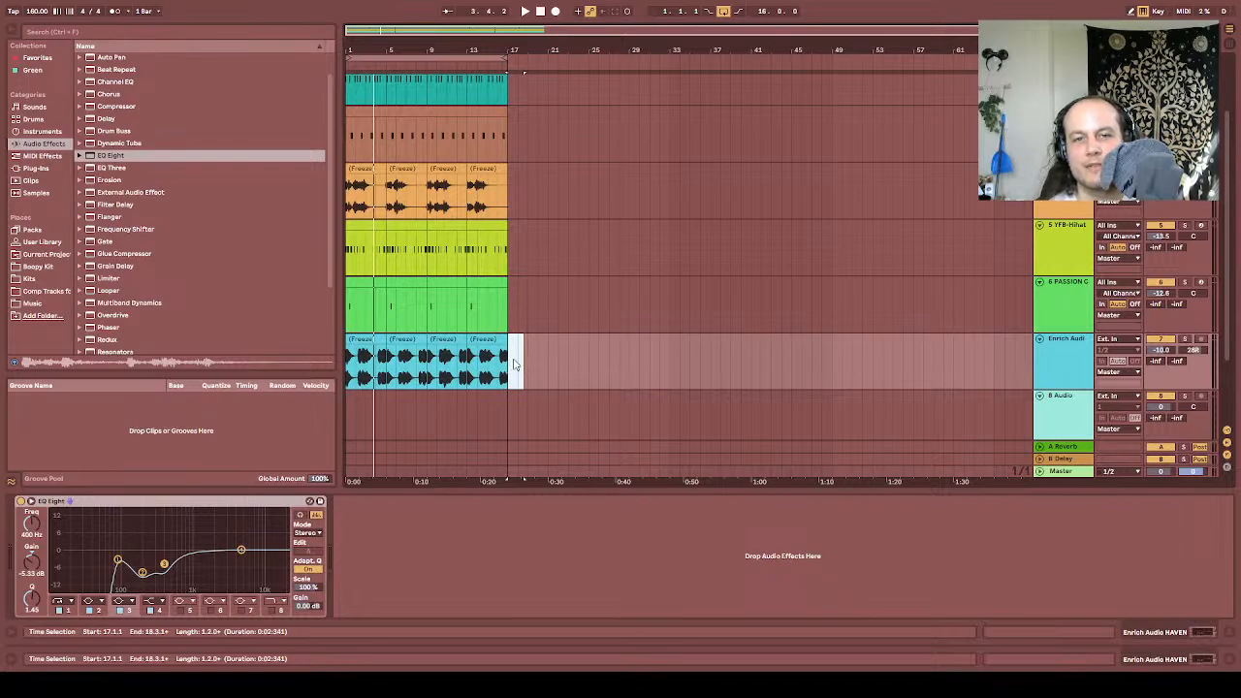
left_click(540, 12)
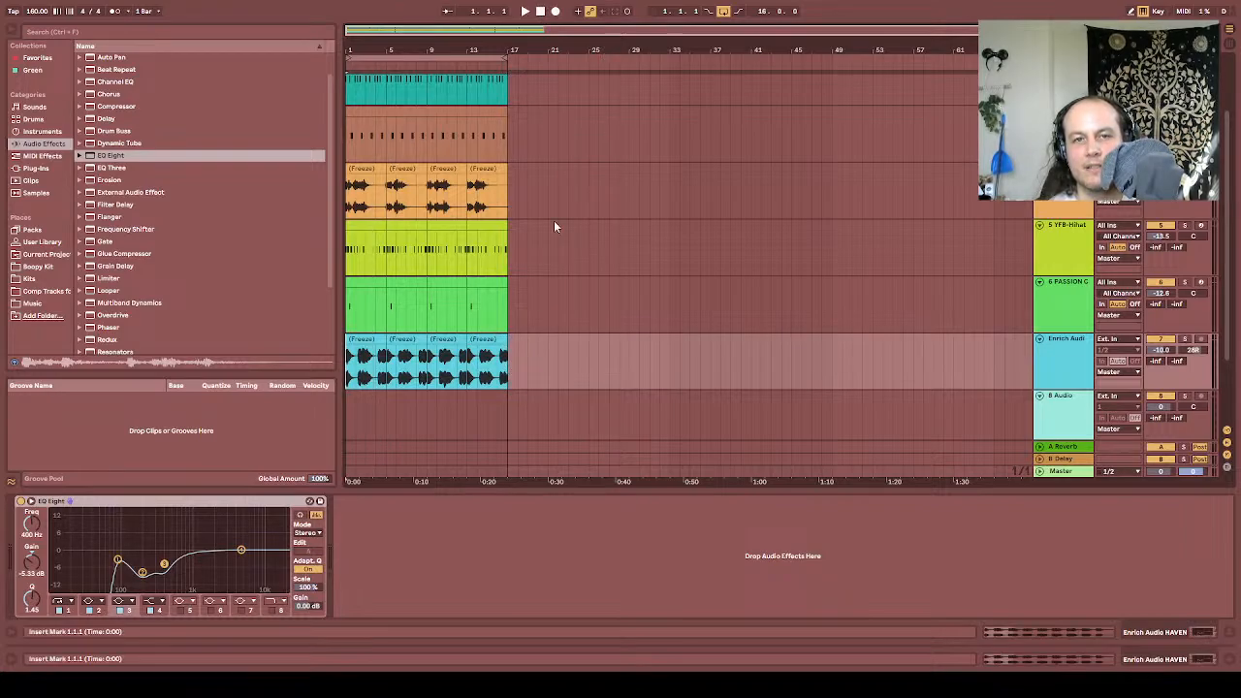
left_click_drag(510, 251, 327, 241)
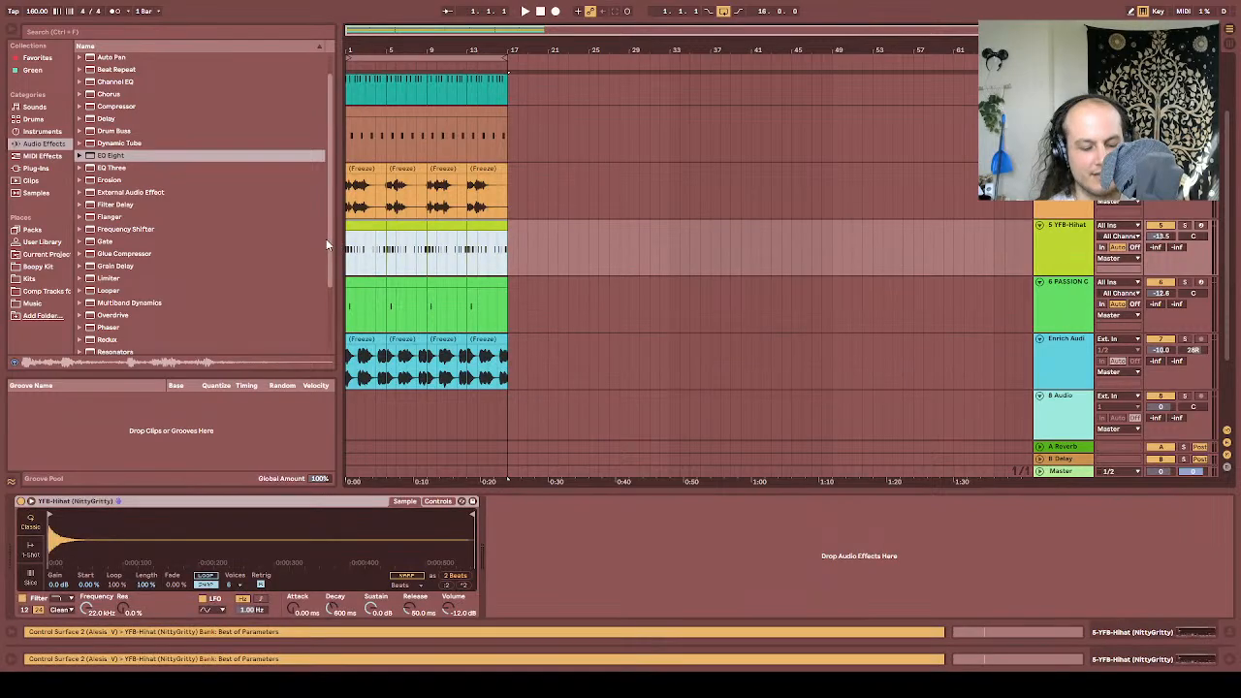
key("ctrl+shift+d")
Step: Delete the orange HAVEN audio clips from bar 1 to bar 17
scroll(530, 215, "up", 3)
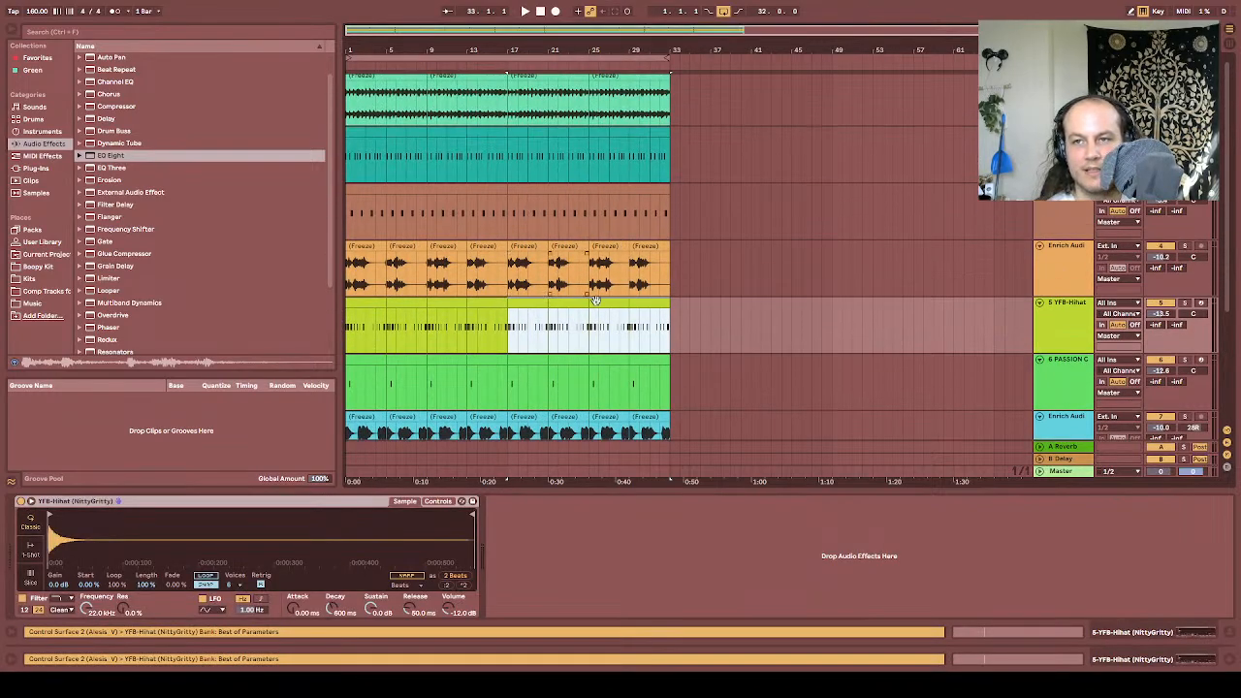
left_click_drag(351, 254, 492, 246)
key("Delete")
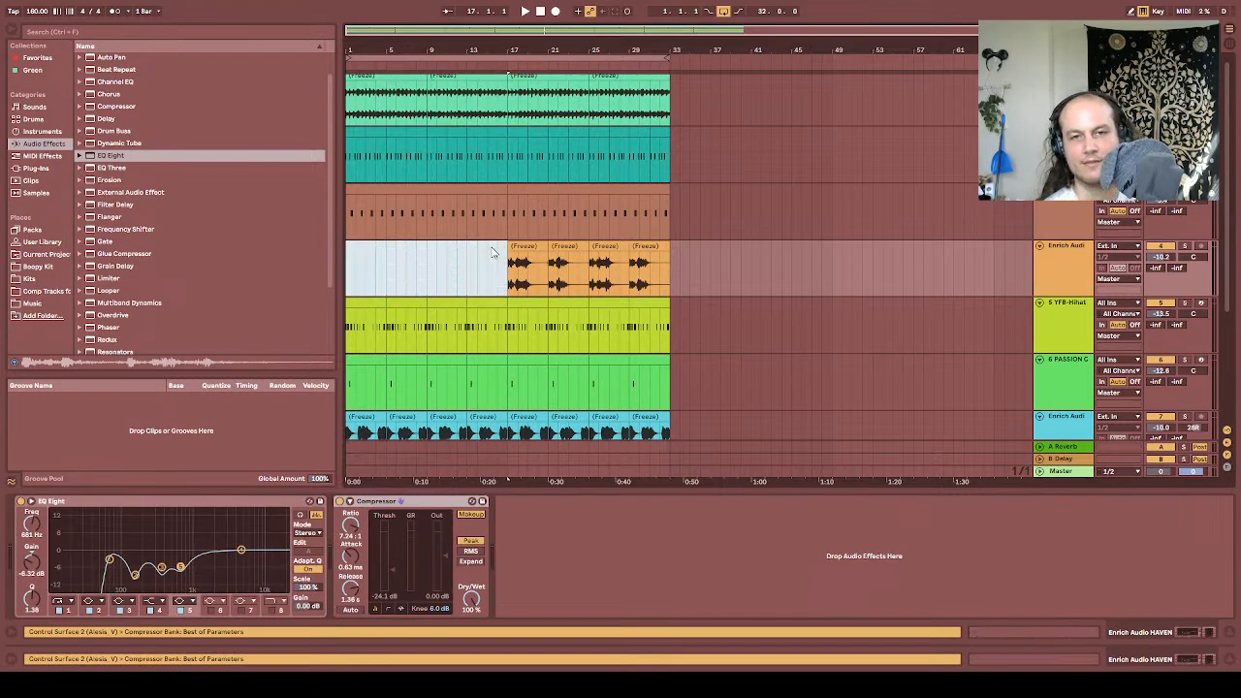
left_click(540, 13)
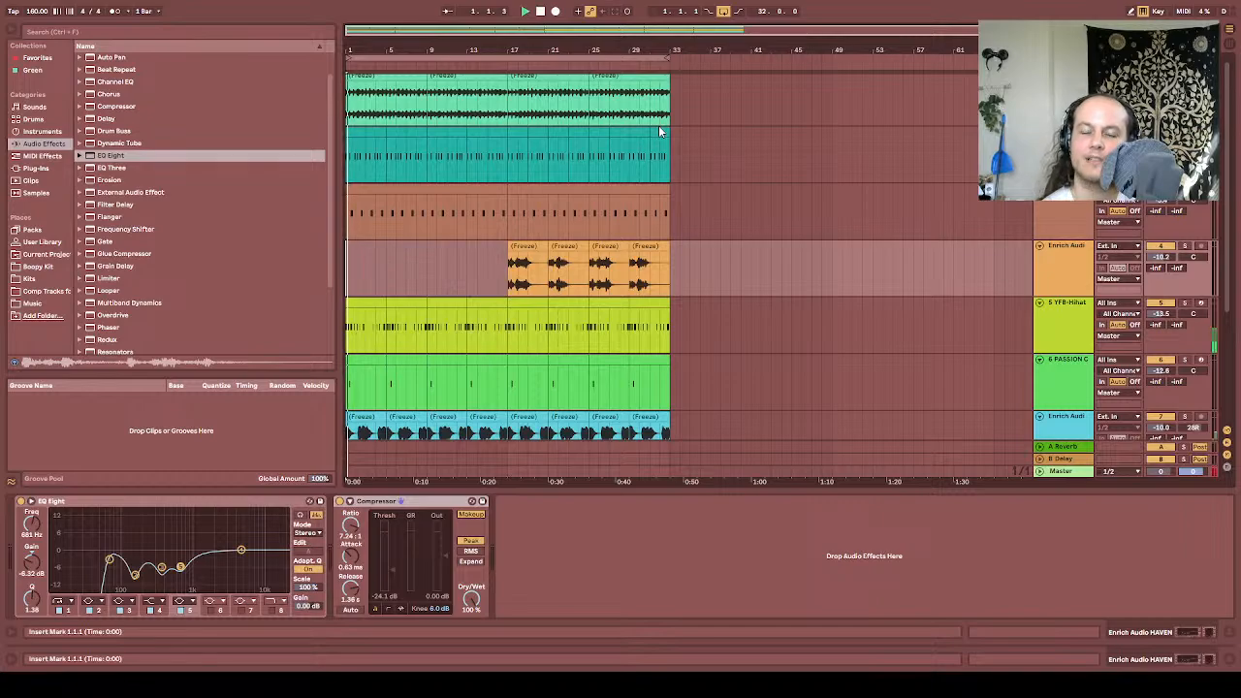
Step: Delete the kick from bars 1 to 9 and the hi-hat from bars 1 to 5
left_click(357, 132)
left_click(410, 133, "shift")
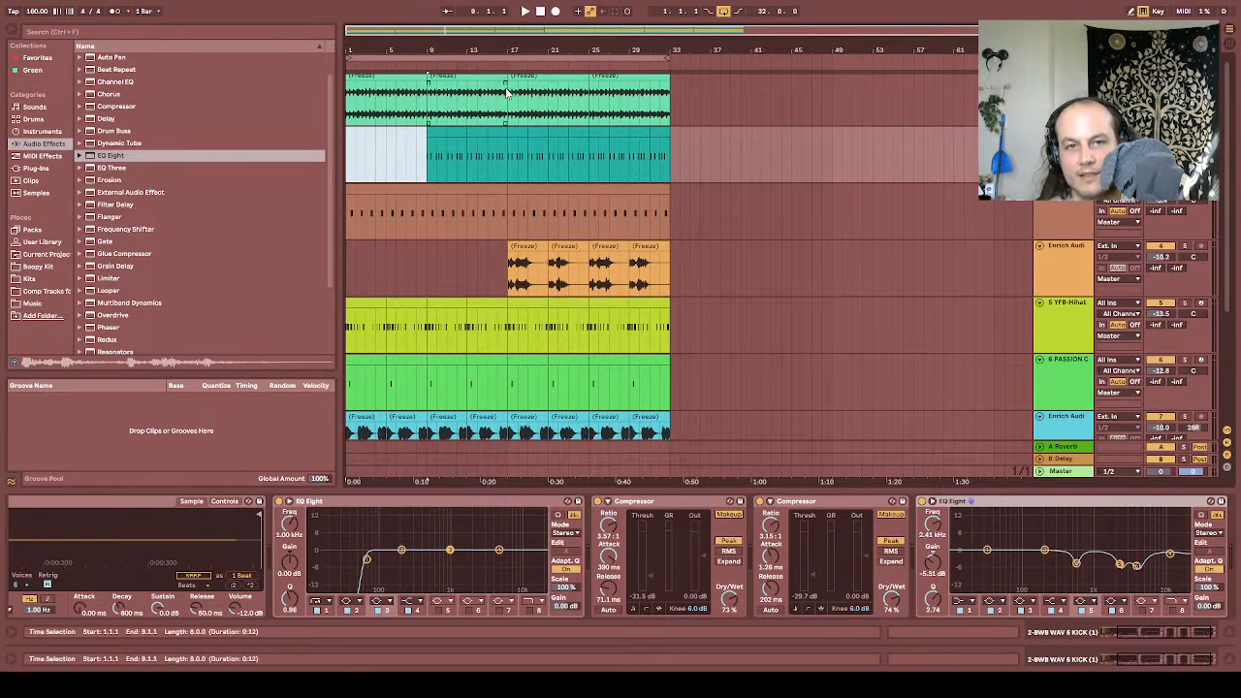
left_click(370, 303)
key("Delete")
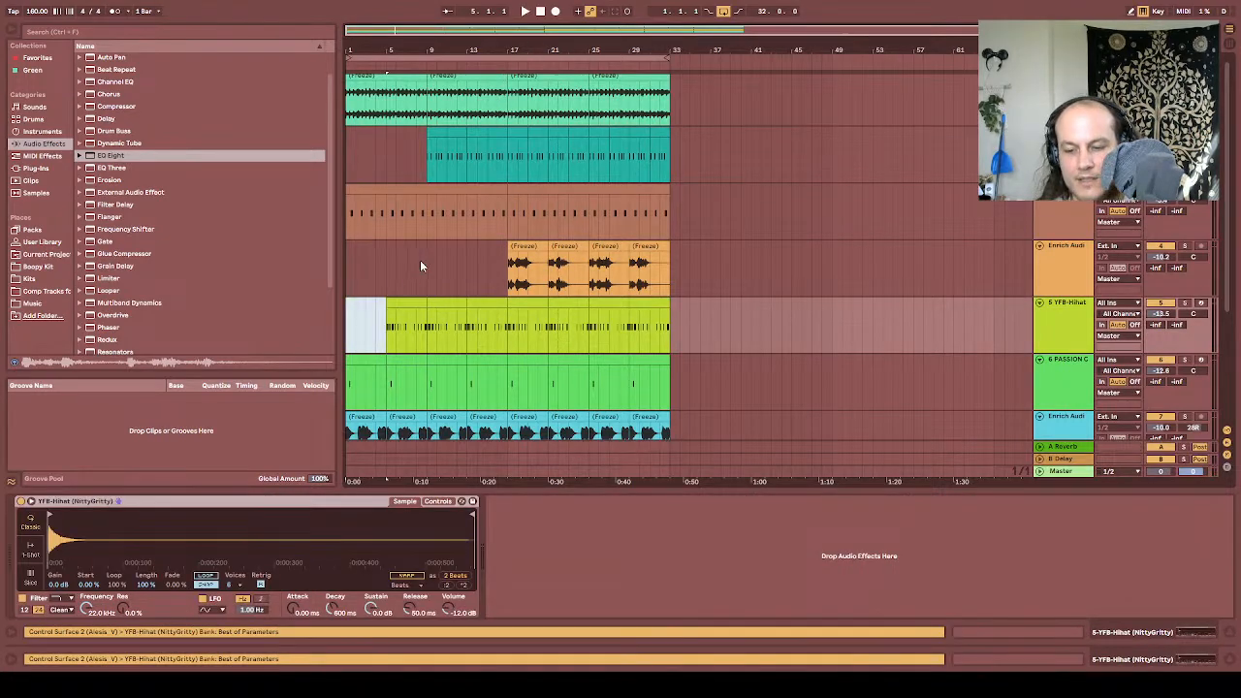
Step: Play the intro from the start, split the snare clip at bar 9 and shorten its first part to end at bar 8
left_click(544, 15)
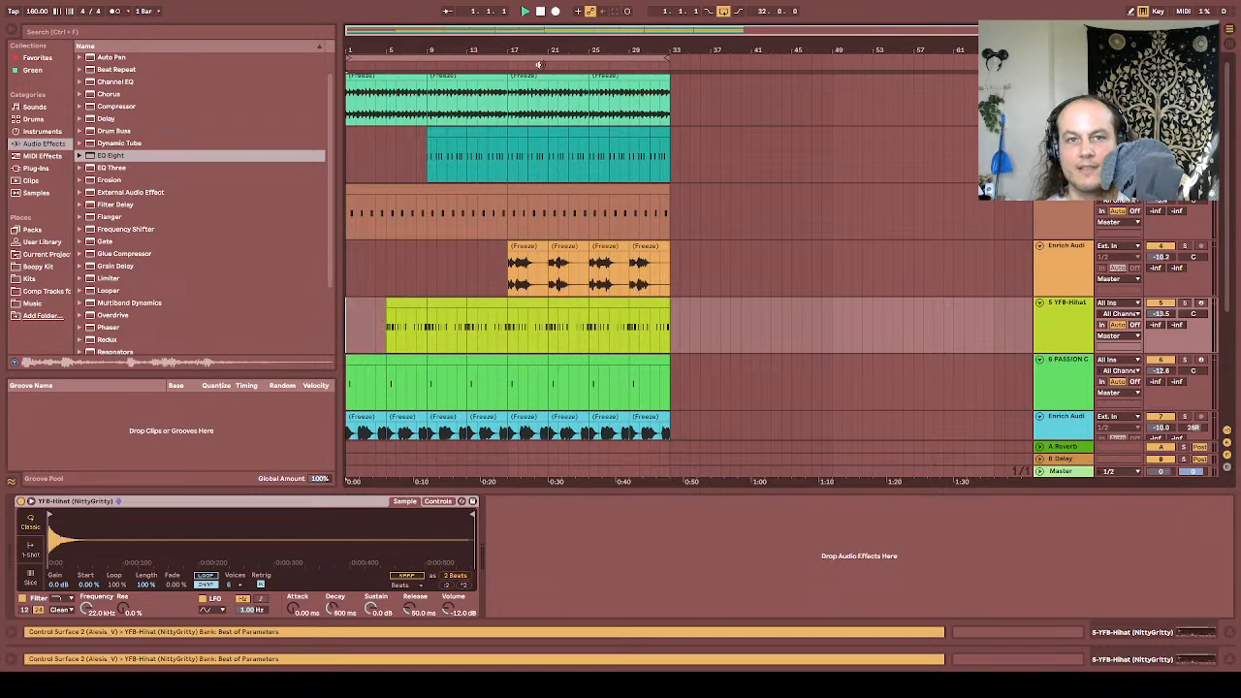
key("space")
scroll(559, 308, "down", 3)
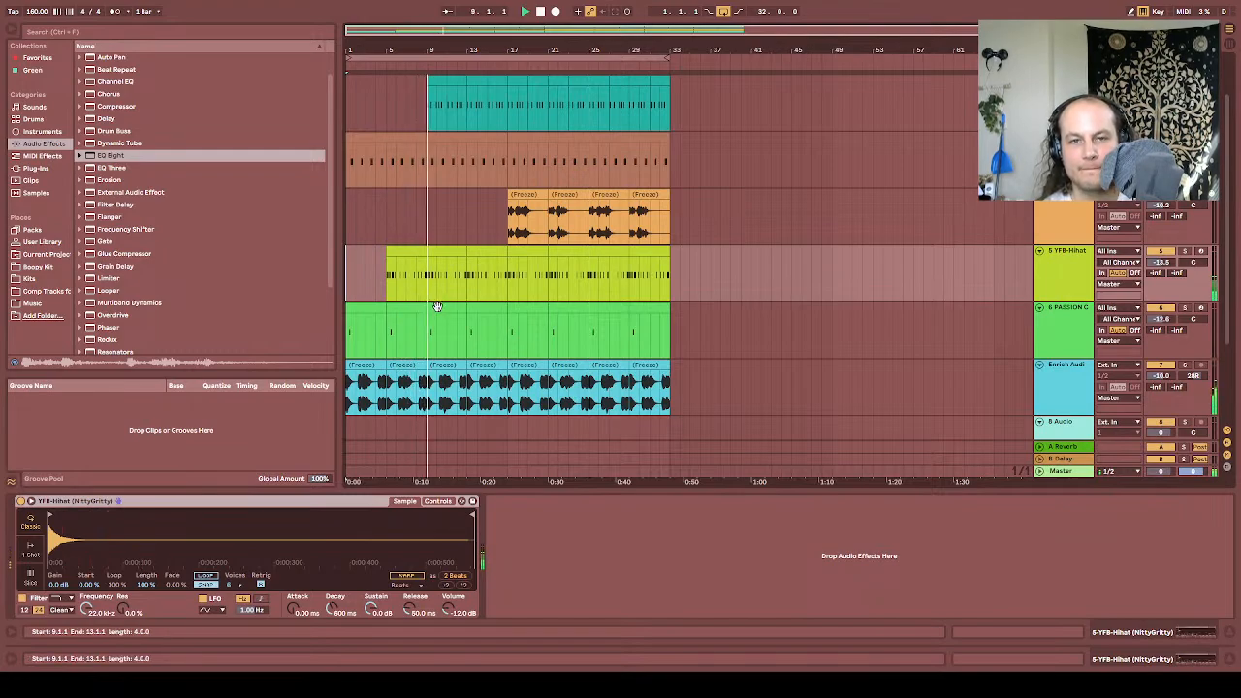
scroll(431, 334, "down", 2)
scroll(441, 325, "up", 3)
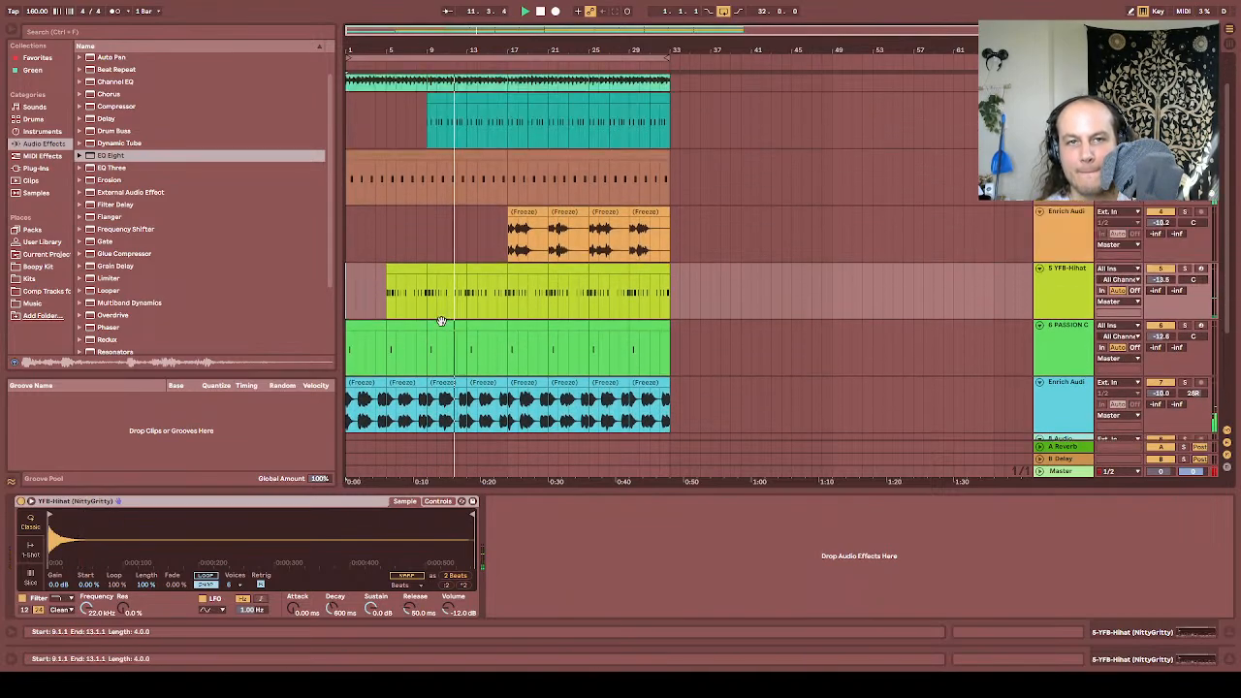
left_click(429, 178)
key("ctrl+e")
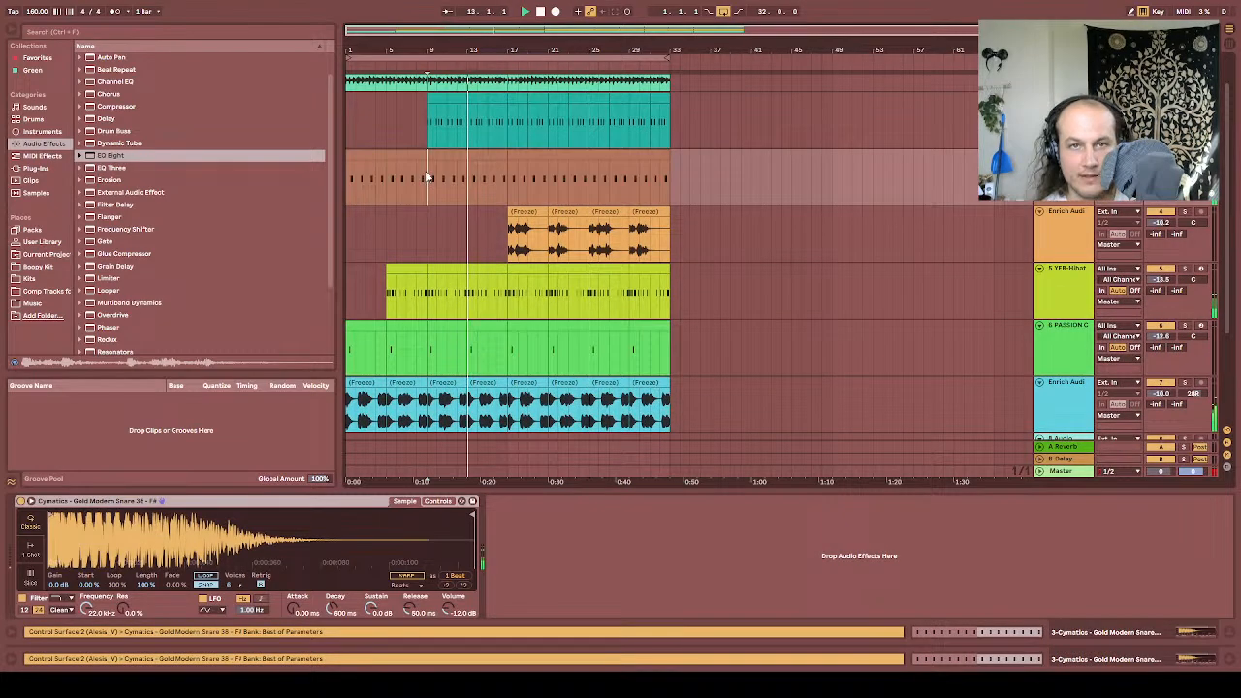
left_click(425, 156)
left_click_drag(424, 155, 415, 155)
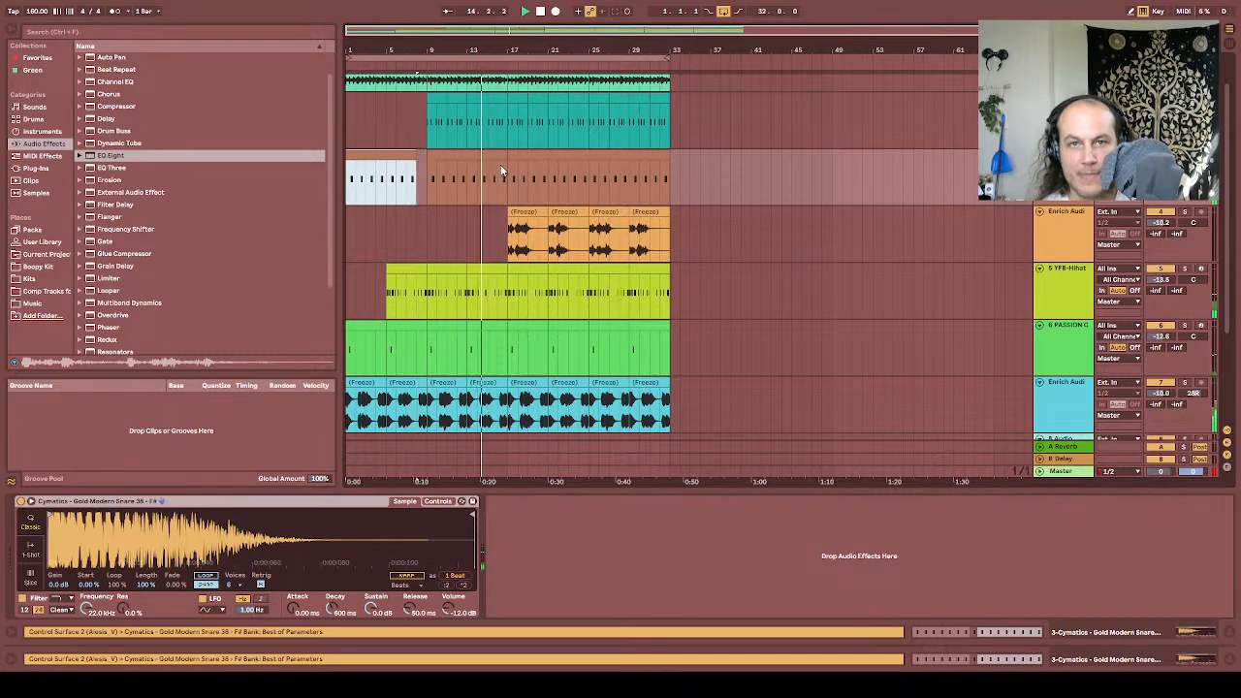
Step: Shorten the kick clip before bar 17 to end at 15.2.1, leaving a gap up to bar 17
left_click_drag(512, 30, 521, 29)
left_click(546, 93)
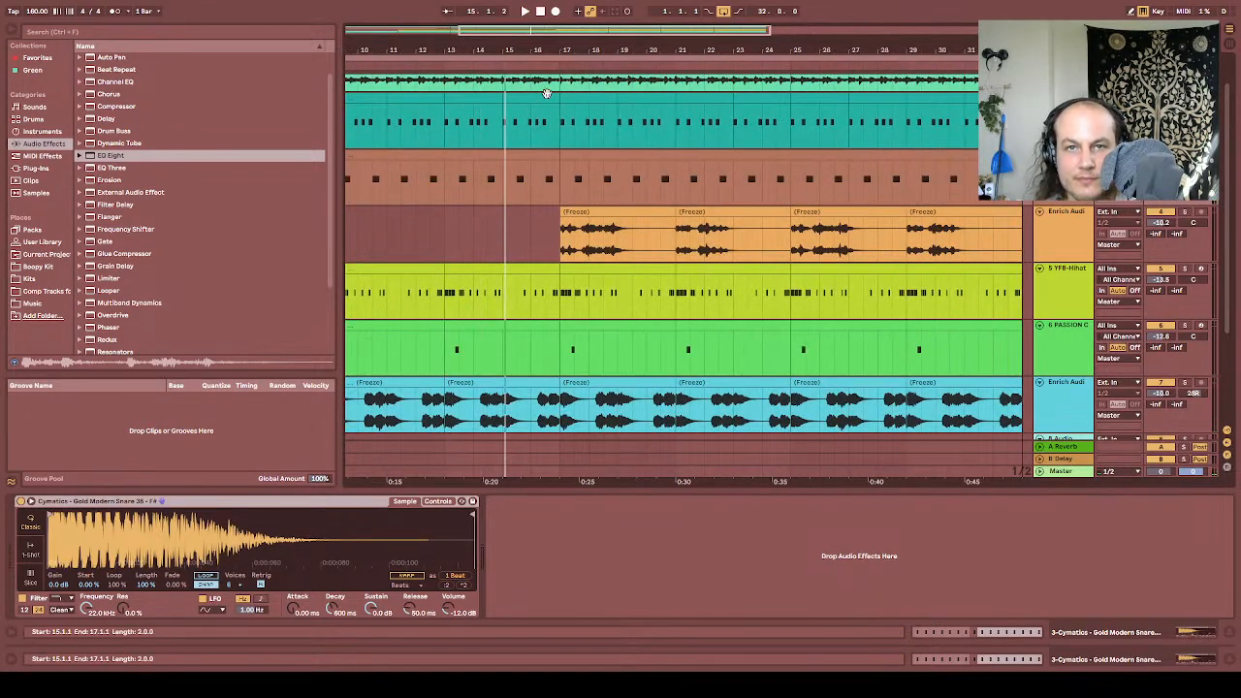
left_click(558, 98)
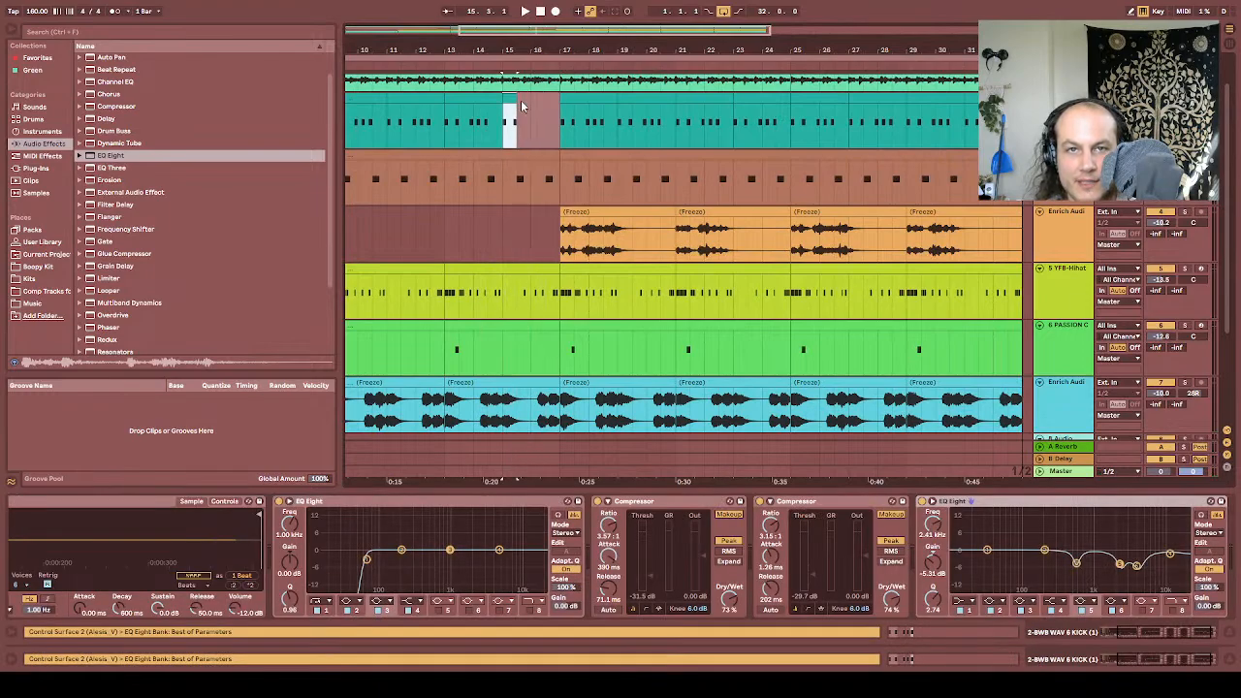
left_click_drag(506, 30, 506, 72)
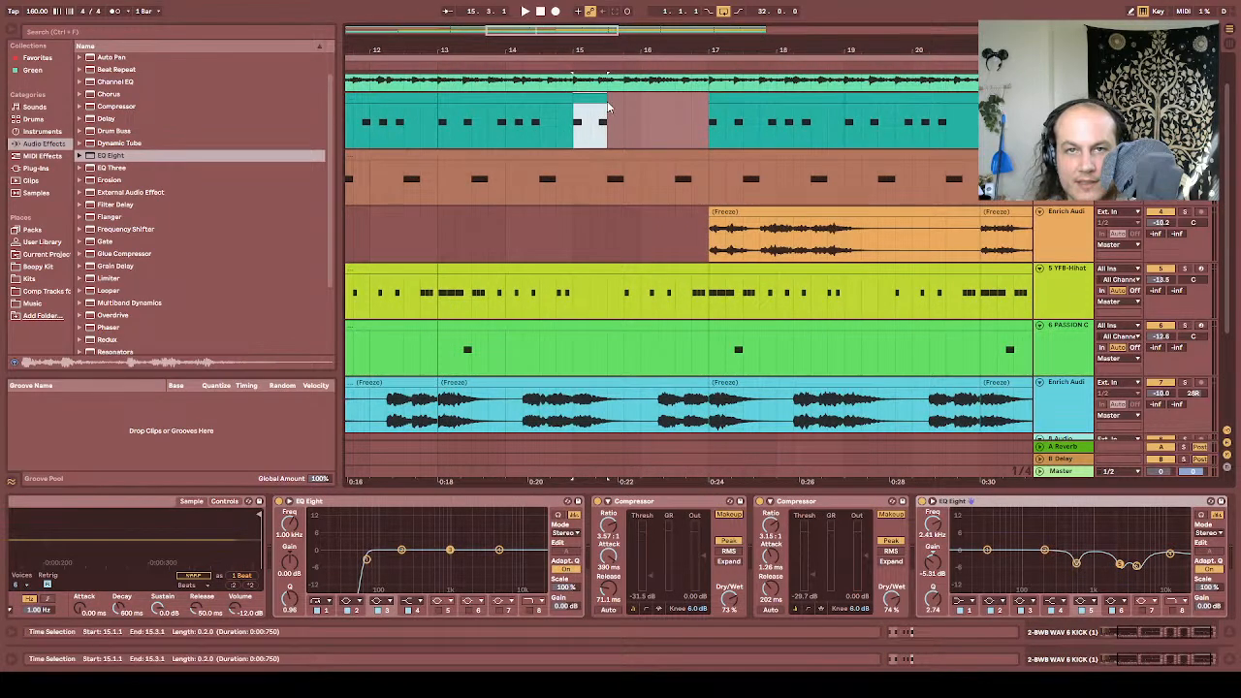
left_click_drag(607, 98, 590, 98)
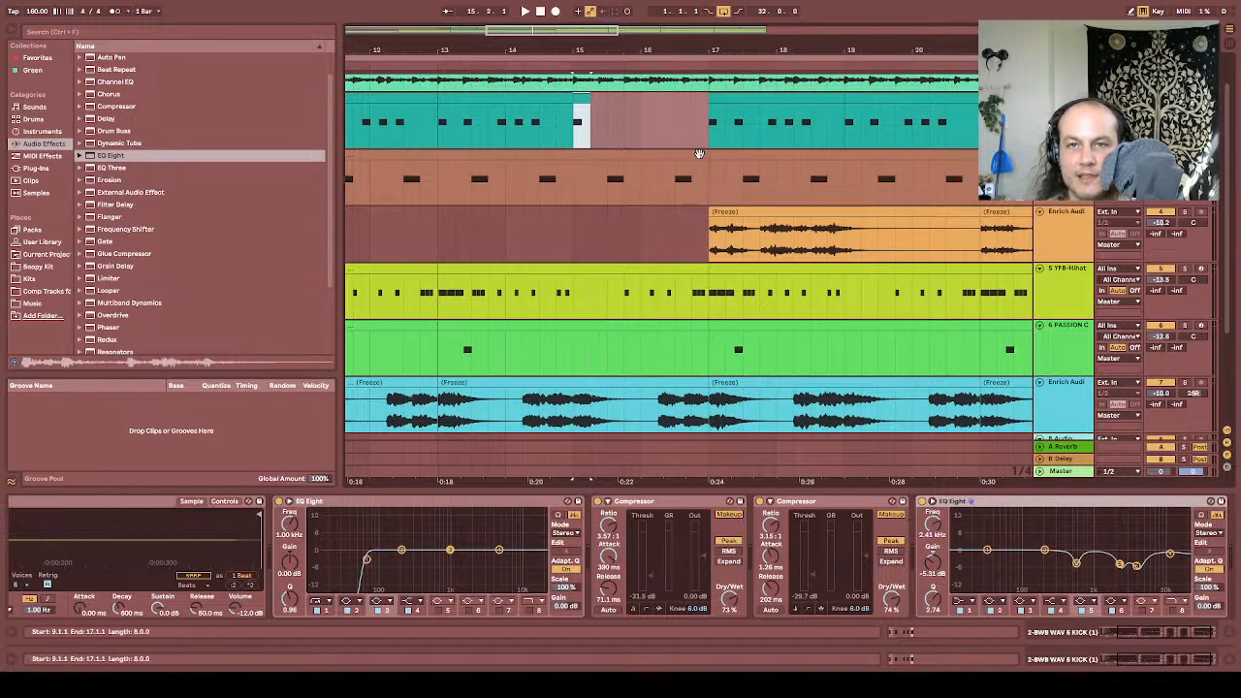
Step: Shorten the snare and hi-hat clips before bar 17 to end at bar 15, playing back the gap
left_click(576, 159)
scroll(658, 232, "down", 2)
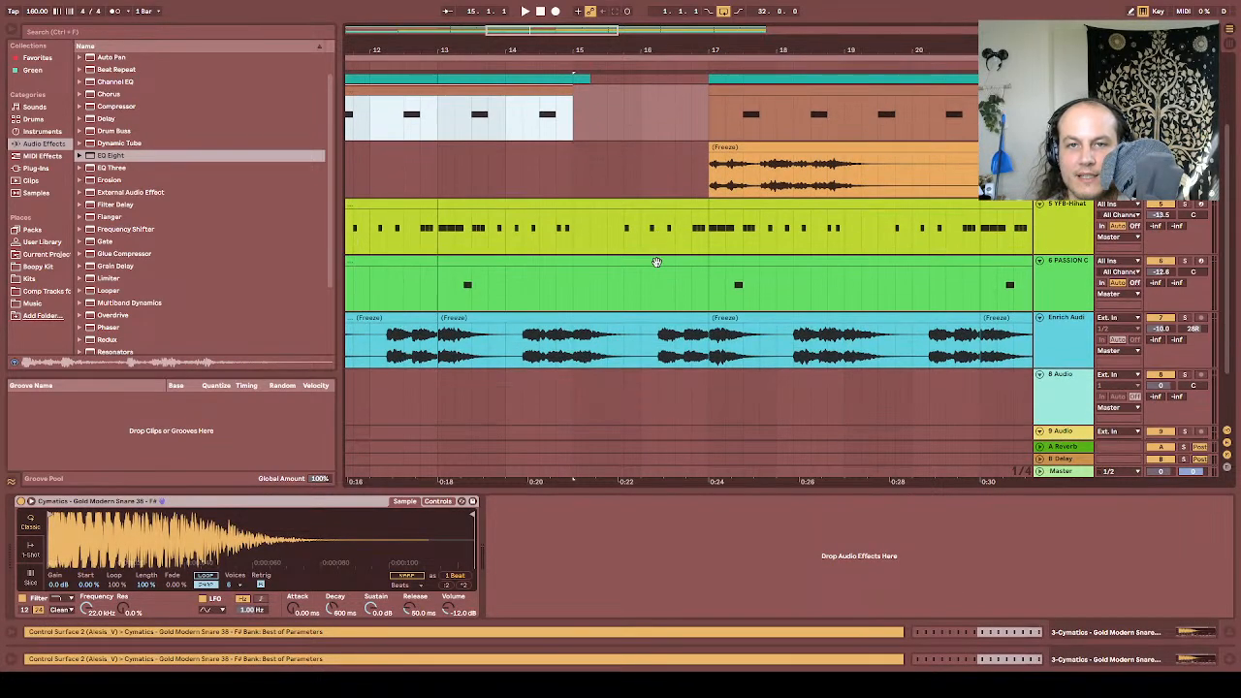
left_click(572, 243)
key("space")
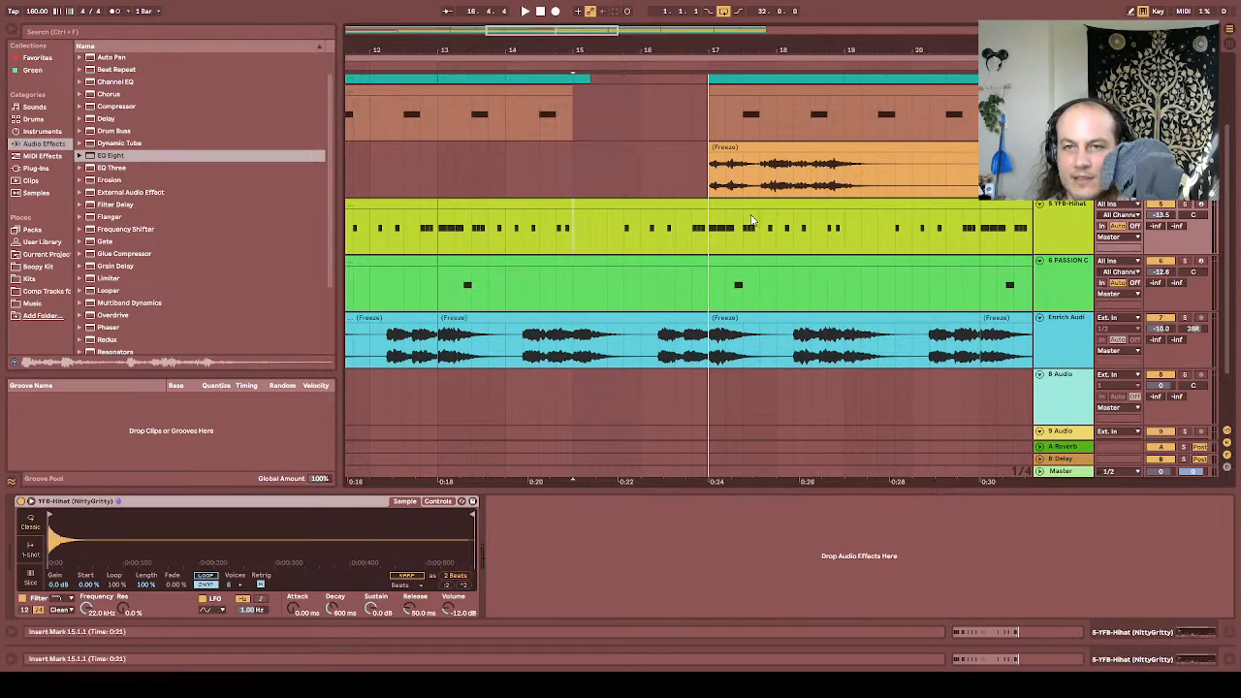
key("space")
left_click_drag(707, 204, 573, 203)
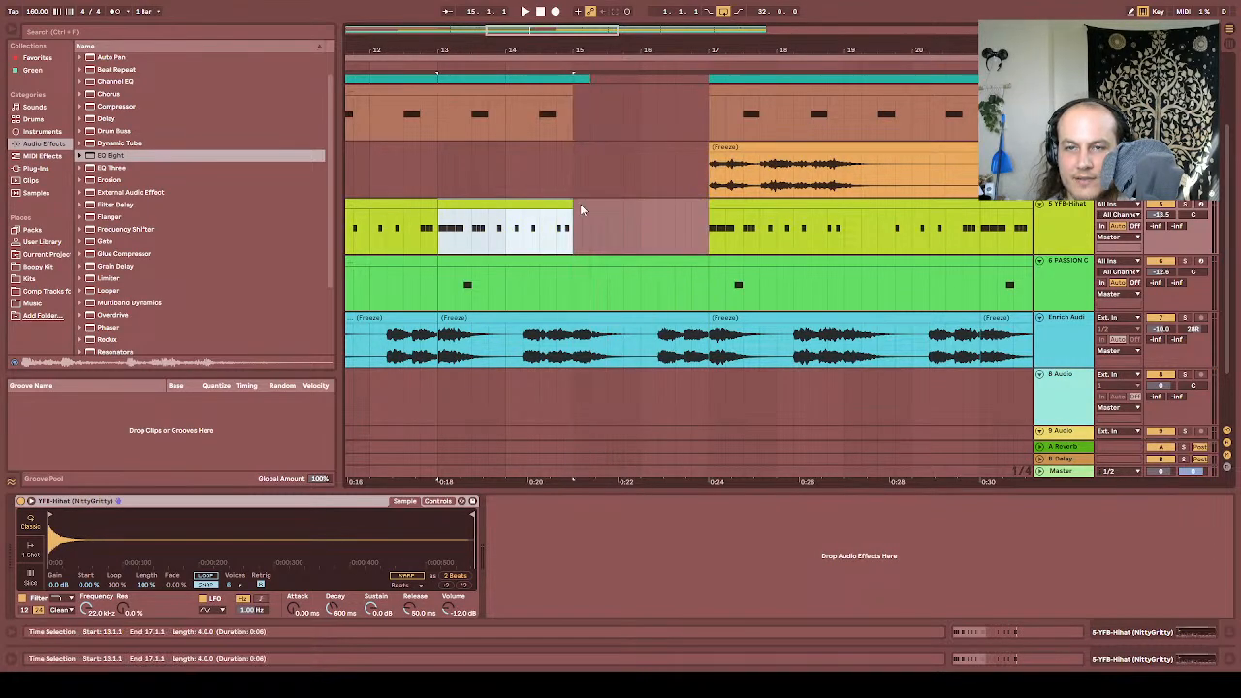
Step: Insert a new audio track directly below the PASSION clap track
left_click(1058, 280)
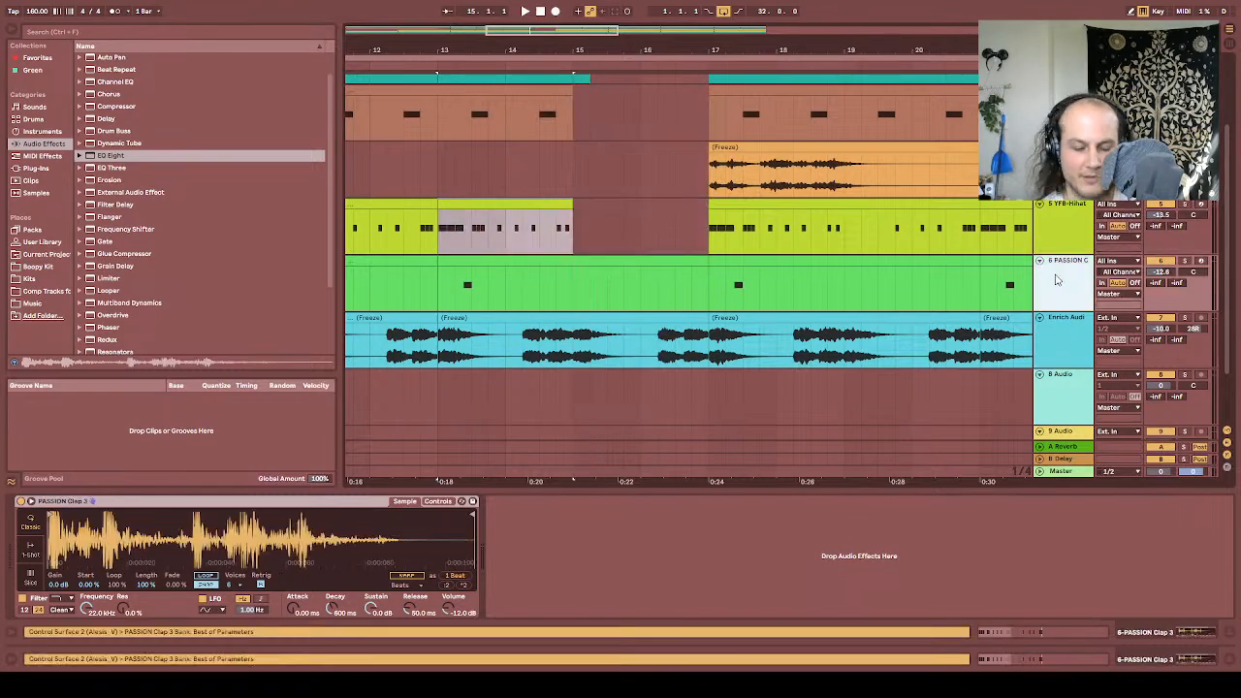
key("ctrl+shift+t")
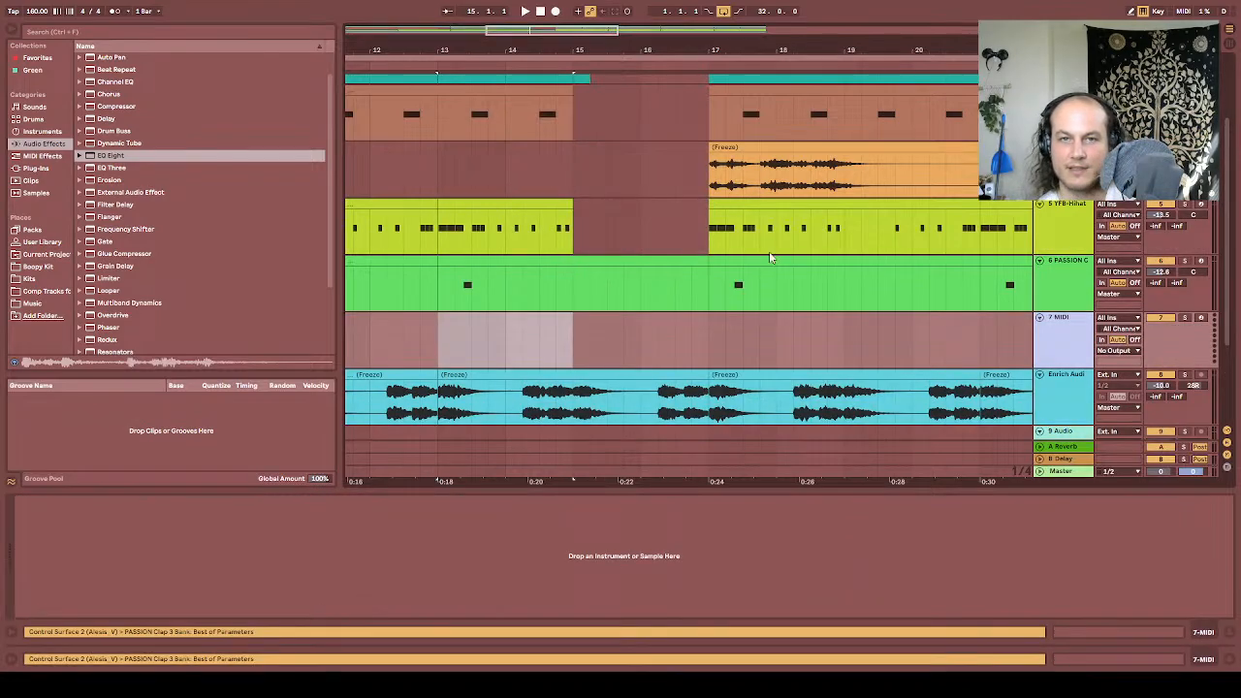
key("ctrl+z")
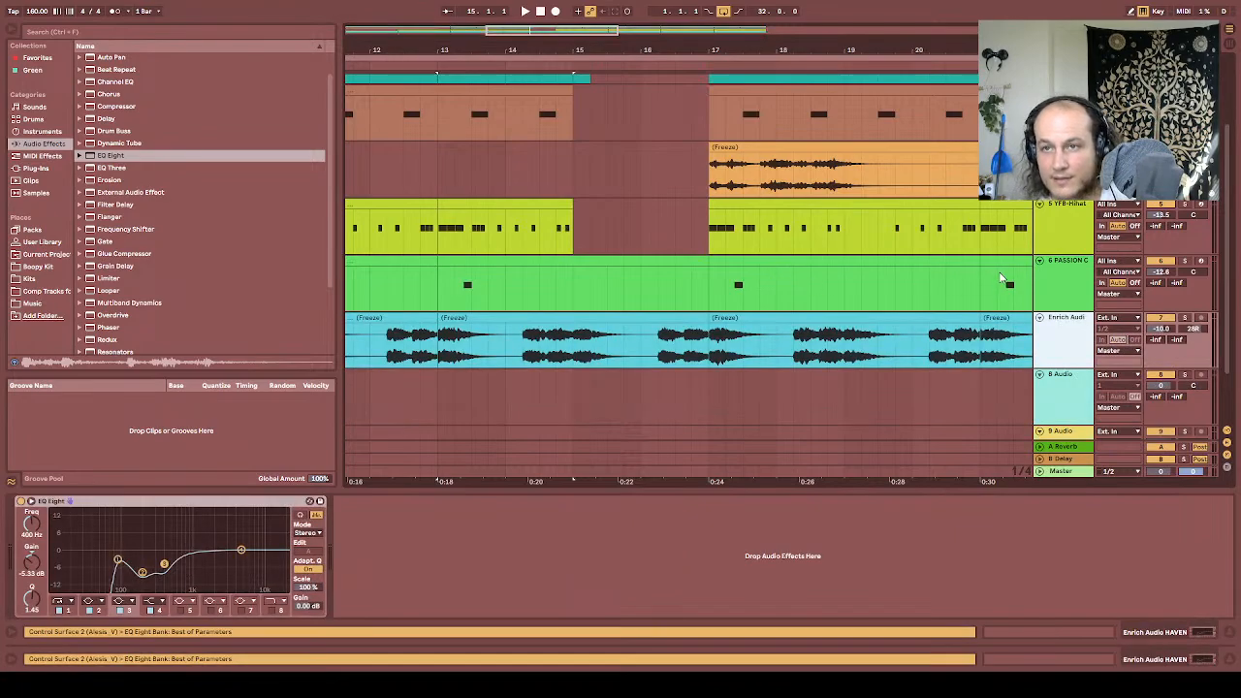
key("ctrl+t")
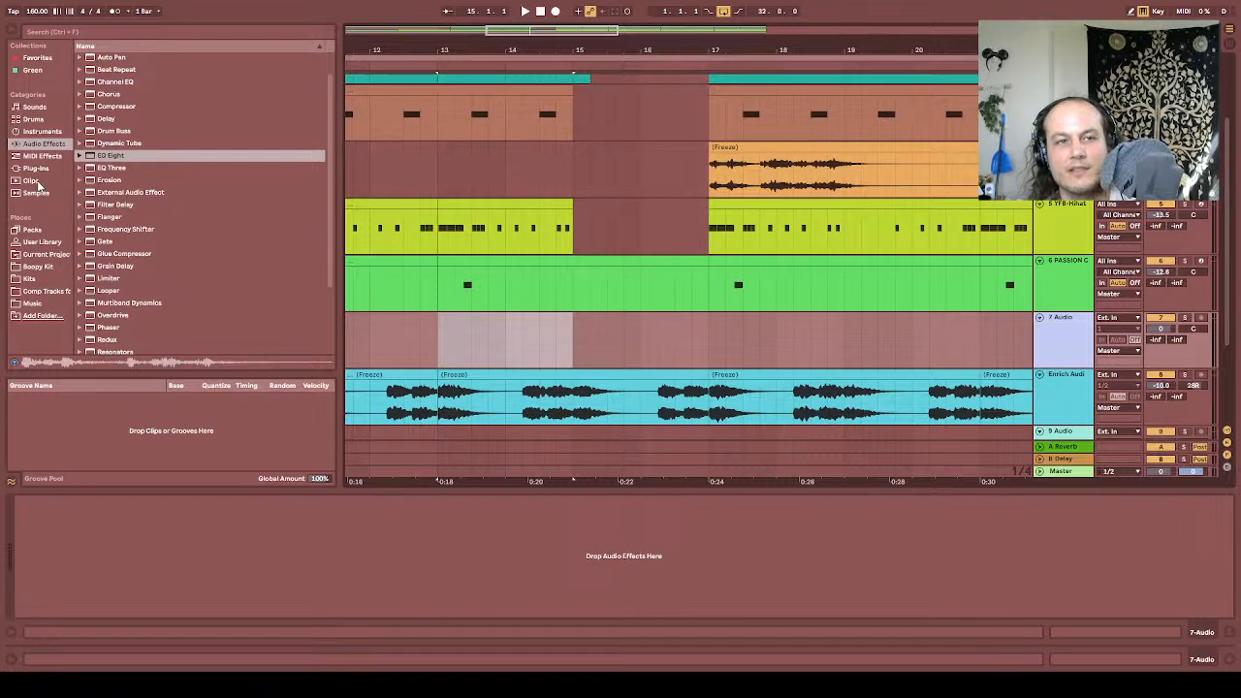
Step: Find WhiteNoise.wav in the Boopy Kit folder and place it on the new audio track at bar 13
left_click(39, 279)
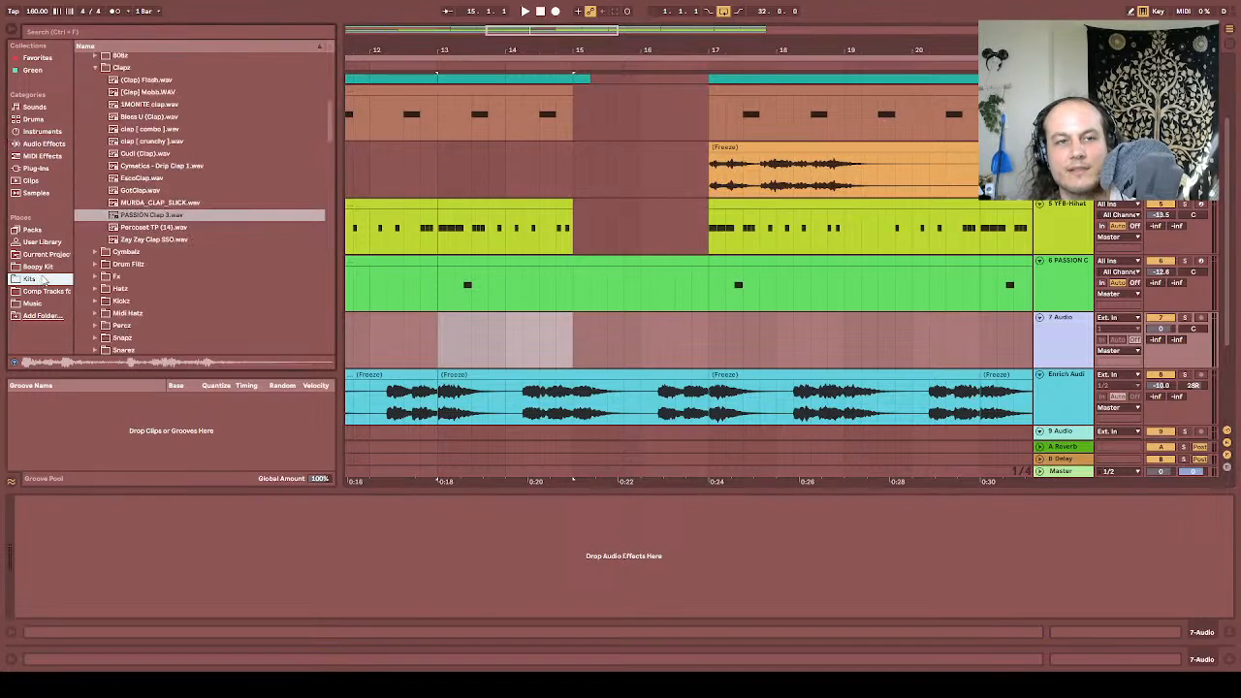
left_click(95, 68)
scroll(113, 160, "up", 2)
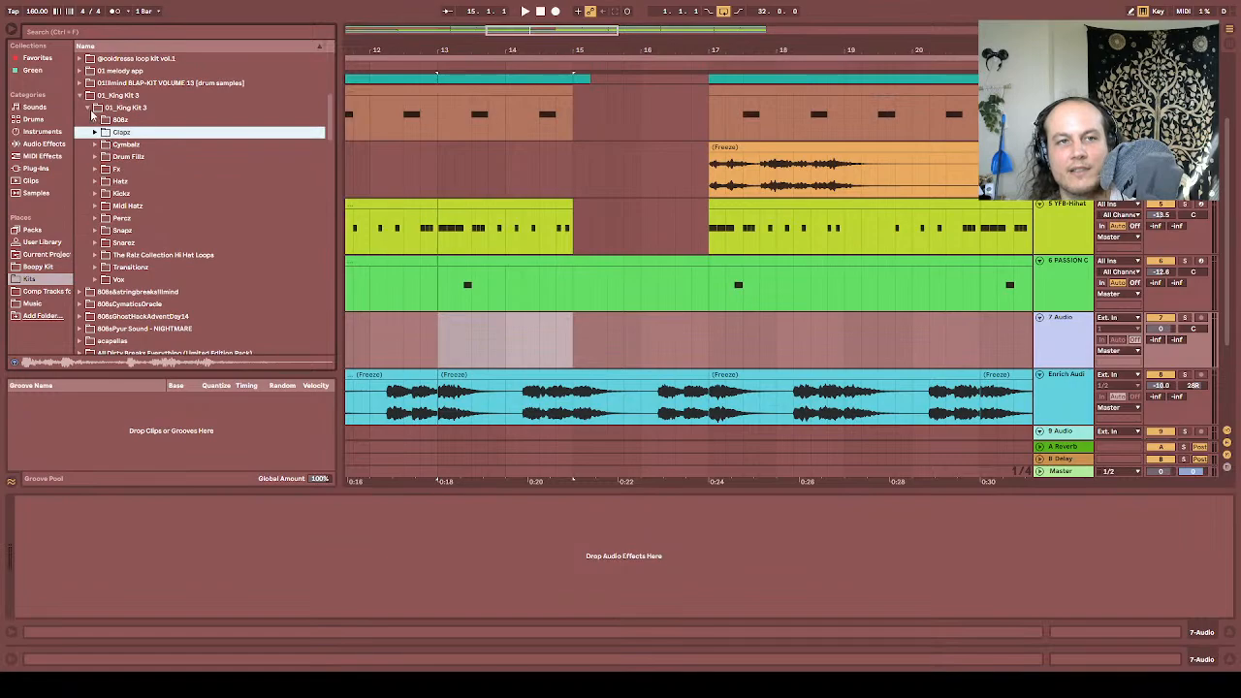
left_click(81, 96)
left_click(37, 266)
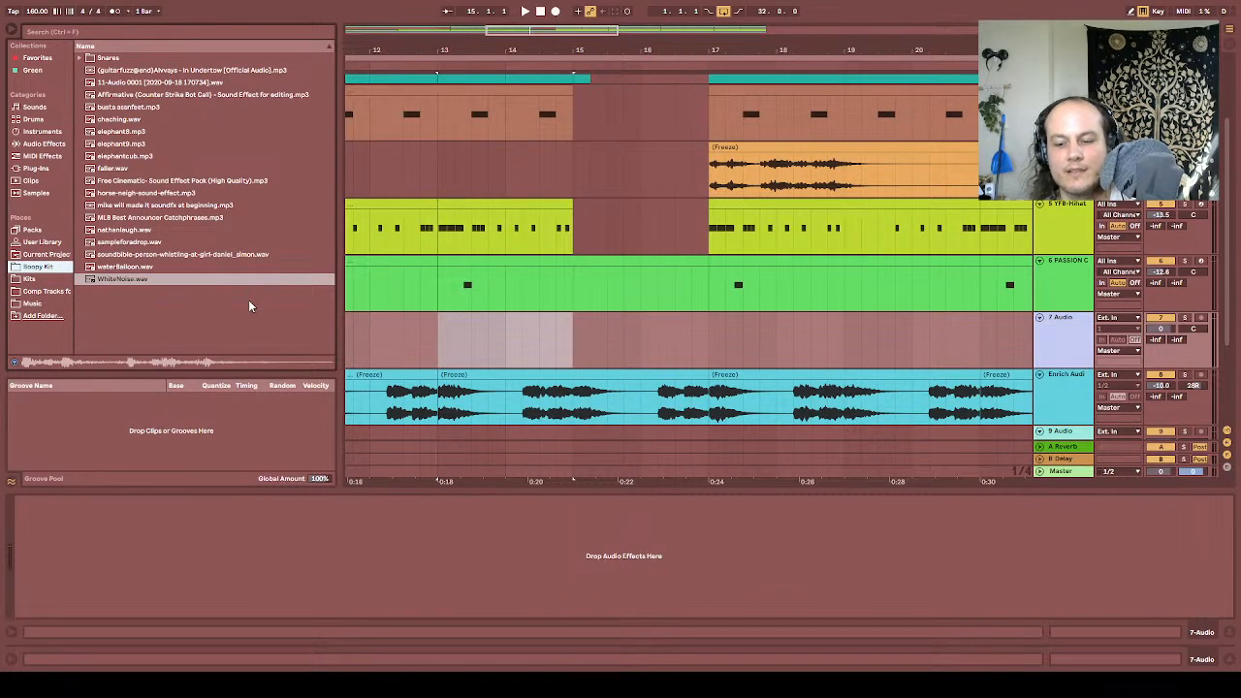
left_click_drag(131, 281, 436, 339)
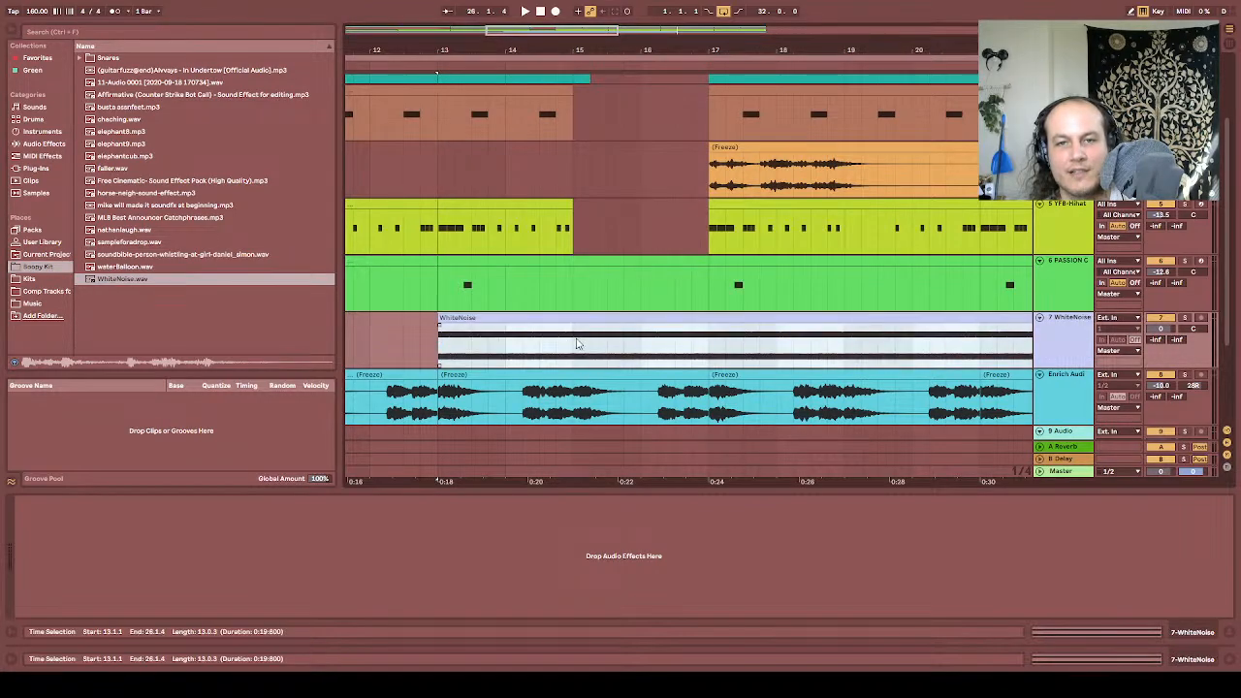
Step: Split the WhiteNoise clip at bar 15 and delete the part after it
left_click(576, 344)
key("ctrl+e")
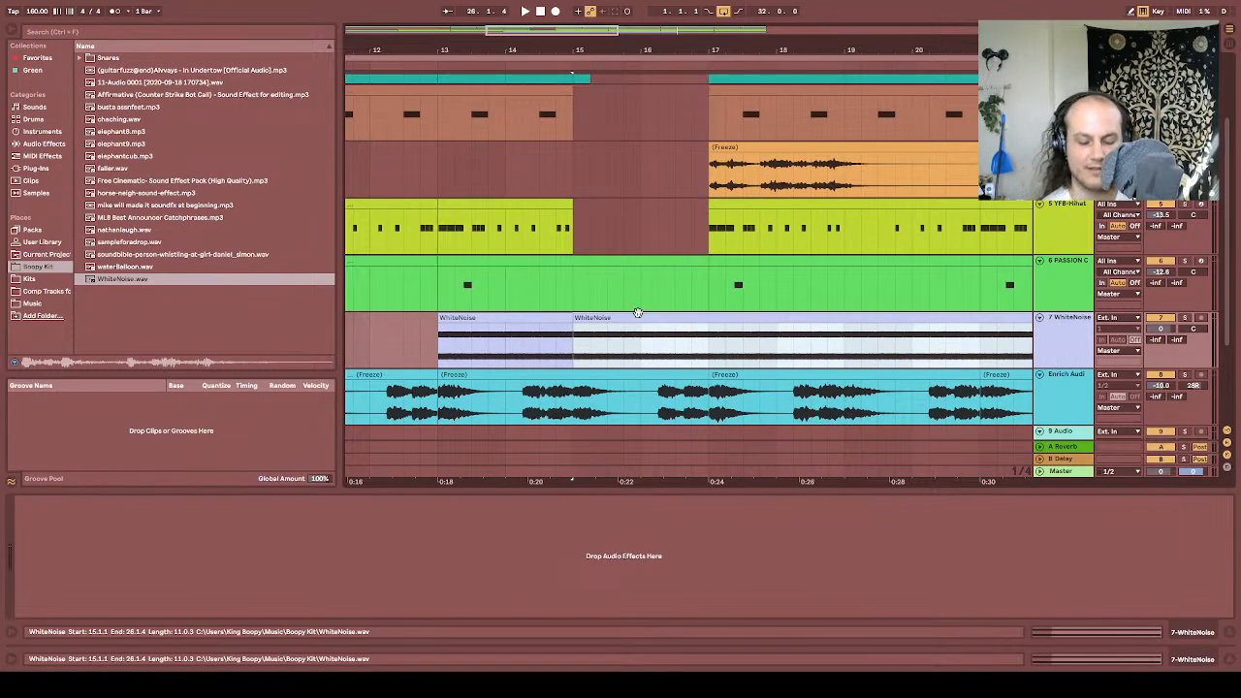
key("Delete")
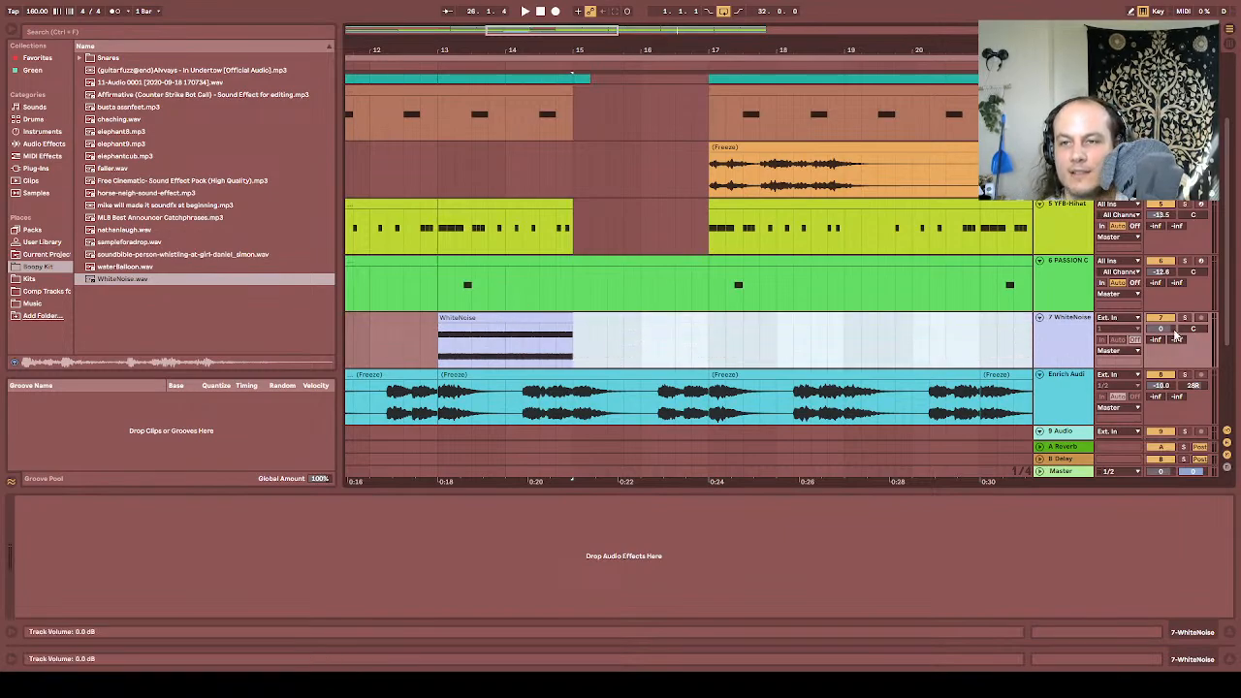
Step: Lower the WhiteNoise track's volume to about -9.8 dB while auditioning playback from bar 15
left_click_drag(1164, 329, 1164, 388)
key("space")
left_click_drag(1161, 328, 1160, 300)
key("space")
key("space")
key("space")
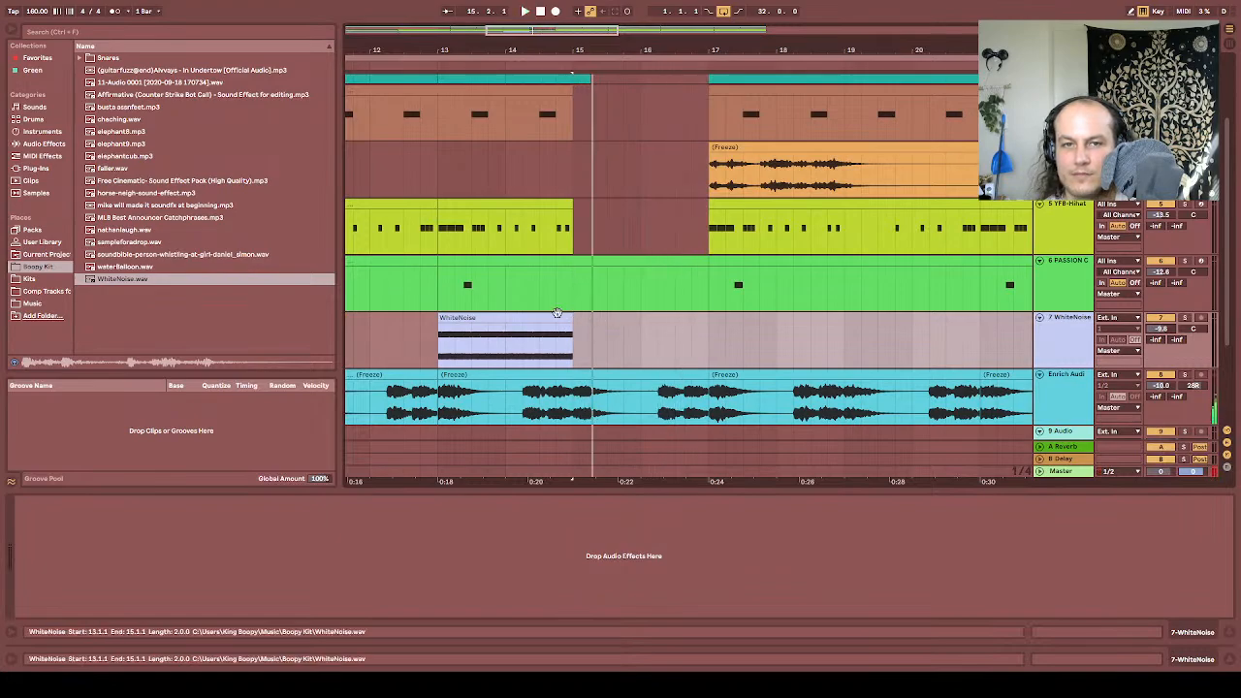
Step: Move the WhiteNoise clip to bars 15 to 17 and set its track volume to -27.3 dB while playing it back
left_click_drag(538, 317, 669, 340)
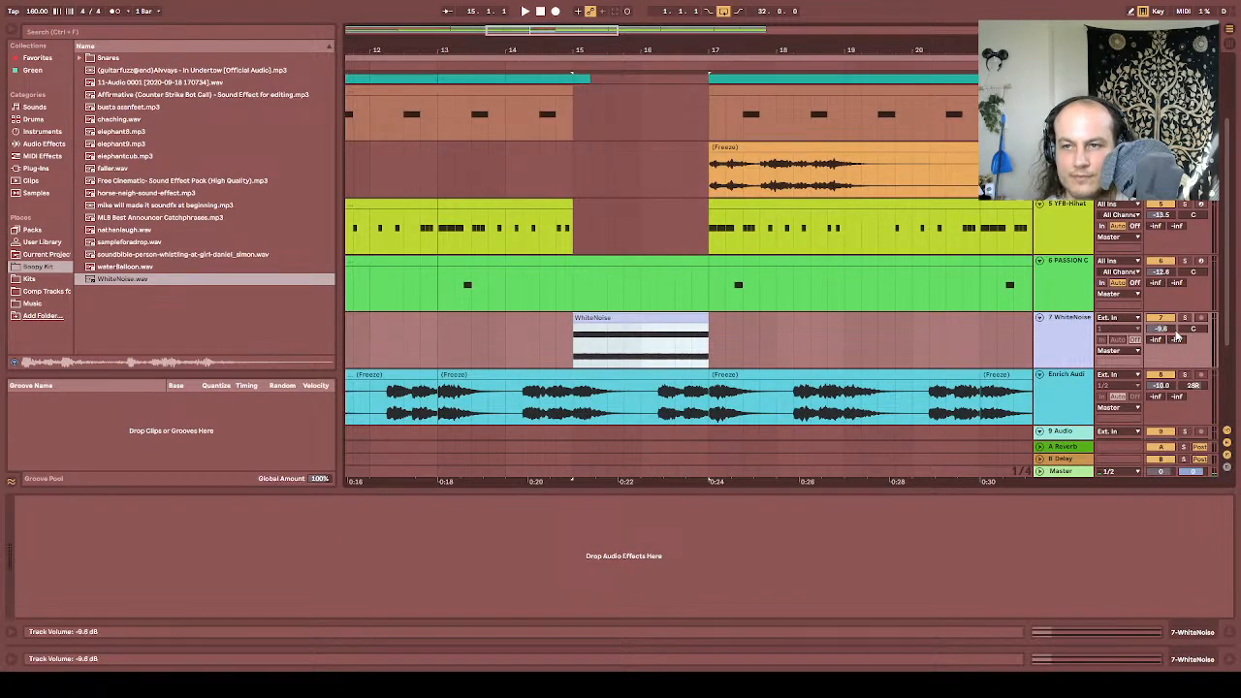
key("space")
key("space")
left_click_drag(1160, 328, 1160, 323)
key("space")
key("space")
key("space")
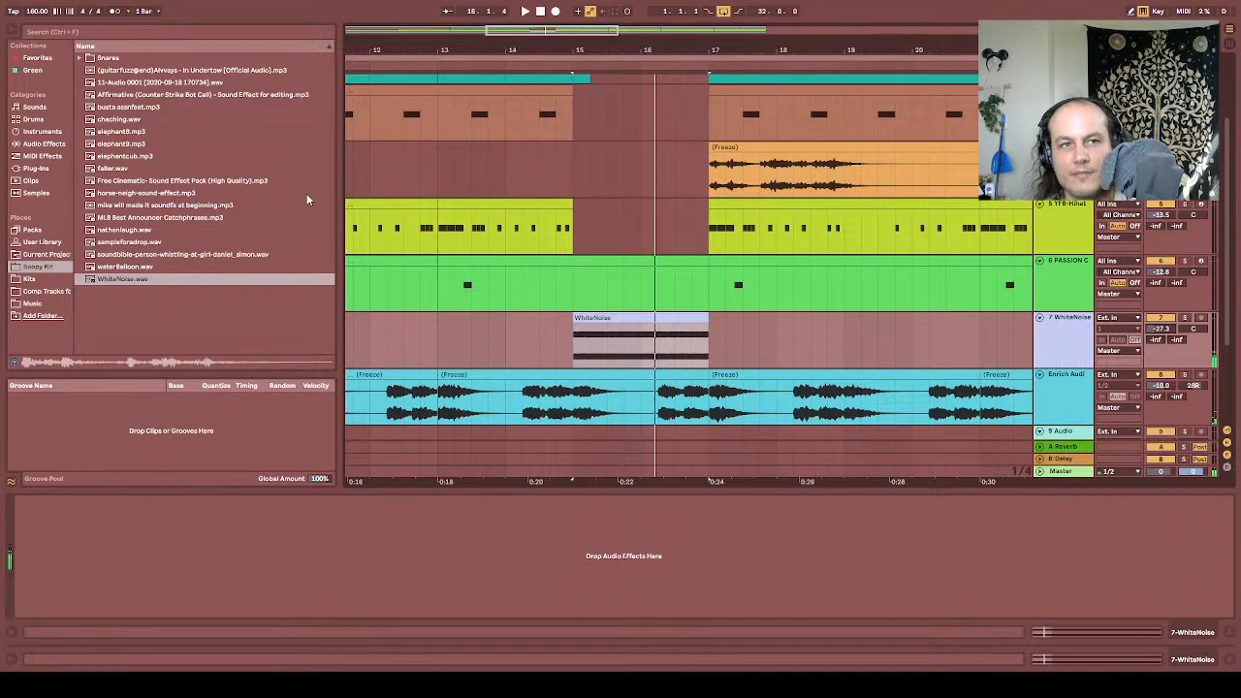
Step: Add an Auto Filter to the WhiteNoise track and set its cutoff frequency to 13.8 kHz during playback
left_click(44, 145)
scroll(105, 98, "up", 2)
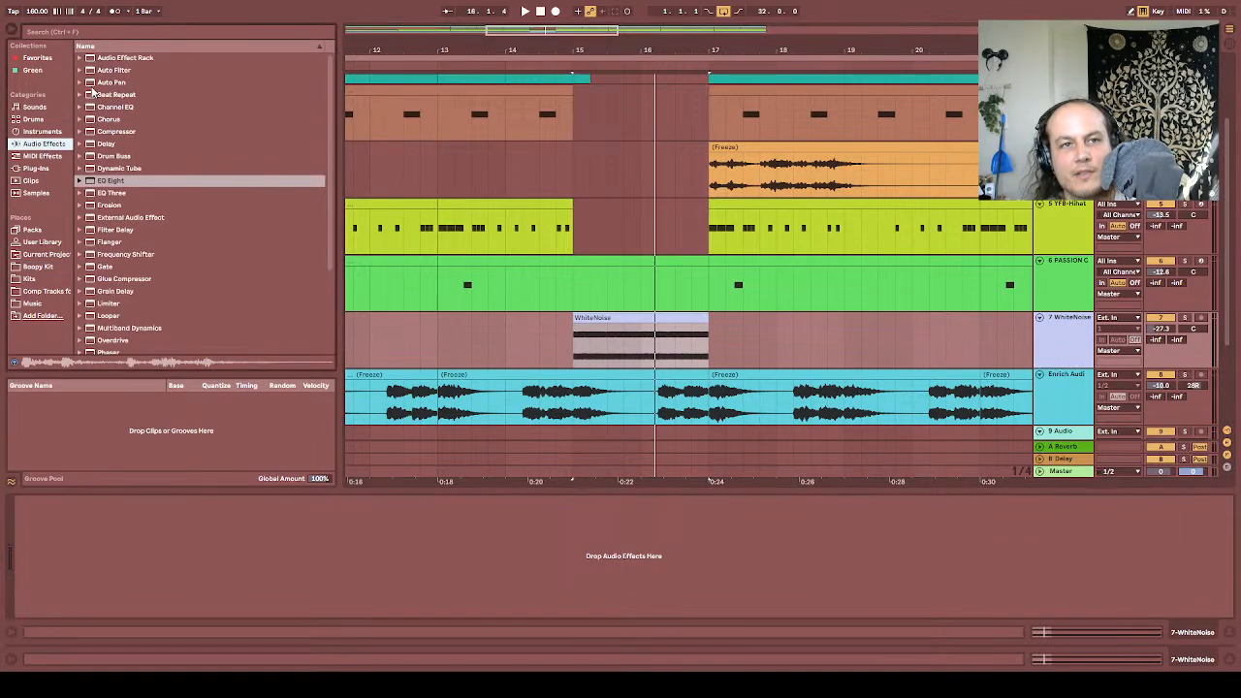
double_click(88, 71)
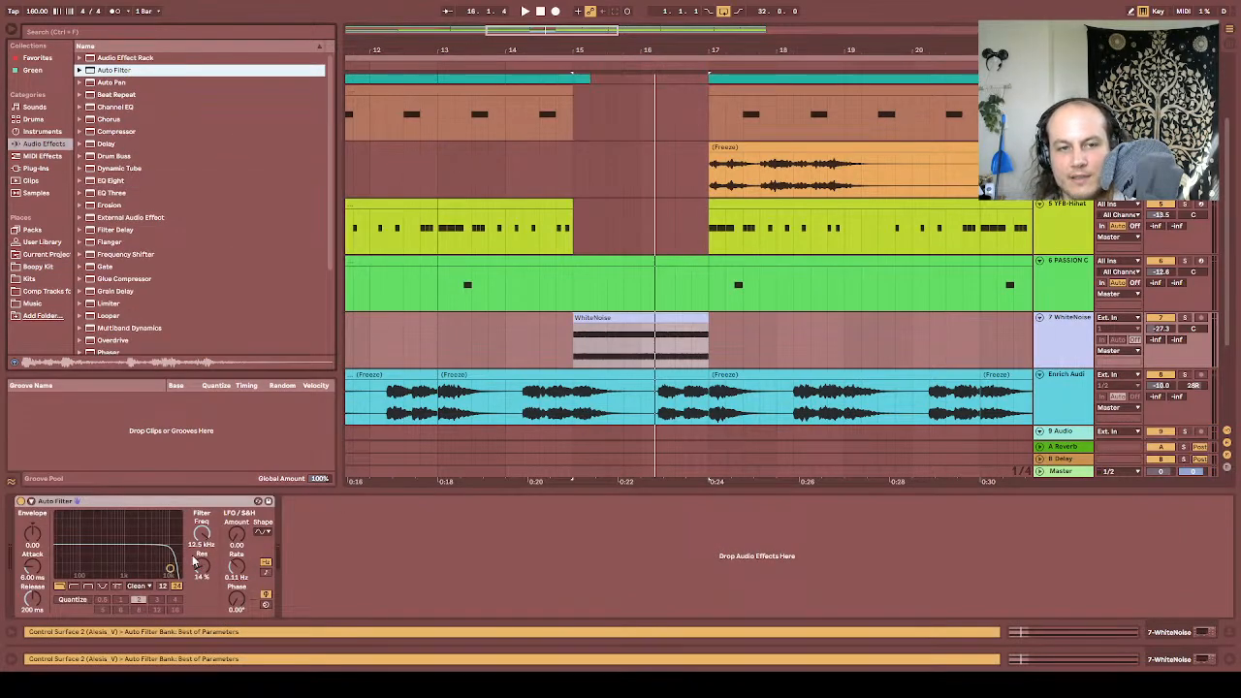
key("space")
mouse_move(202, 536)
left_mouse_down()
mouse_move(202, 572)
mouse_move(202, 534)
left_mouse_up()
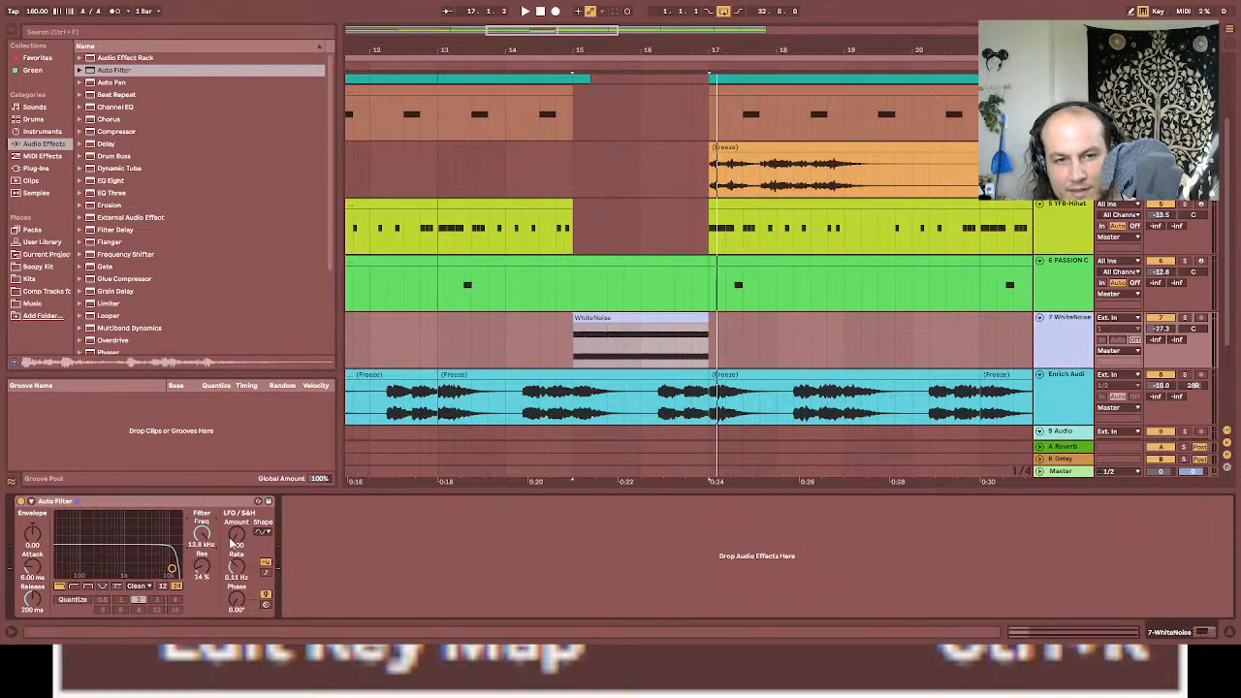
Step: Automate the WhiteNoise track's Auto Filter frequency to rise from about 195 Hz at bar 15 until bar 17, and play it back
key("a")
key("space")
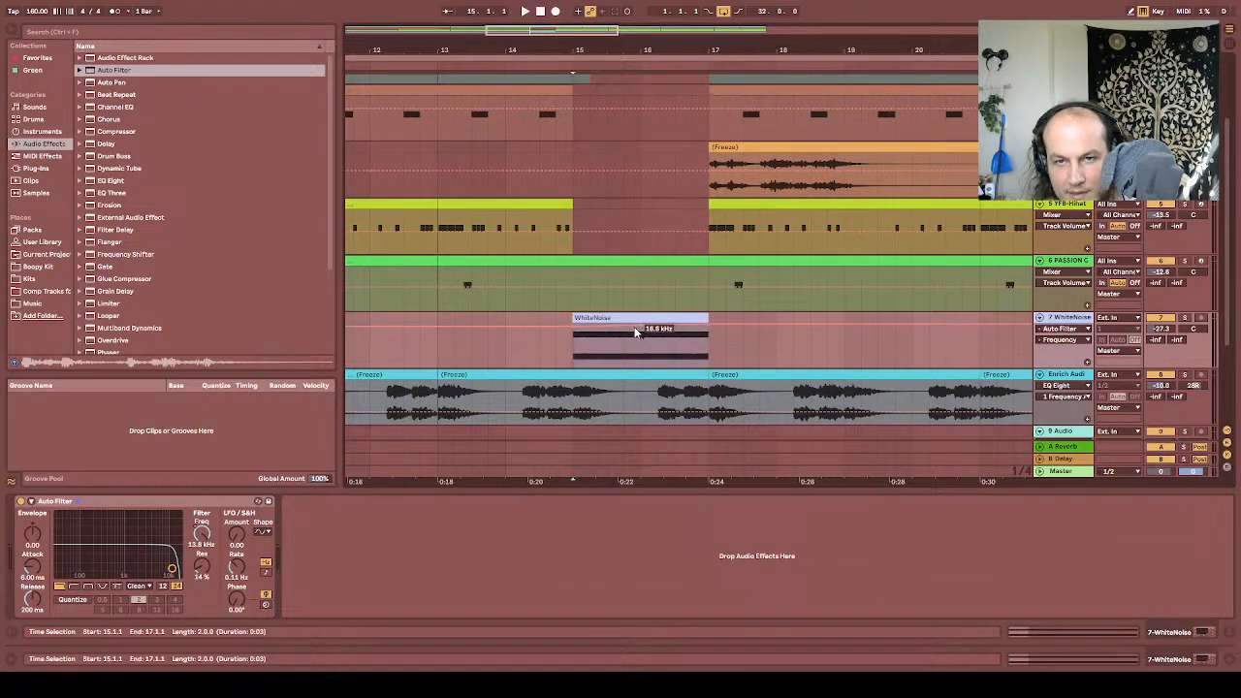
left_click_drag(576, 330, 576, 353)
key("space")
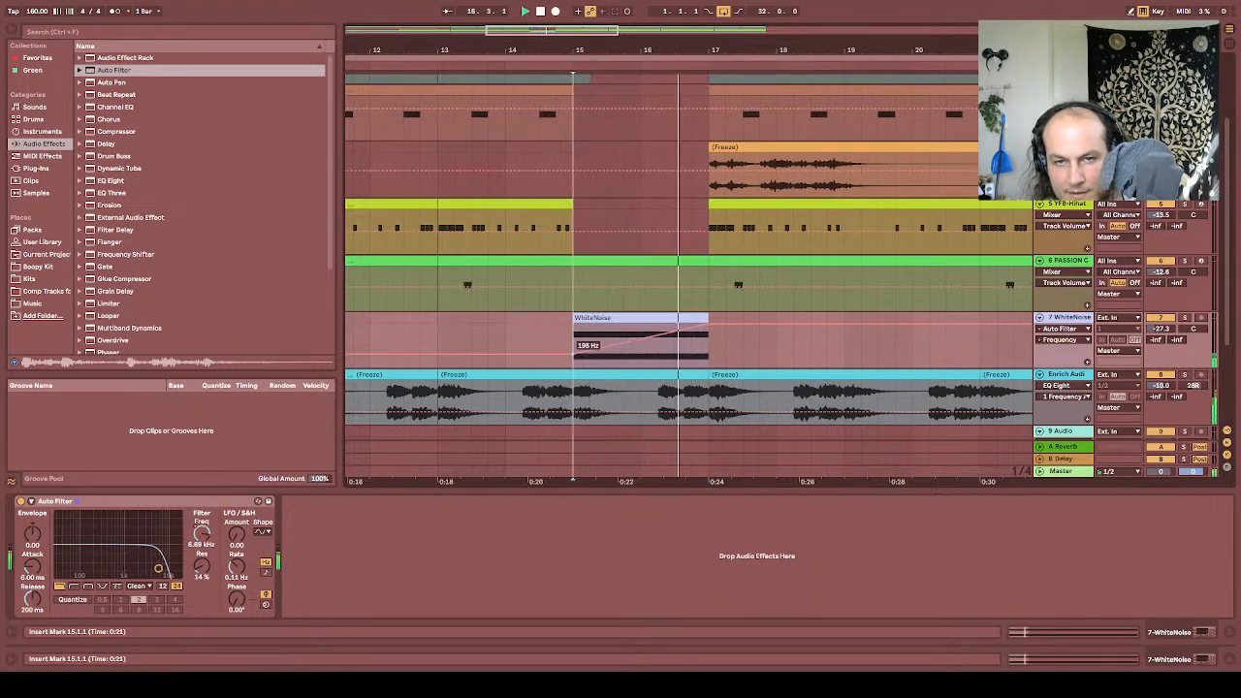
Step: Raise the starting point of the WhiteNoise filter frequency ramp at bar 15 and audition the transition
key("space")
key("space")
left_click_drag(574, 354, 576, 334)
key("space")
key("space")
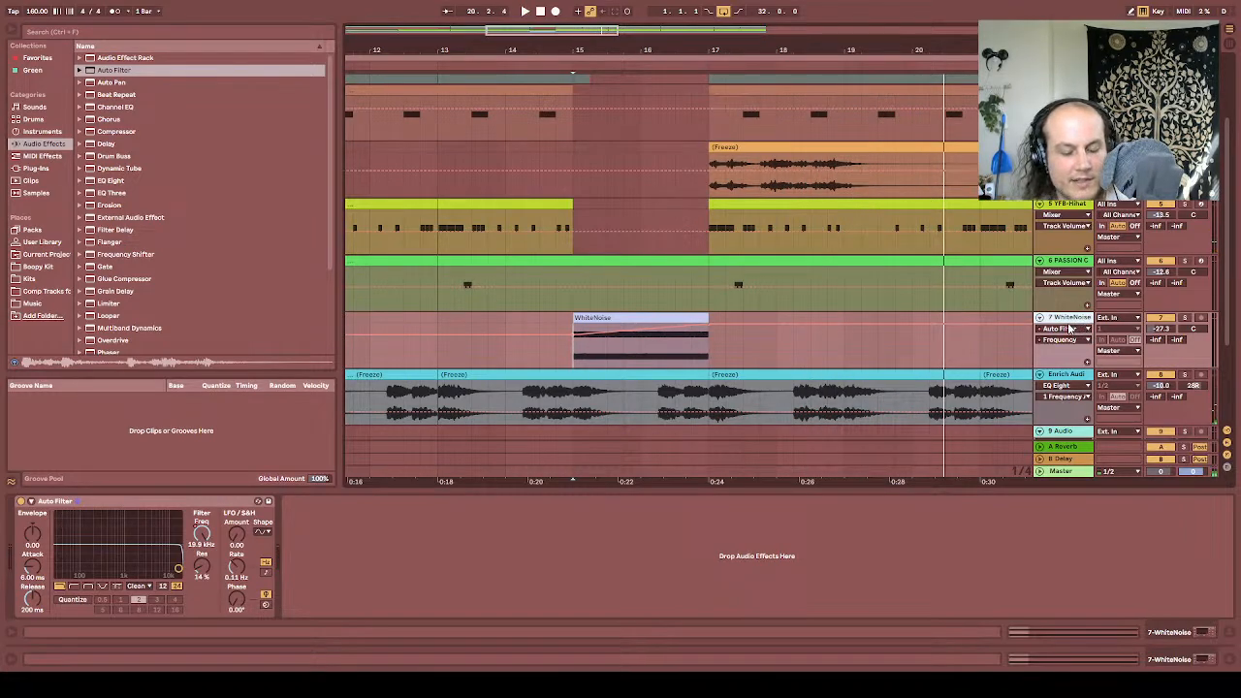
Step: Insert an audio track below WhiteNoise and place [PBS] Overused Crash.wav from King Kit 3's Cymbalz folder at bar 17
key("ctrl+t")
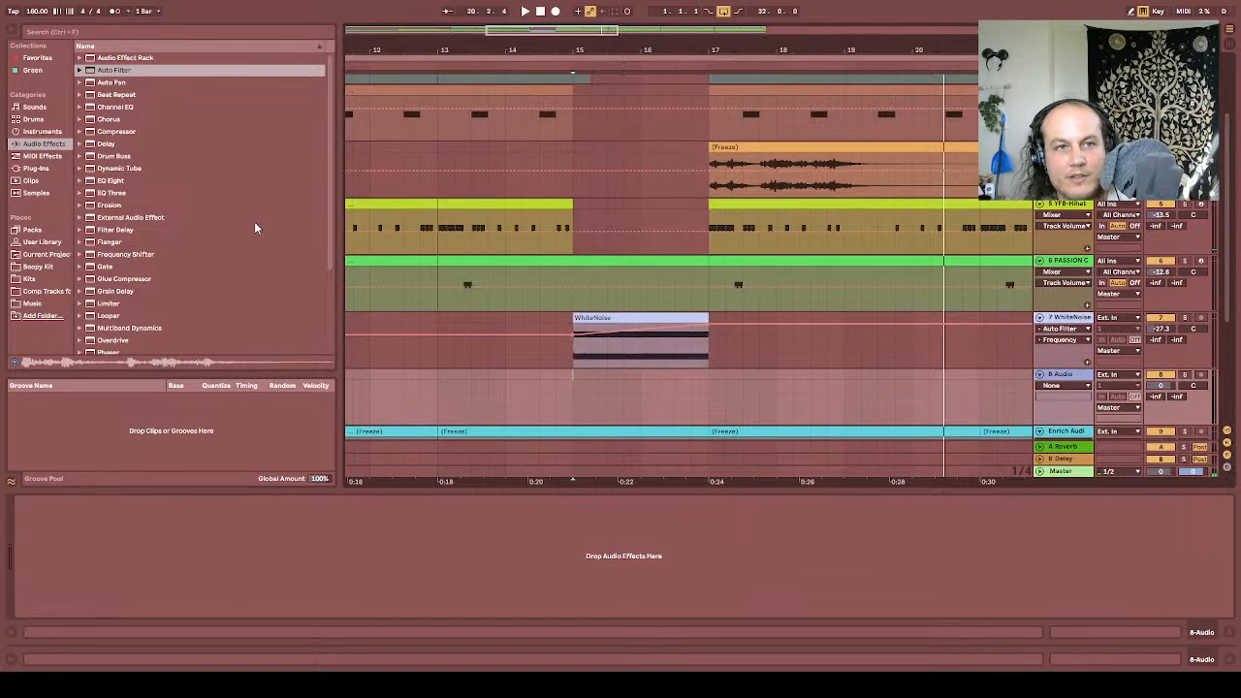
left_click(39, 280)
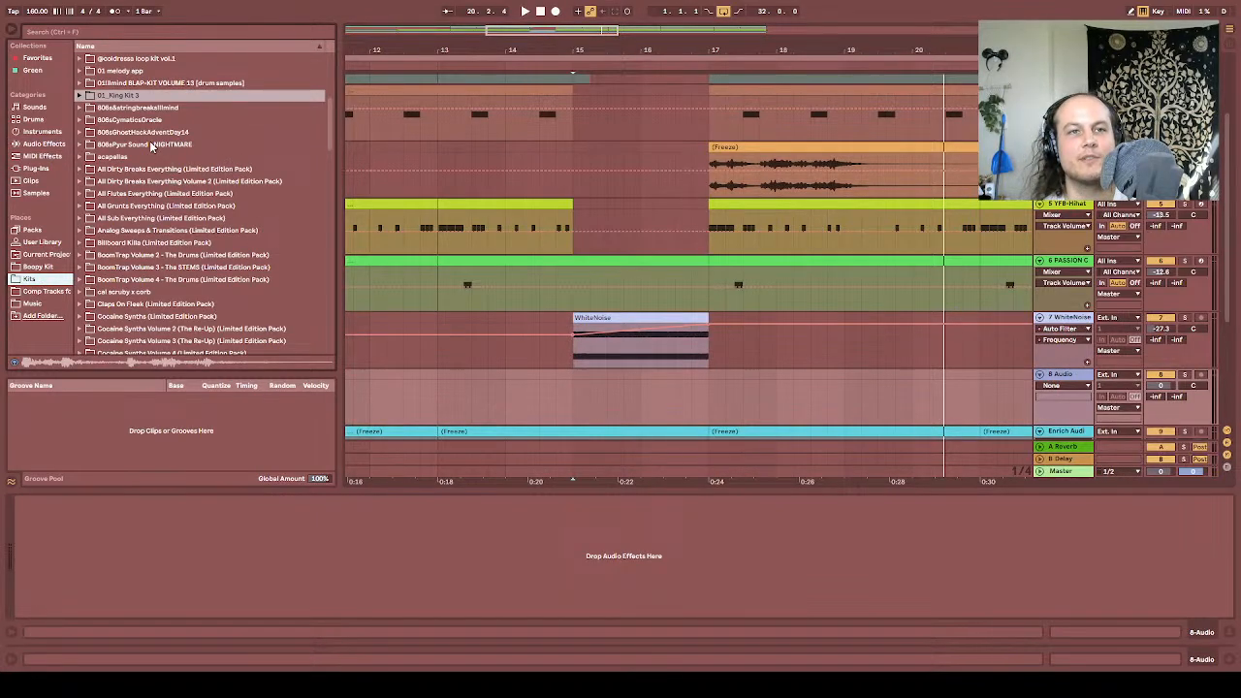
scroll(146, 146, "down", 15)
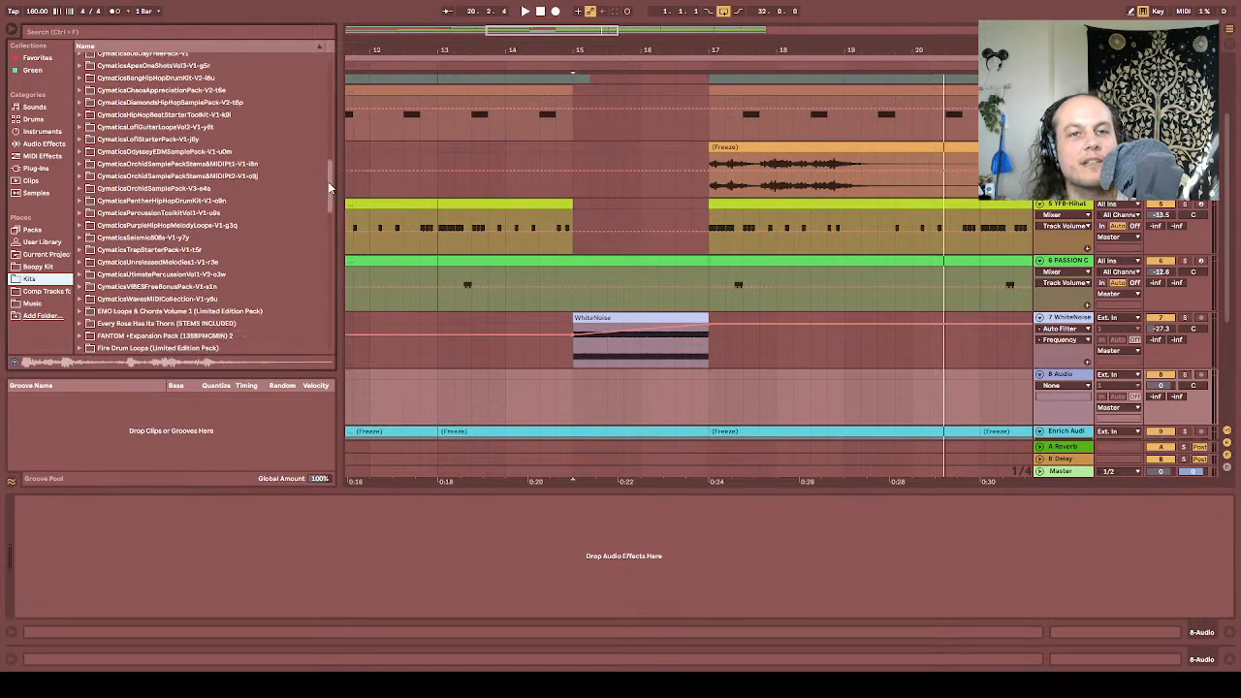
scroll(328, 181, "up", 15)
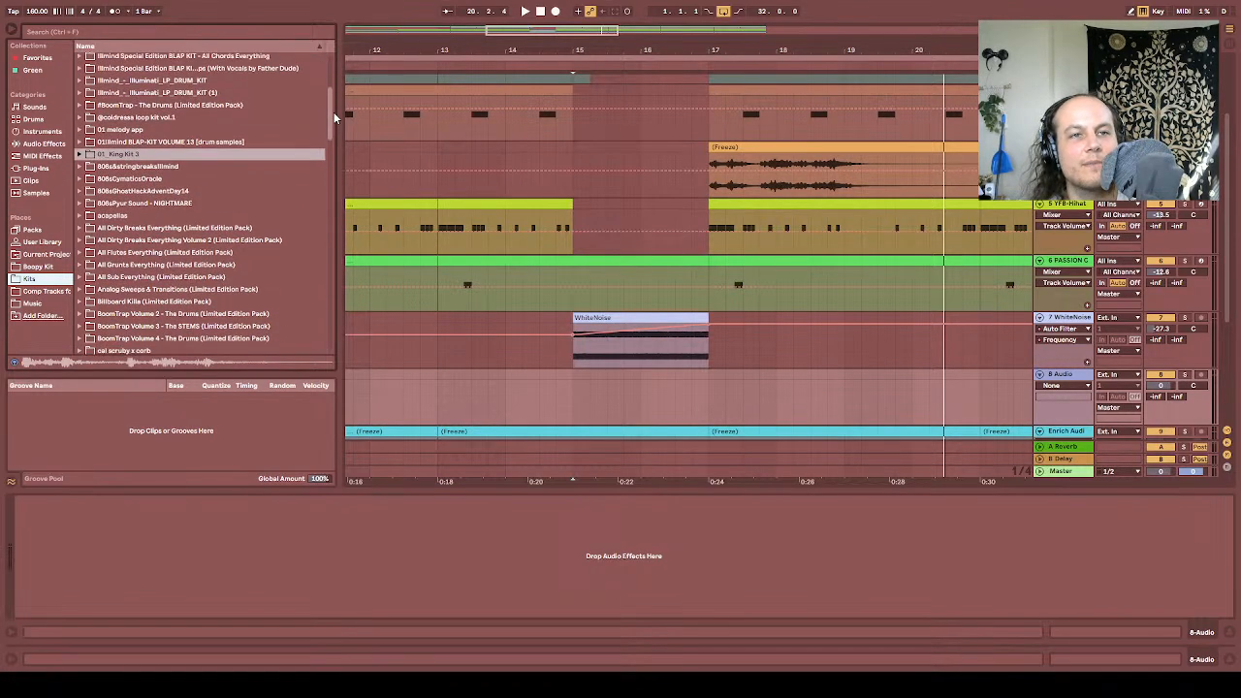
left_click_drag(334, 114, 332, 113)
left_click(81, 159)
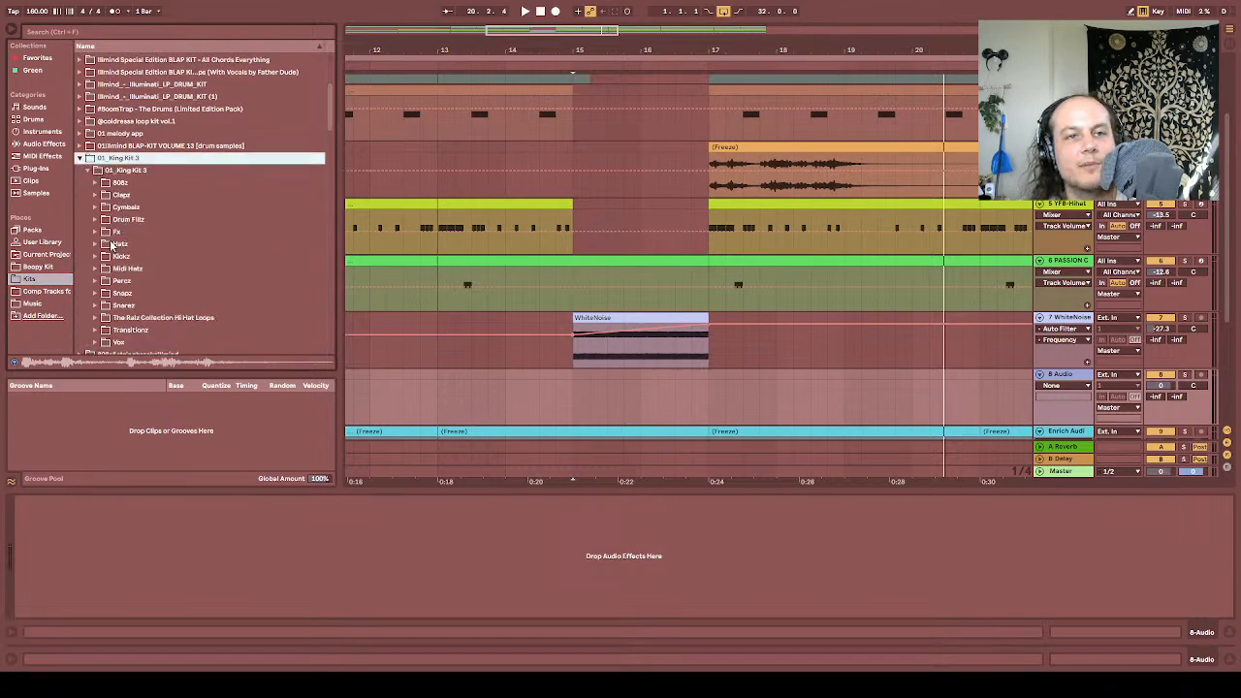
left_click(98, 207)
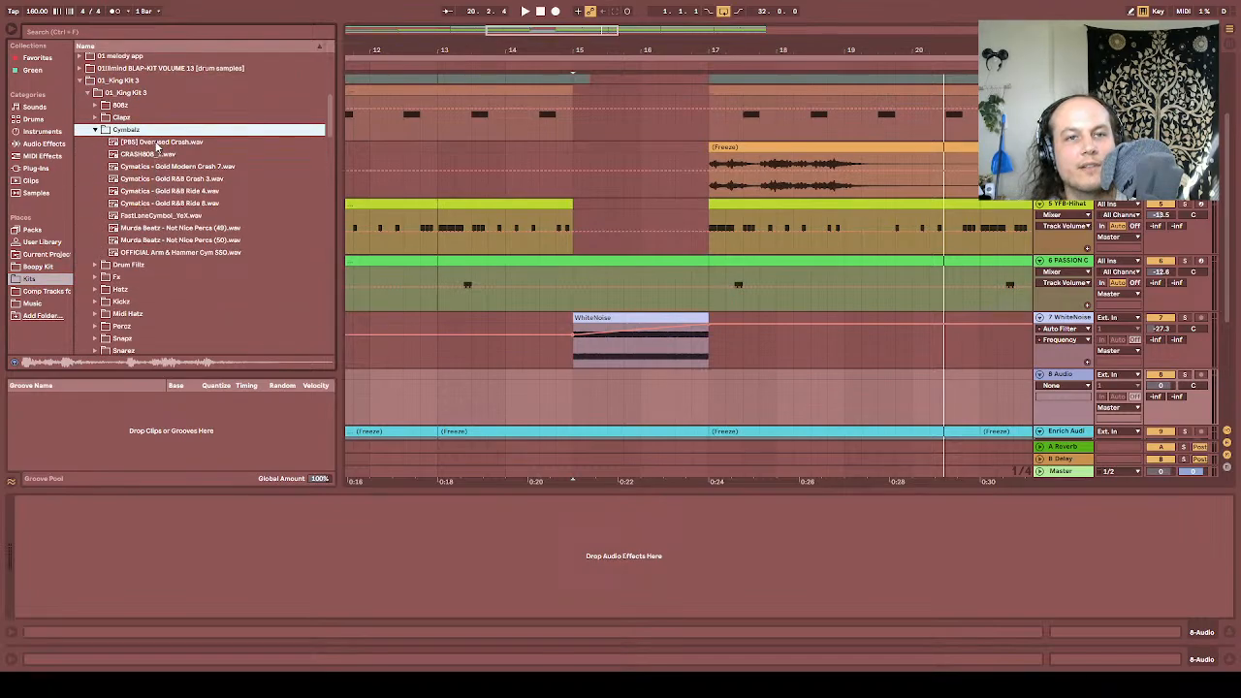
left_click_drag(155, 146, 719, 392)
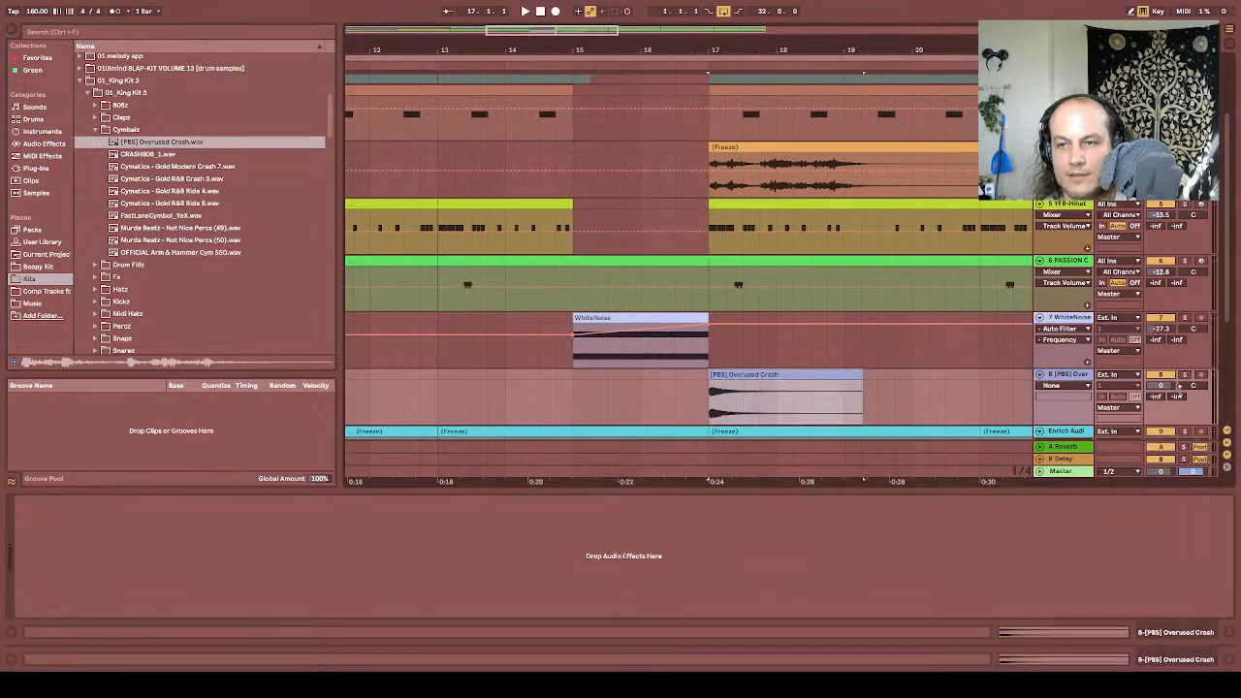
Step: Play back from bar 15.4 and lower the Overused Crash track's volume to -21.4 dB
left_click(623, 402)
left_click_drag(1160, 388, 1160, 424)
mouse_move(1170, 380)
left_mouse_down()
mouse_move(1170, 405)
mouse_move(1164, 380)
left_mouse_up()
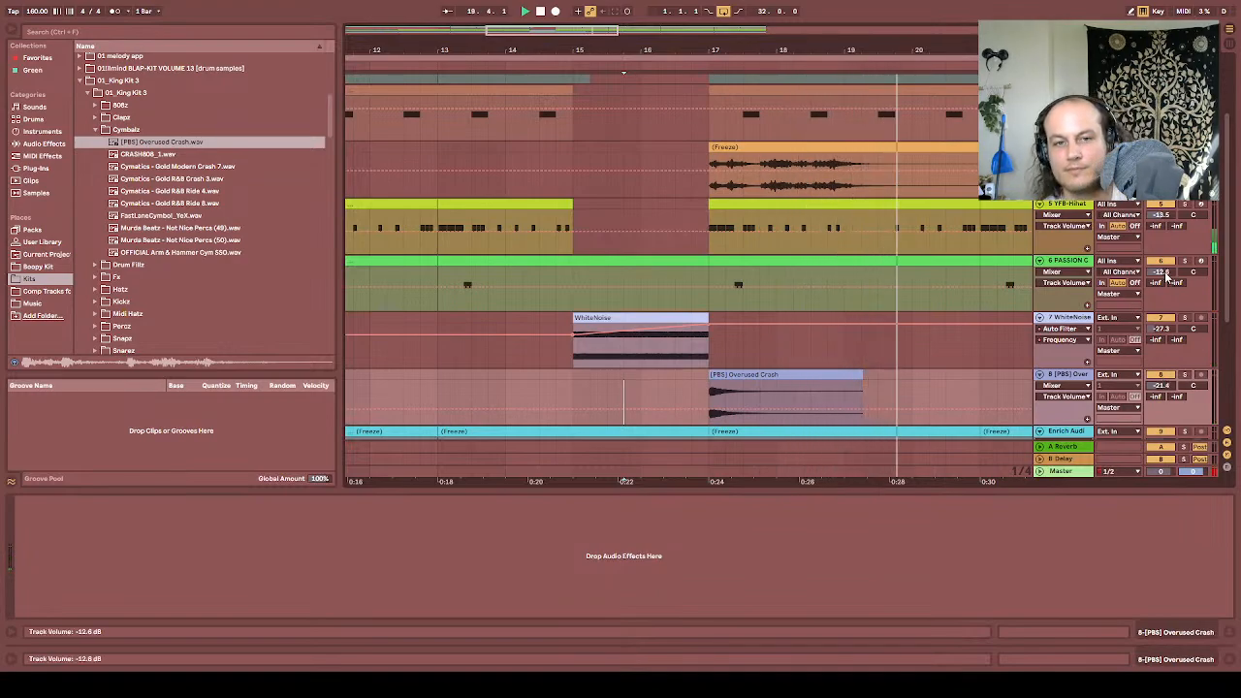
Step: Duplicate the time range from bar 17 to bar 33 across all tracks, extending the arrangement to bar 49
left_click_drag(765, 51, 765, 20)
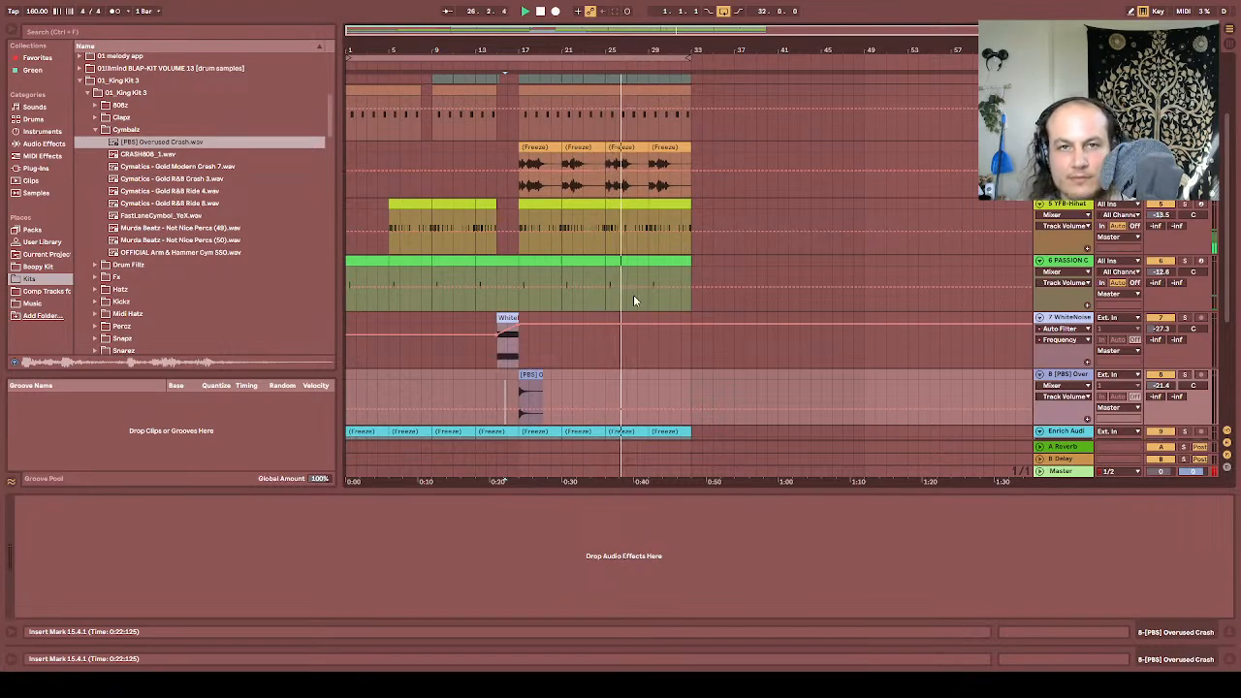
scroll(634, 295, "up", 3)
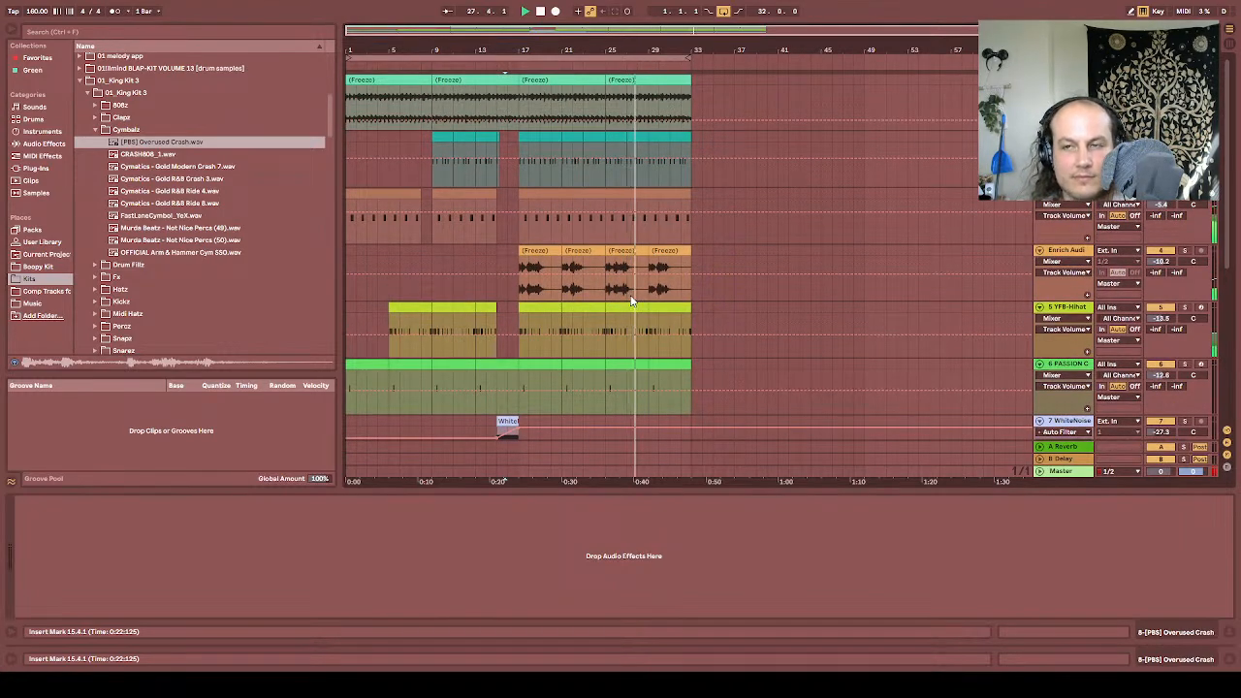
scroll(630, 302, "down", 1)
scroll(630, 294, "up", 1)
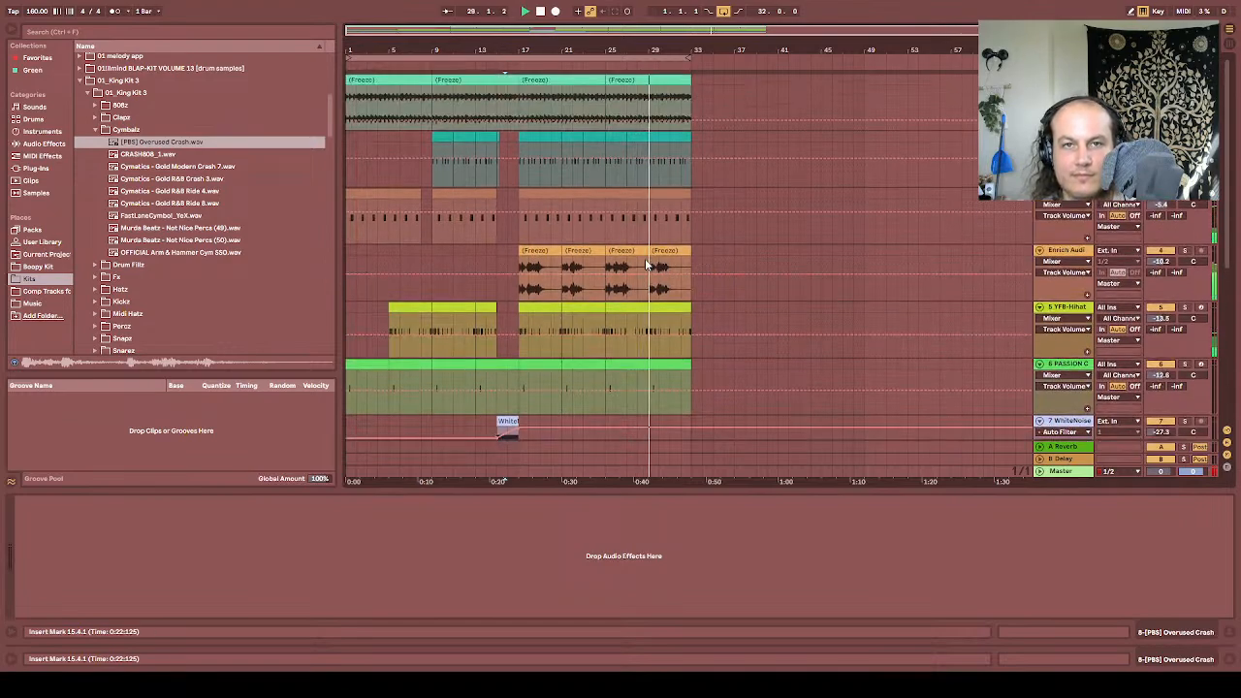
left_click_drag(696, 233, 532, 215)
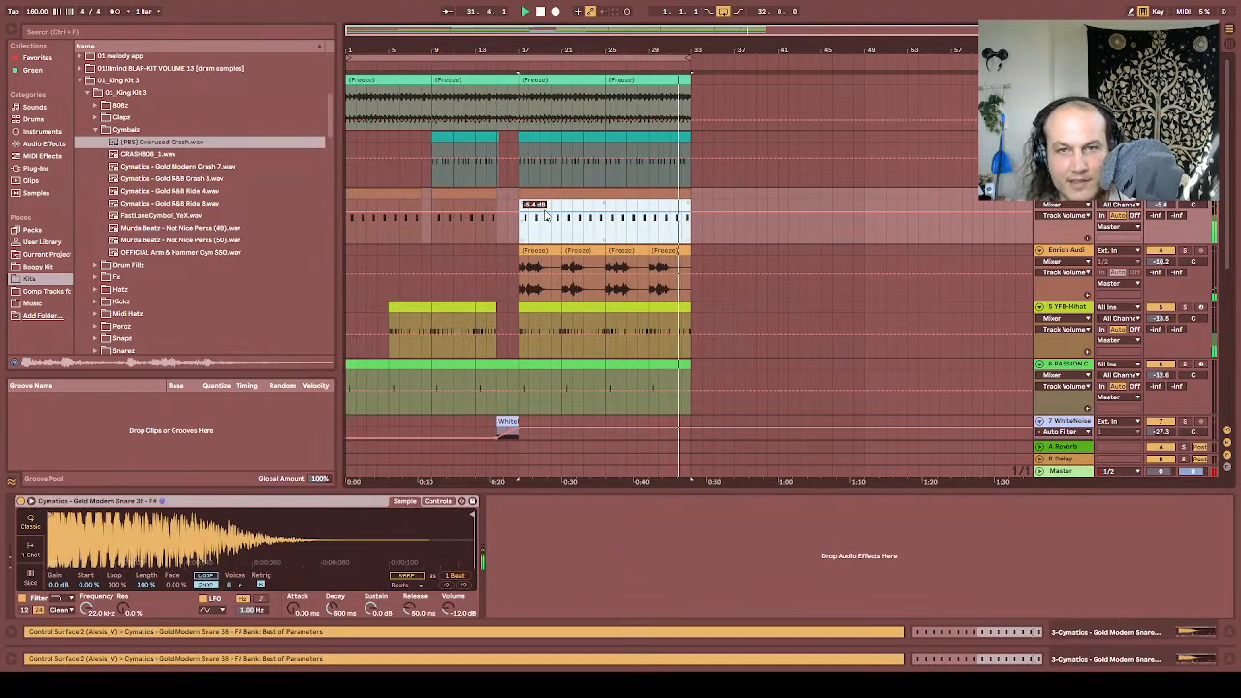
key("ctrl+shift+d")
Step: Delete the four duplicated orange Enrich Audio clips on track 4 between bars 33 and 49
left_click(721, 251)
key("Delete")
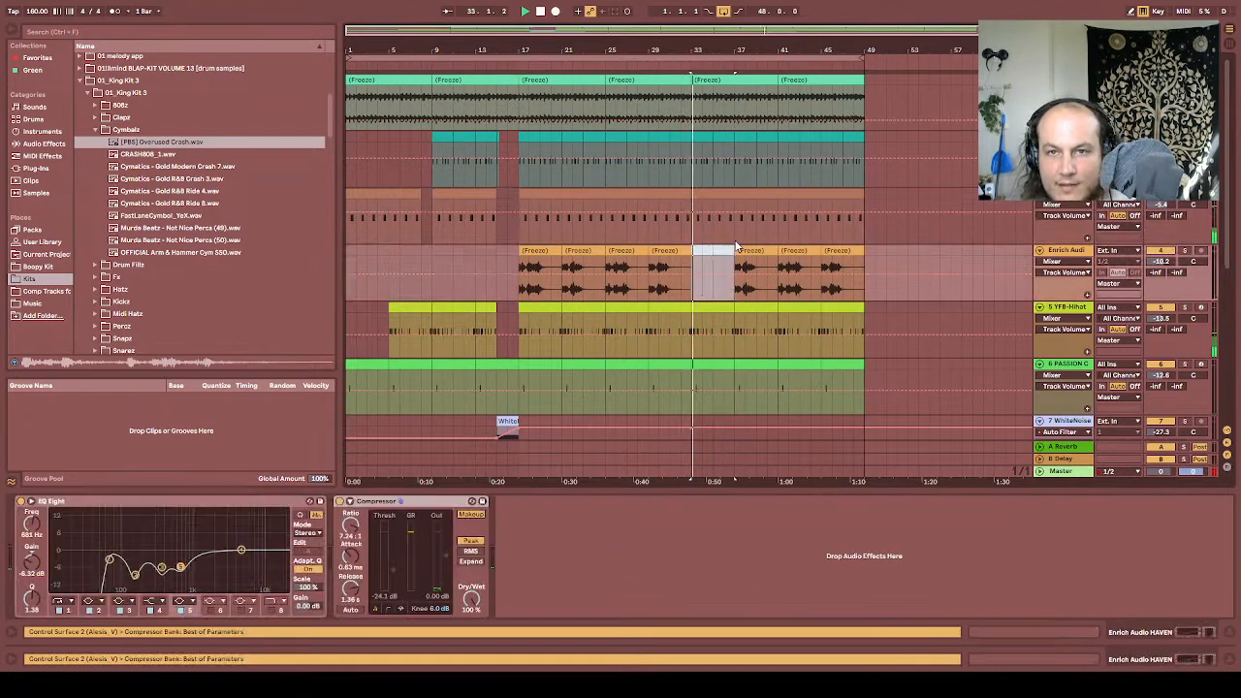
left_click(759, 250)
key("Delete")
left_click(800, 250)
key("Delete")
left_click(836, 250)
key("Delete")
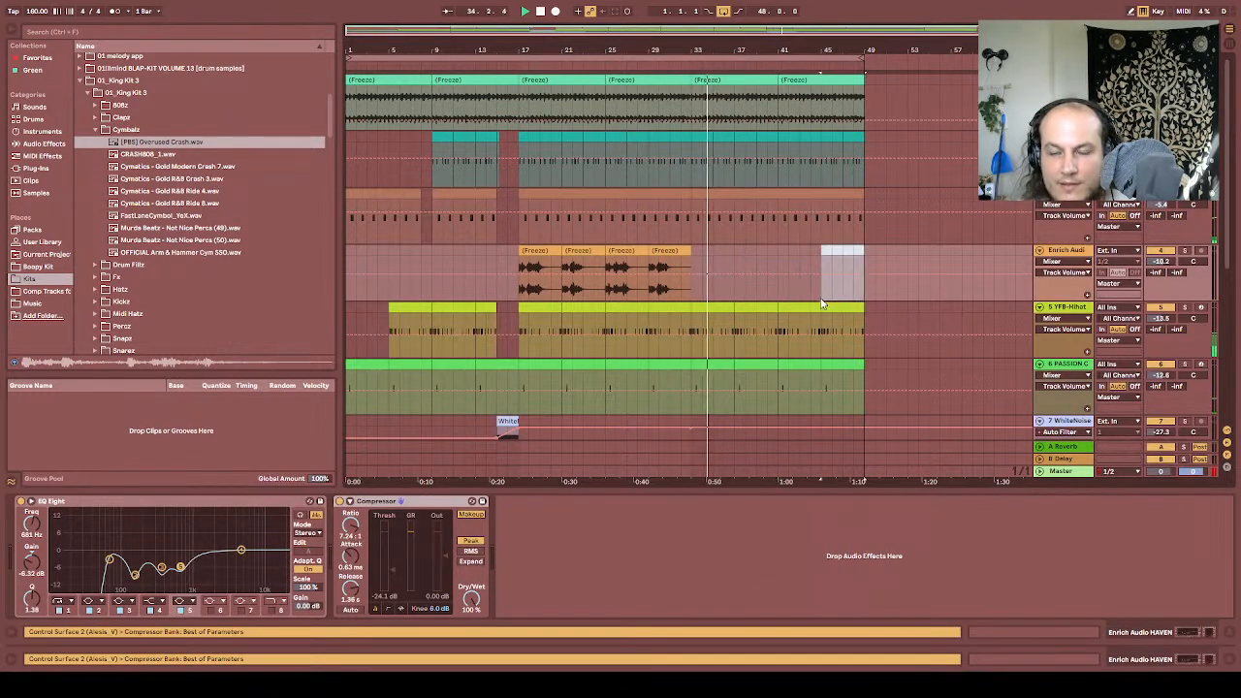
Step: Shorten the blue Enrich Audio clips at bars 33, 37 and 41 to one bar each, and copy the bar 32 segment to bar 40
scroll(755, 233, "down", 3)
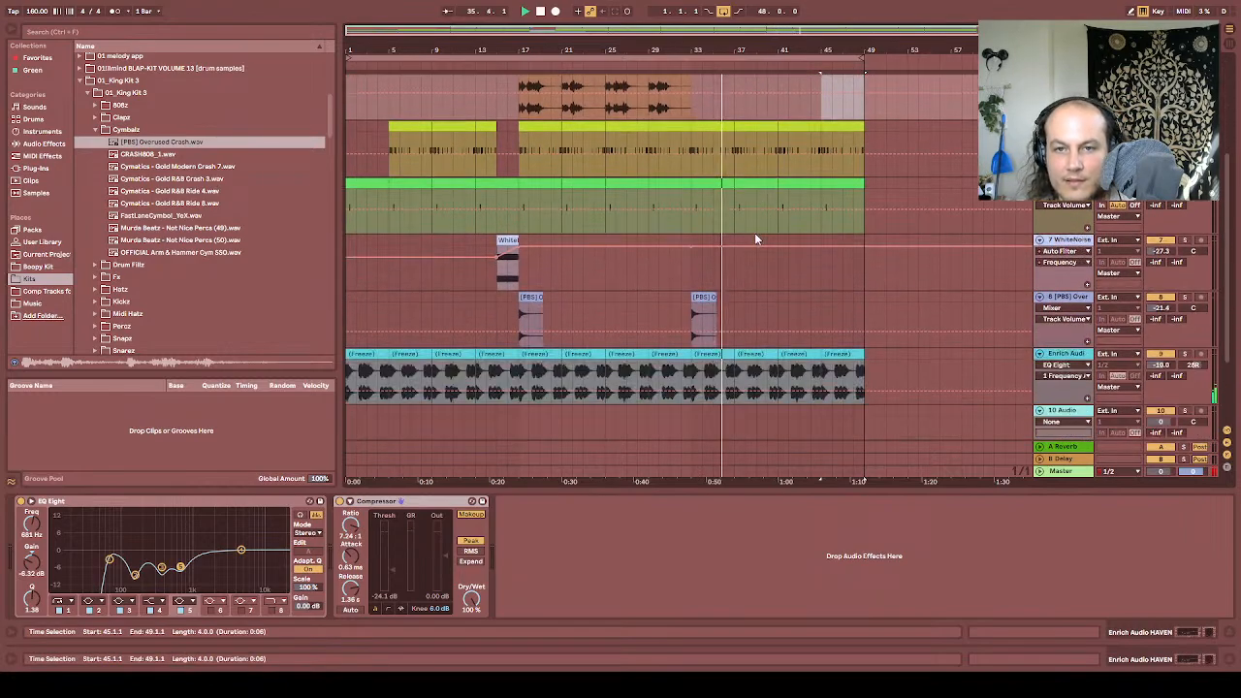
scroll(753, 230, "up", 1)
scroll(748, 247, "down", 3)
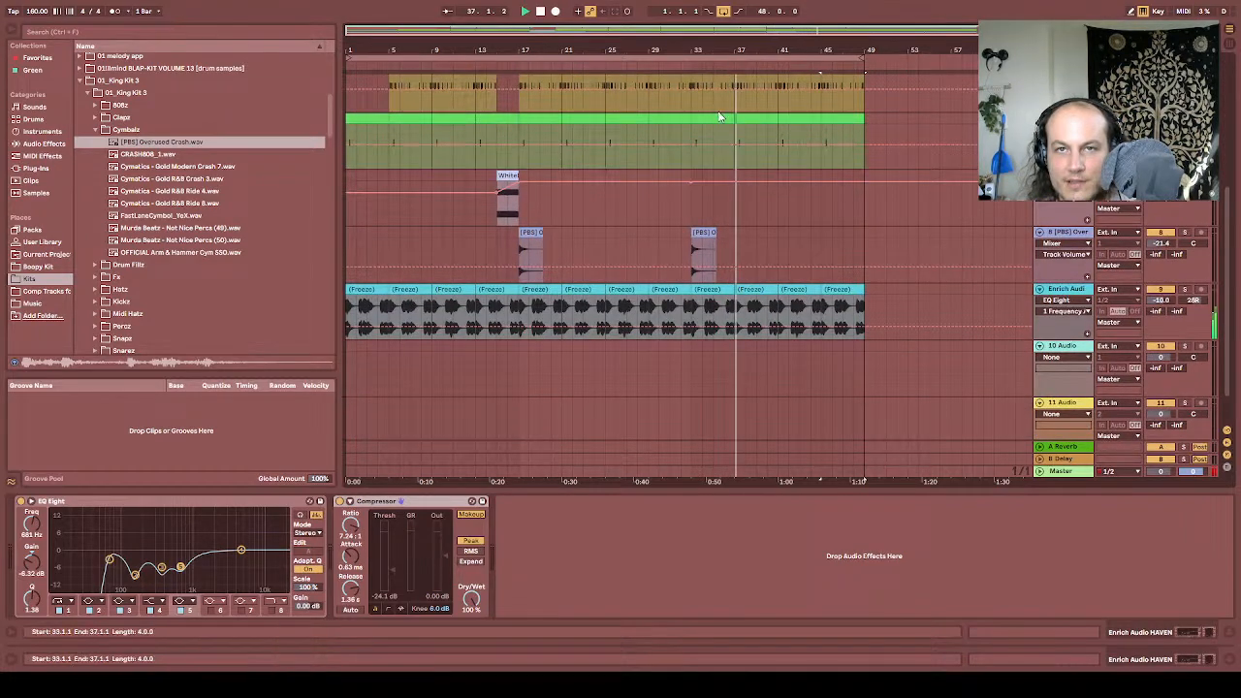
scroll(703, 307, "up", 3)
left_click(703, 308)
key("space")
key("space")
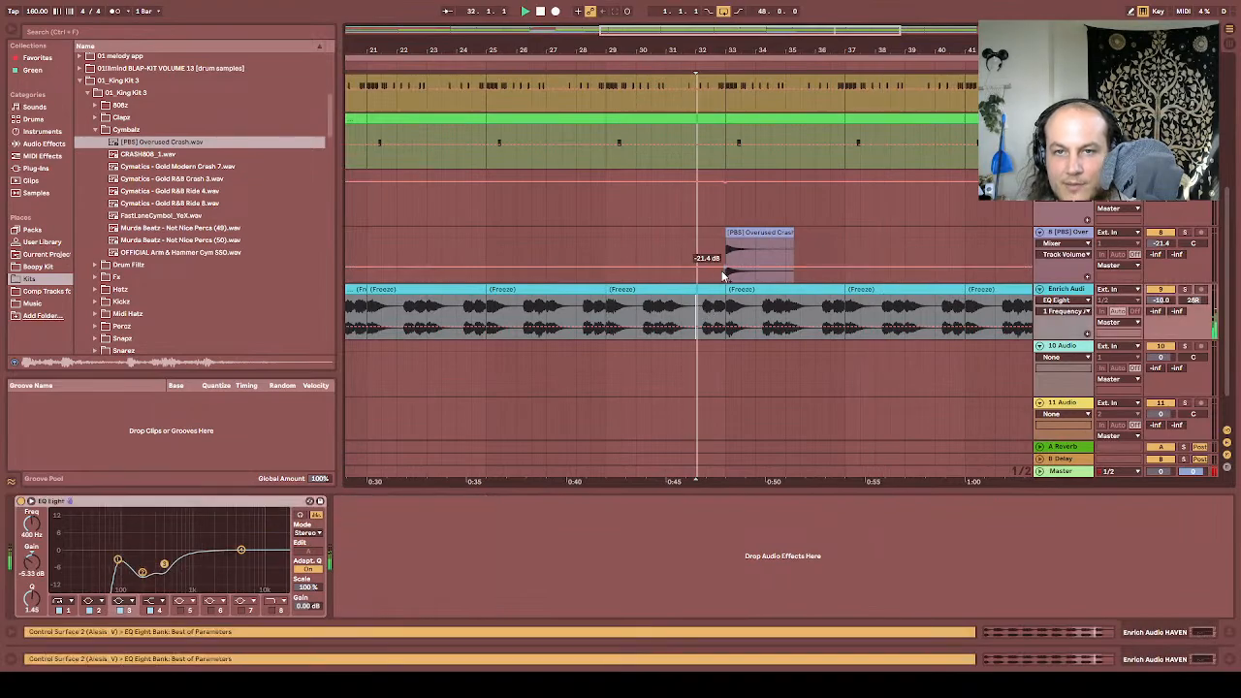
left_click_drag(842, 289, 761, 291)
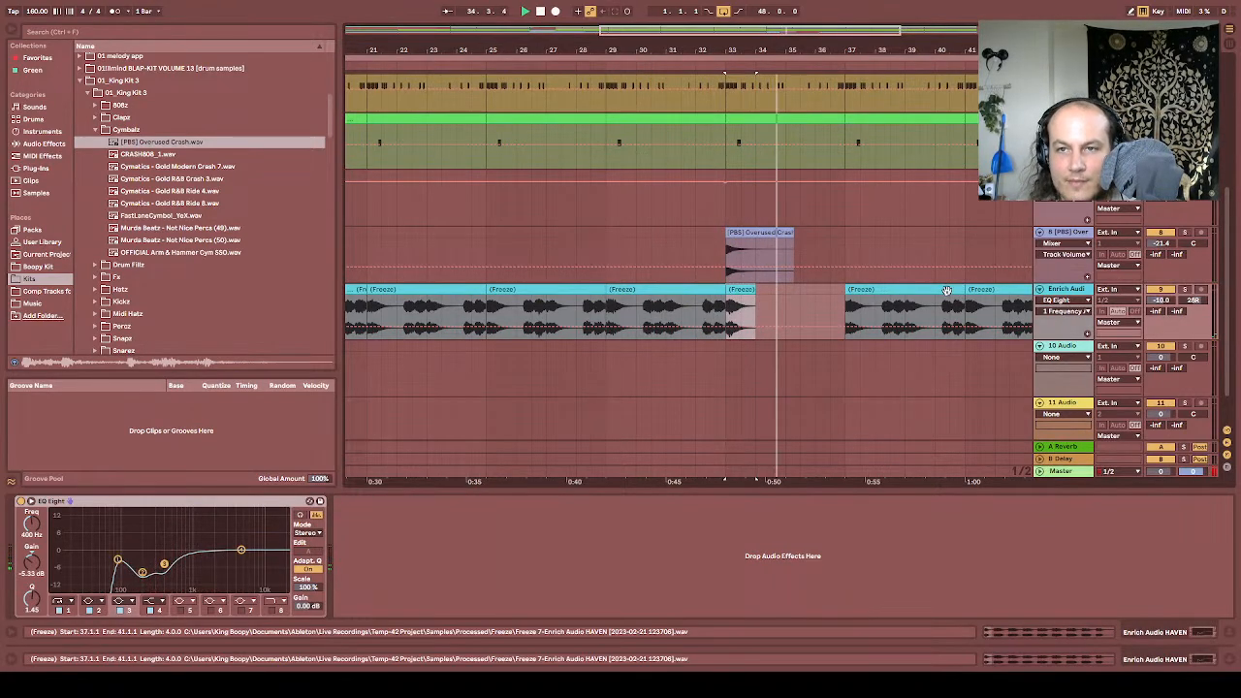
left_click_drag(965, 289, 877, 291)
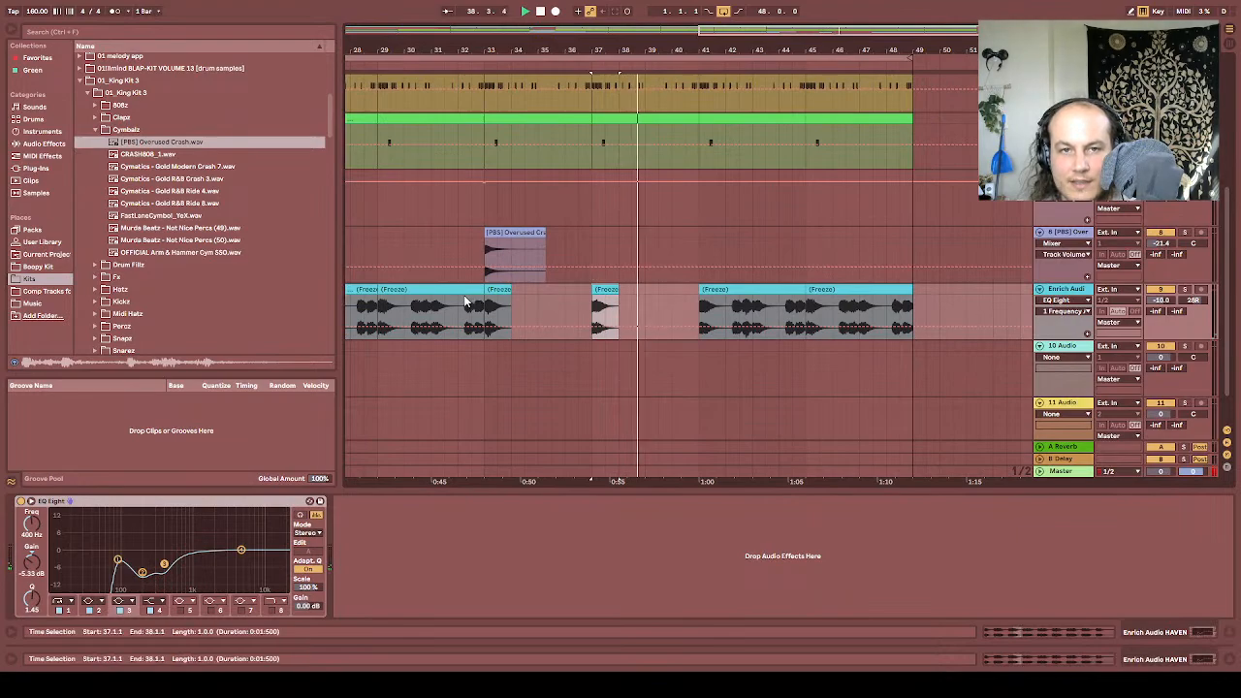
left_click_drag(459, 307, 689, 304)
left_click_drag(802, 288, 723, 289)
Step: Delete the blue Enrich Audio clip at bar 45 and duplicate that track's bar 33 to 41 pattern into bars 41 to 49
left_click(892, 292)
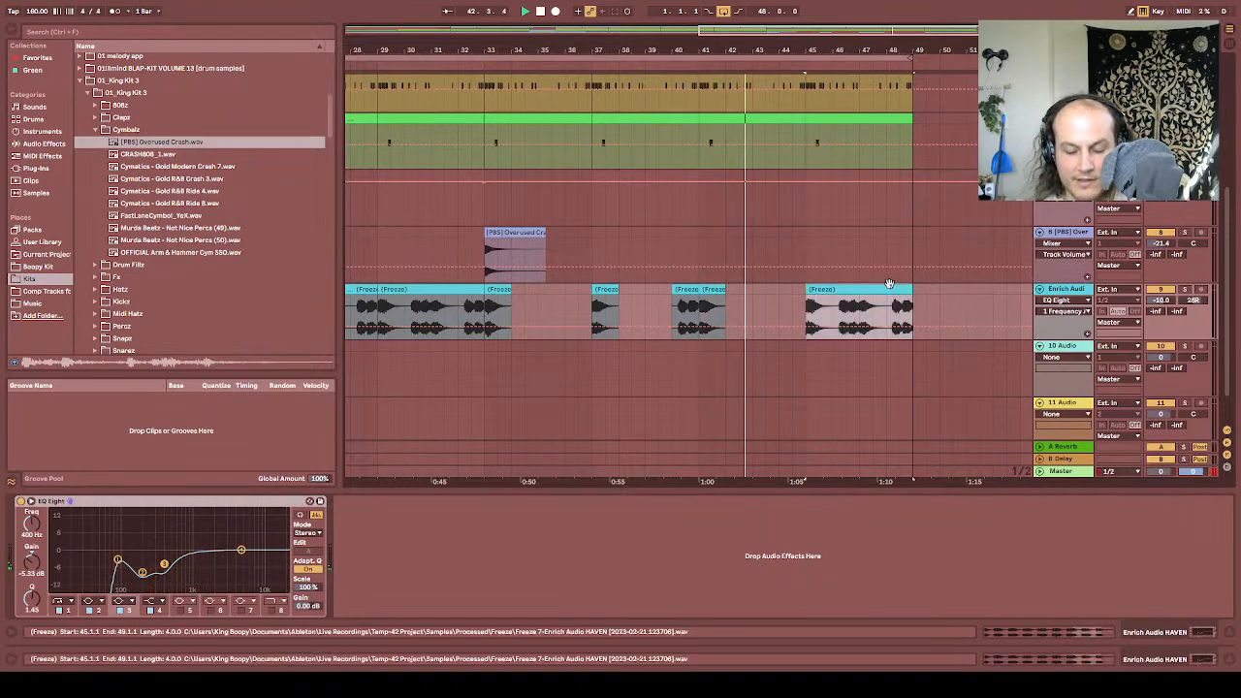
key("Delete")
left_click_drag(700, 313, 487, 304)
key("ctrl+d")
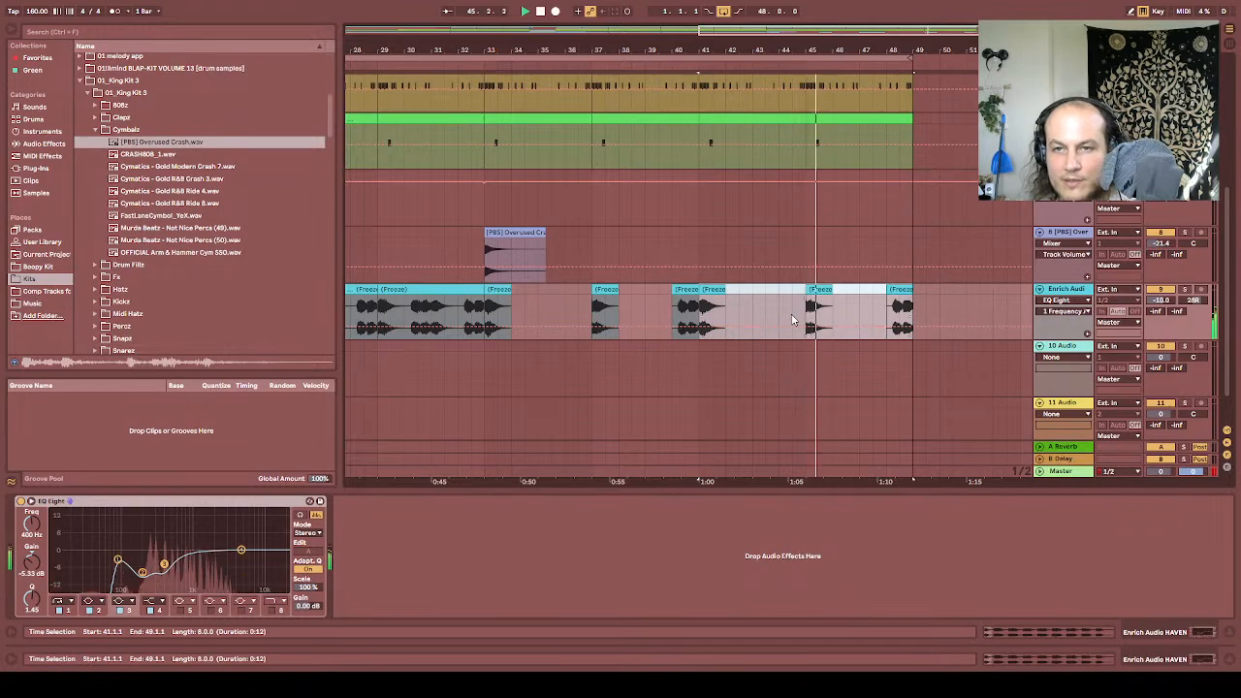
Step: Duplicate the time range from bar 33 to bar 49 across all tracks, extending the arrangement to bar 65
scroll(709, 210, "down", 4)
scroll(709, 209, "up", 1)
scroll(708, 210, "up", 2)
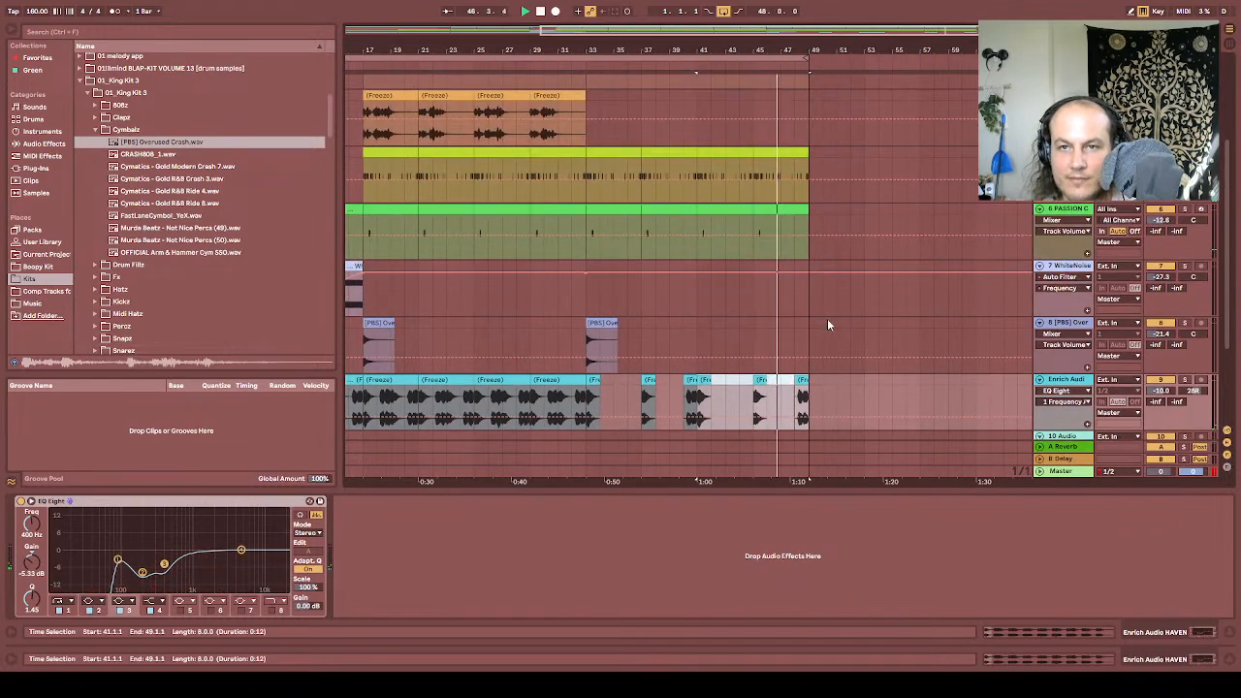
left_click_drag(810, 296, 587, 279)
key("ctrl+d")
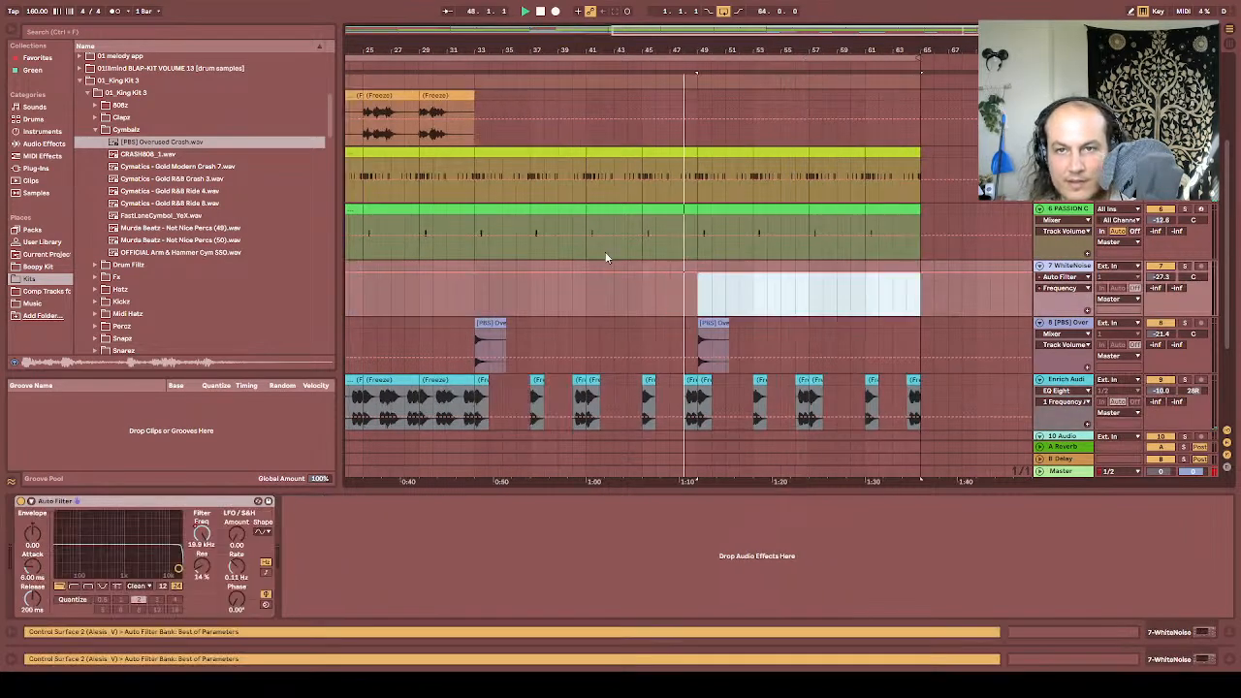
Step: Delete the top track's last frozen clip, spanning bars 57 to 65
left_click_drag(696, 31, 467, 26)
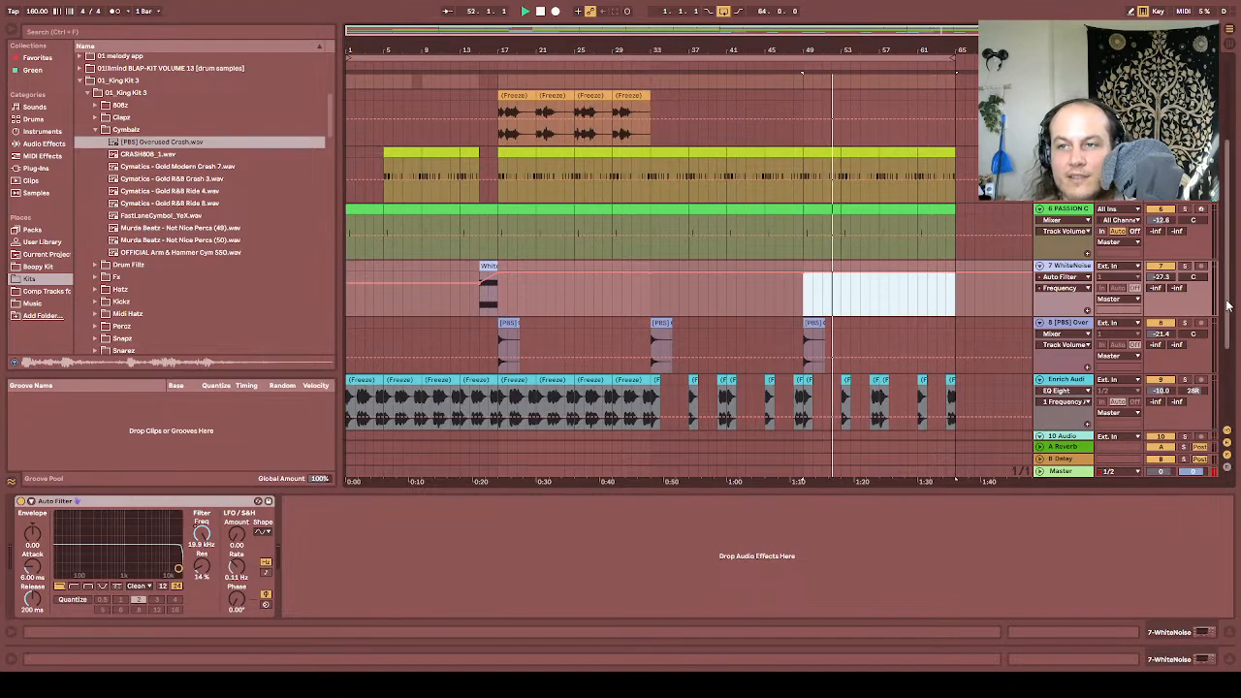
scroll(1231, 245, "up", 5)
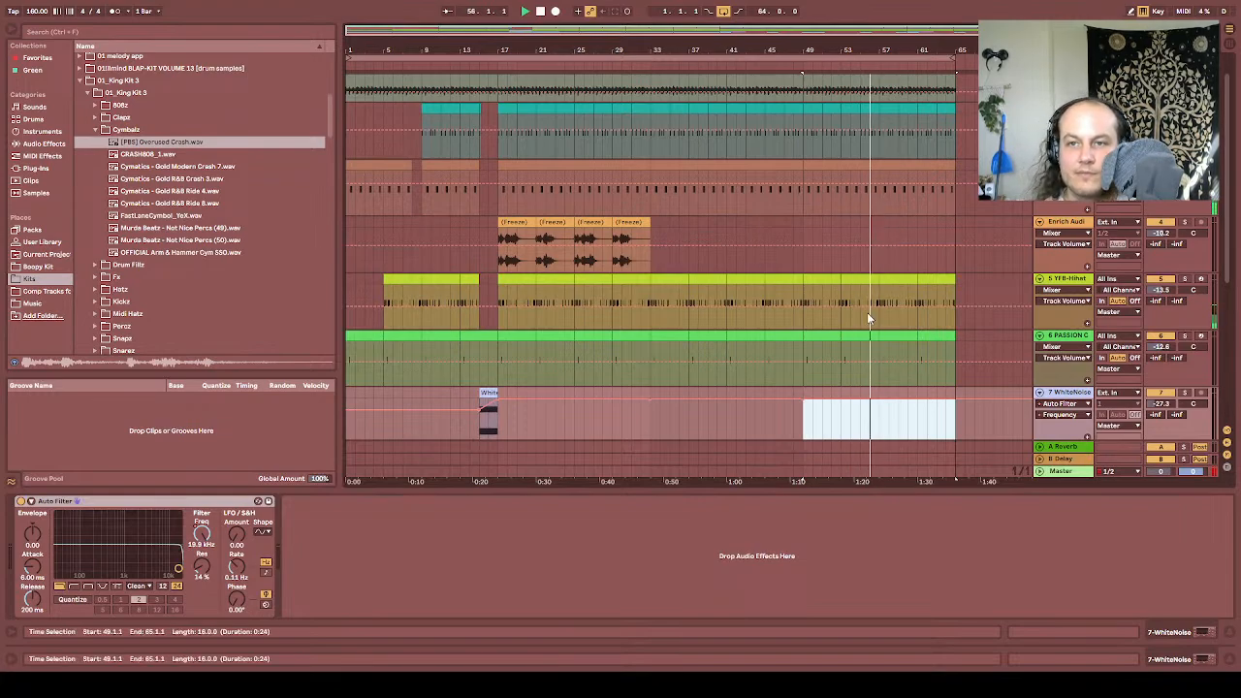
scroll(878, 299, "up", 1)
left_click(937, 81)
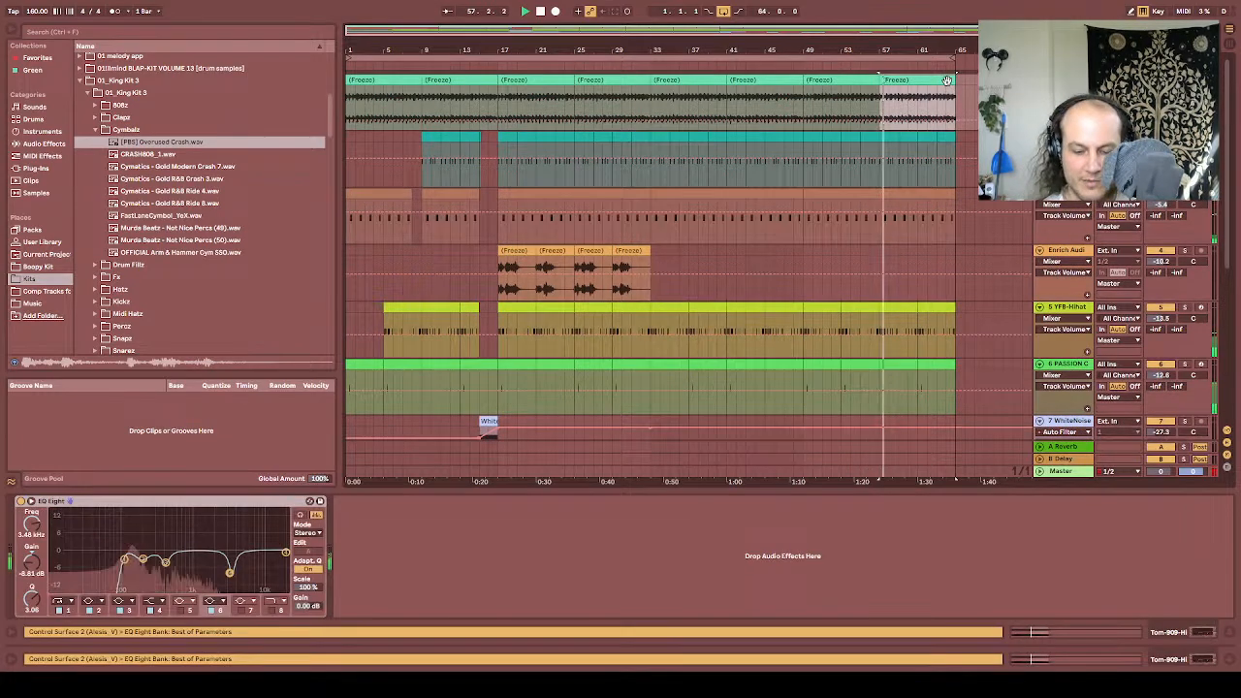
key("Delete")
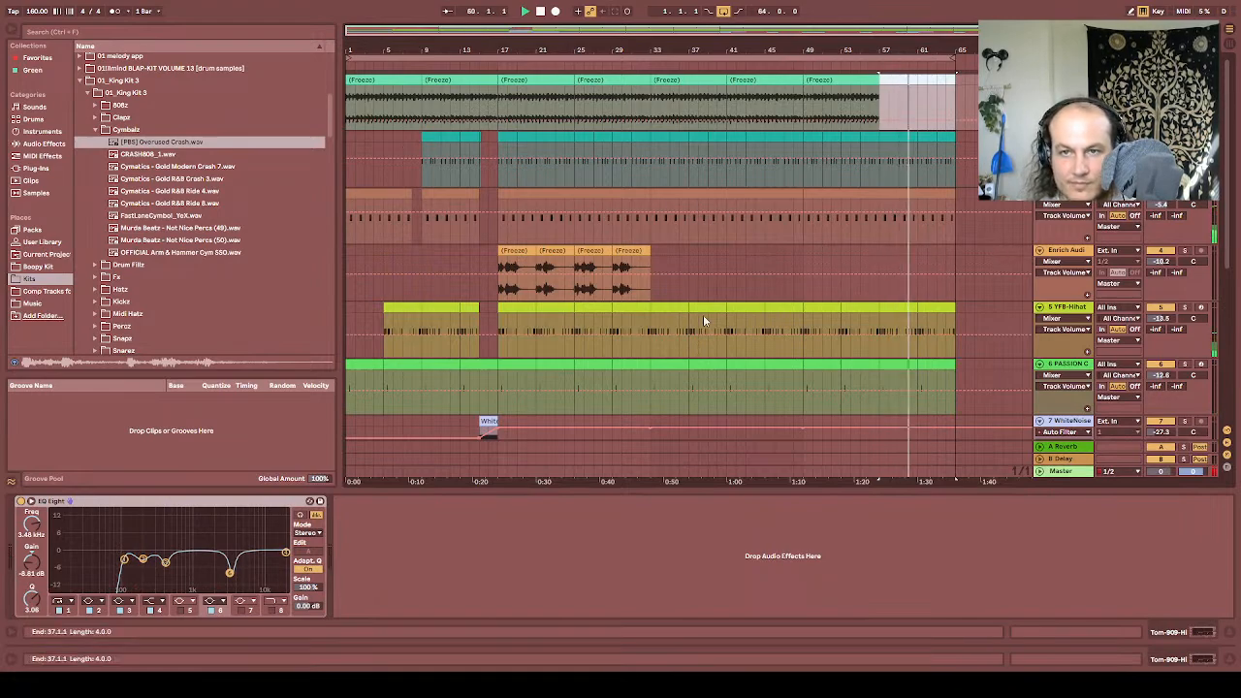
Step: Shorten the snare clip to end at bar 63 and copy the WhiteNoise clip to bars 63 to 65
left_click_drag(804, 218, 940, 194)
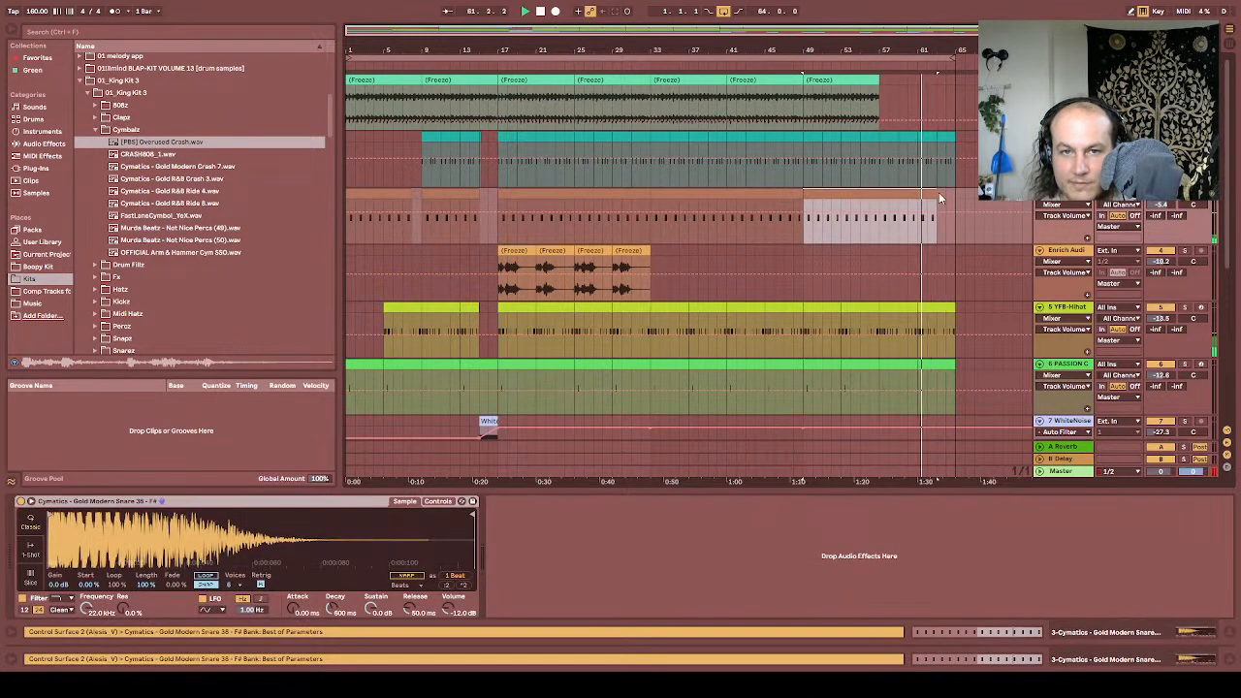
scroll(528, 402, "down", 2)
left_click_drag(483, 384, 940, 396)
scroll(941, 395, "up", 2)
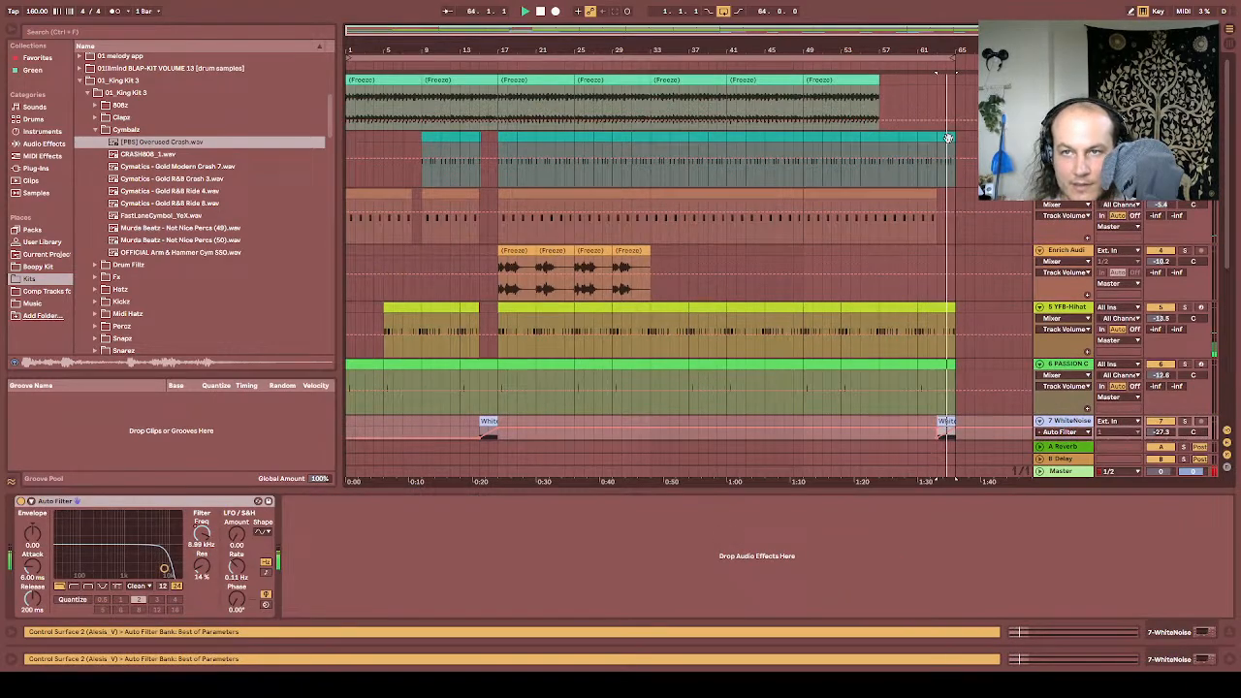
Step: Remove the last two bars of the kick pattern so it ends at bar 63, and stop playback
left_click_drag(938, 145, 949, 145)
key("space")
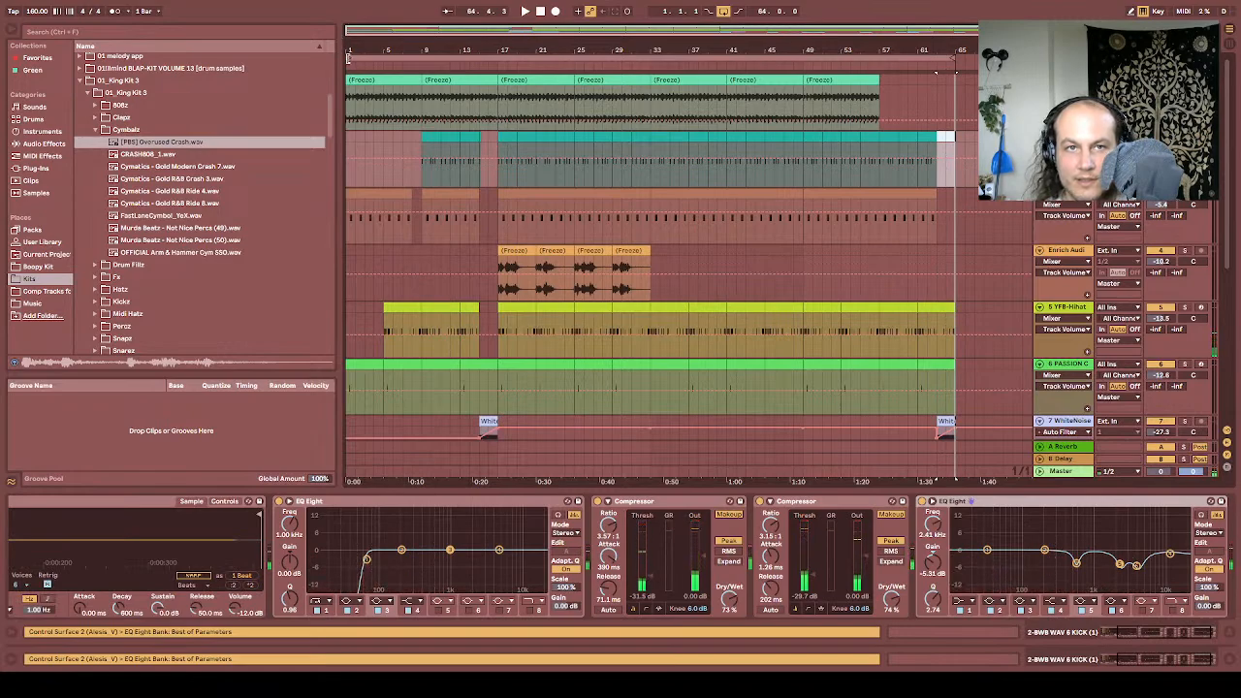
Step: Set the loop to span bars 17 to 65 and play the arrangement from bar 17
left_click(506, 71, "shift")
key("space")
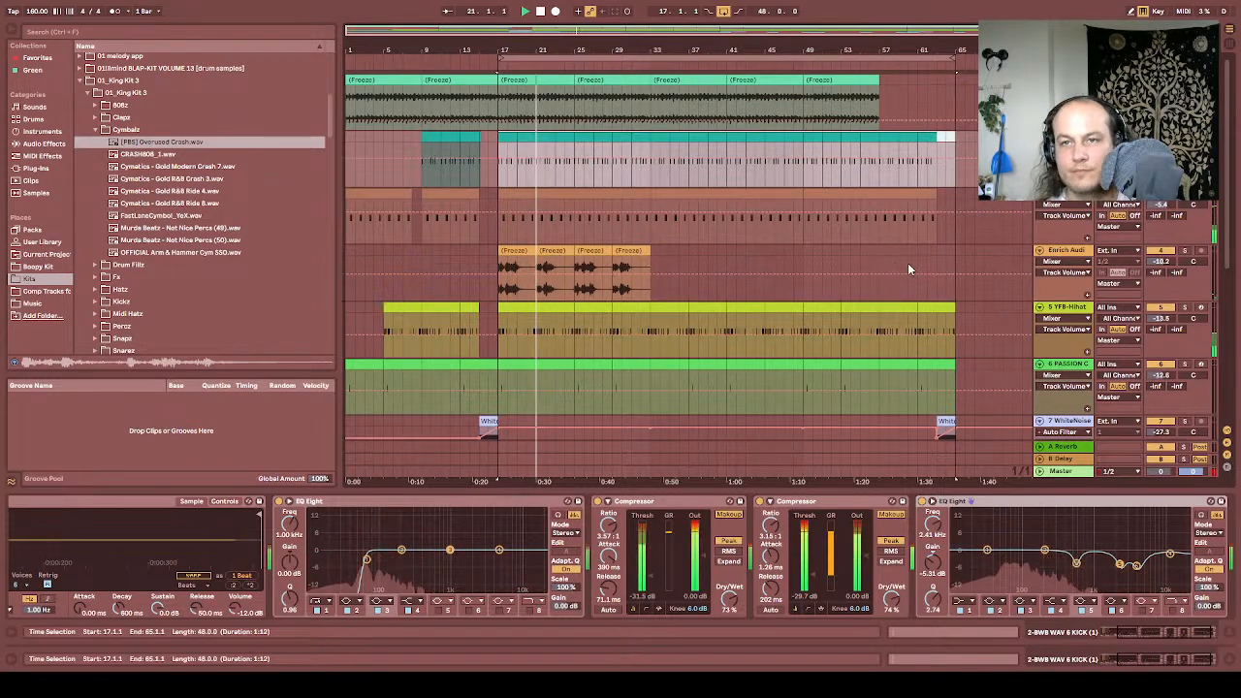
left_click_drag(955, 236, 500, 201)
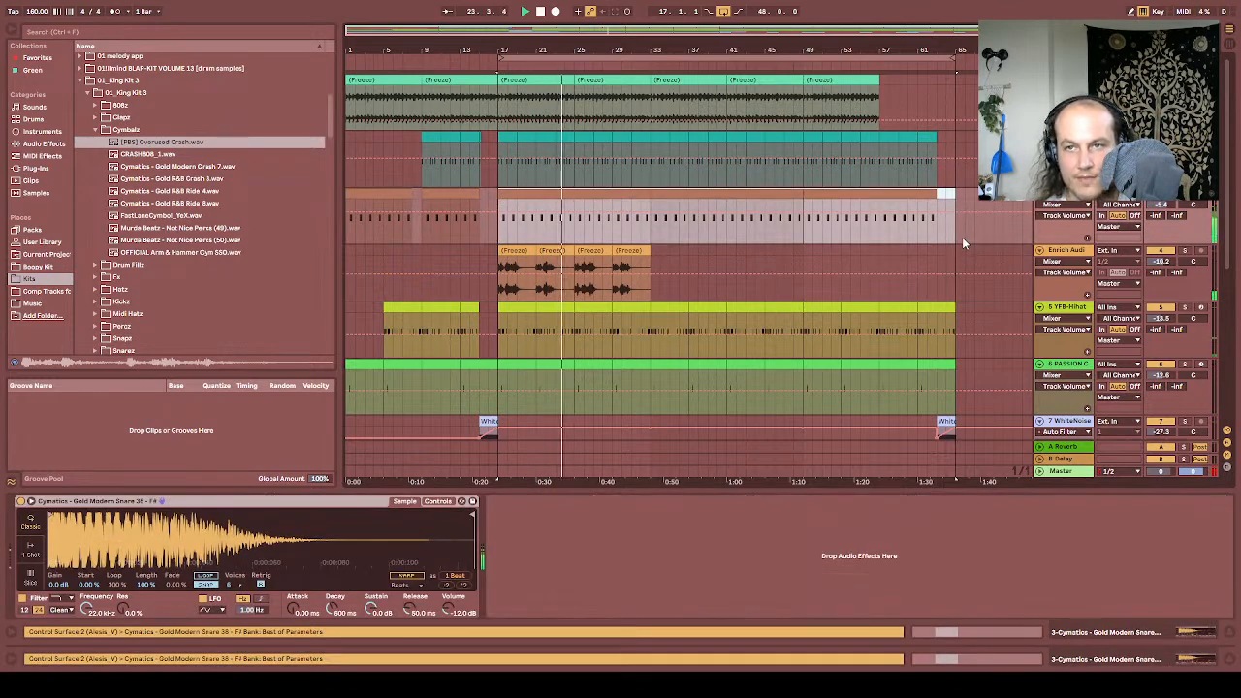
left_click(959, 237)
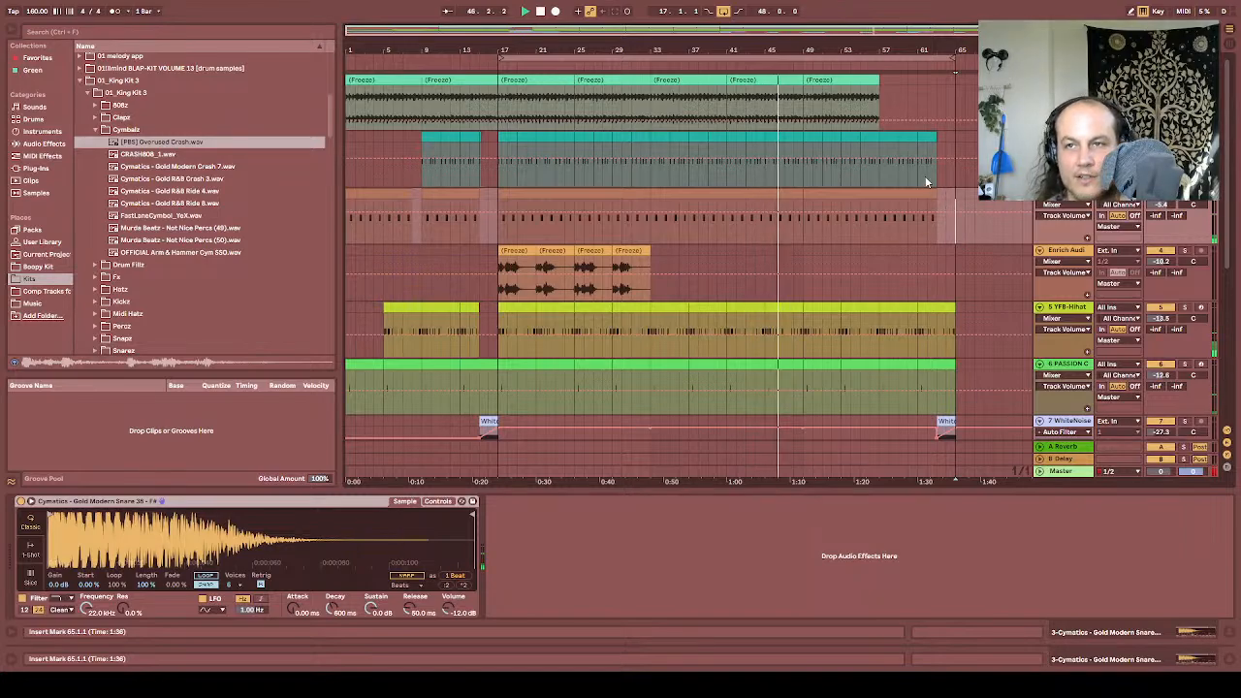
Step: Enable band 5 in the top track's EQ Eight and shape a cut at 289 Hz with -8.55 dB gain and Q 2.71
left_click(1064, 81)
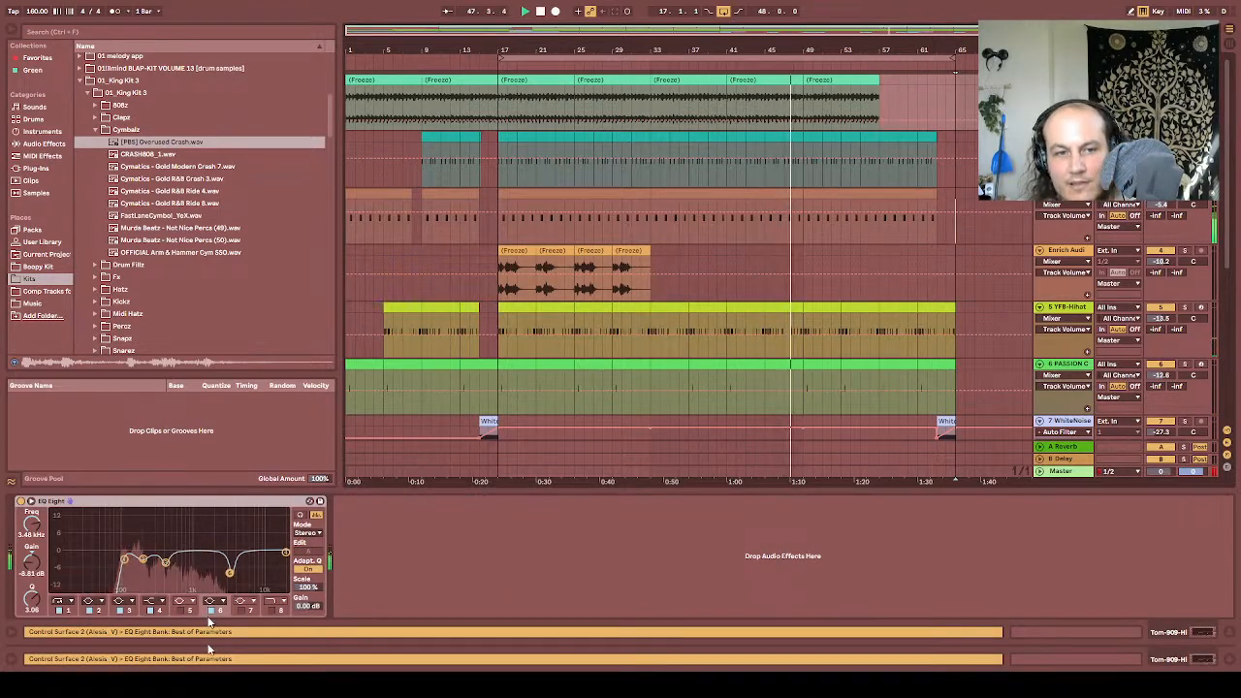
left_click(183, 612)
left_click_drag(31, 601, 30, 574)
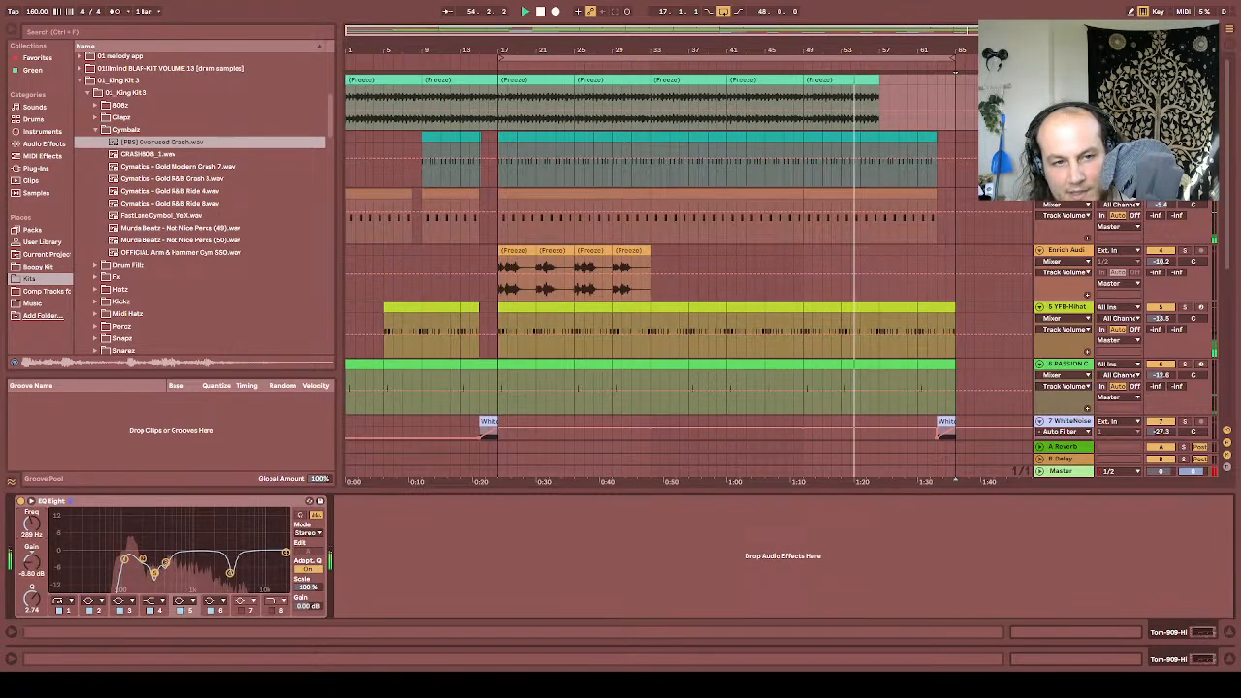
left_click_drag(32, 598, 32, 561)
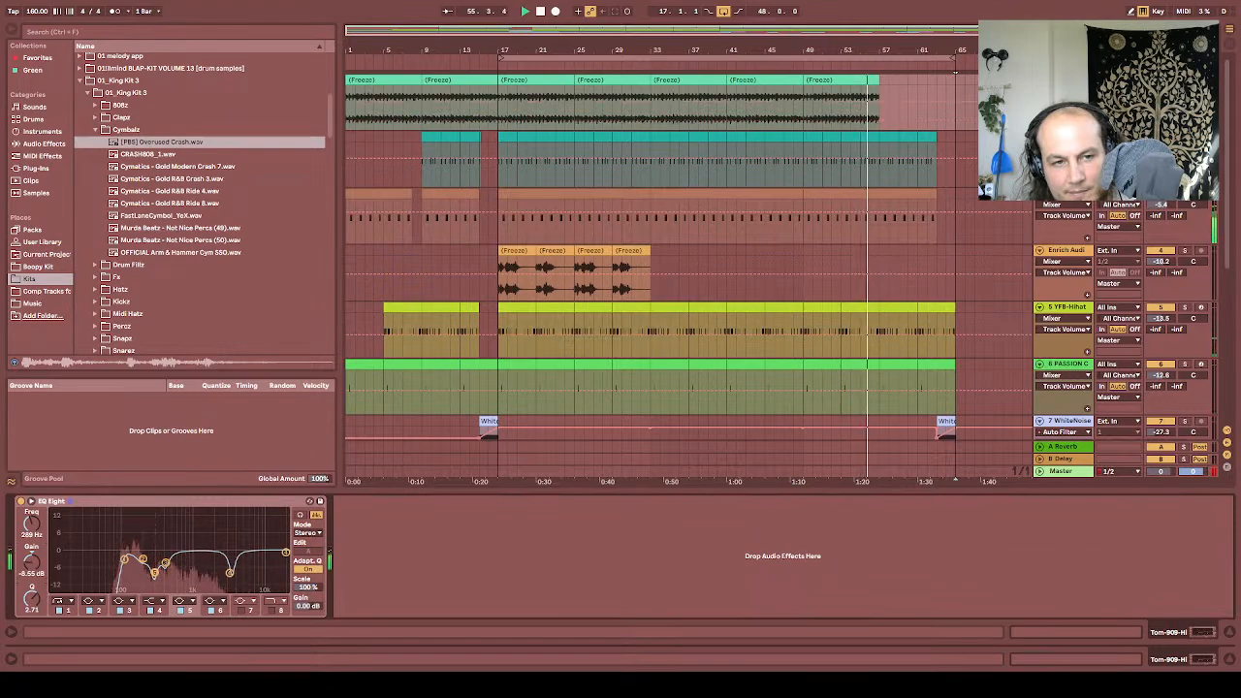